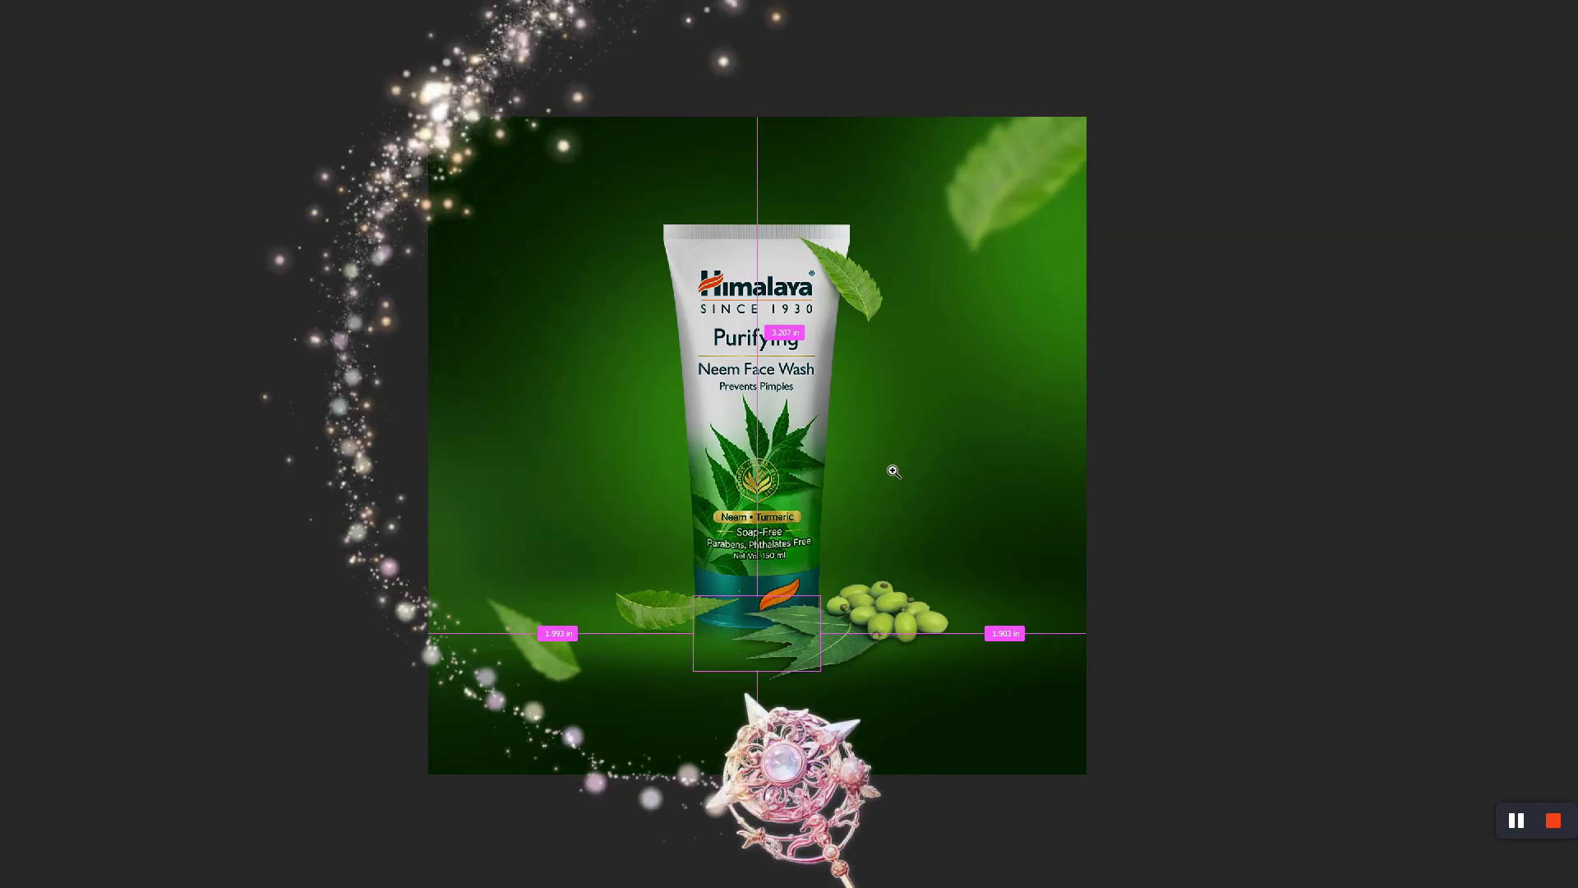
left_click(889, 471)
left_click(907, 465, "alt")
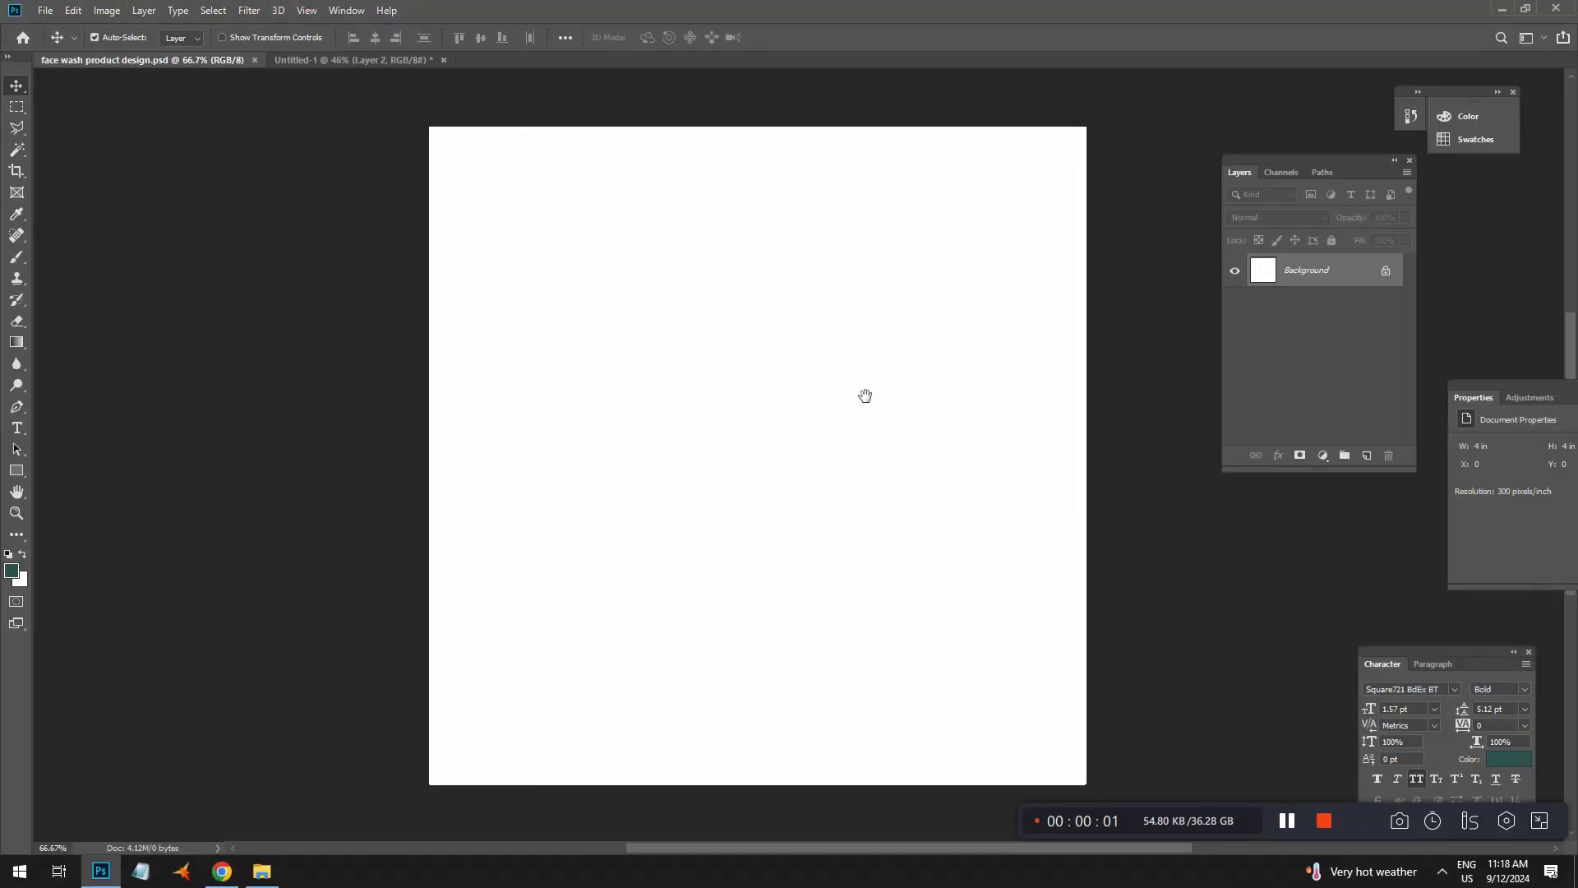
- Draw a rectangle shape about 1200 by 1204 px covering the whole blank canvas
left_click(20, 108)
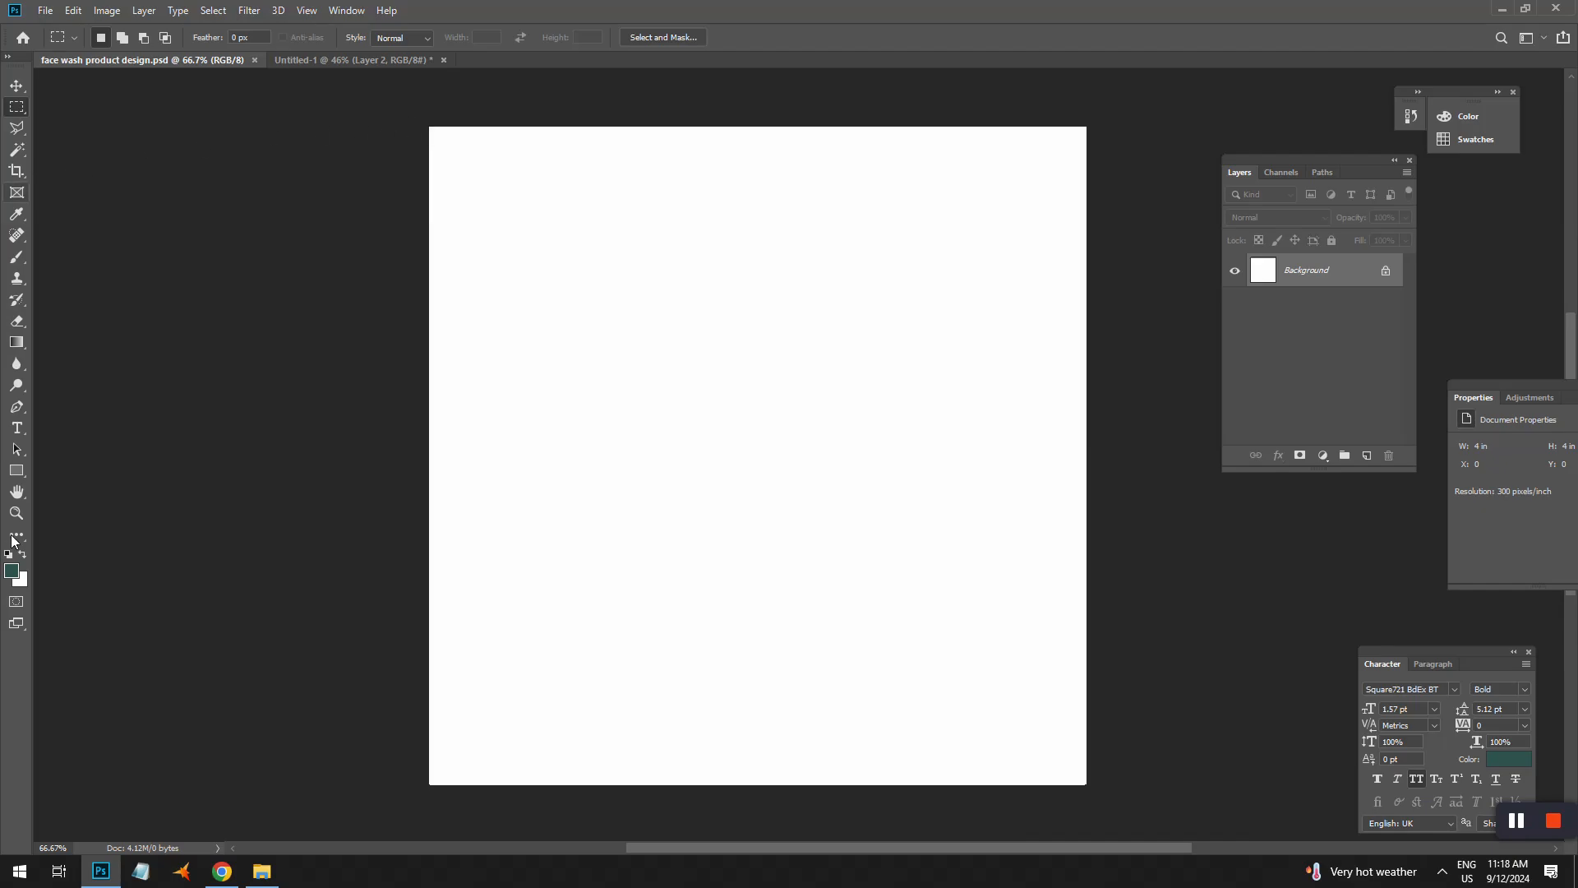
left_click(15, 471)
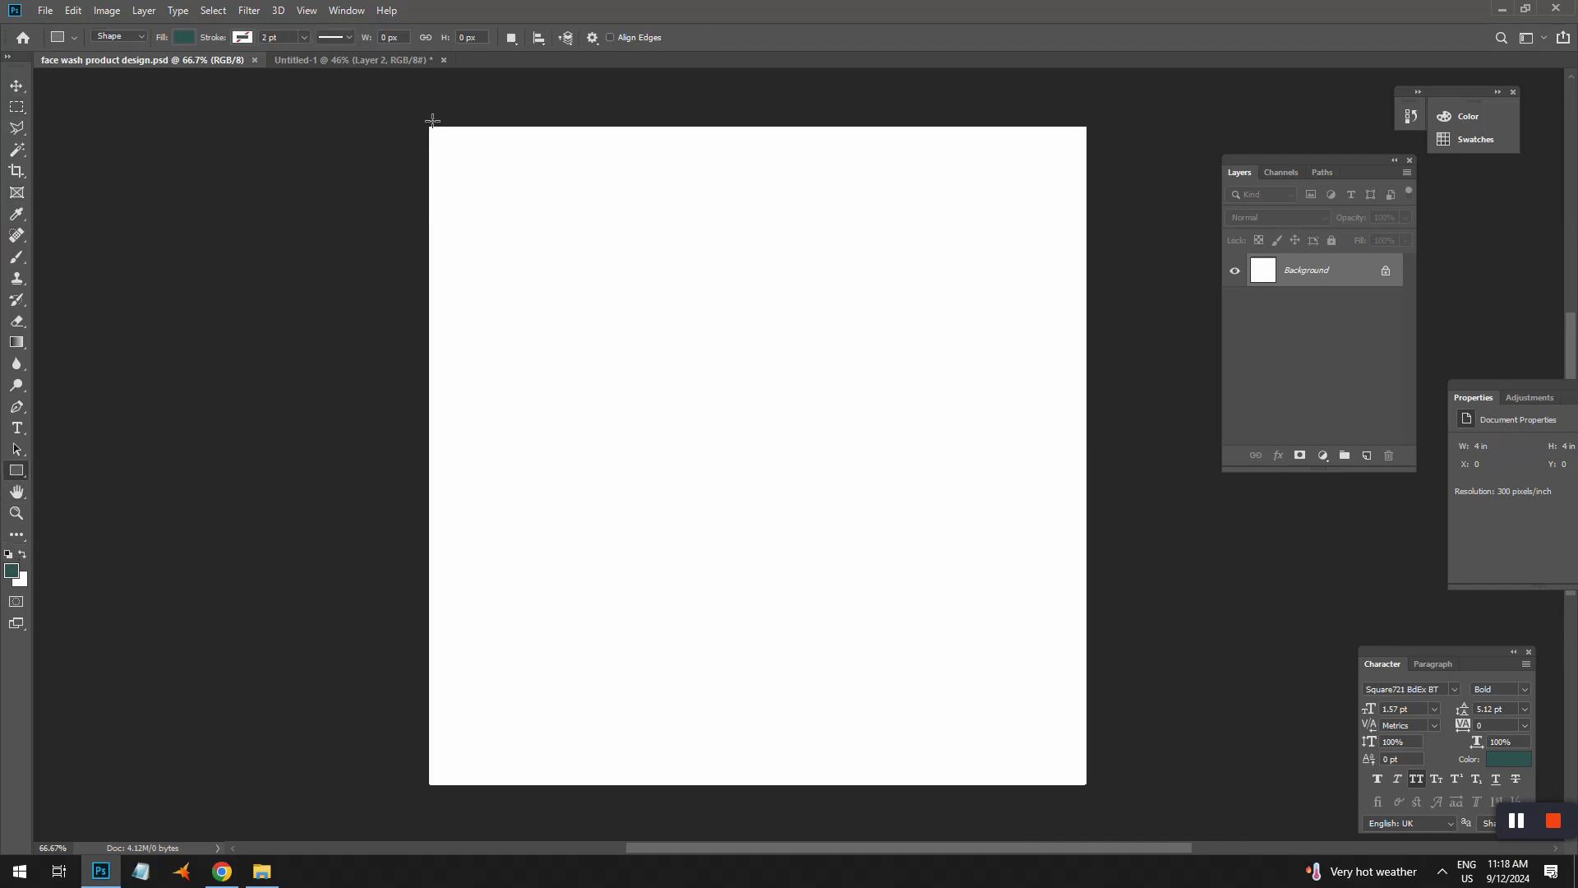
left_click_drag(428, 125, 1088, 785)
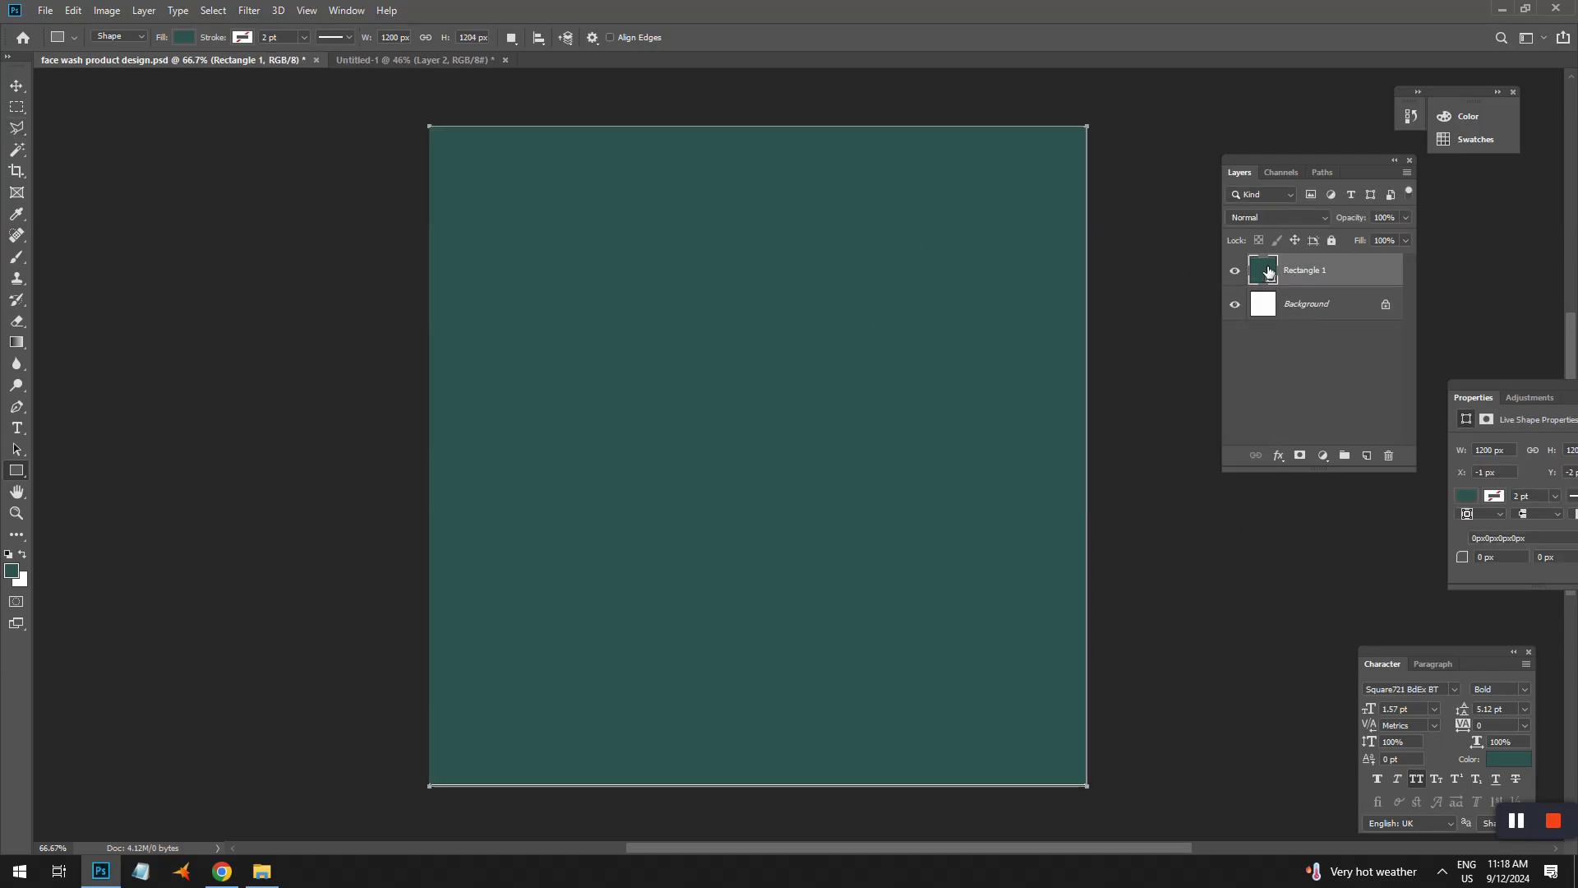
- Recolour the rectangle's fill to dark green #114002
double_click(1268, 271)
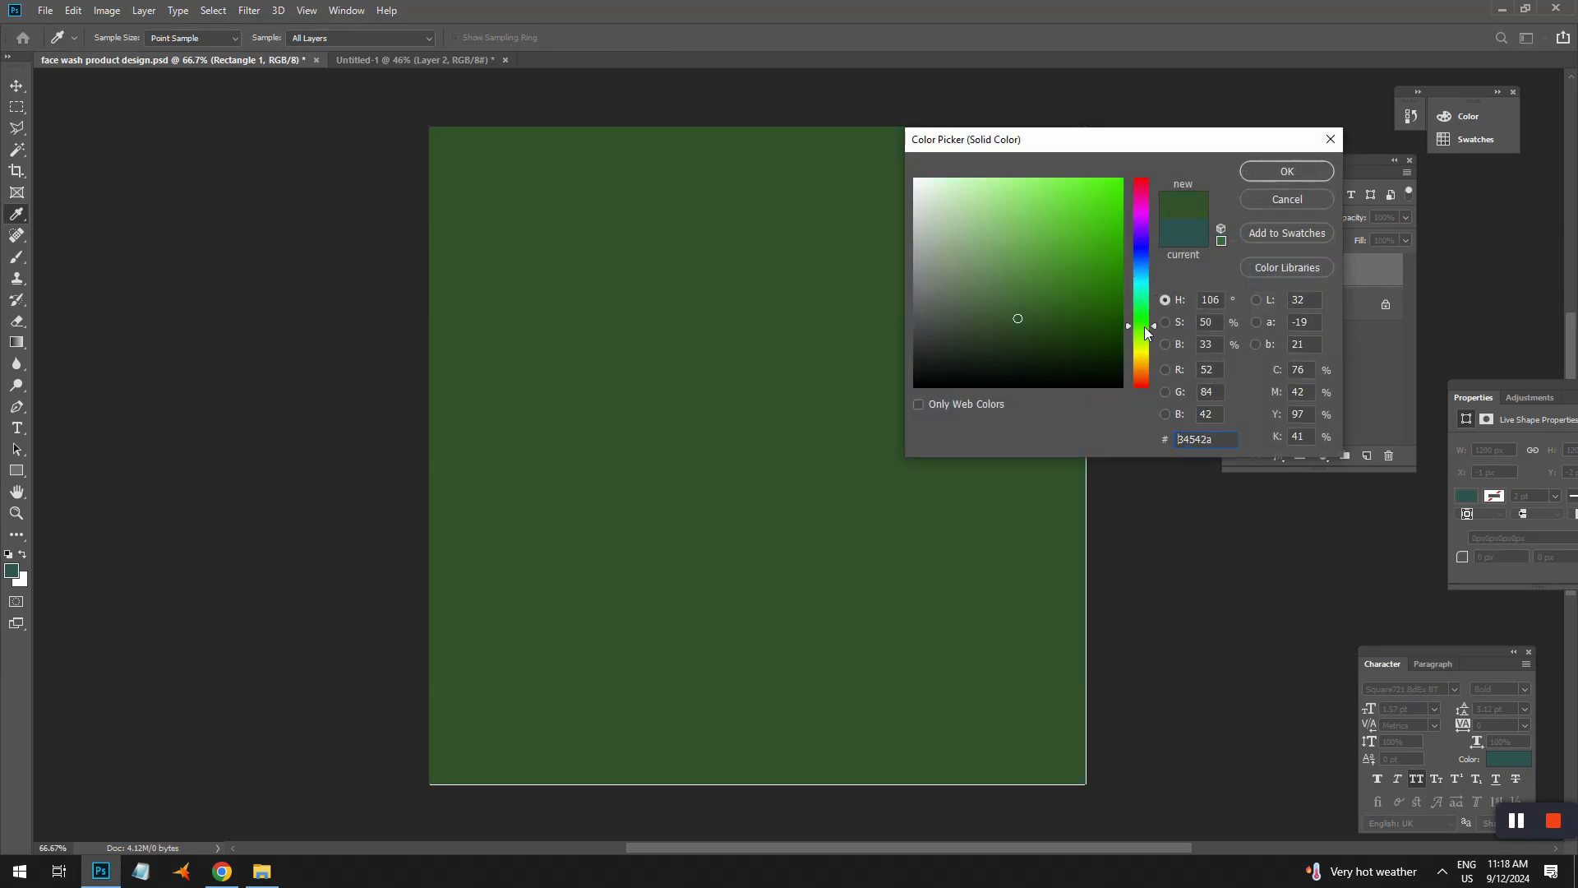
left_click(1111, 326)
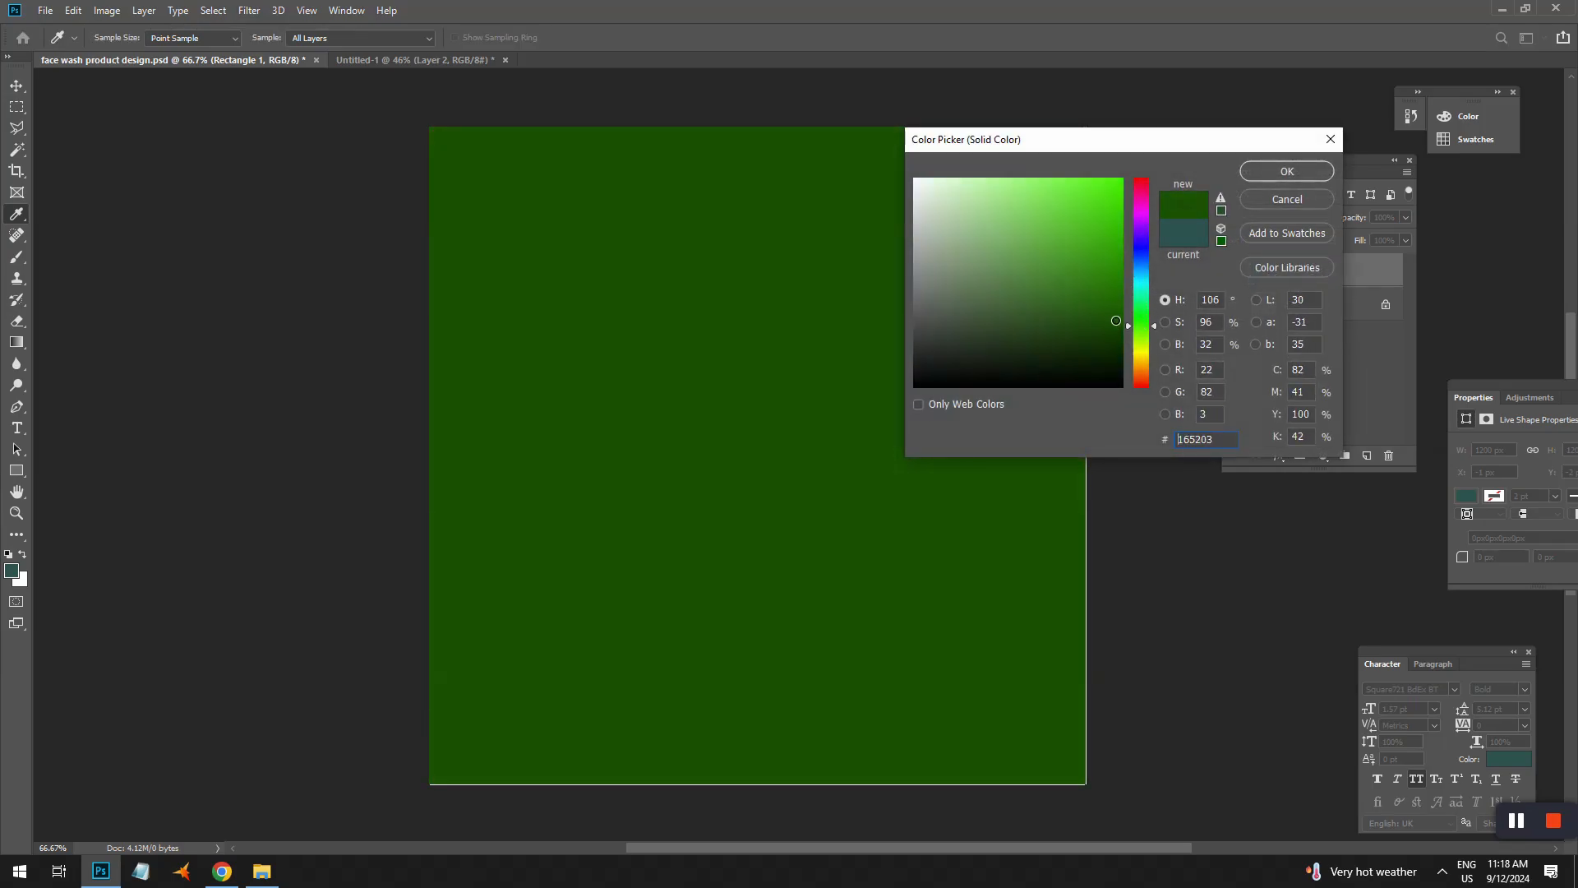
left_click(1282, 172)
- Fine-tune the green rectangle's edges with Free Transform so it fits the canvas, and lock its layer
key("ctrl+t")
left_click_drag(1077, 787, 1078, 785)
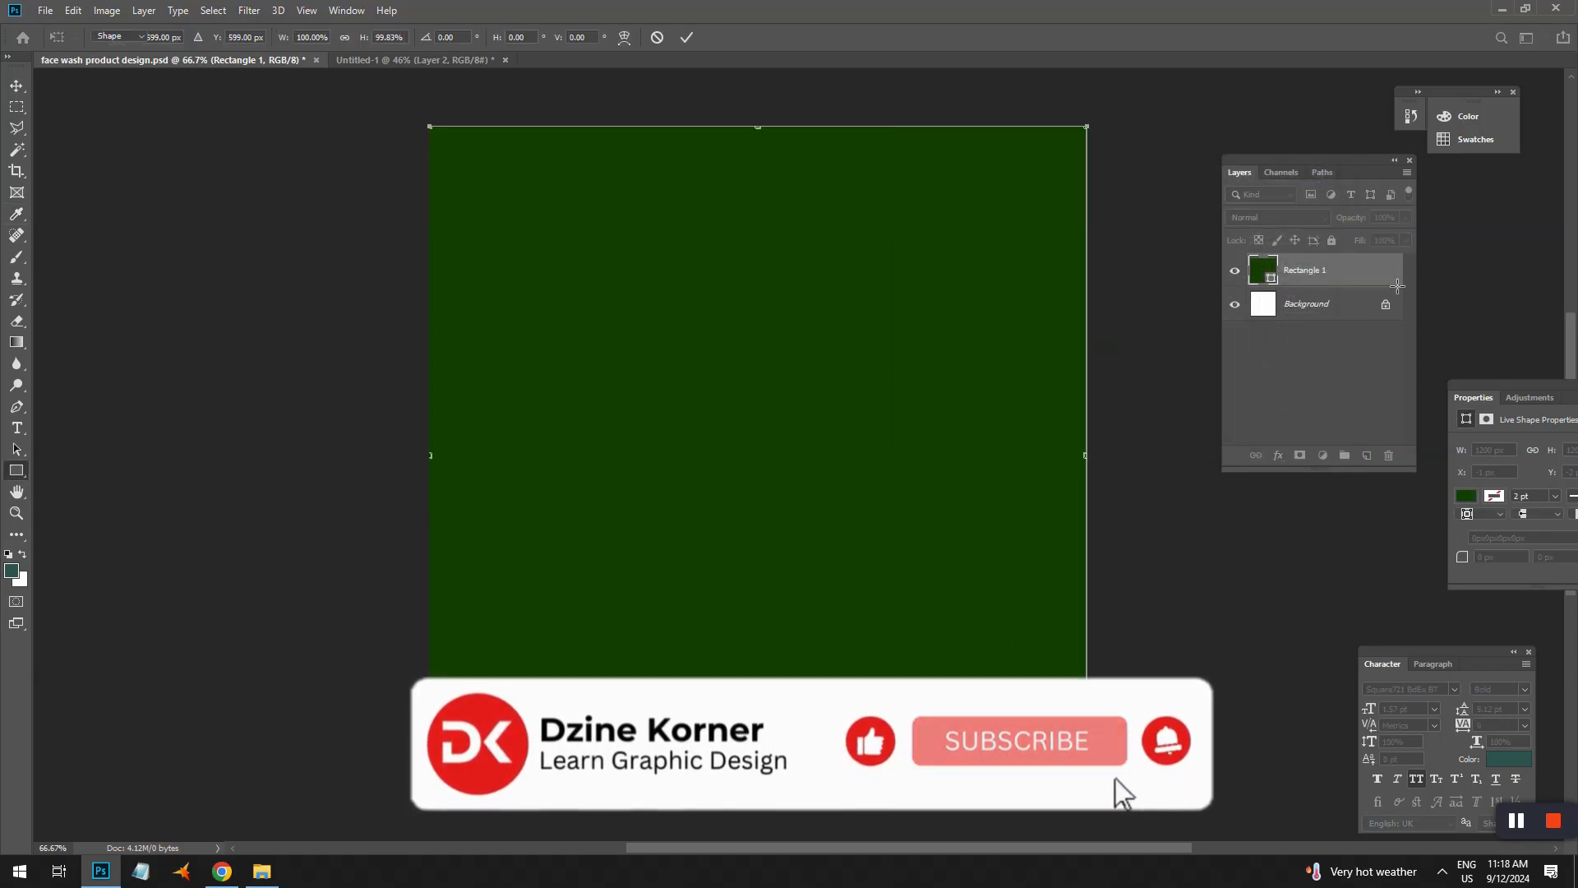
key("Return")
left_click(18, 87)
key("ctrl+t")
left_click(767, 336)
key("ctrl+t")
left_click_drag(1087, 125, 1089, 122)
key("Return")
left_click(1332, 240)
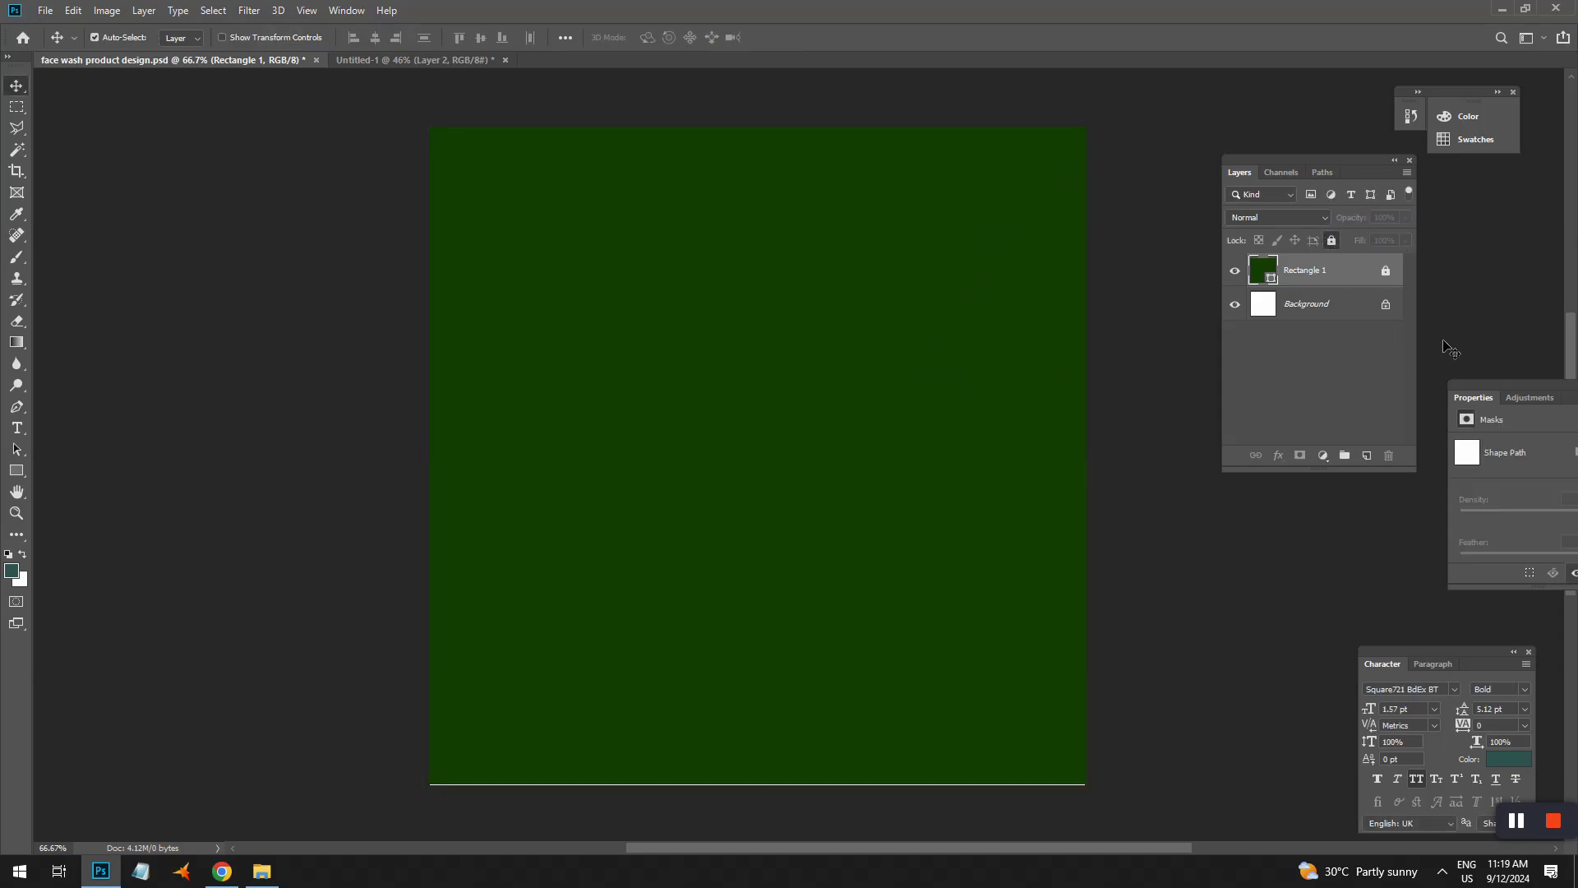
- Add a new layer and make a circular marquee selection about 1.92 in wide near the canvas centre
left_click(1367, 455)
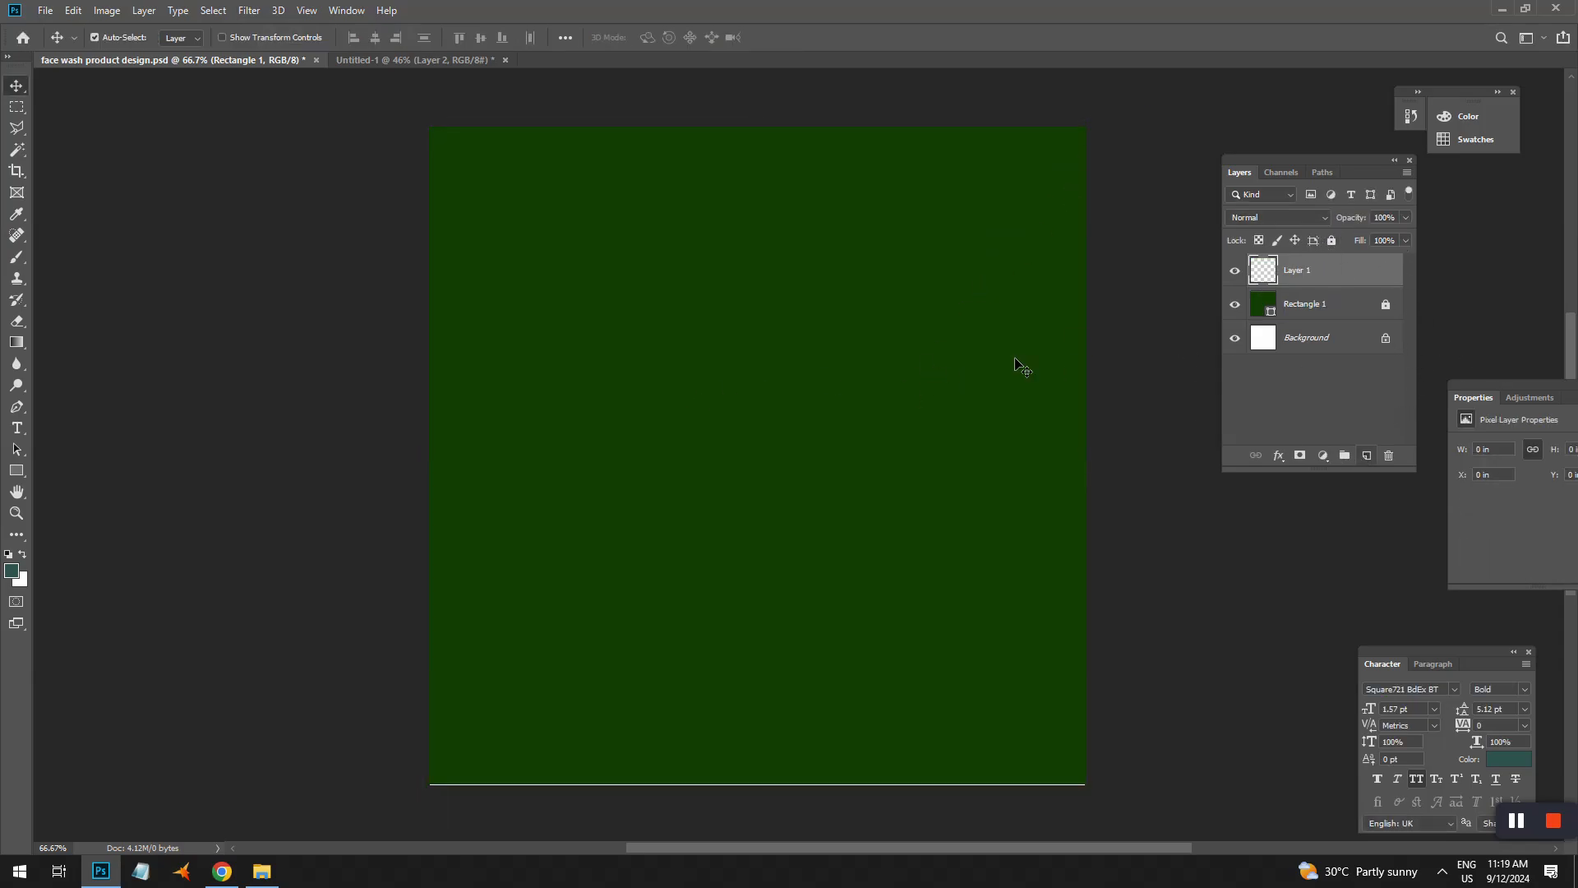
right_click(19, 109)
left_click(69, 139)
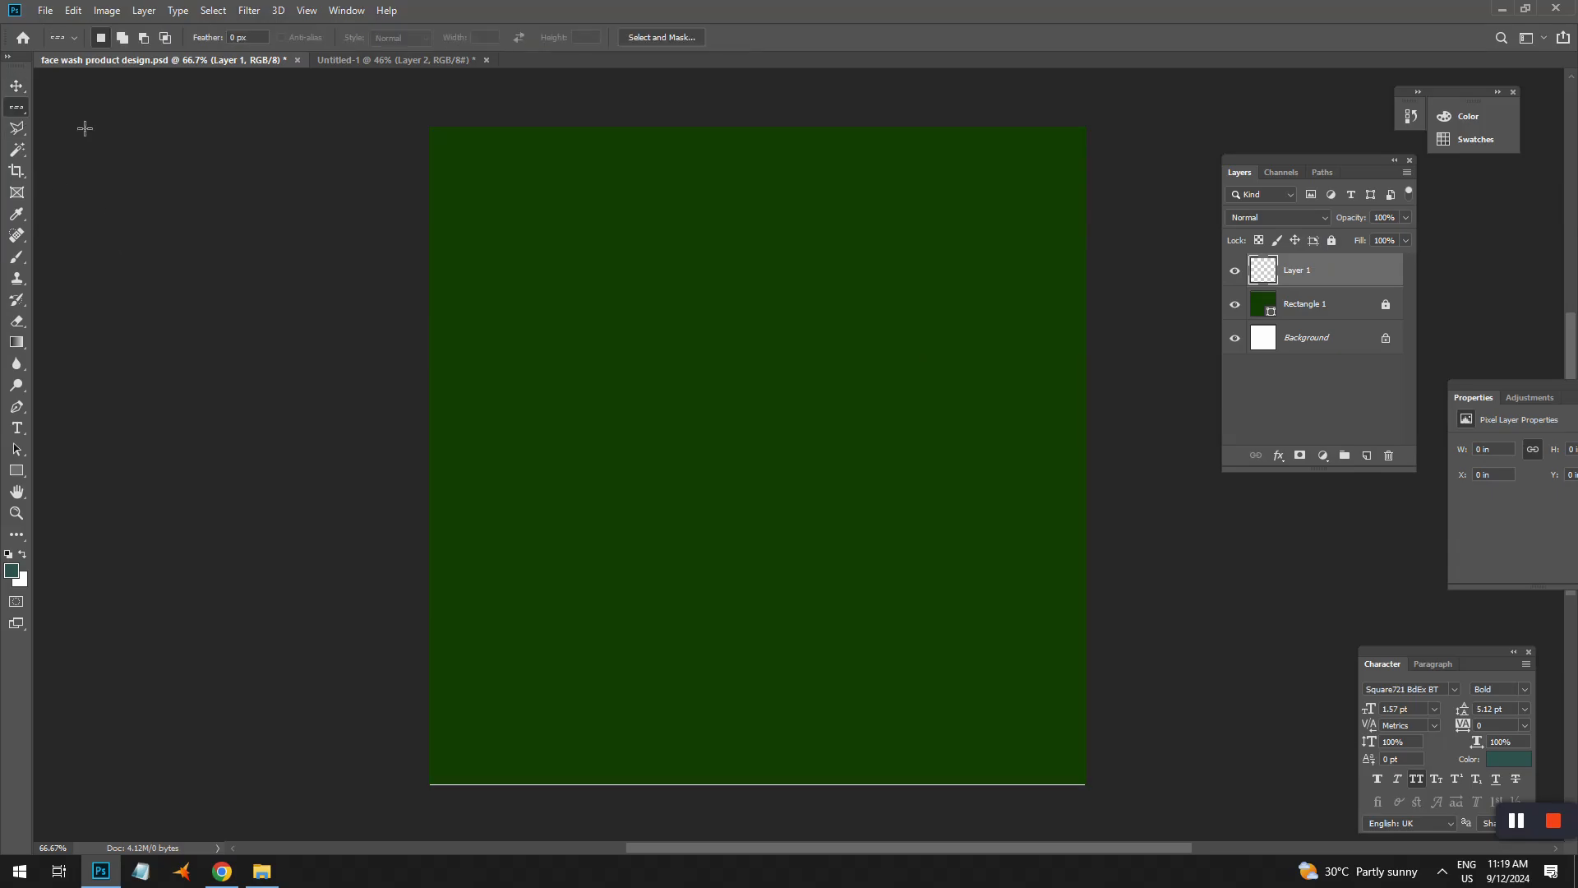
right_click(10, 110)
left_click(57, 125)
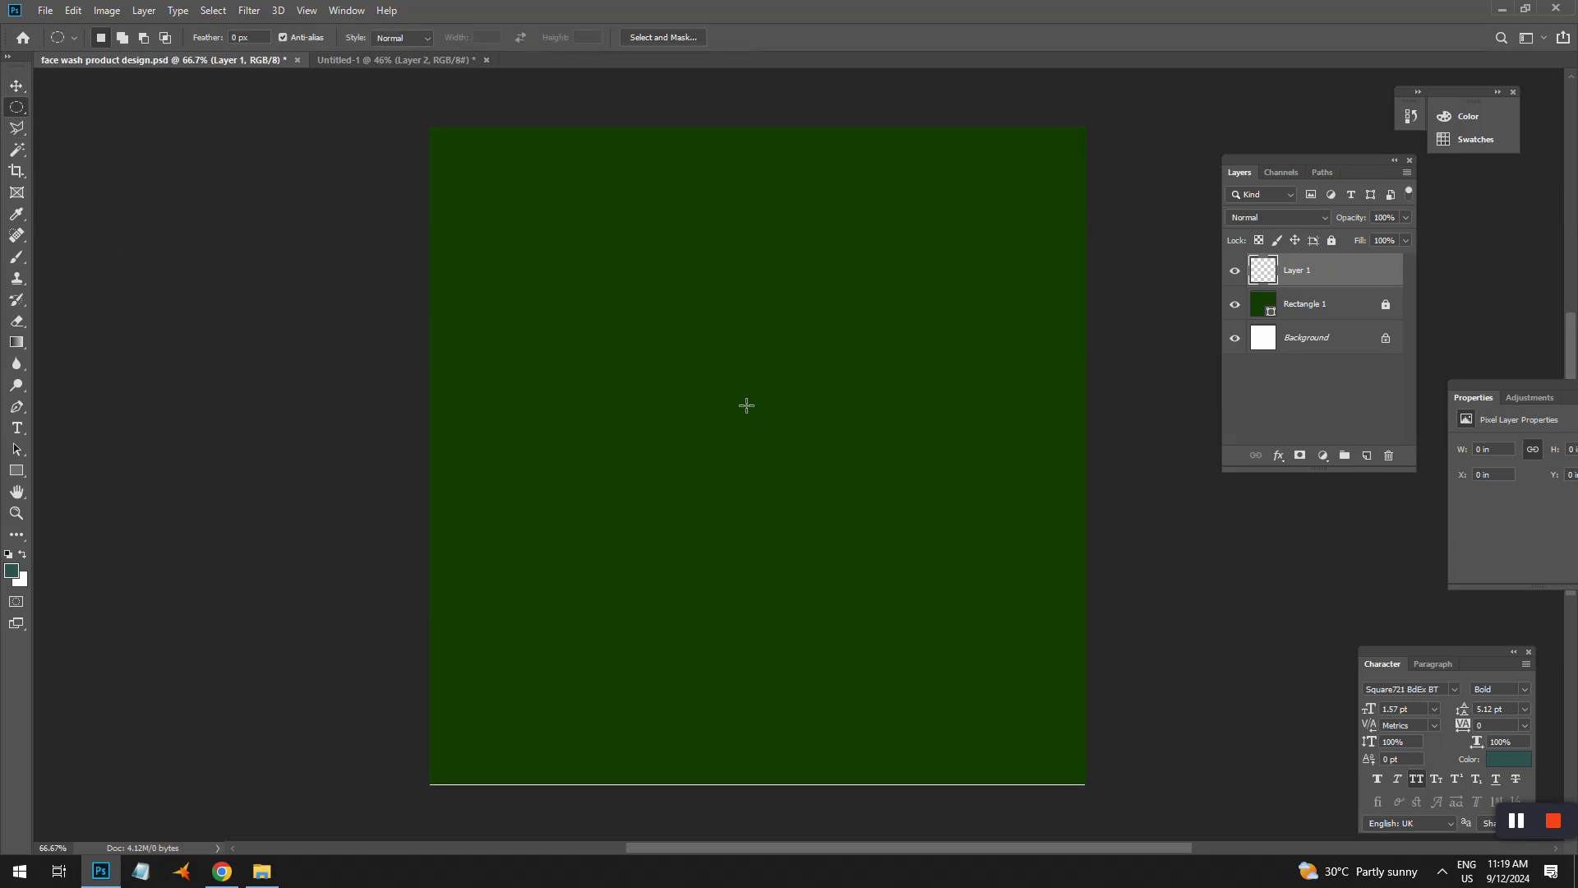
left_click_drag(797, 478, 883, 579)
left_click_drag(842, 445, 849, 462)
- Set the foreground colour to bright green #35a711 and fill the circular selection with it
left_click(12, 572)
left_click(849, 423)
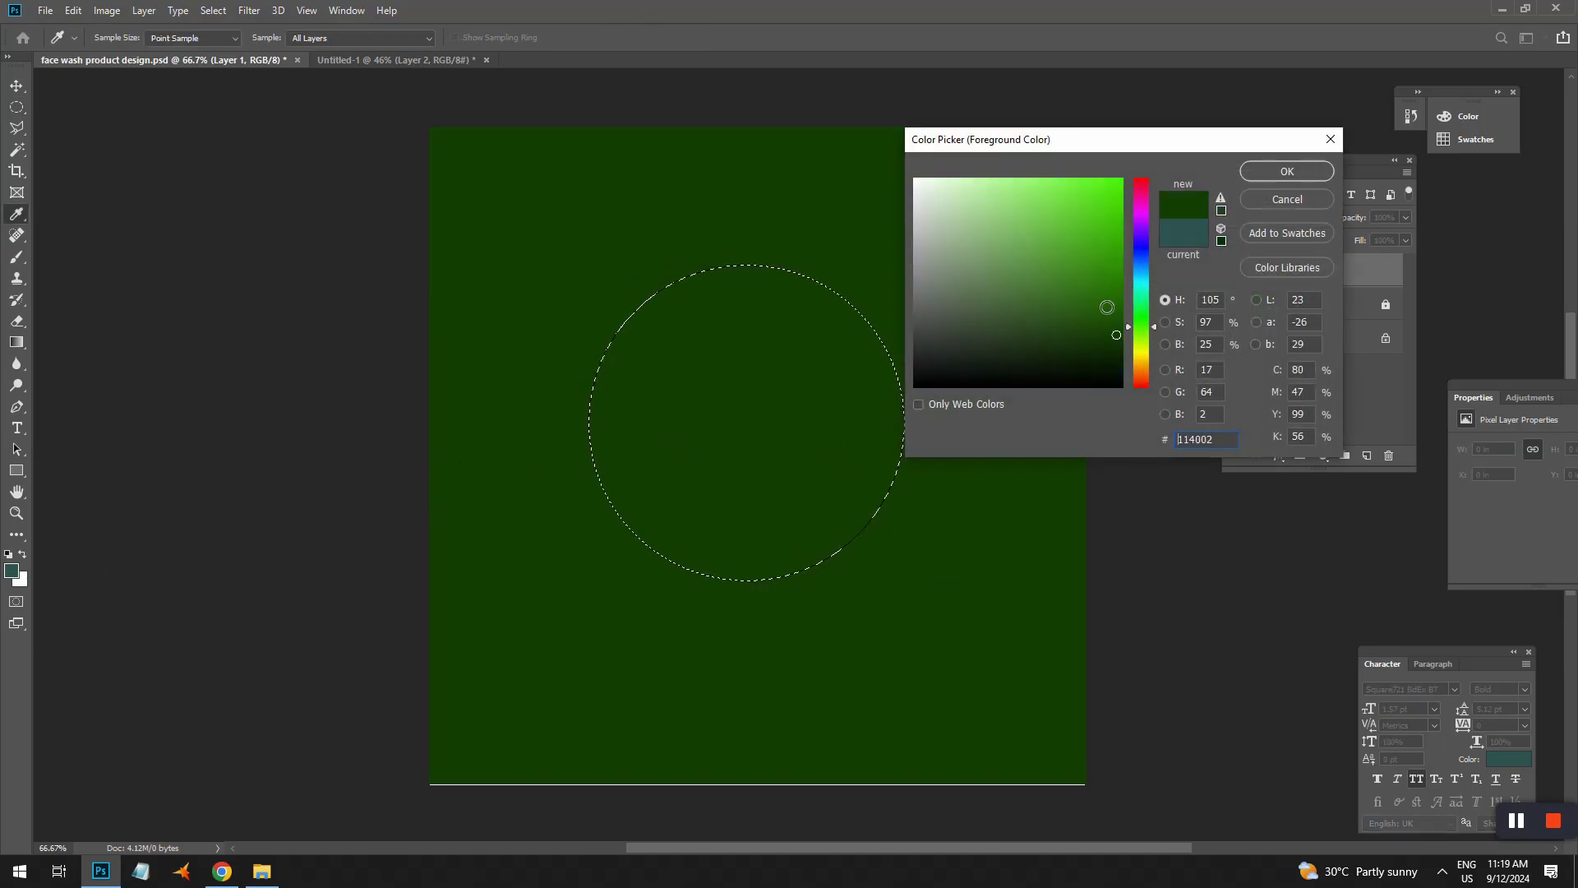
left_click(1102, 244)
left_click(1287, 172)
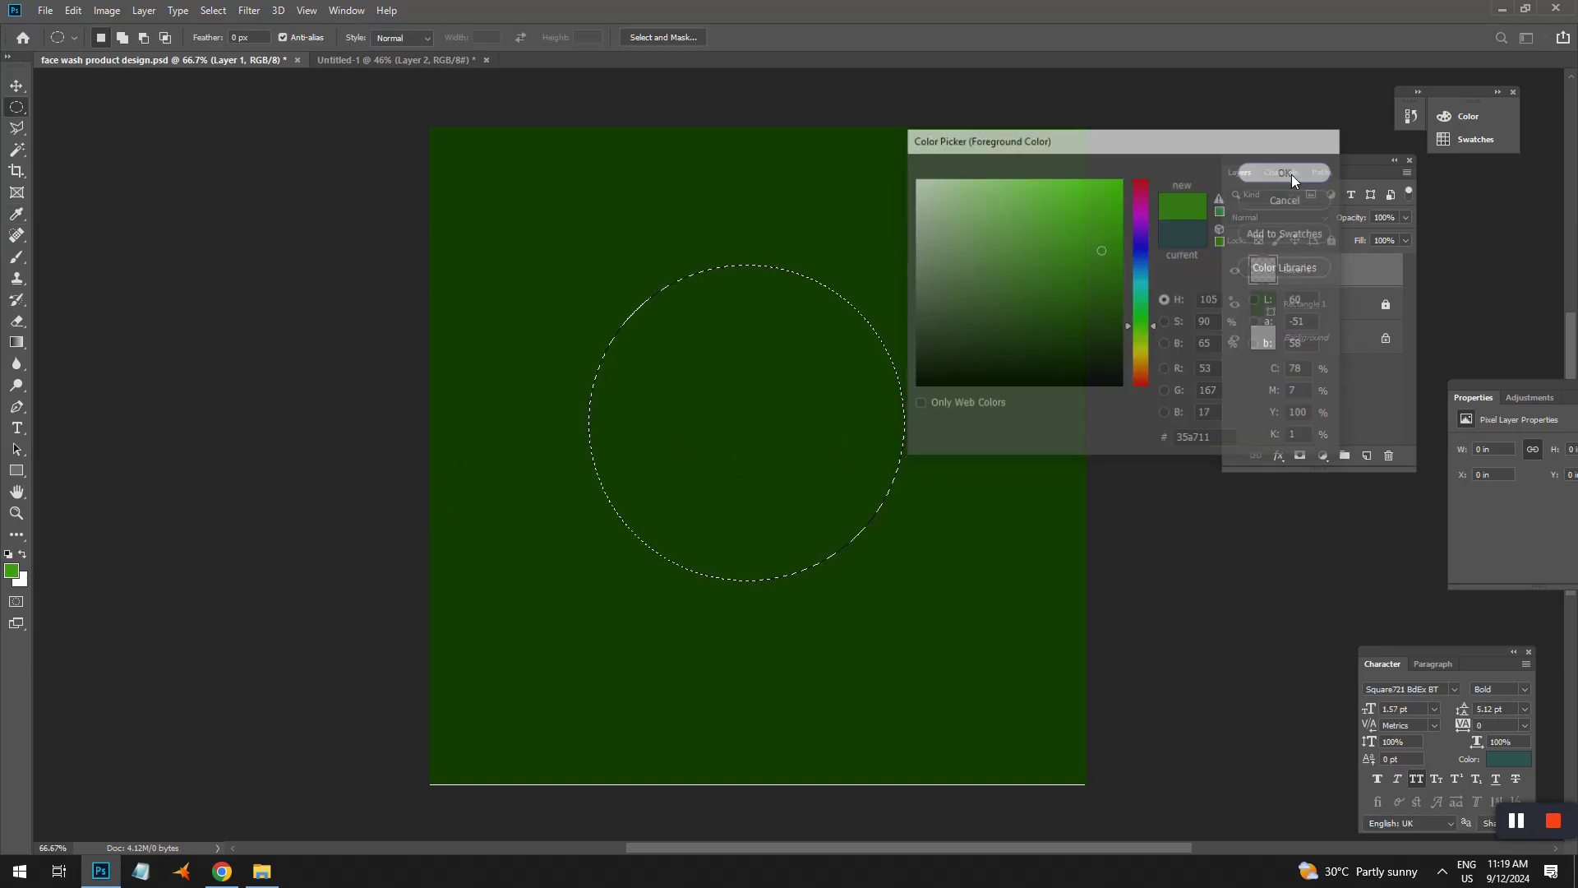
key("alt+BackSpace")
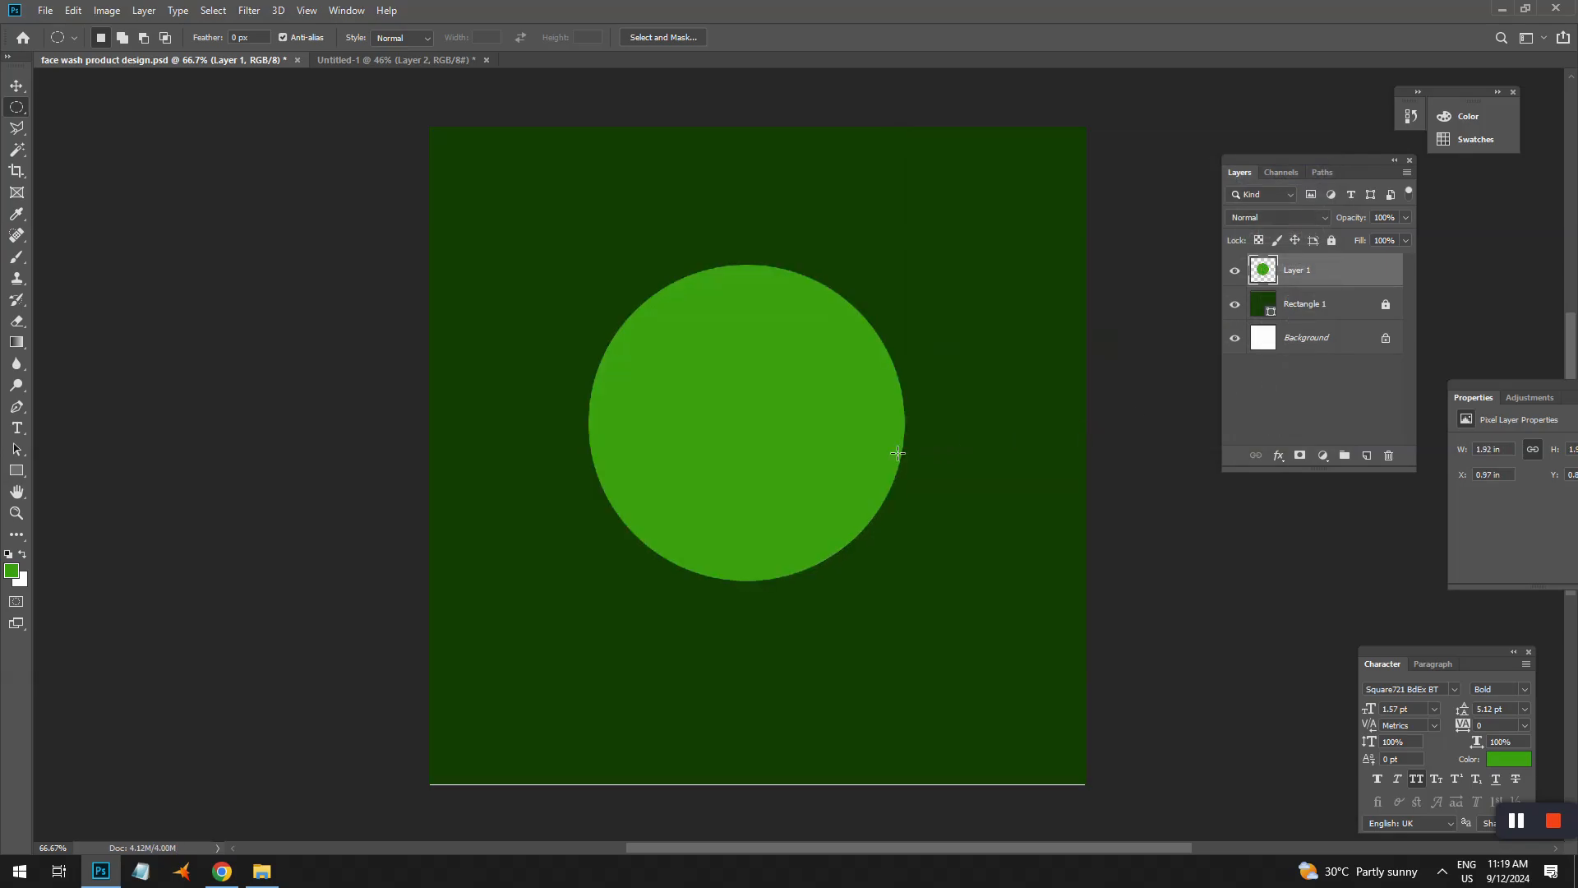
- Scale the green circle down to about 90% and shift it slightly toward the canvas centre
key("v")
key("ctrl+t")
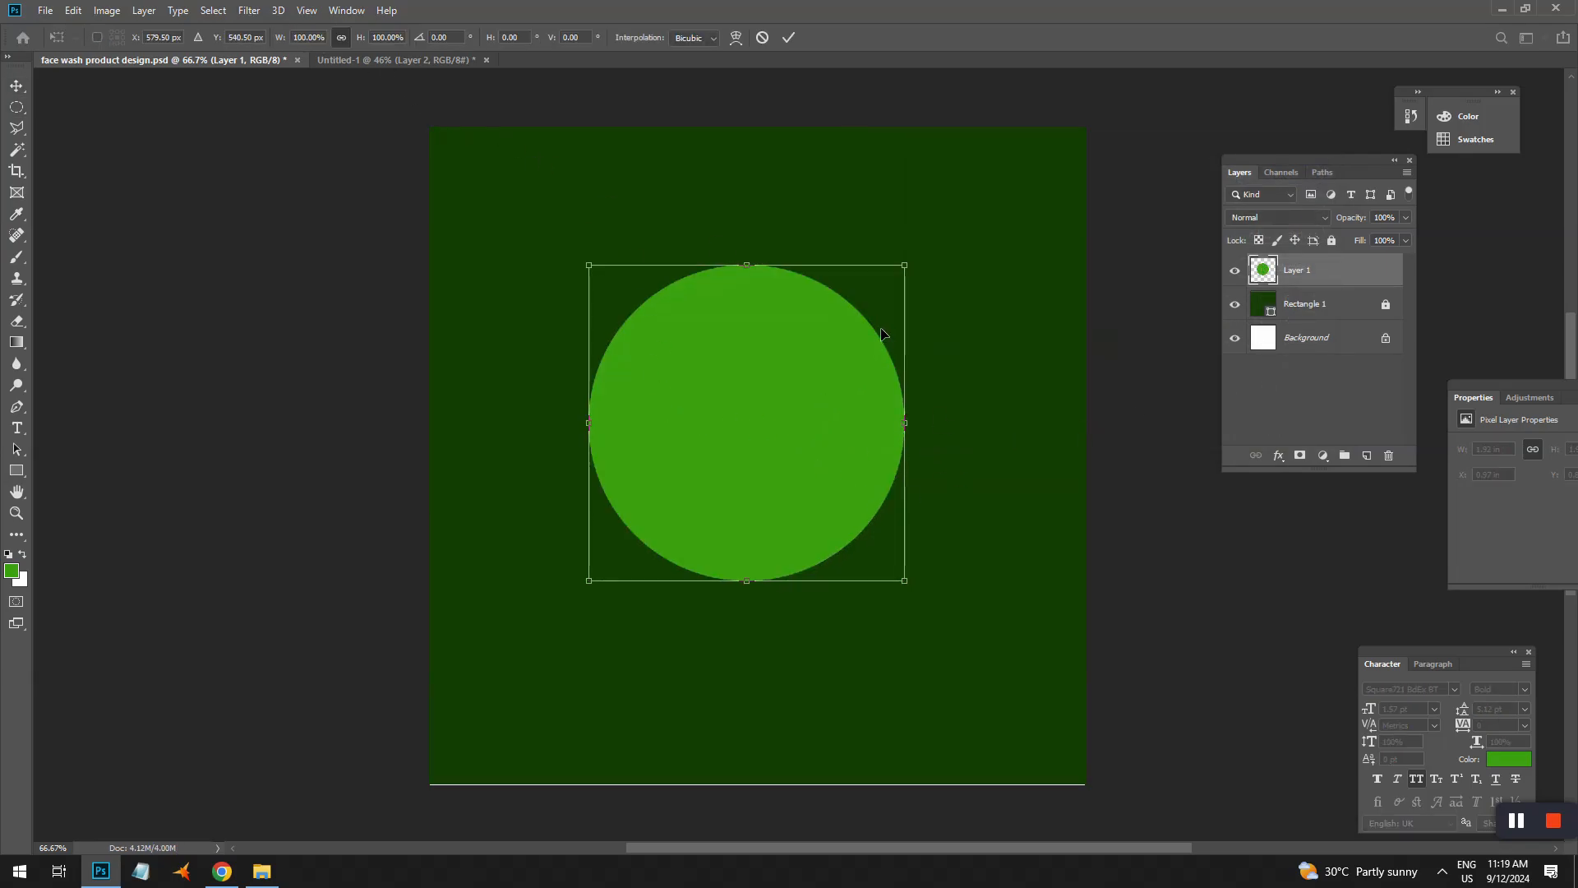
left_click_drag(914, 263, 897, 288)
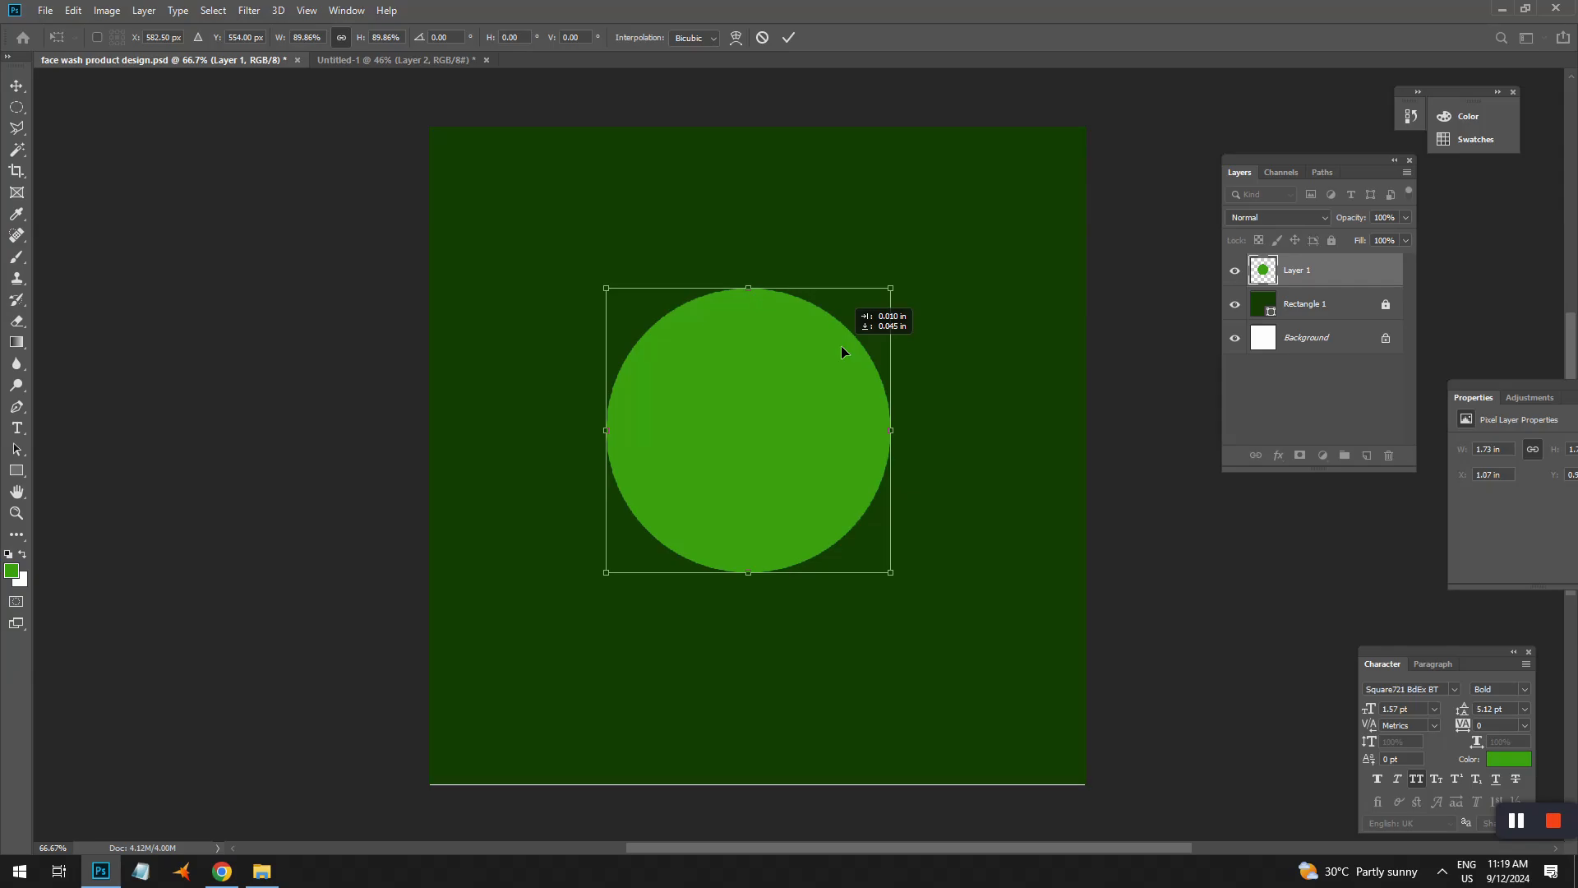
double_click(737, 408)
left_click(252, 16)
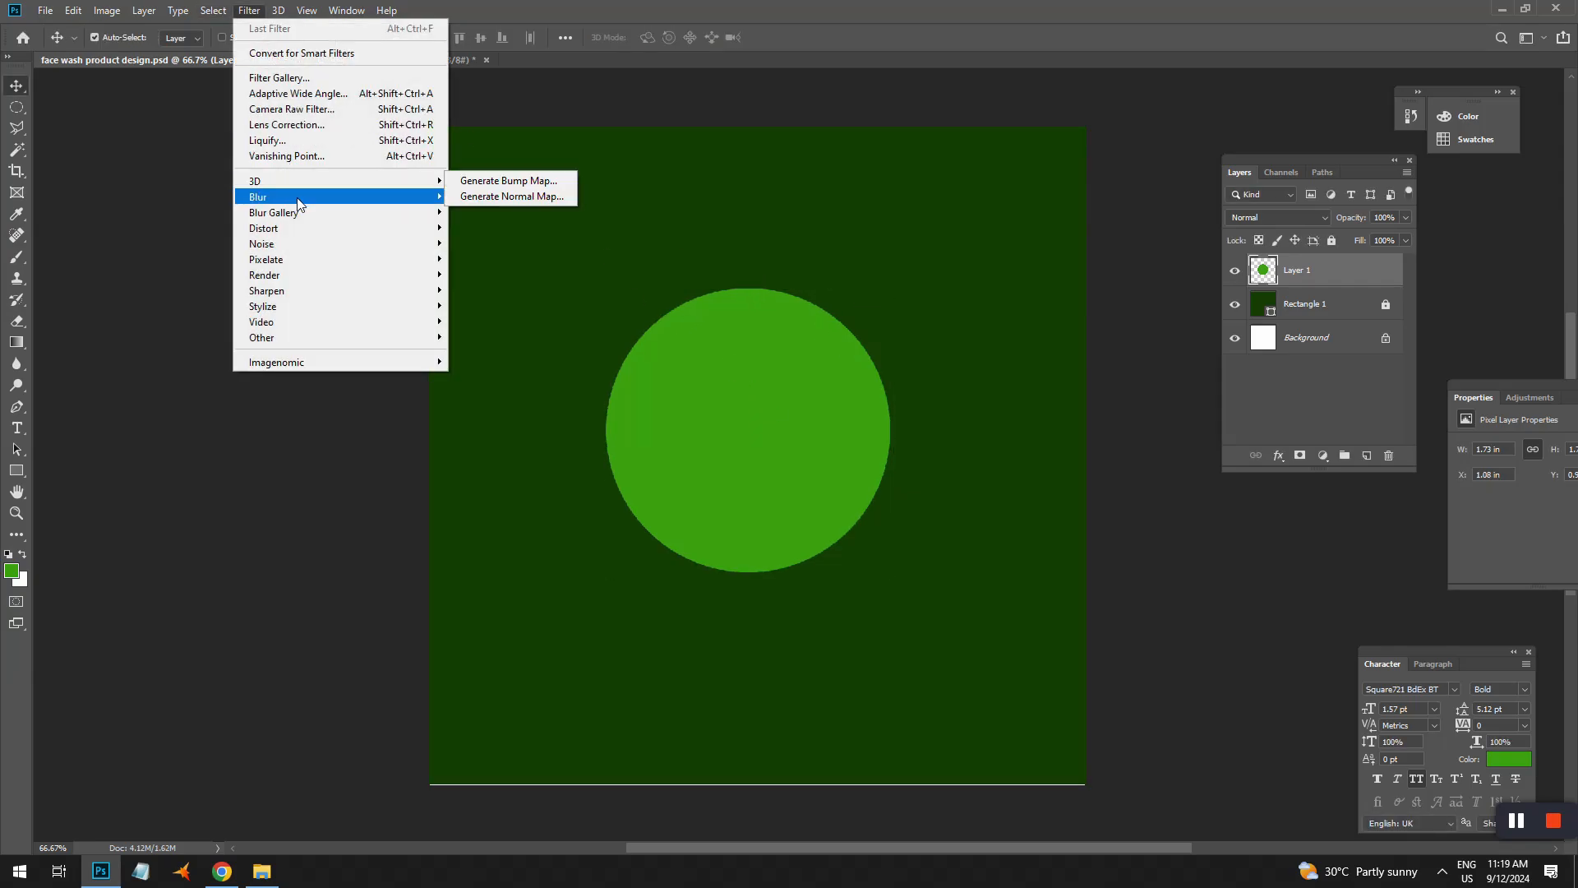
mouse_move(300, 202)
left_click(493, 269)
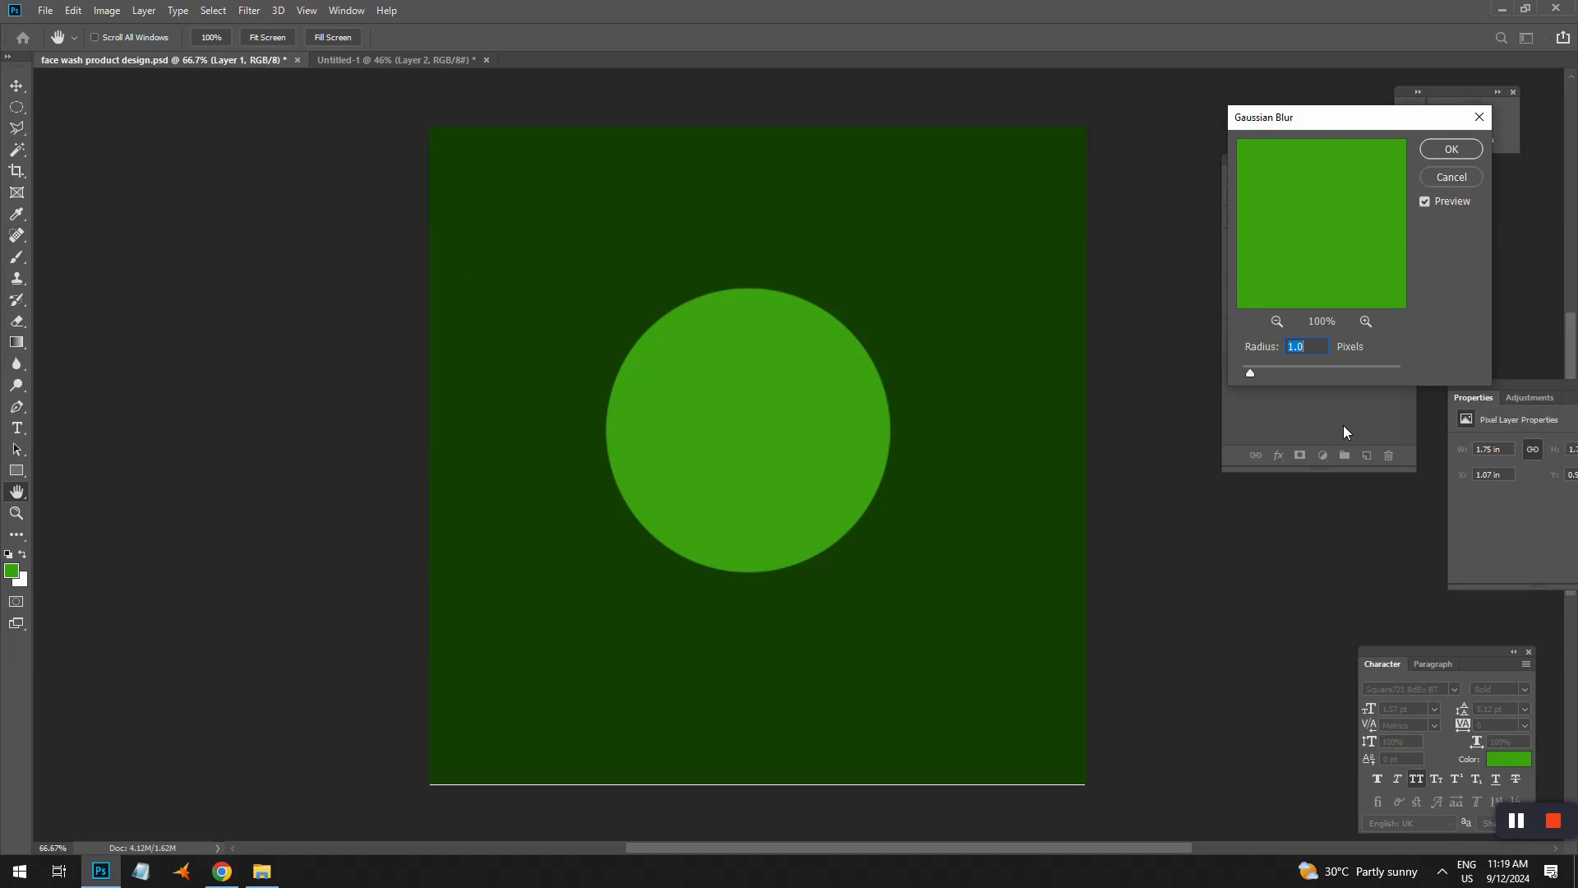
left_click_drag(1290, 373, 1359, 365)
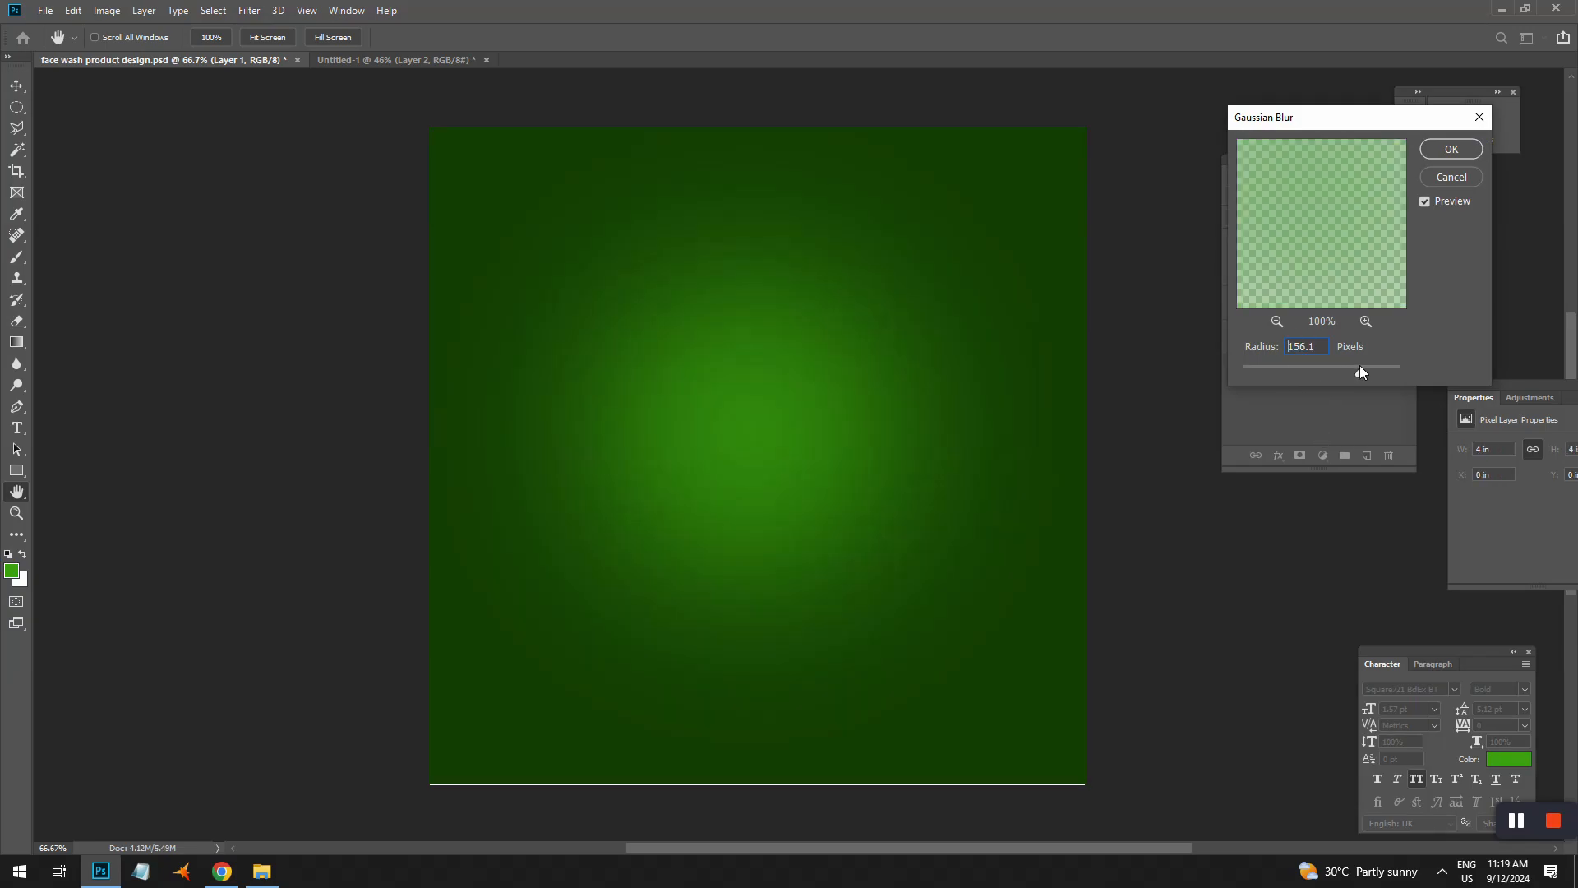
left_click(1476, 122)
- Apply a Gaussian Blur with a radius of 144.6 pixels to the green circle
left_click(249, 10)
mouse_move(353, 197)
left_click(507, 259)
left_click_drag(1254, 373, 1358, 375)
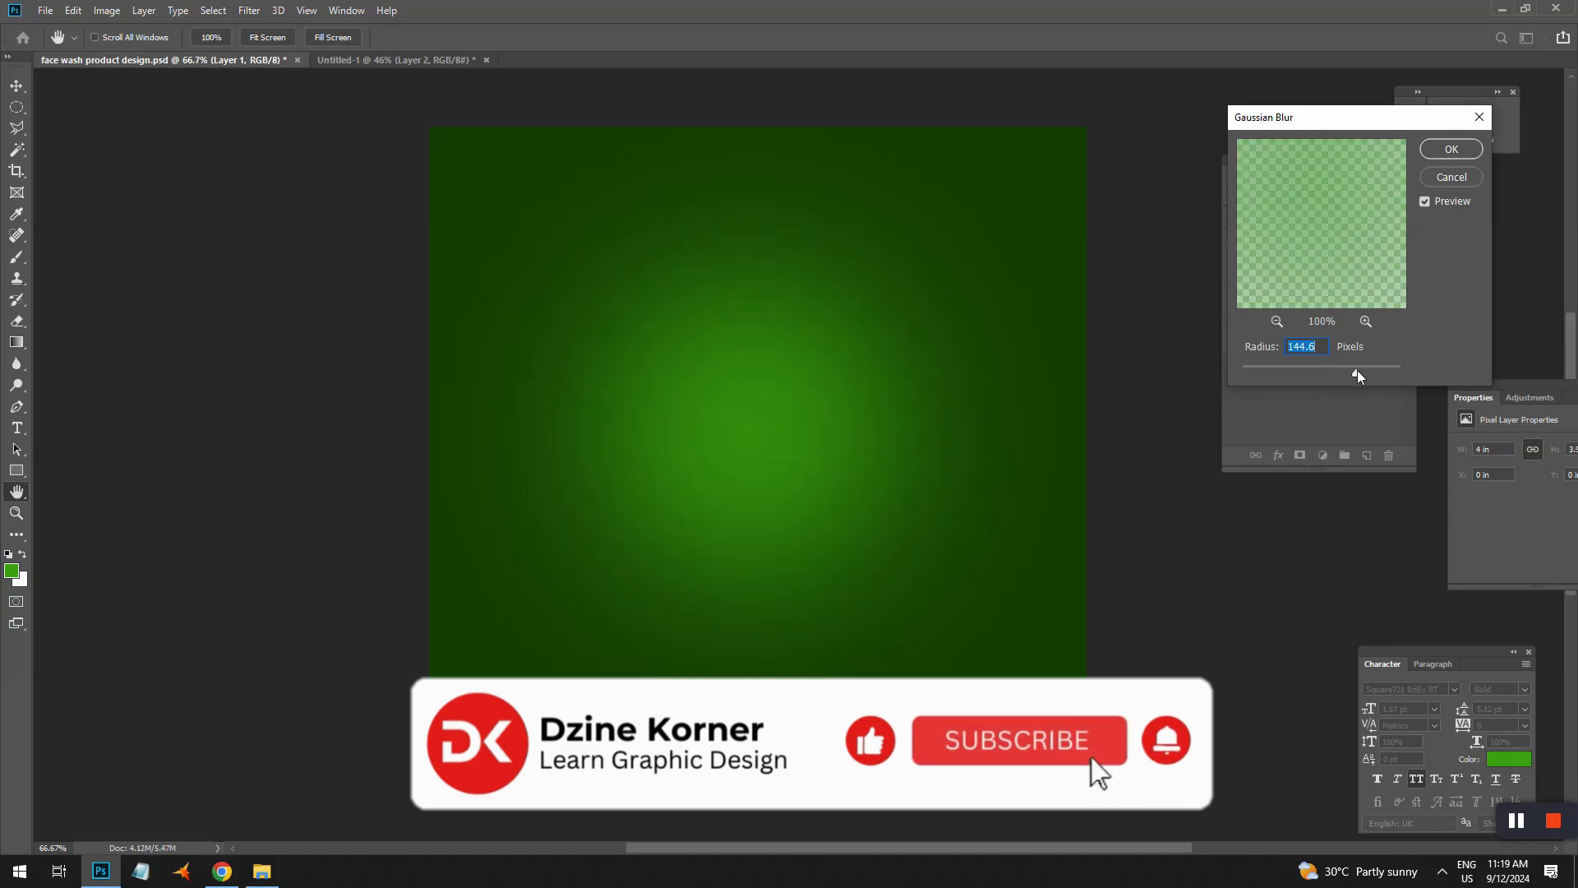
left_click(1452, 148)
- Nudge the blurred green glow slightly to the left and lock its layer
key("ctrl+t")
mouse_move(810, 426)
left_mouse_down()
mouse_move(816, 444)
mouse_move(800, 424)
left_mouse_up()
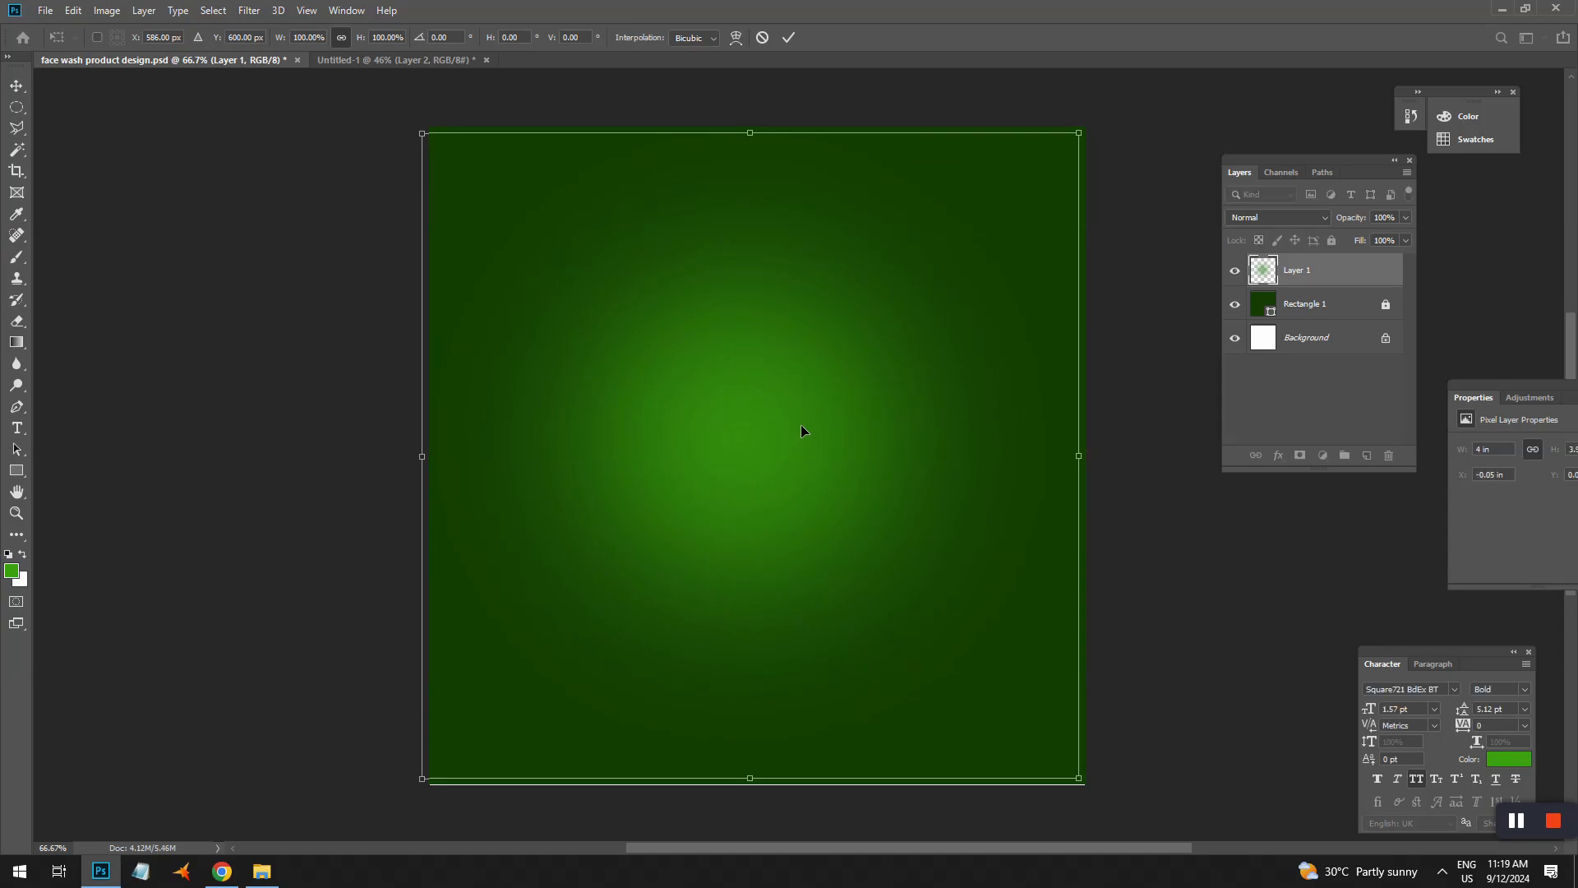
key("Return")
left_click(1332, 241)
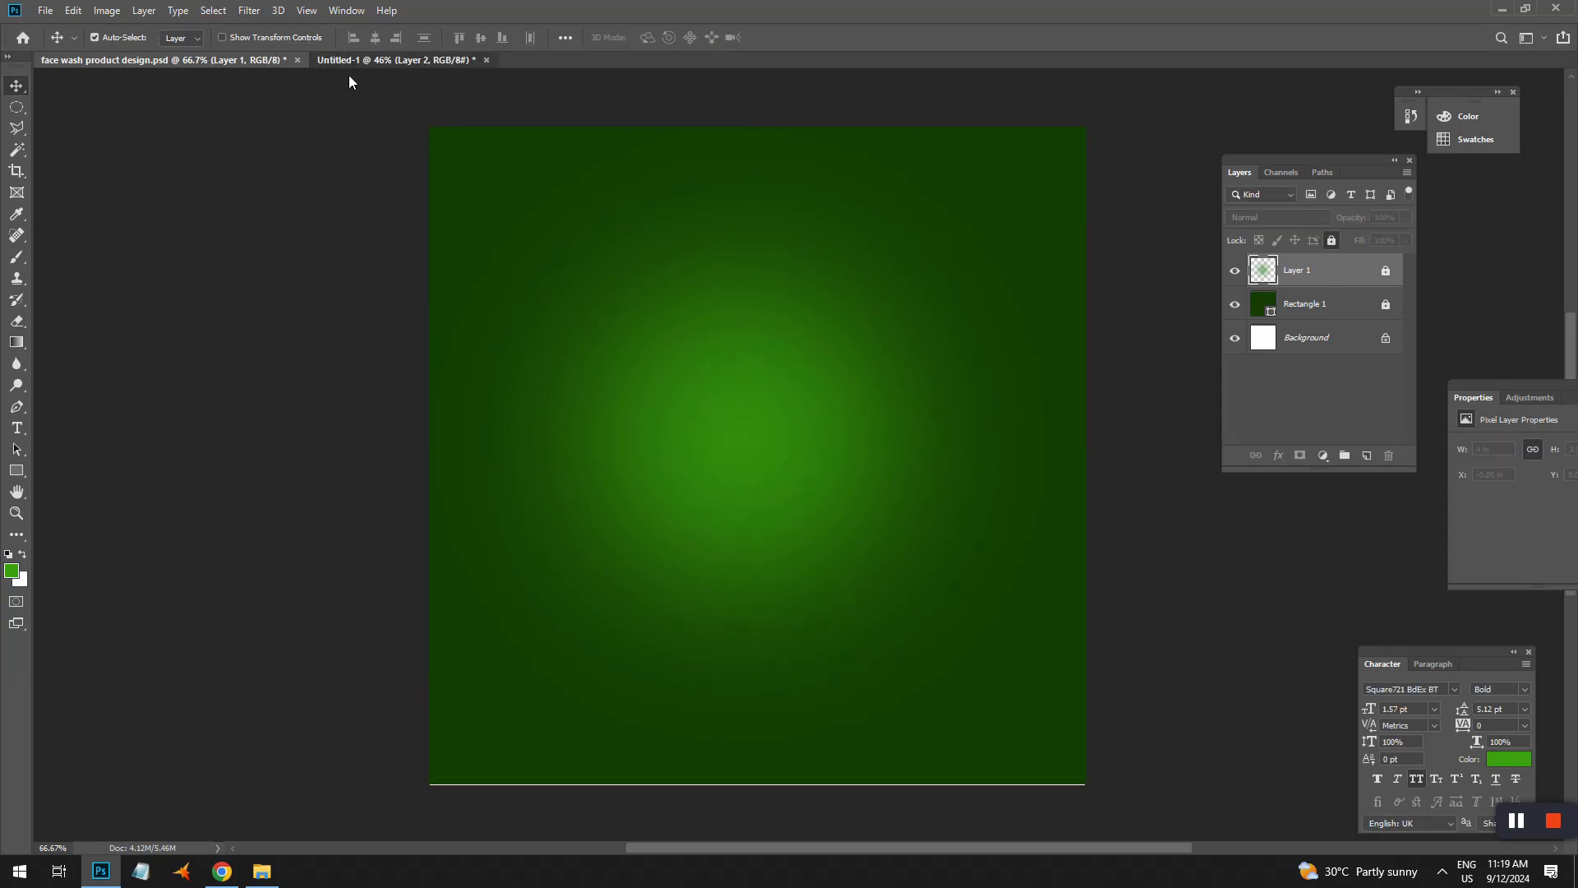
- Bring the face wash tube in from the Untitled-1 document, scale it to about 37% and centre it horizontally
left_click(350, 64)
left_click_drag(766, 279, 794, 362)
key("ctrl+t")
scroll(889, 296, "up", 4)
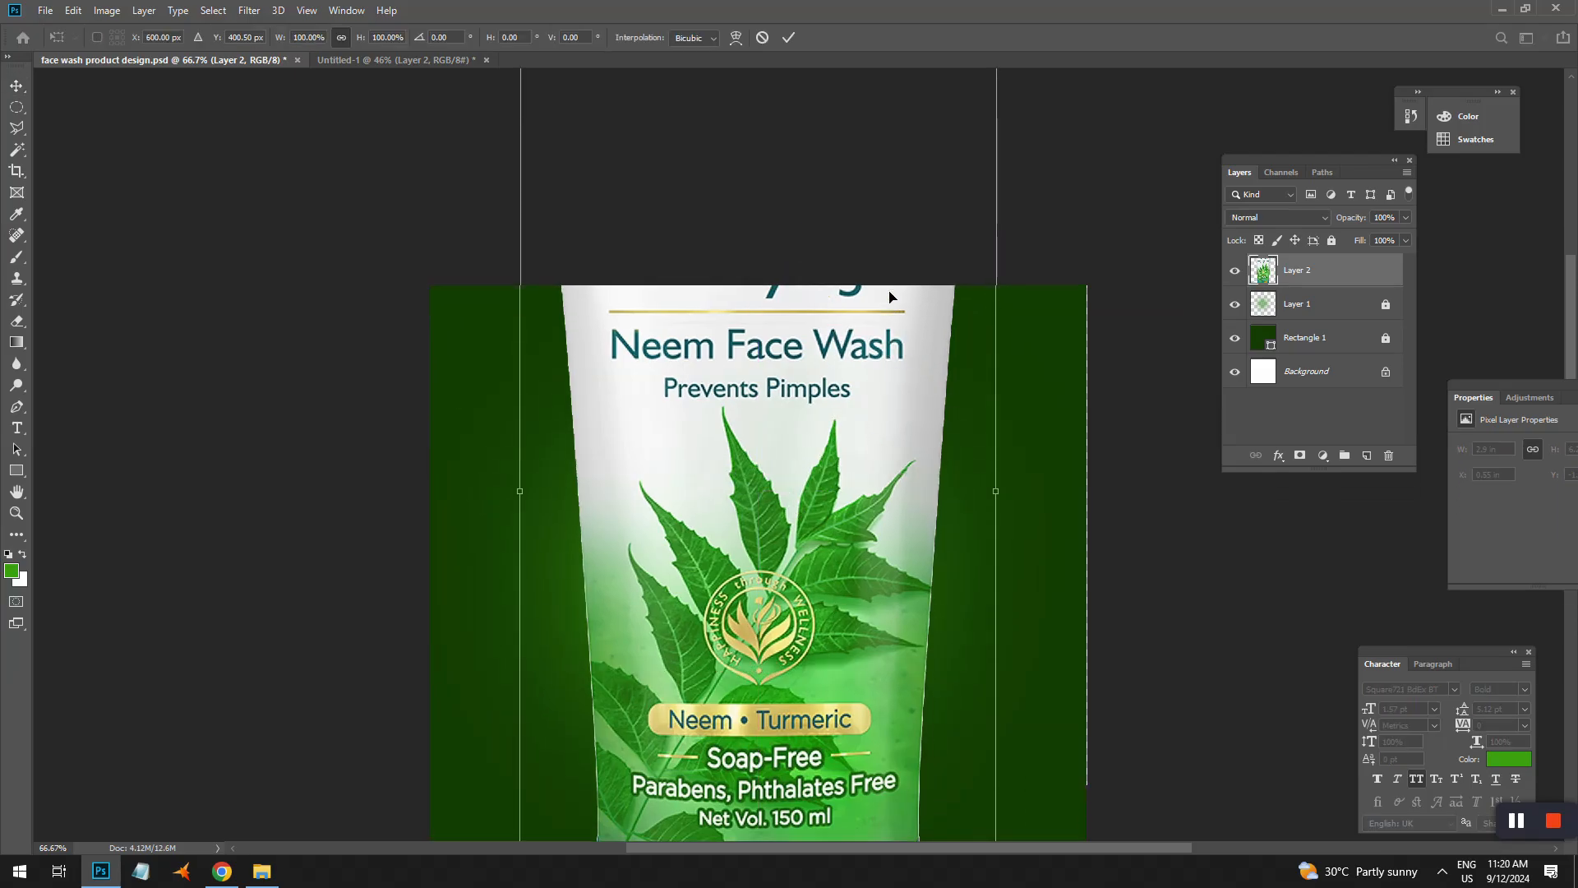
scroll(889, 296, "up", 4)
left_click_drag(999, 150, 847, 473)
scroll(846, 472, "down", 7)
left_click_drag(762, 340, 765, 388)
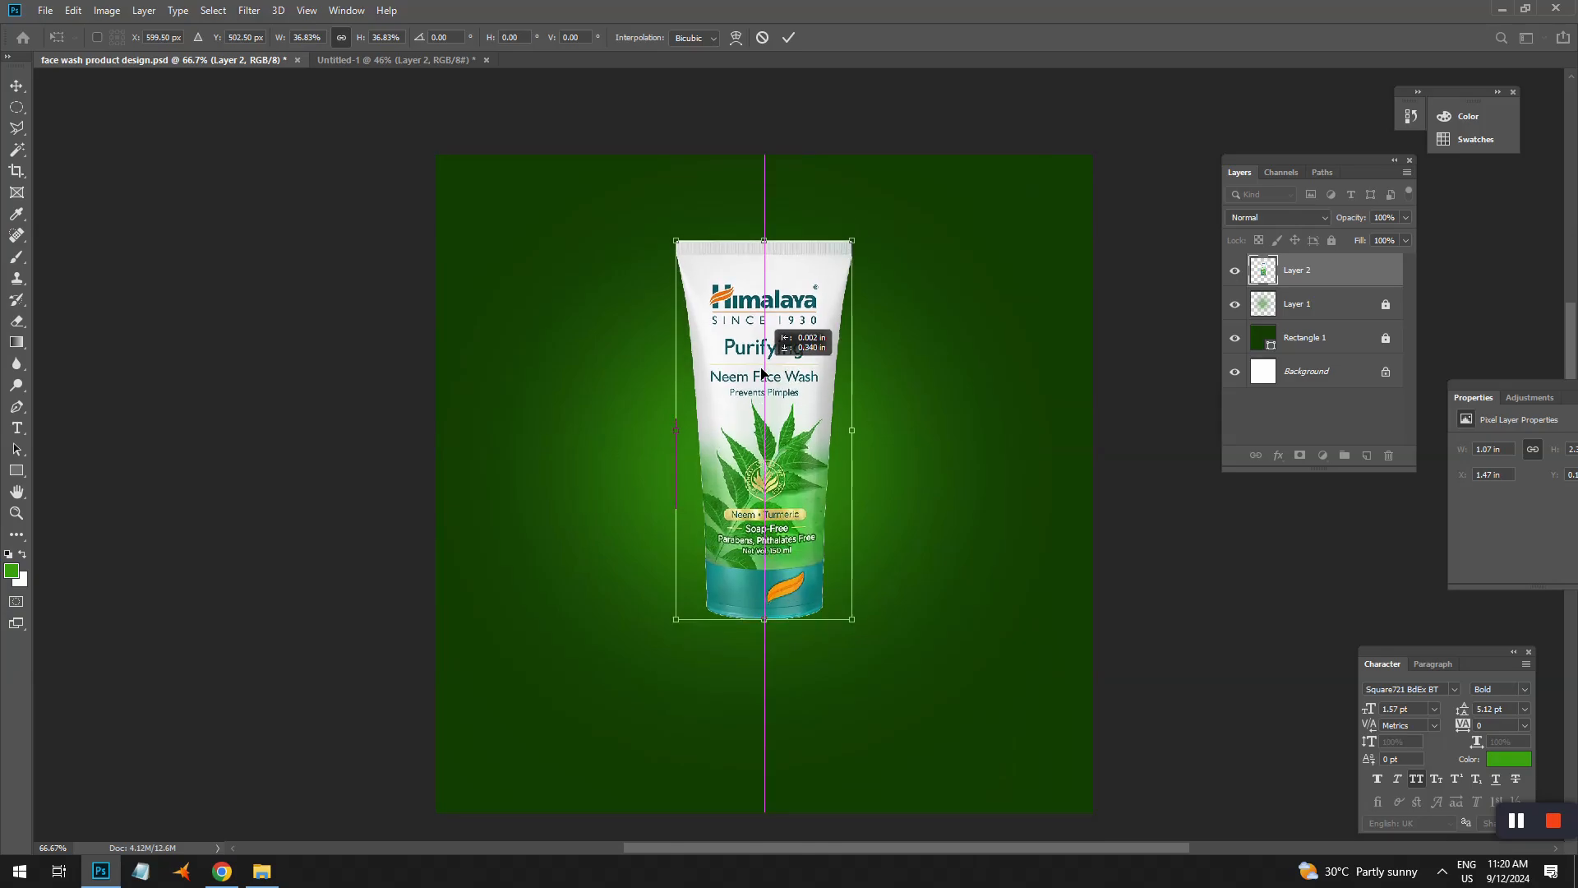
key("Return")
- Enlarge the face wash tube to about 107% and move it lower along the canvas's vertical centre line
key("ctrl+t")
left_click_drag(853, 242, 827, 313)
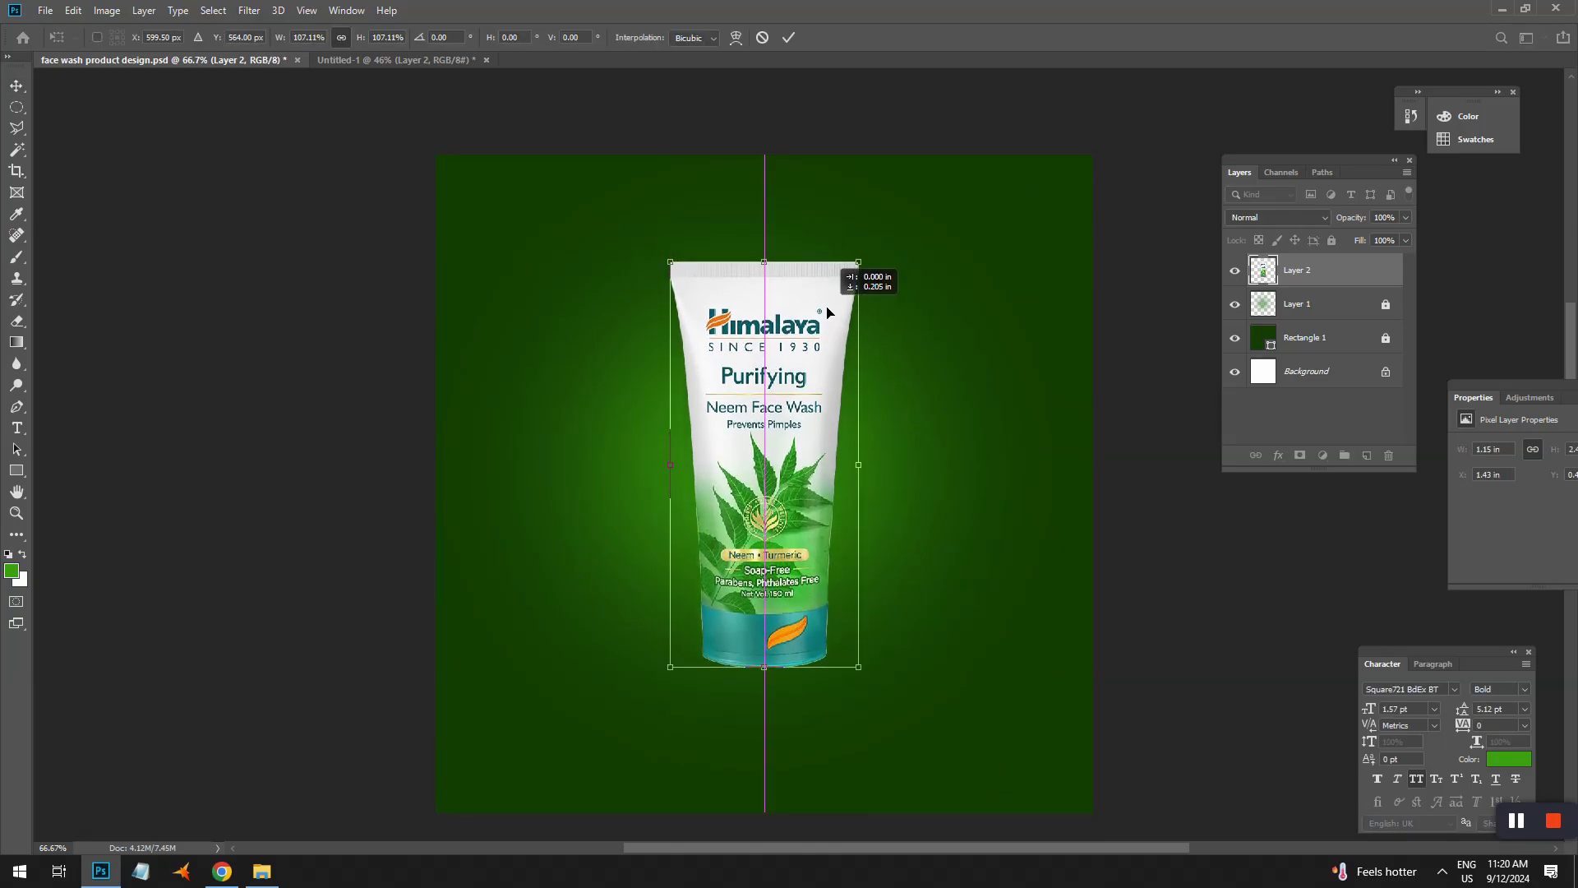
key("Return")
- Duplicate the blurred green glow behind the tube and place the copy a little lower
scroll(844, 374, "down", 2)
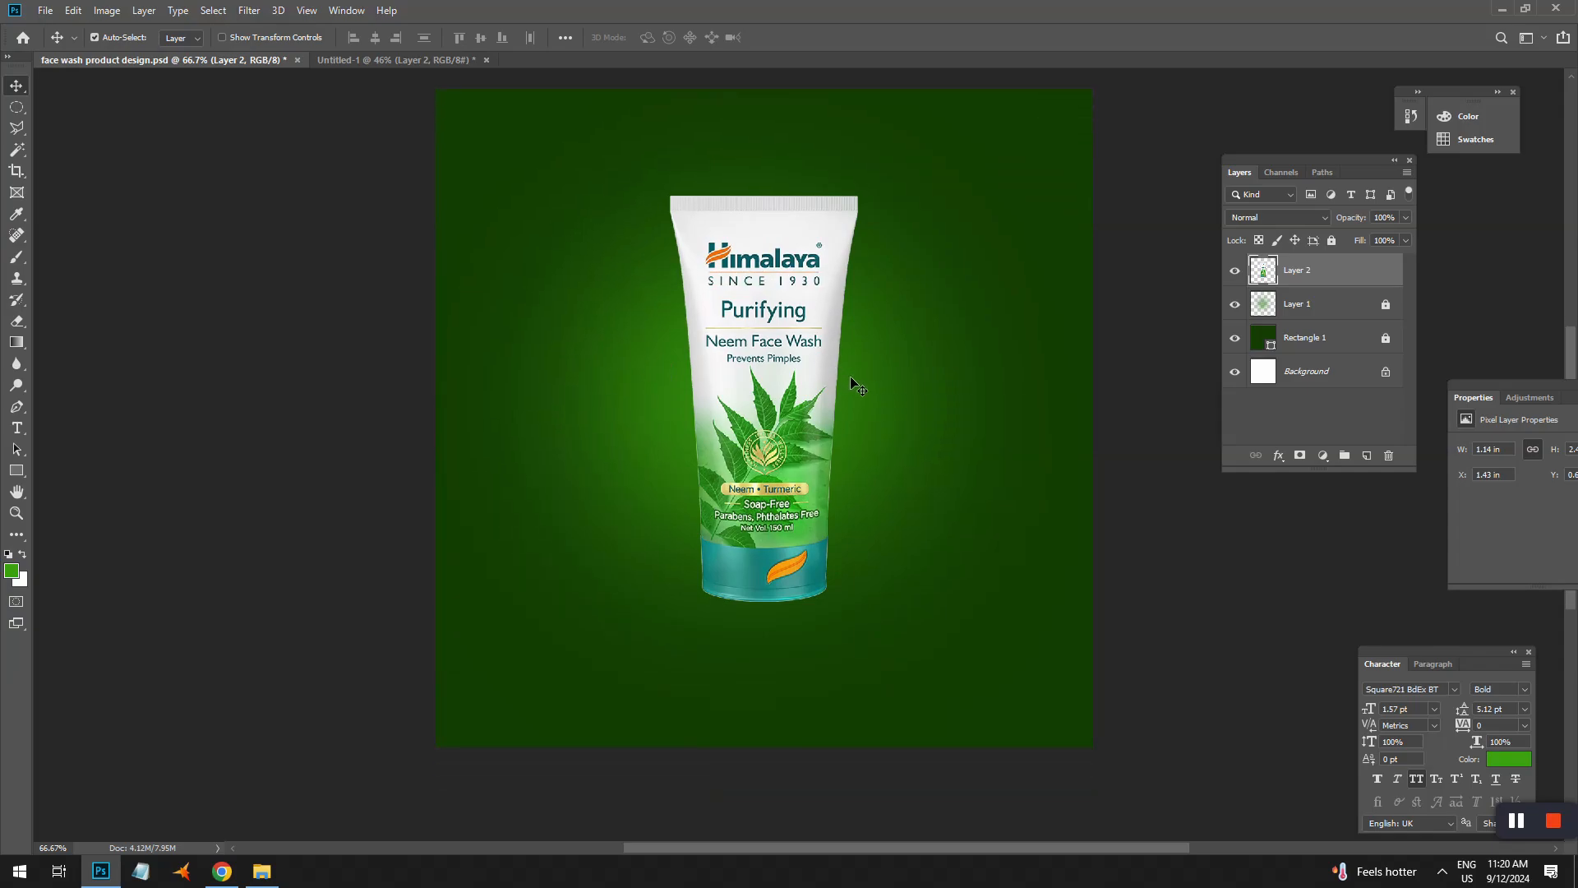
left_click(844, 375)
left_click_drag(844, 375, 832, 436)
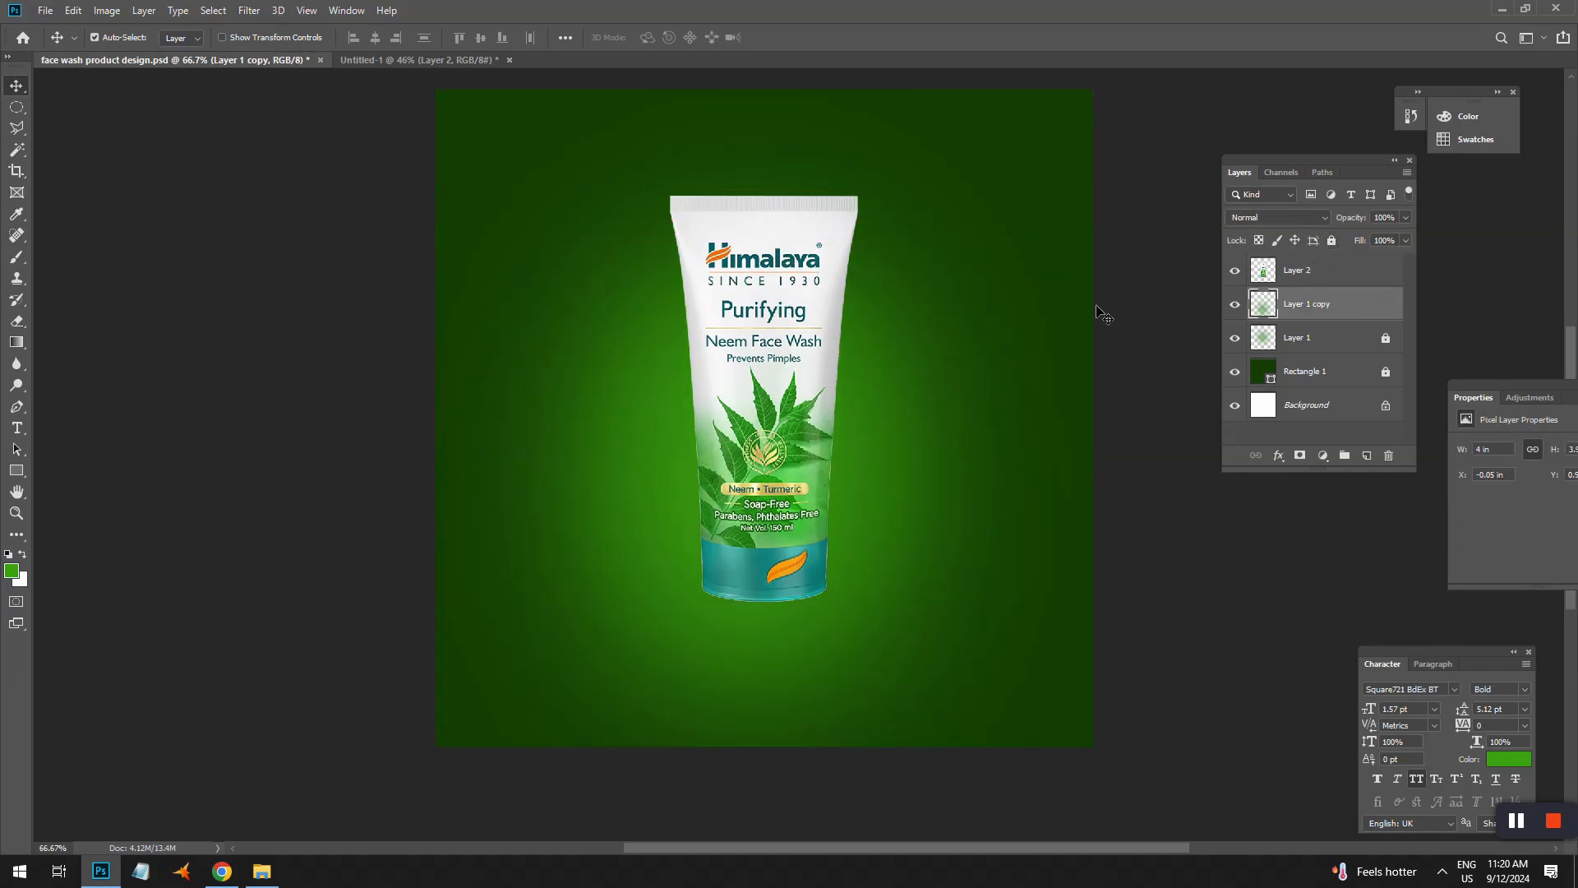
- Squash the glow copy to about 71% width and 12% height to form a flat light beneath the tube's base
key("ctrl+t")
left_click_drag(760, 246, 752, 638)
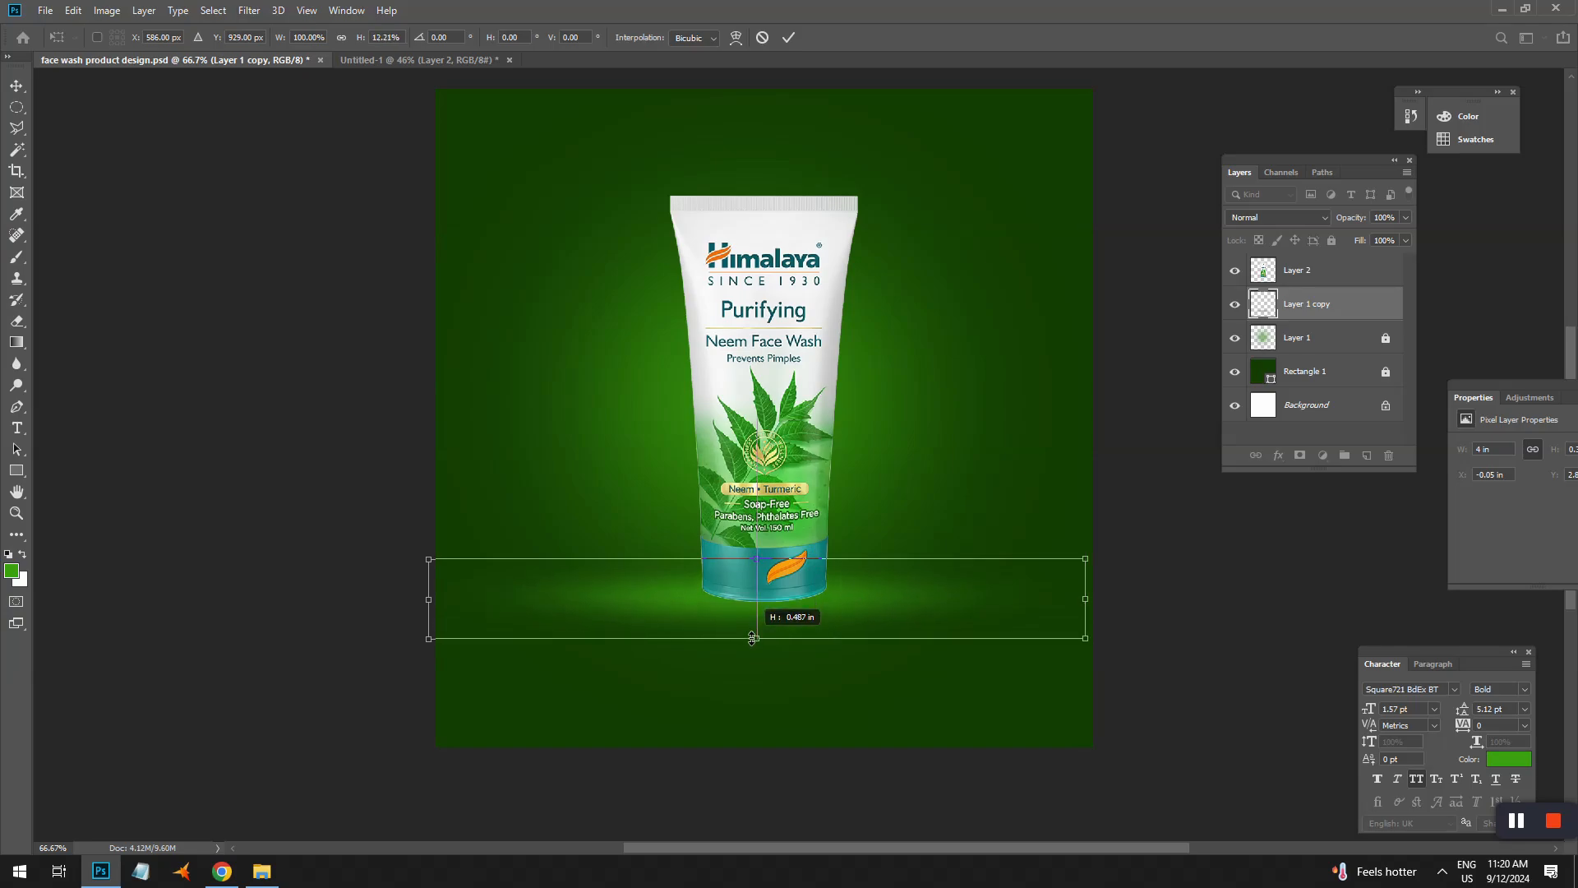
left_click_drag(1079, 610, 986, 600)
left_click_drag(748, 569, 756, 552)
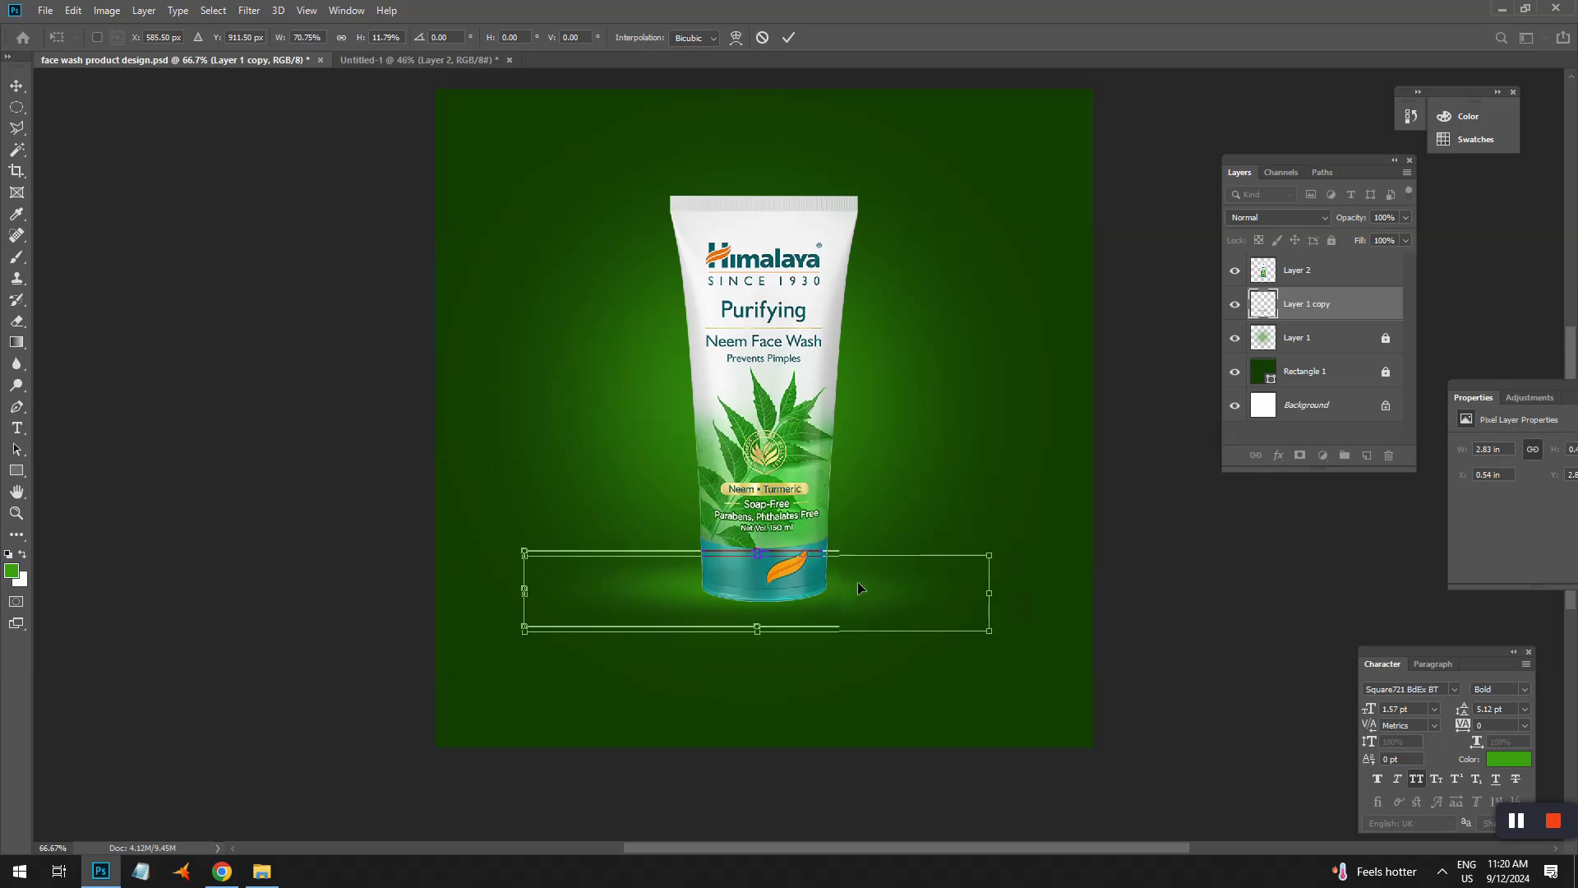
left_click_drag(858, 582, 858, 584)
key("Return")
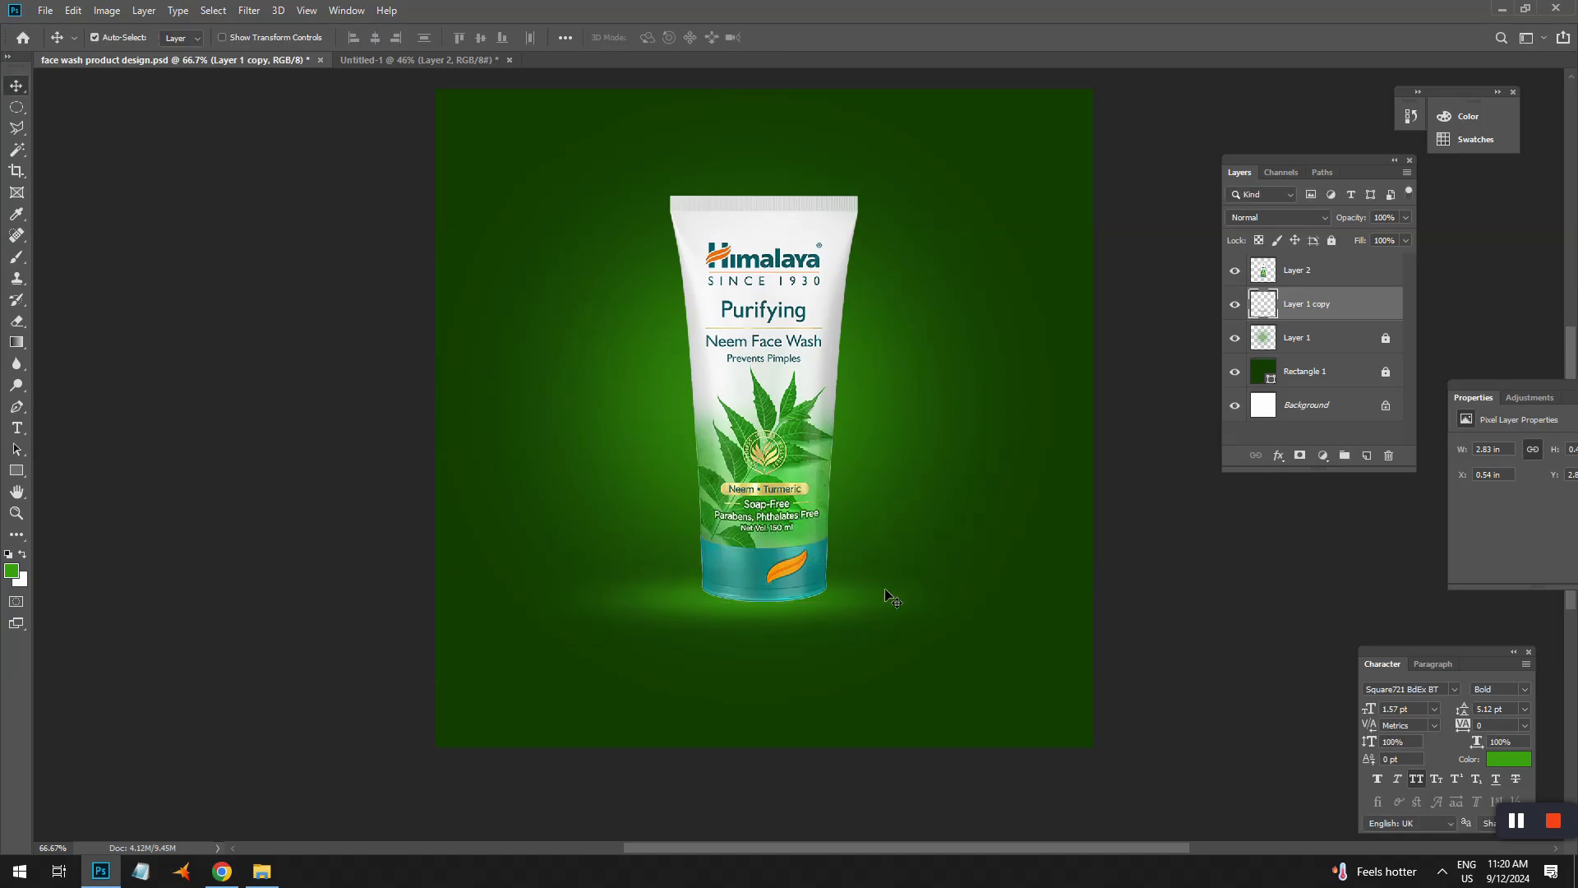
- Unlock the original glow on Layer 1 and scale it up to about 117%
left_click(1302, 338)
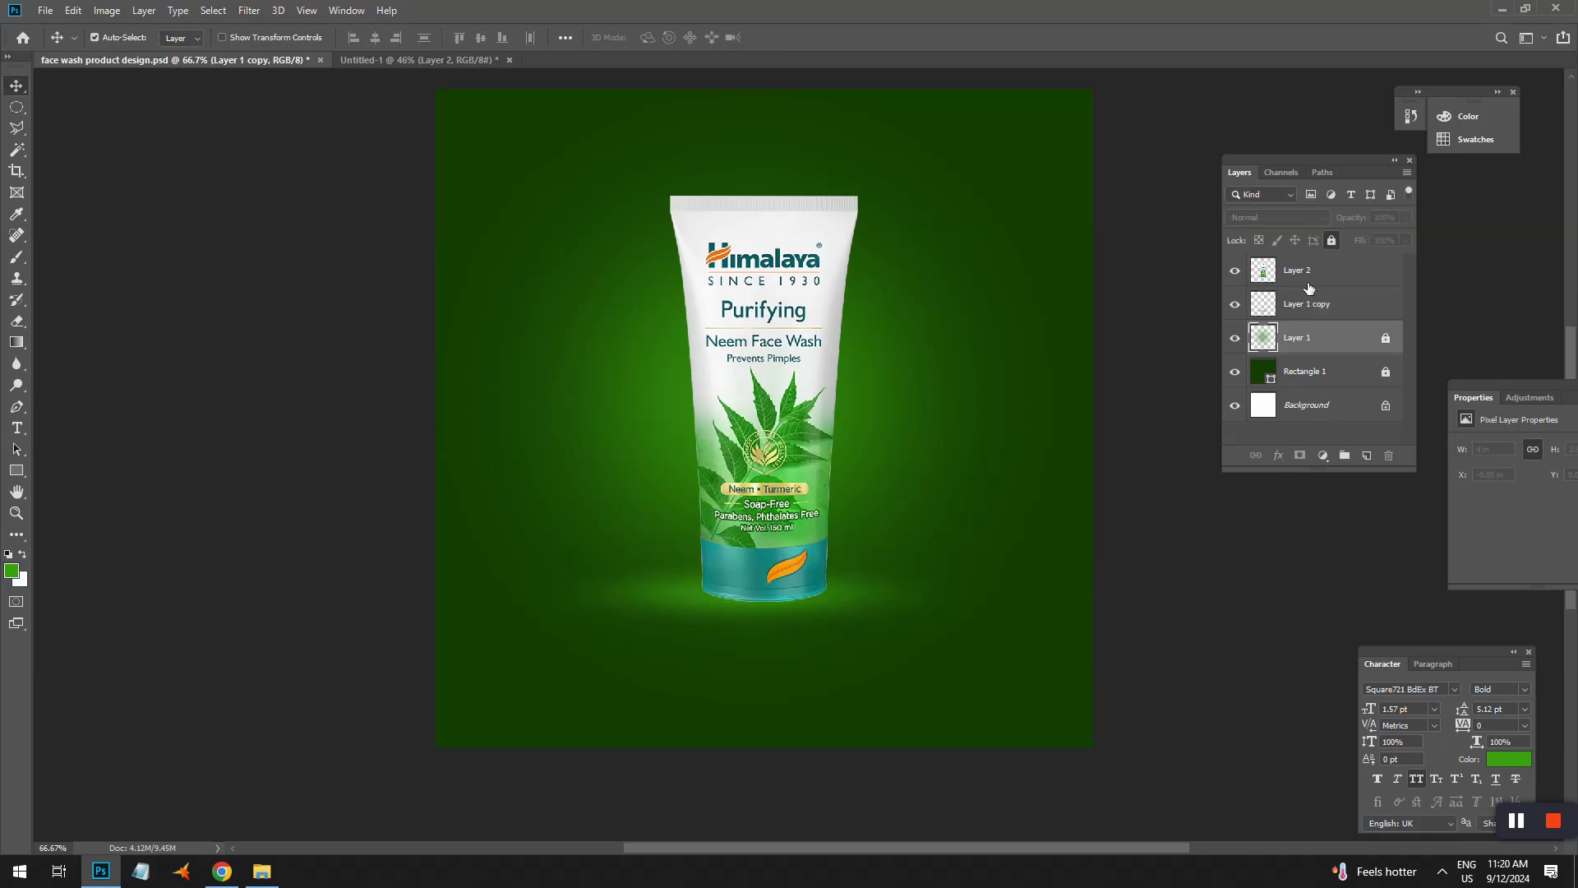
left_click(1335, 244)
key("ctrl+t")
left_click_drag(1085, 92, 1148, 76)
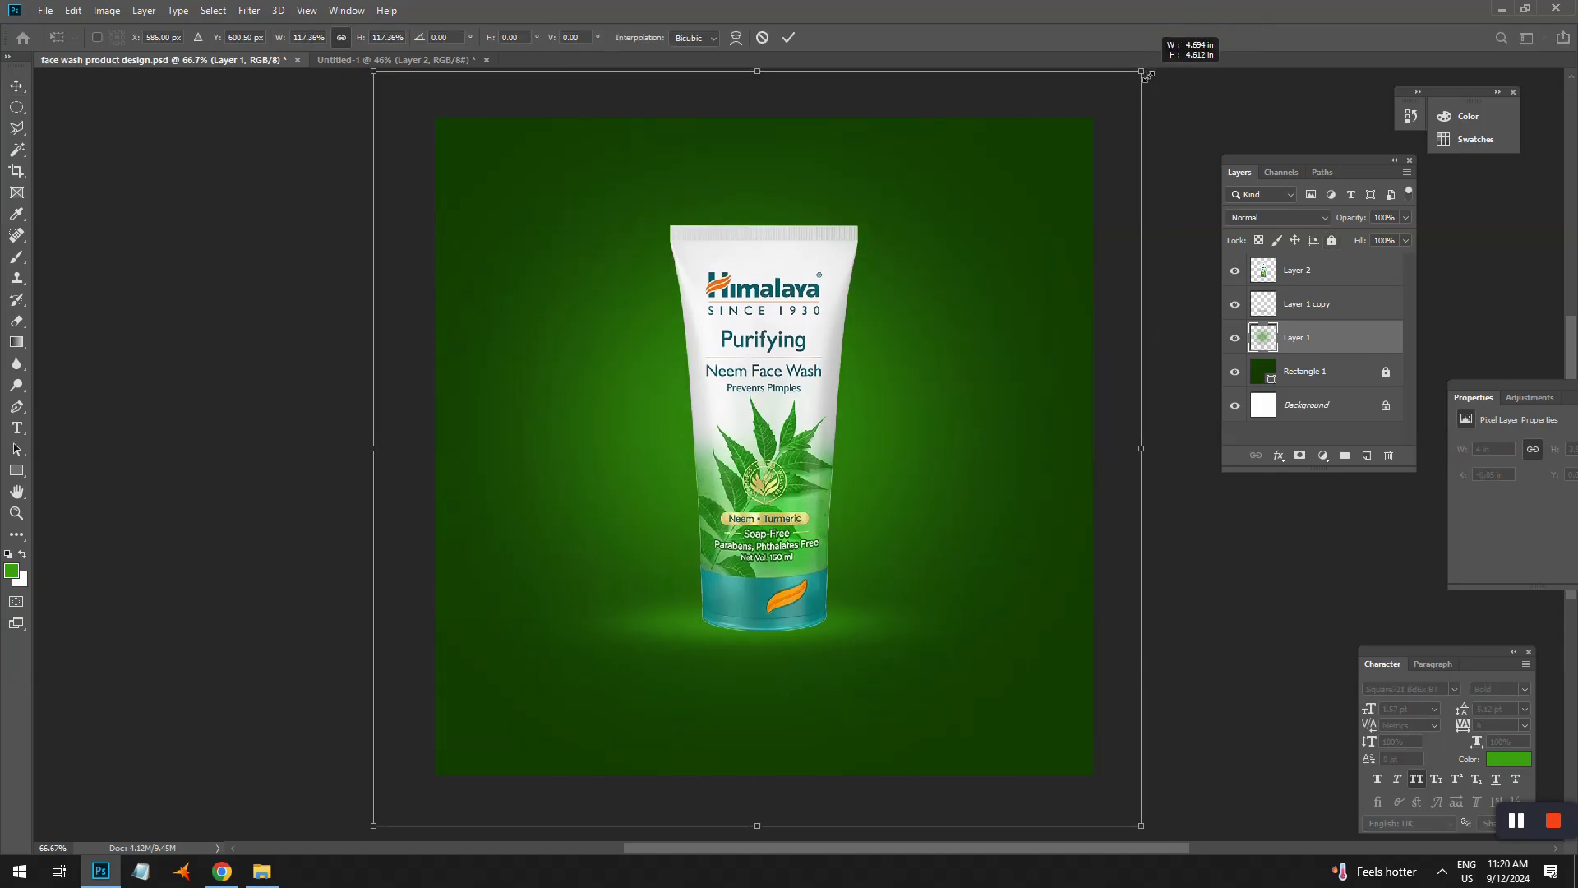
key("Return")
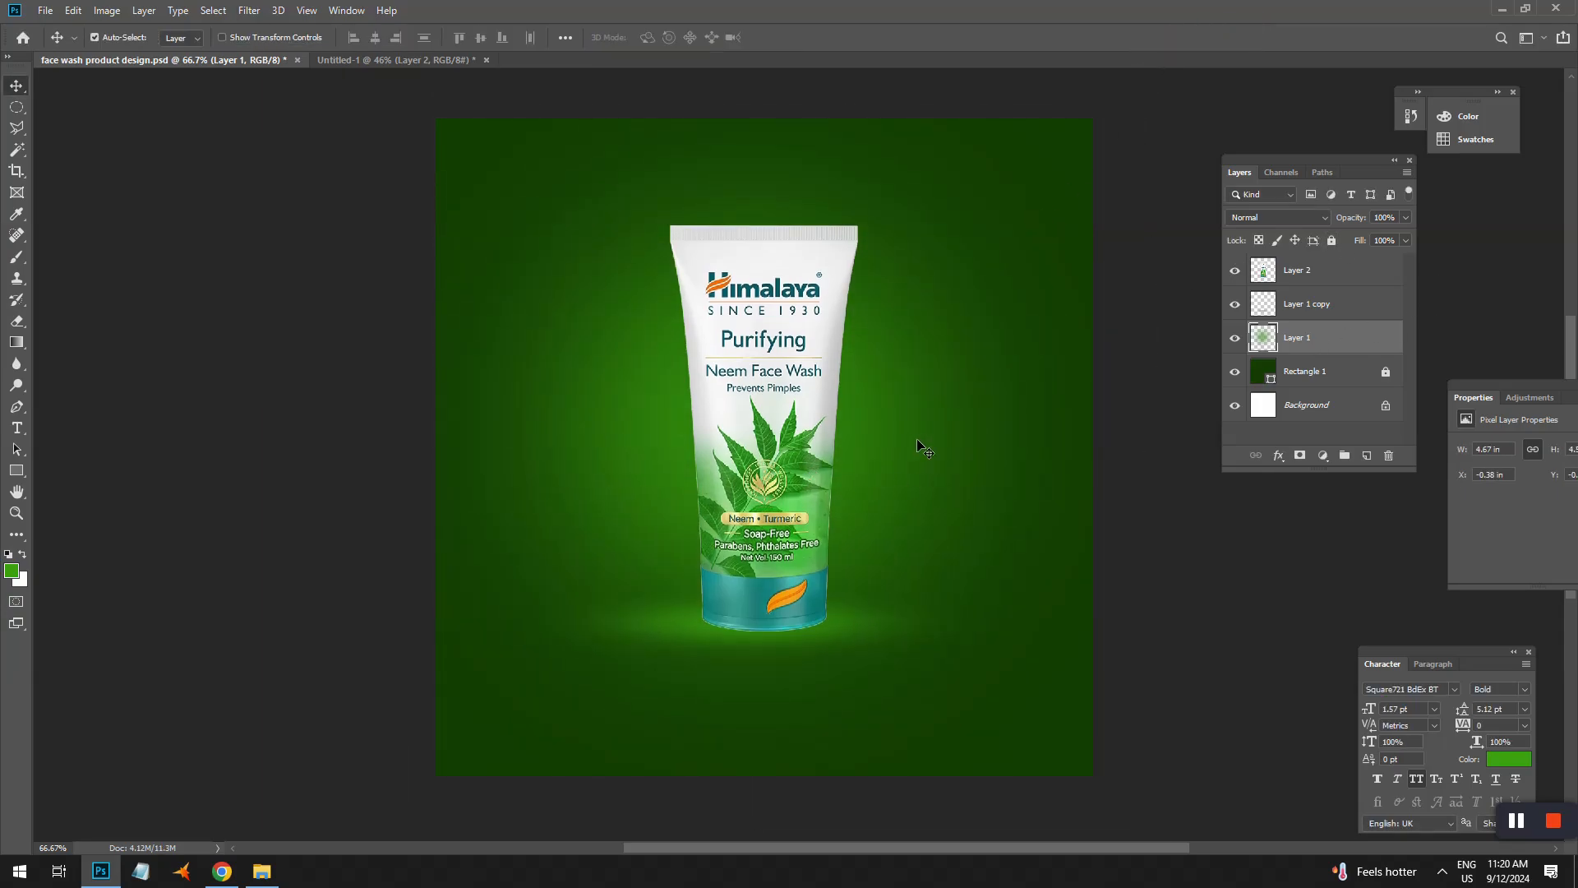
- Duplicate the Layer 1 glow toward the canvas's right side, reshaping the copy to about 66% width and 147% height, rotated about -17°
left_click_drag(855, 417, 1163, 357, "alt")
key("ctrl+t")
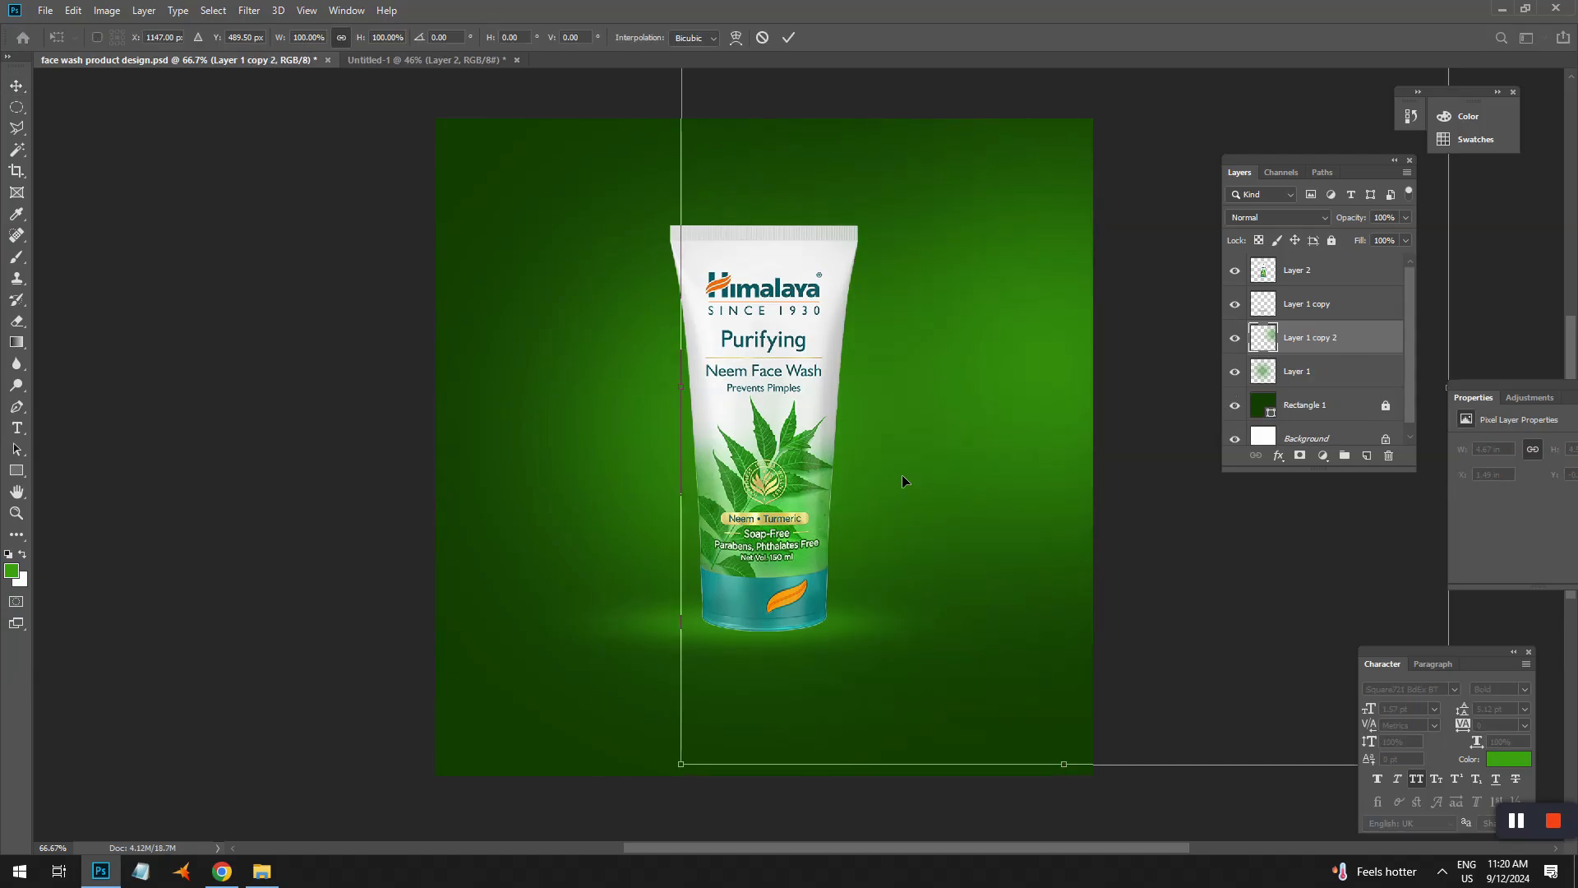
left_click_drag(680, 384, 893, 452)
scroll(893, 452, "down", 1)
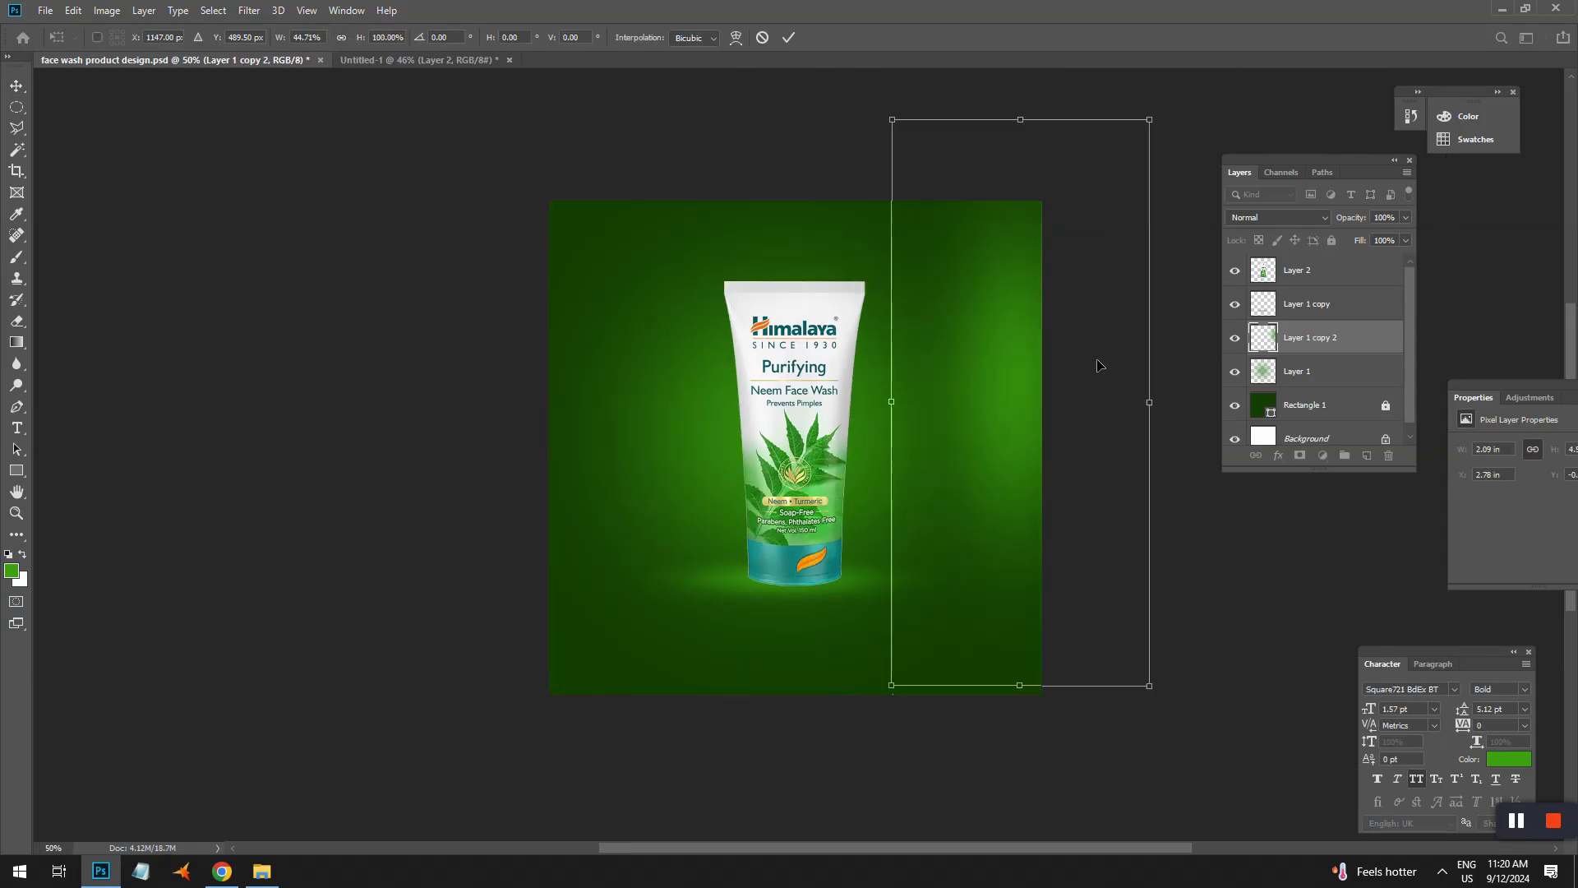
left_click_drag(1151, 119, 1420, 25)
left_click_drag(1170, 301, 1124, 435)
left_click_drag(1262, 615, 1311, 543)
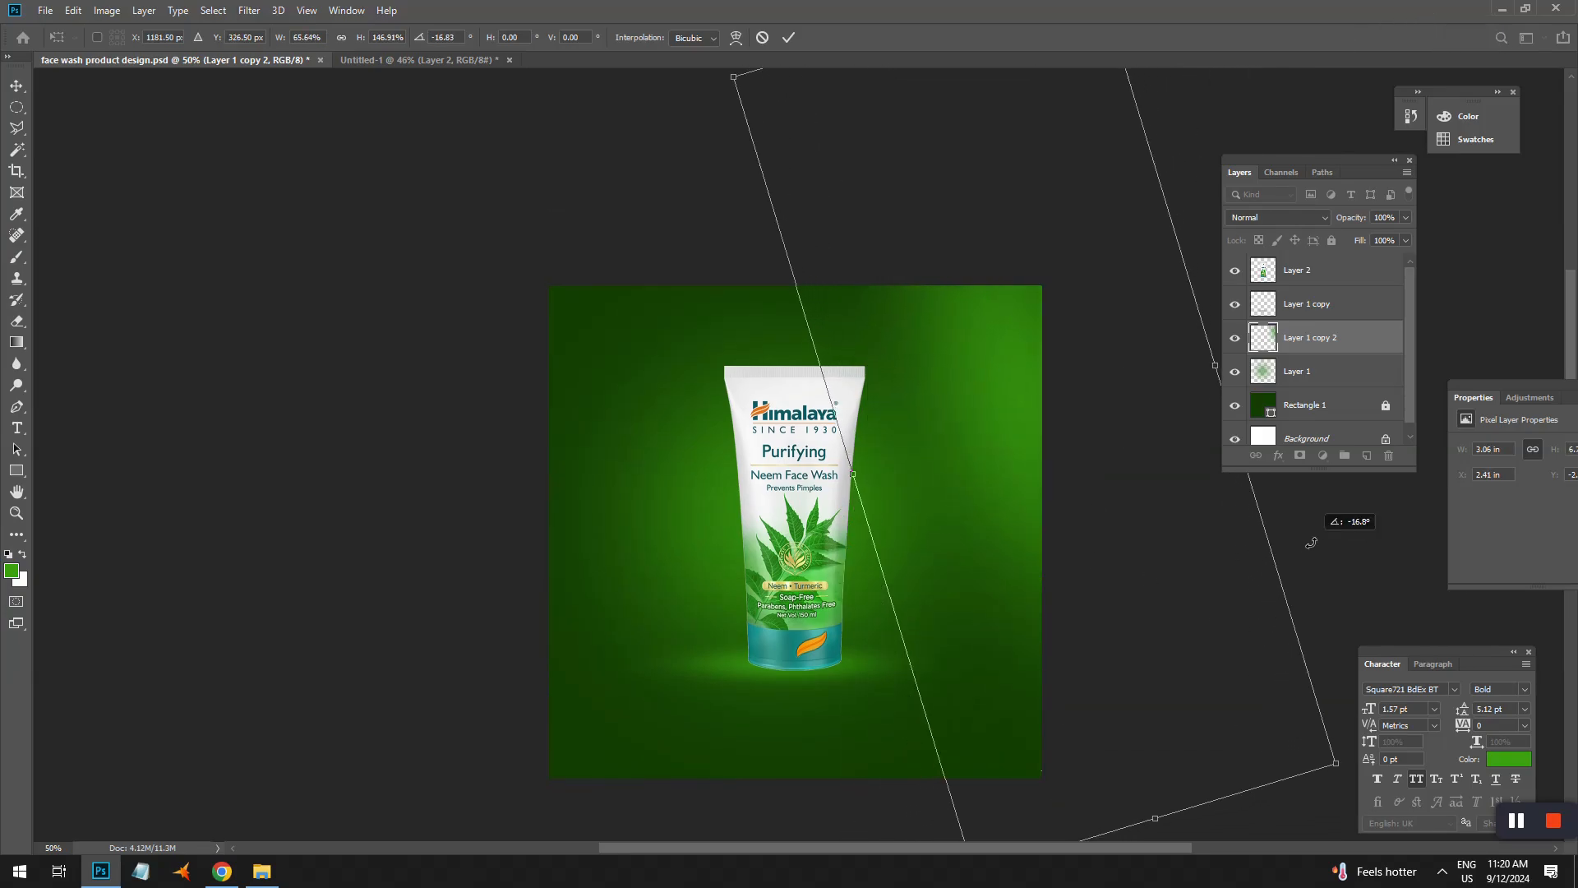
- Widen and resize the rotated glow copy and settle it over the canvas's upper-right corner
left_click_drag(1214, 363, 1414, 302)
left_click_drag(1099, 399, 1043, 402)
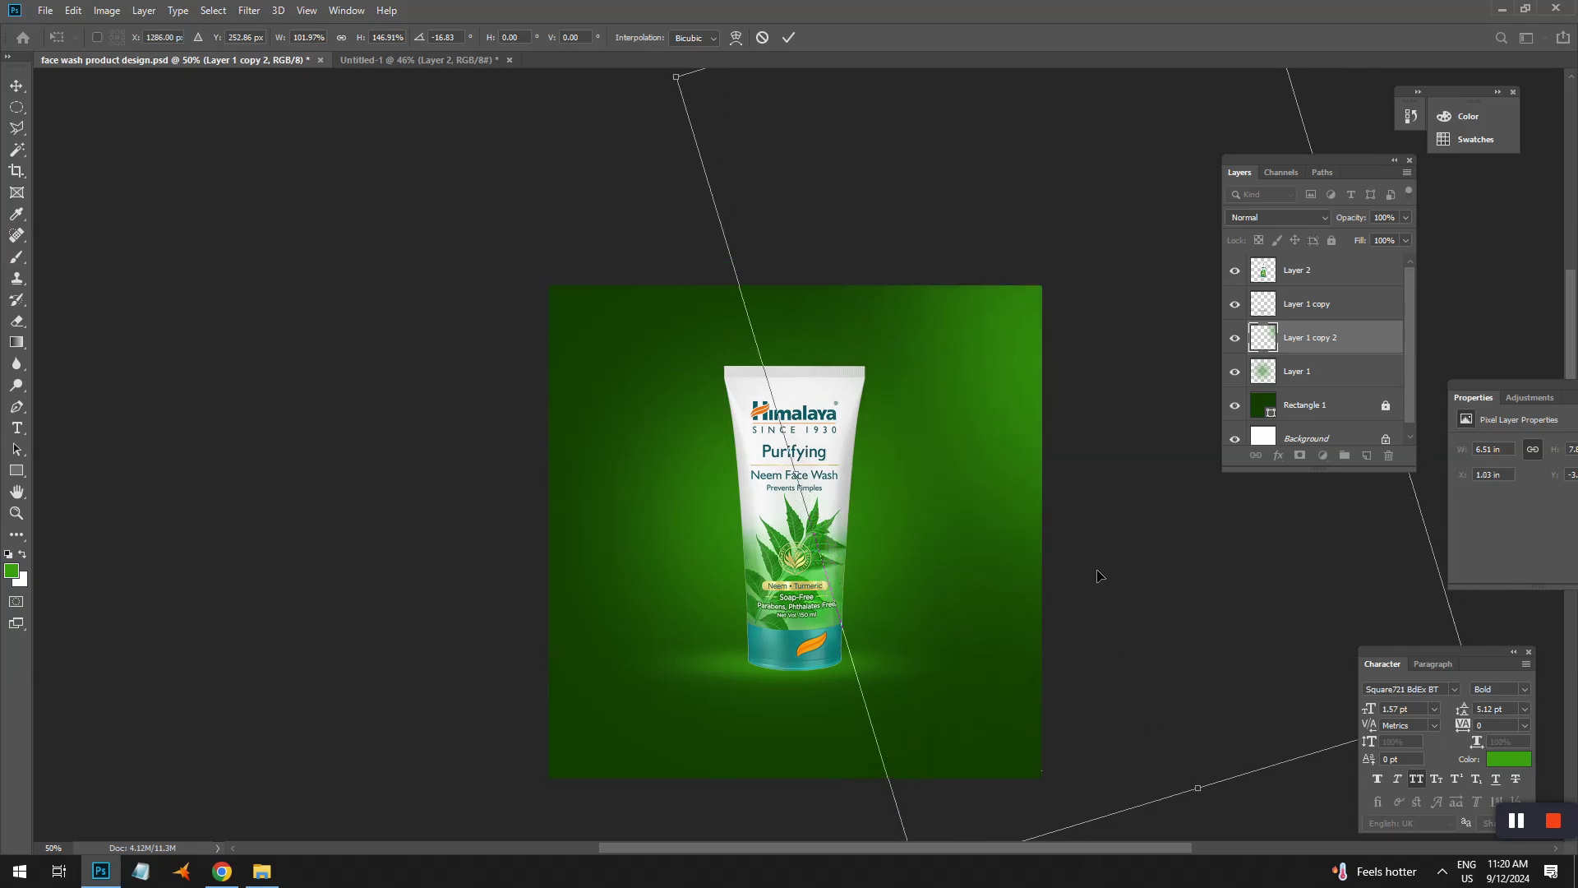
left_click(1025, 487, "alt")
left_click_drag(951, 743, 983, 662)
left_click_drag(925, 464, 881, 479)
key("Escape")
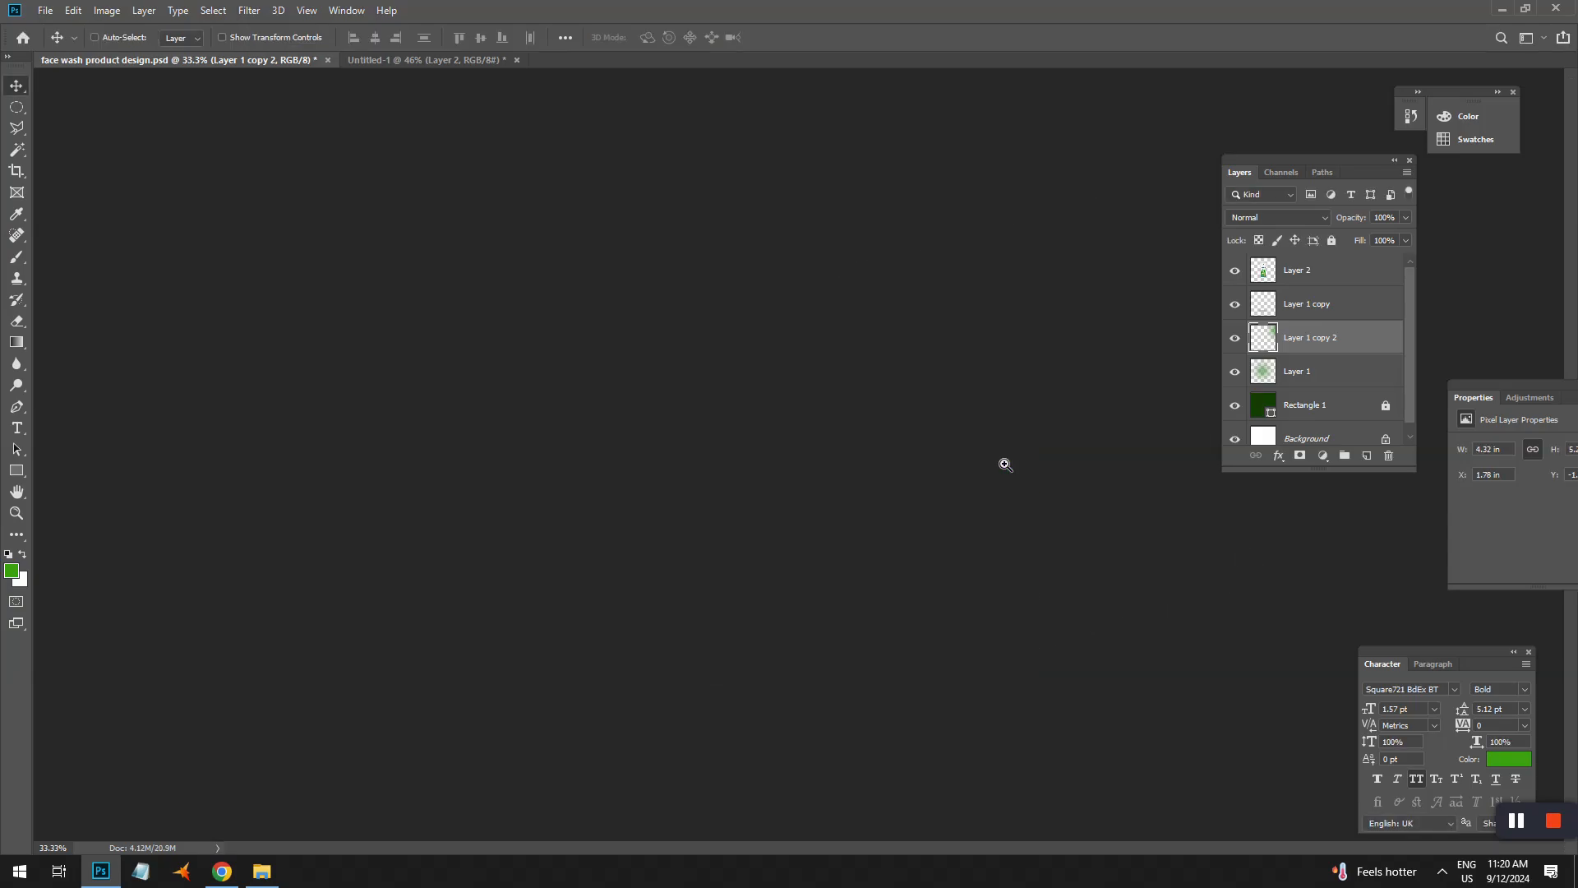
- Duplicate the corner glow onto the canvas's lower left edge and scale the copy down to about 2.74 in wide
key("ctrl+plus")
left_click_drag(1018, 309, 658, 551)
key("ctrl+t")
left_click_drag(793, 220, 674, 363)
left_click_drag(626, 453, 646, 438)
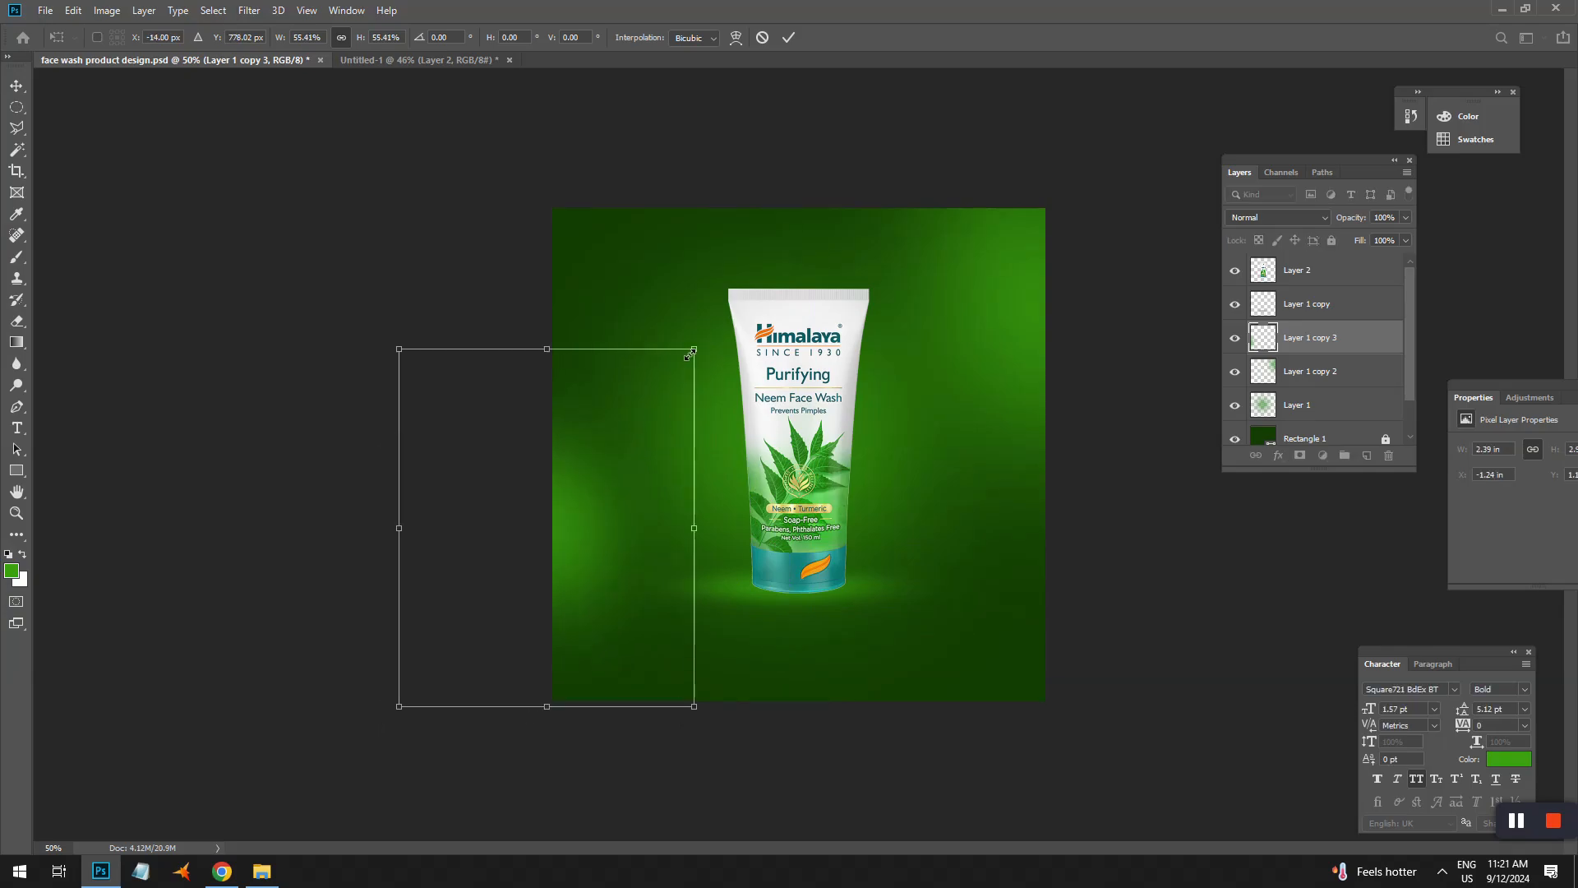
key("Return")
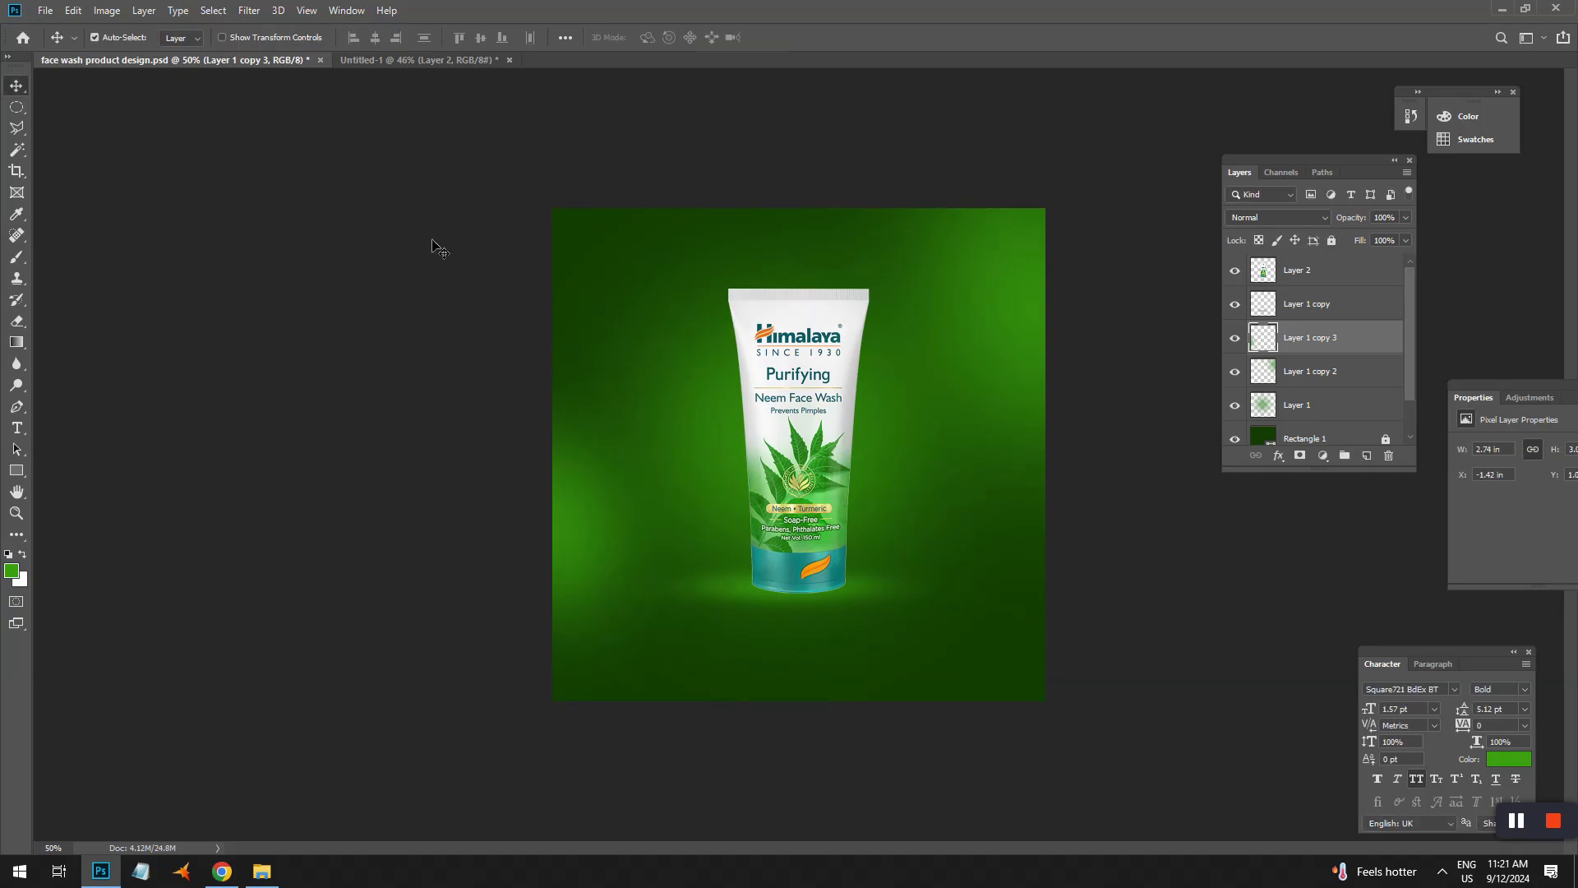
- Brighten the left-edge glow by about 37 with a legacy Brightness/Contrast adjustment
left_click(107, 10)
mouse_move(140, 49)
left_click(469, 49)
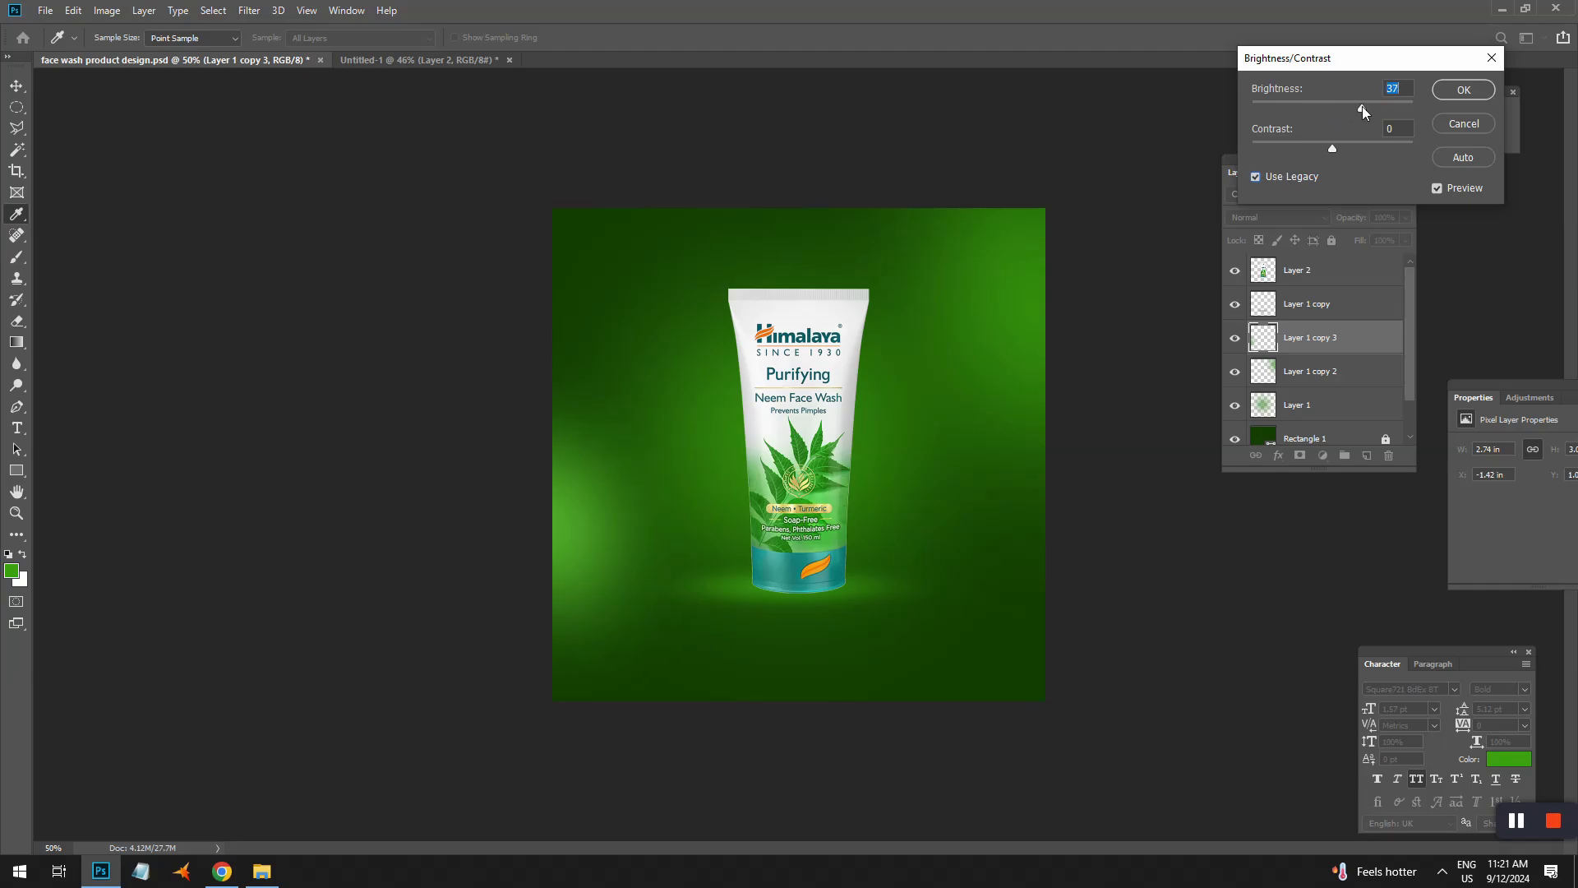
left_click(1464, 90)
- Soften the left-edge glow with a Gaussian Blur of about 61 pixels and lock its layer
left_click(249, 10)
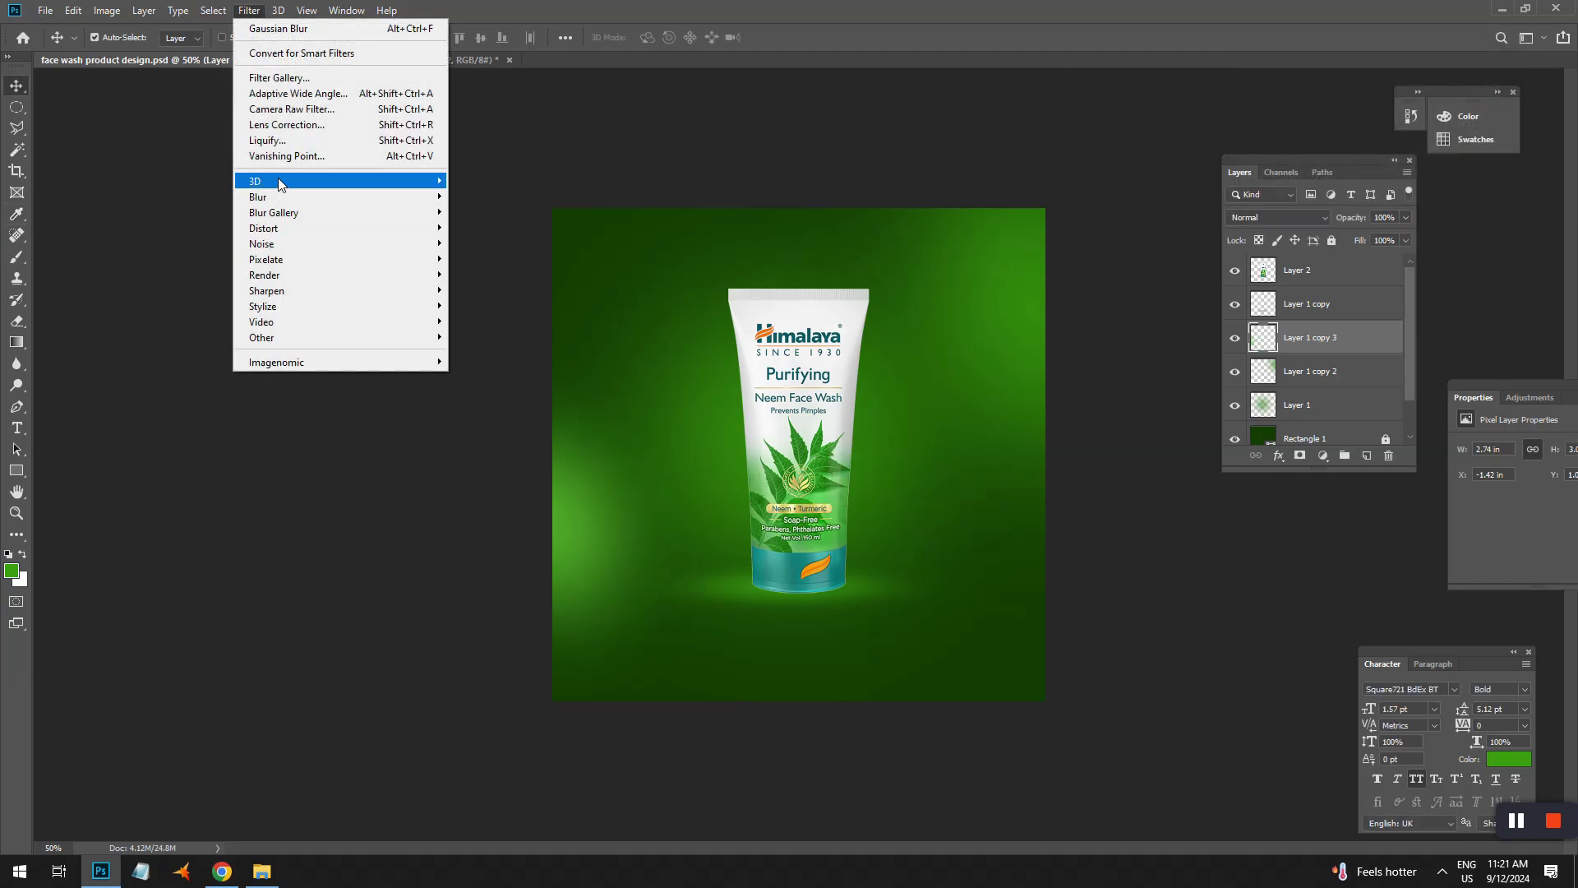
mouse_move(272, 196)
left_click(482, 260)
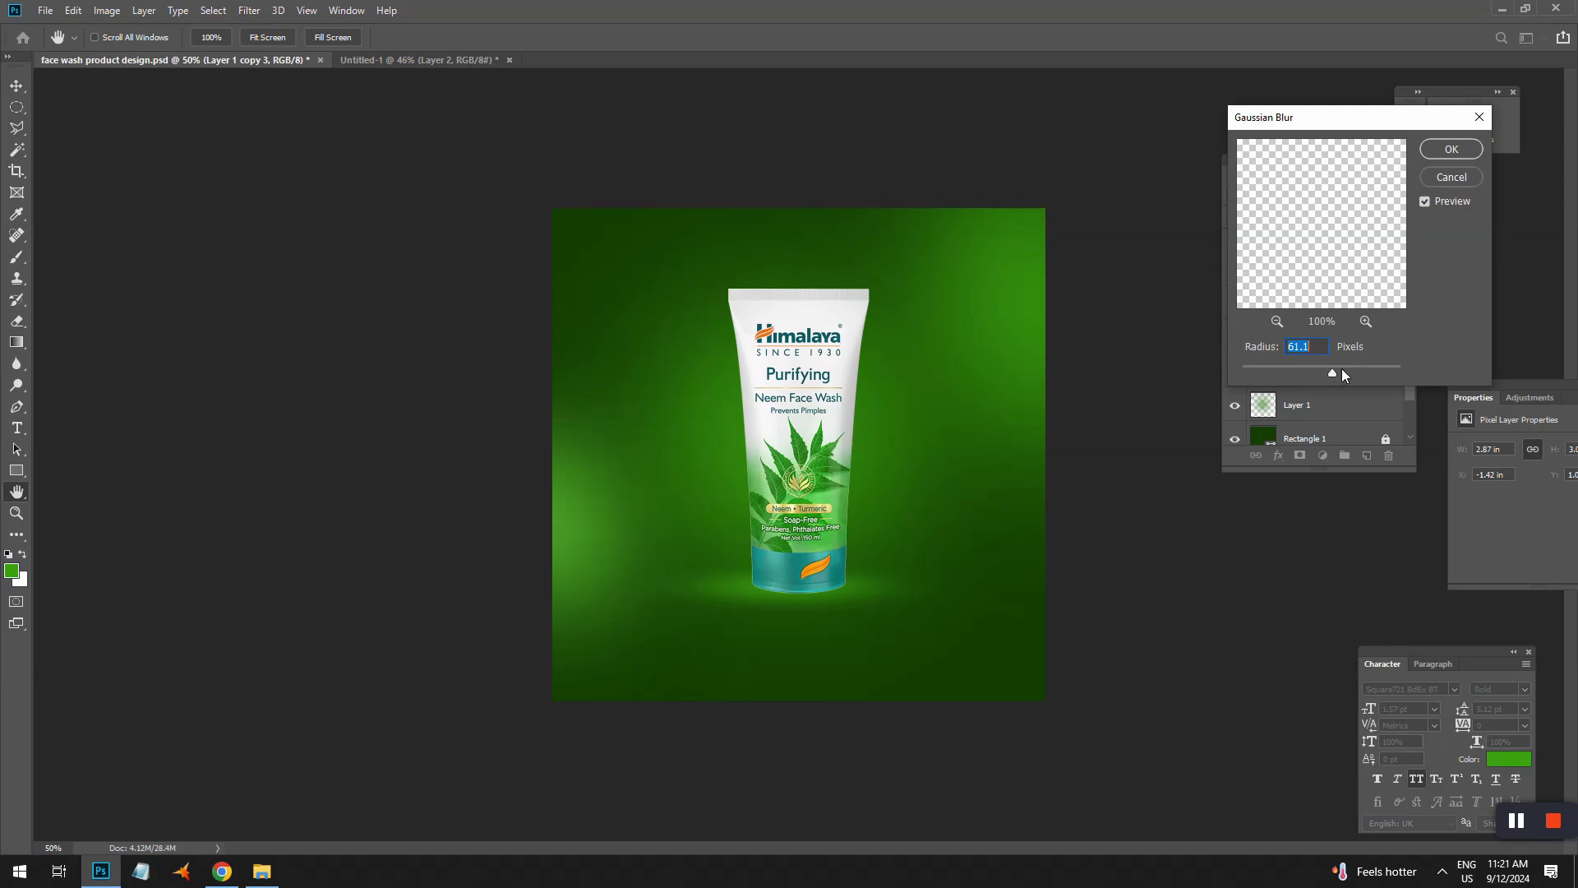
key("Return")
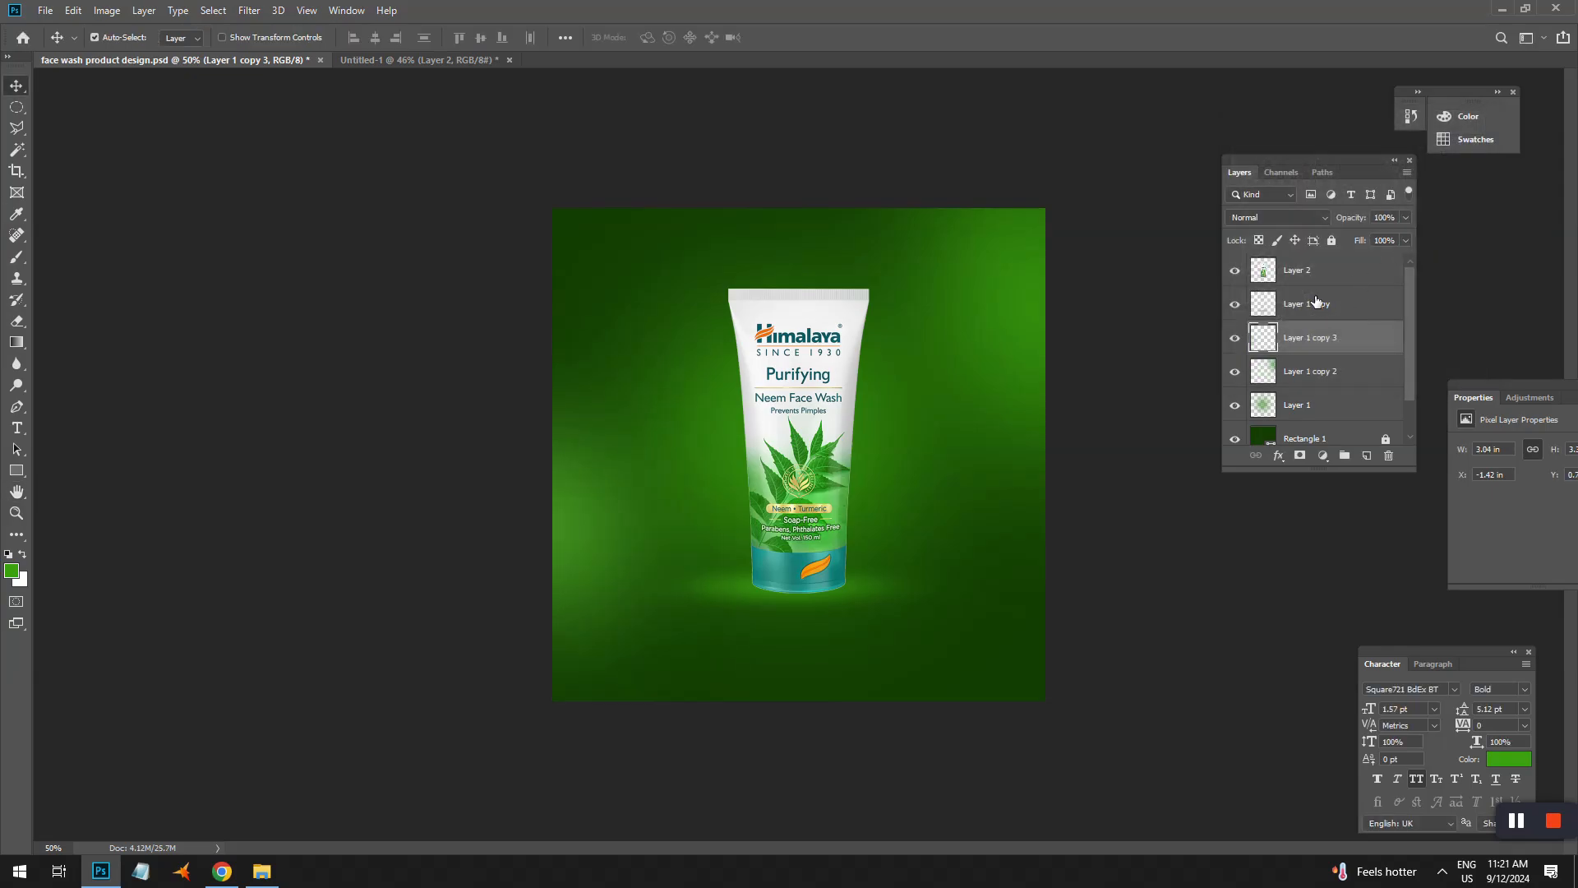
- Apply legacy Brightness/Contrast to the face wash tube with brightness about -31 and contrast 18
left_click(788, 415)
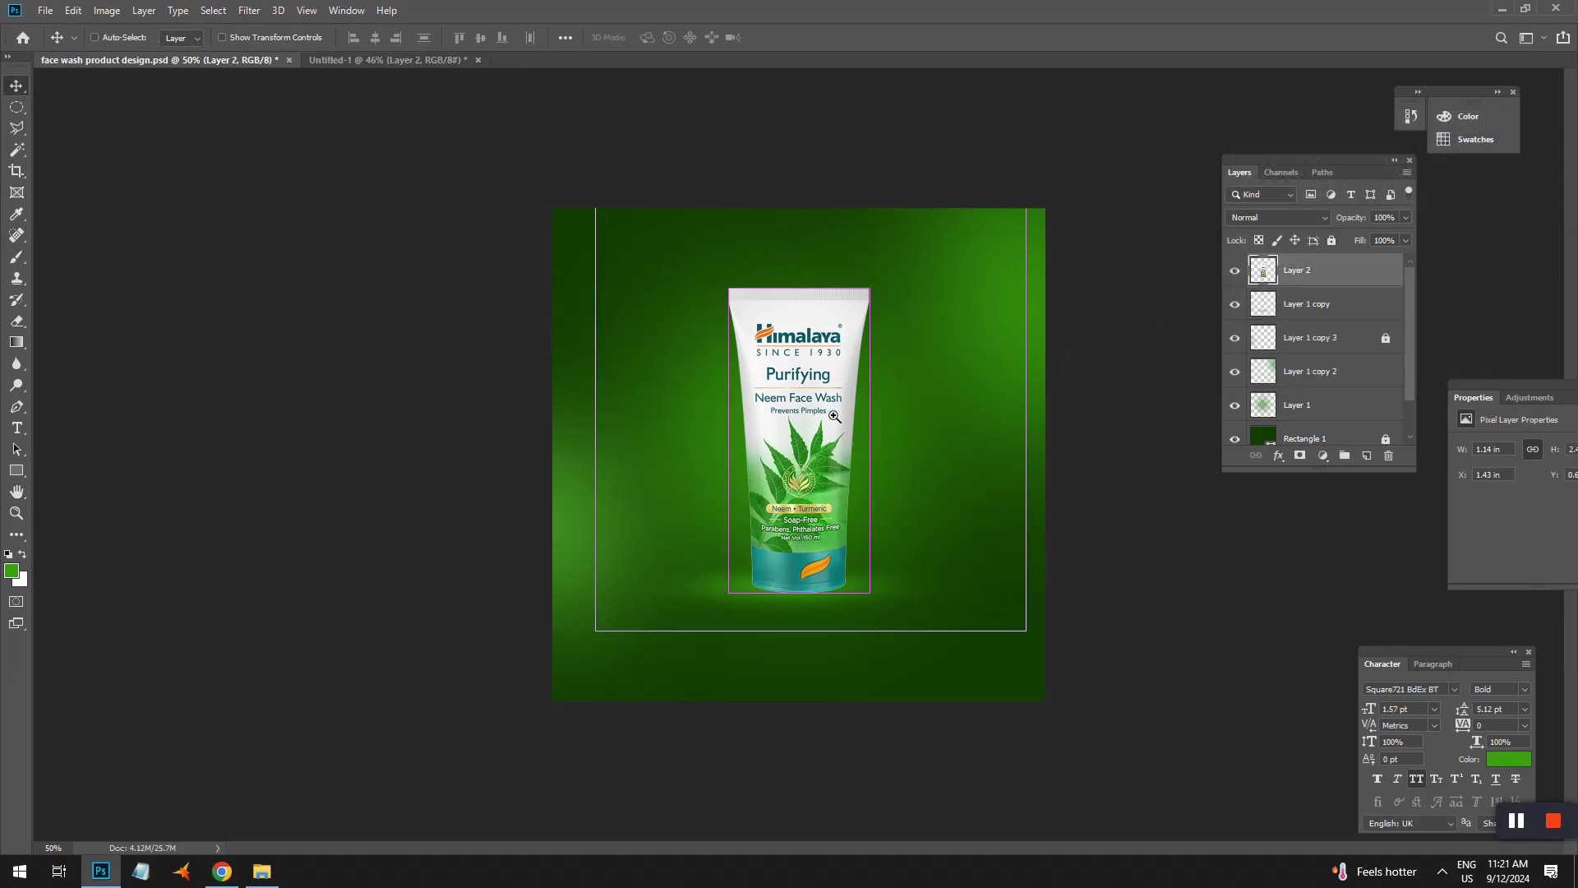
key("ctrl+plus")
left_click(107, 10)
mouse_move(132, 50)
left_click(321, 51)
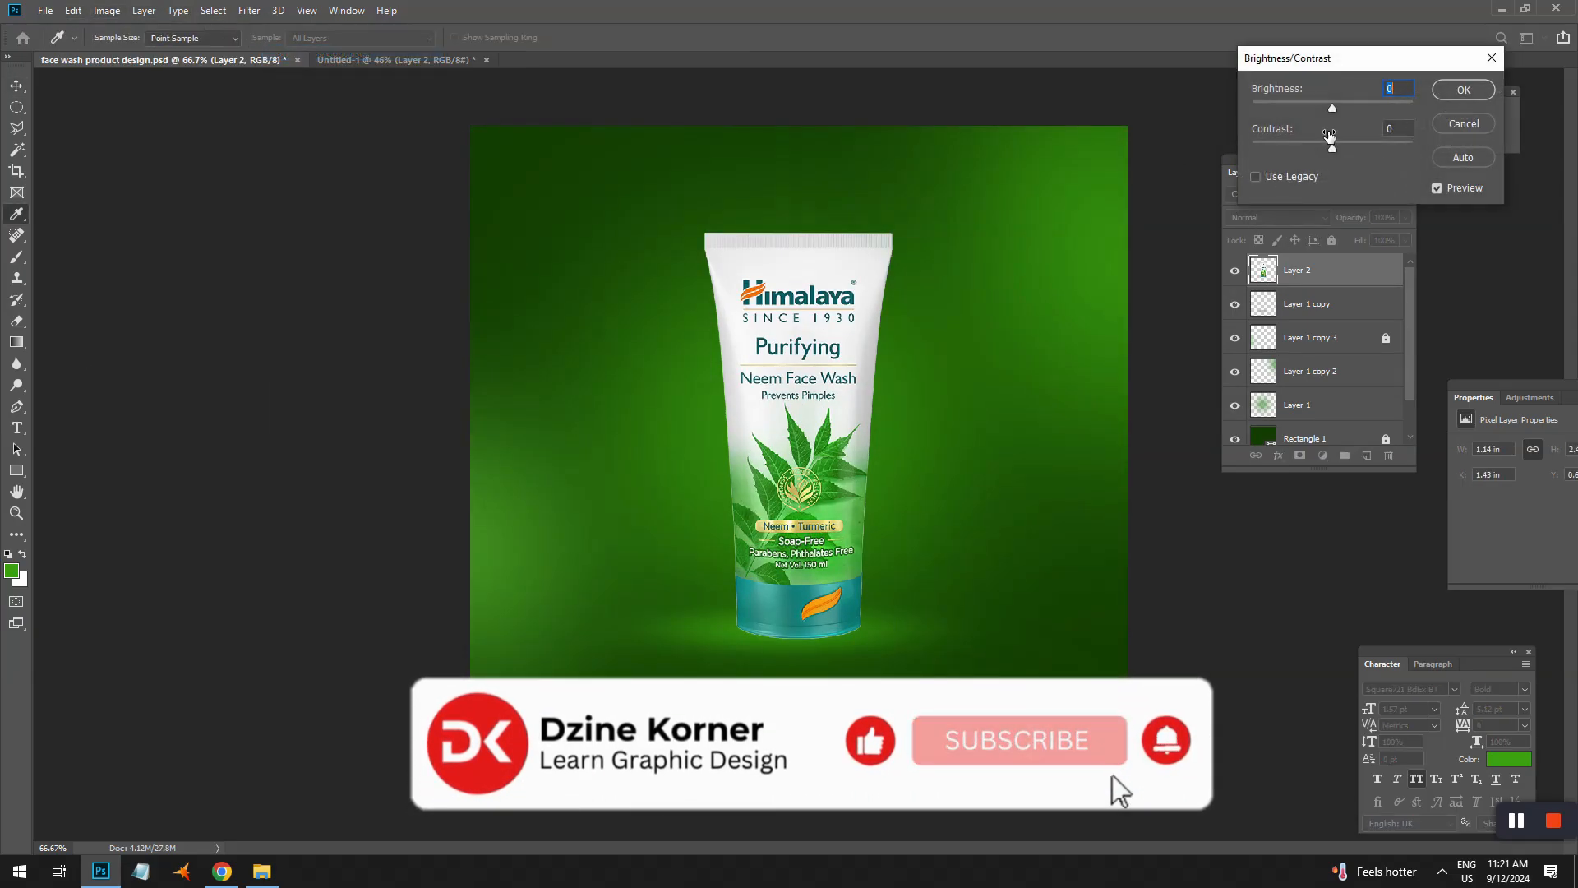
left_click(1334, 107)
left_click(1291, 180)
left_click_drag(1329, 105, 1348, 146)
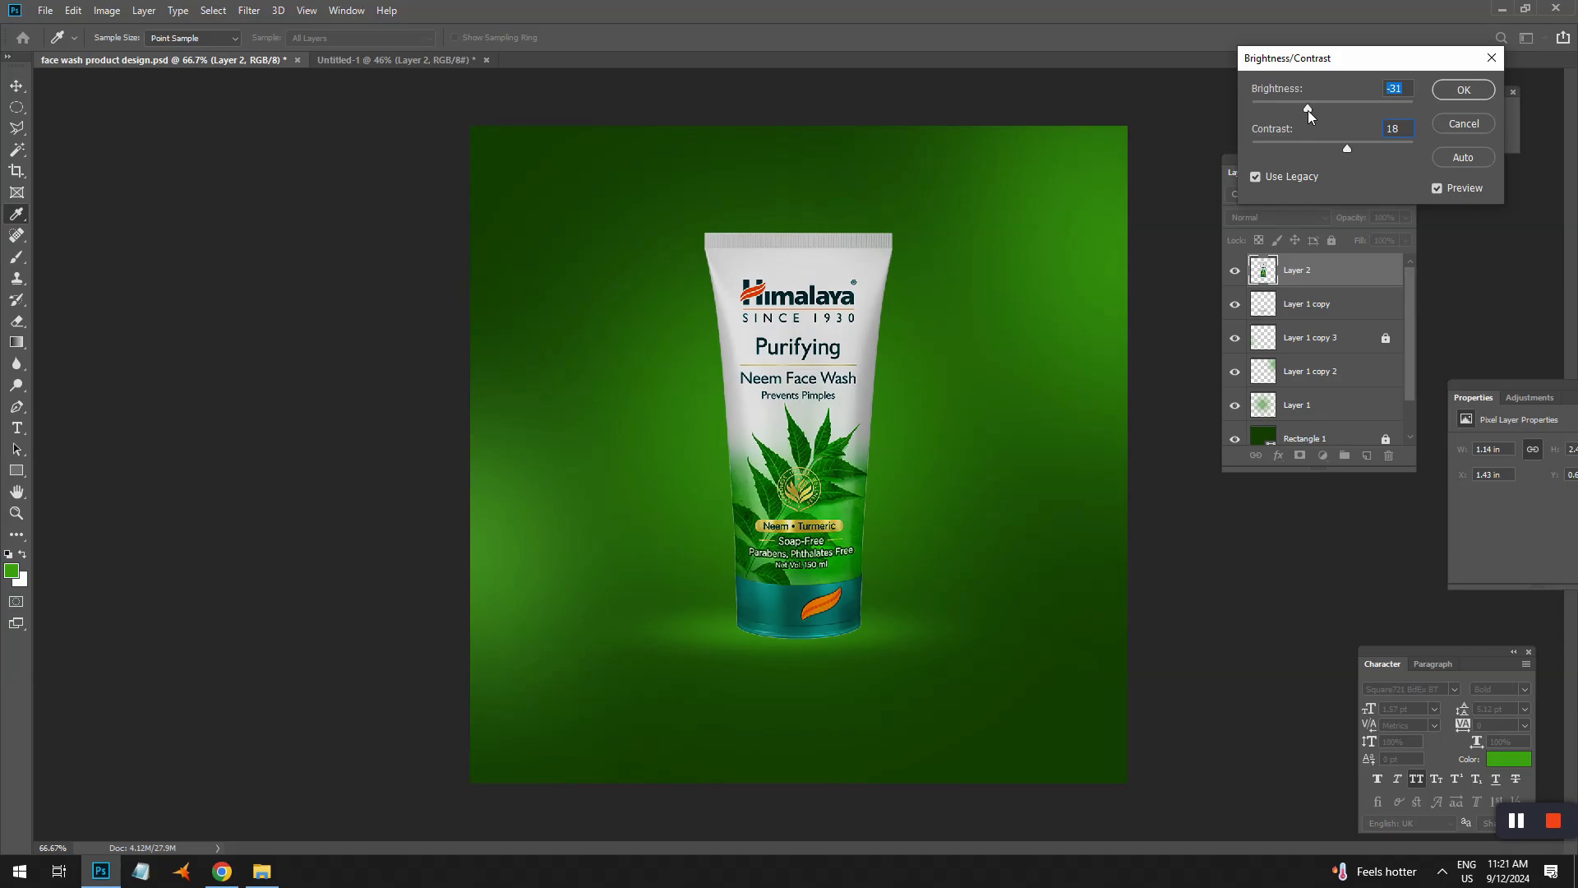
left_click(1463, 90)
- Unlock the Rectangle 1 background, change its fill to a very dark green and lock it again
scroll(1326, 418, "down", 1)
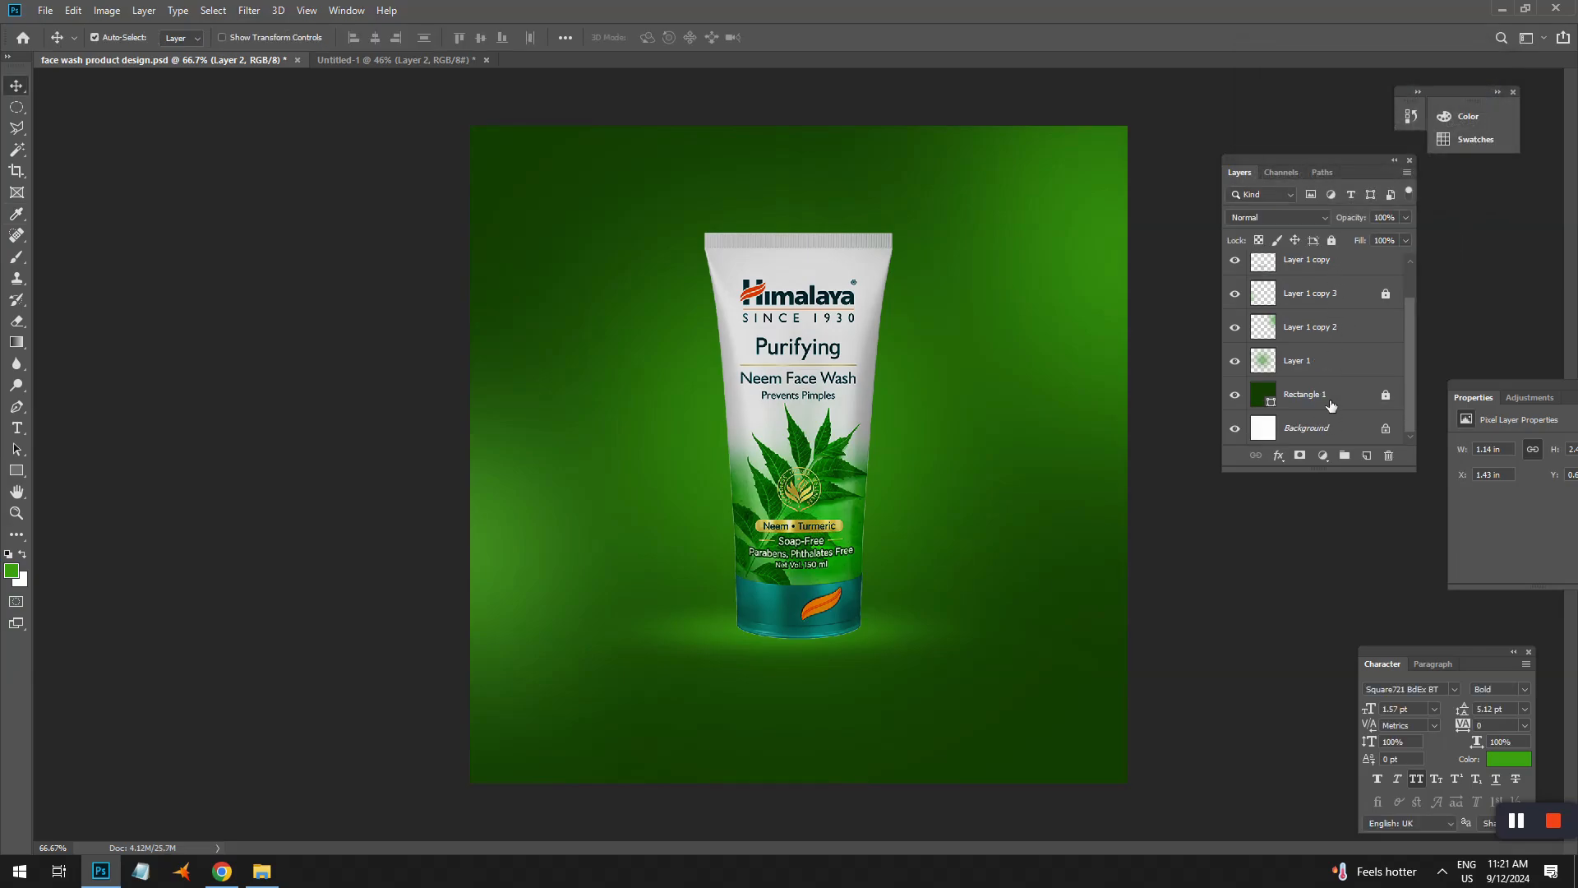
left_click(1325, 395)
left_click(1332, 240)
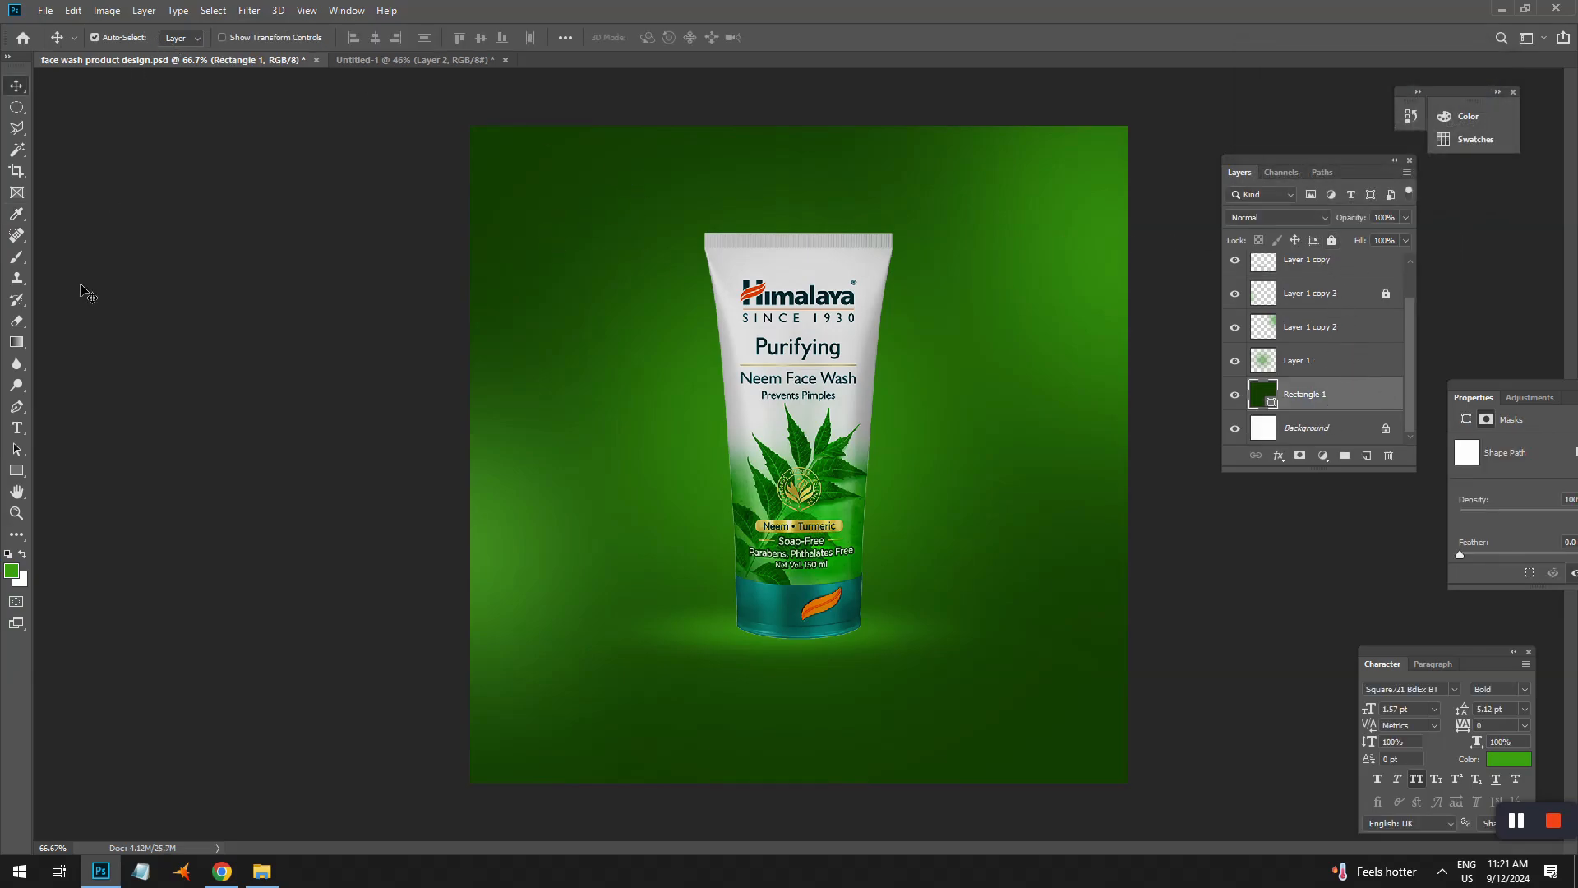
double_click(1271, 397)
left_click(1107, 351)
left_click_drag(1107, 351, 1123, 369)
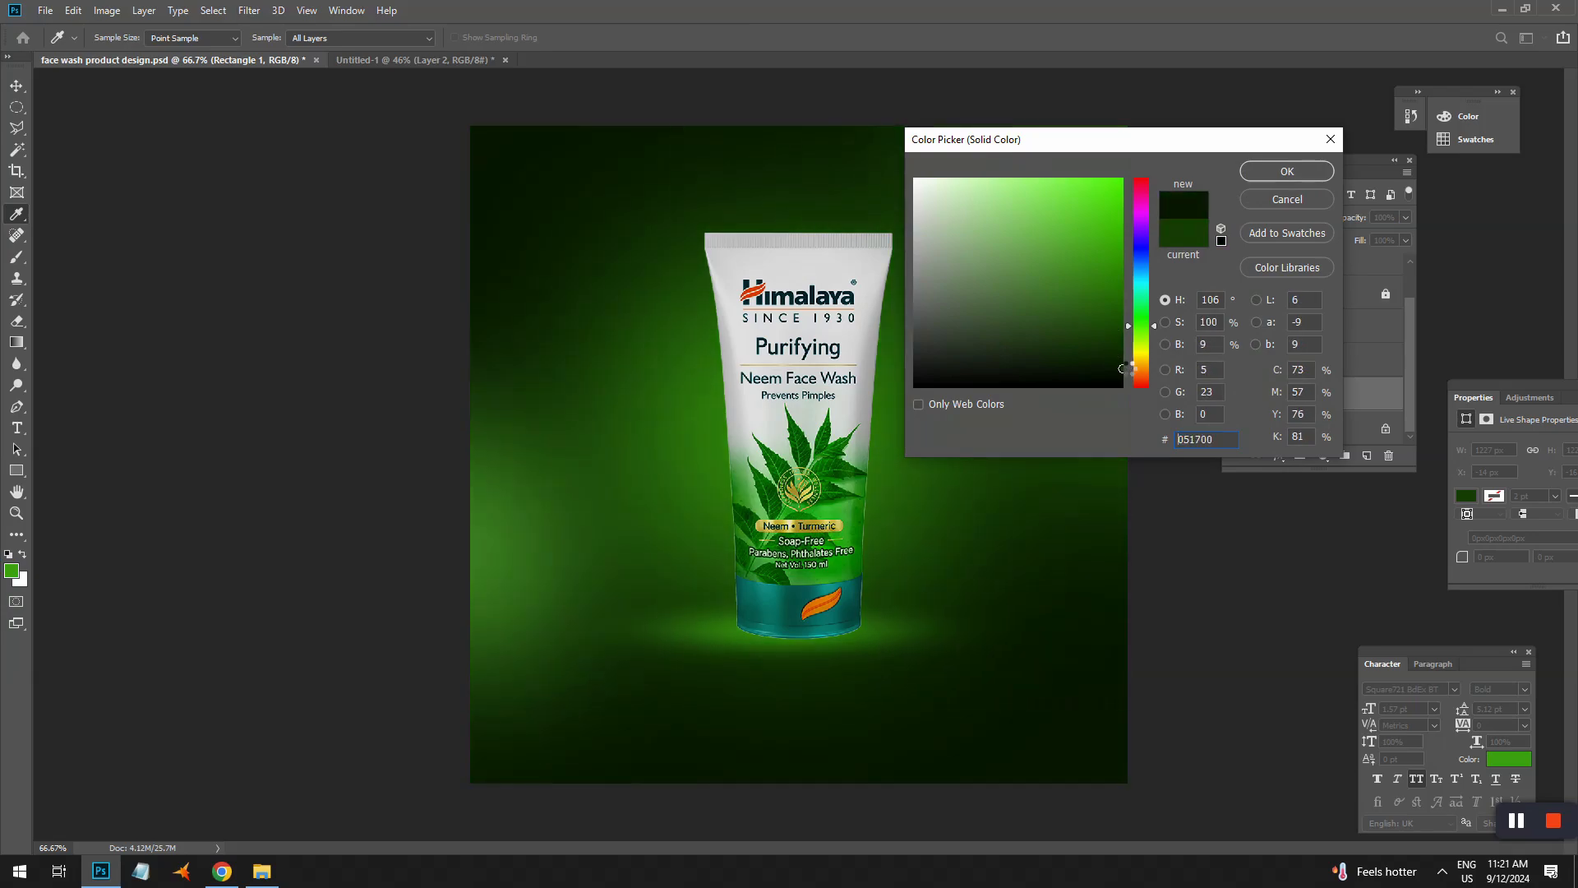
left_click(1128, 363)
left_click_drag(1136, 353, 1137, 323)
left_click(1120, 364)
left_click(1311, 171)
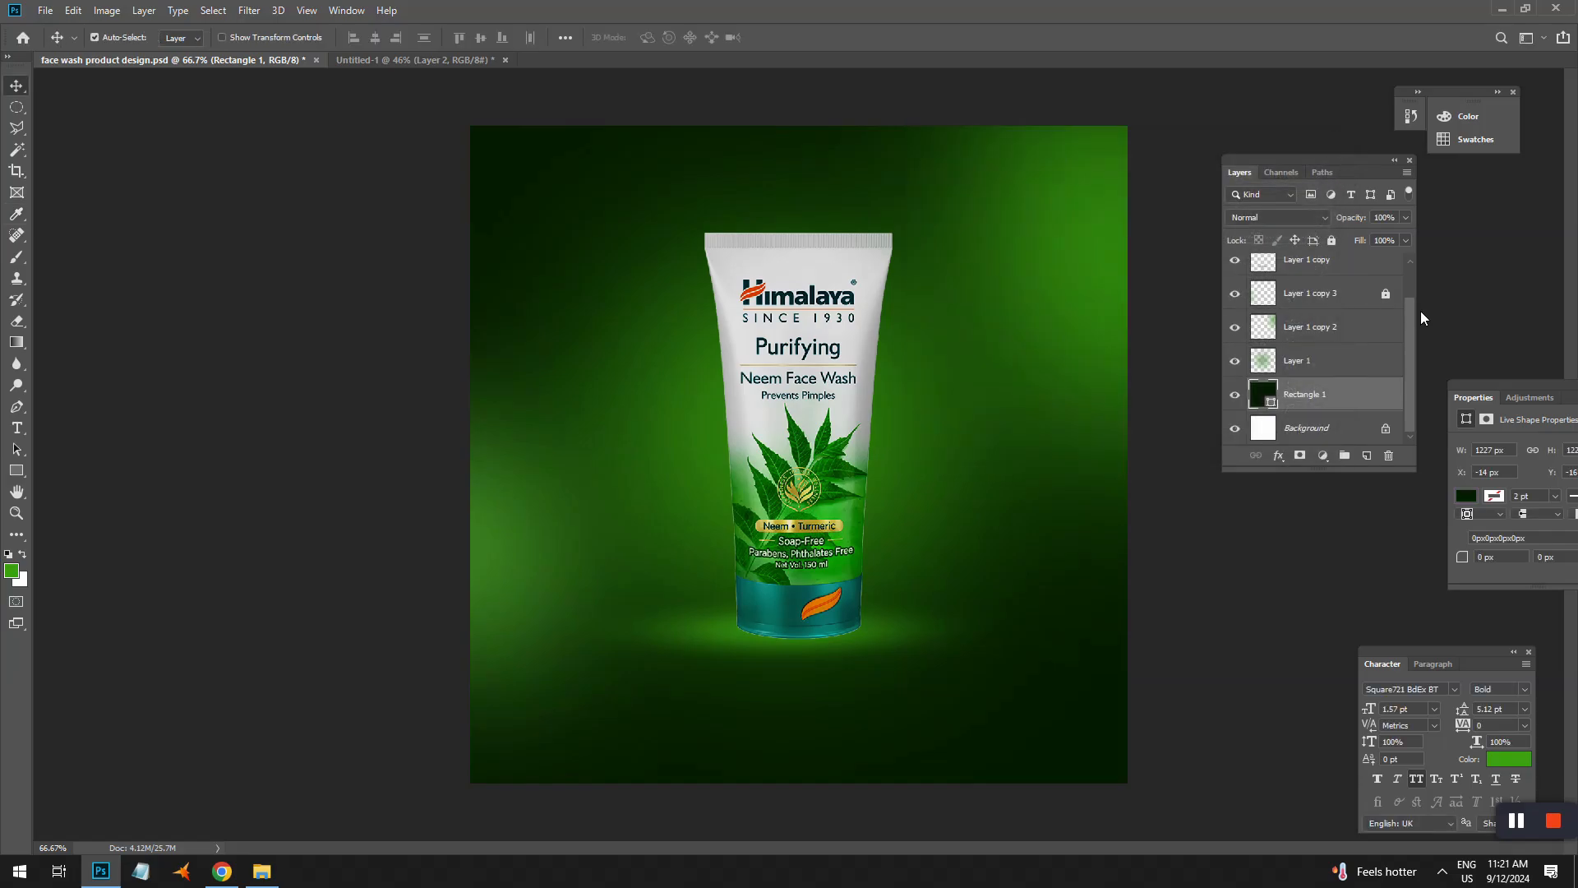
left_click(1333, 241)
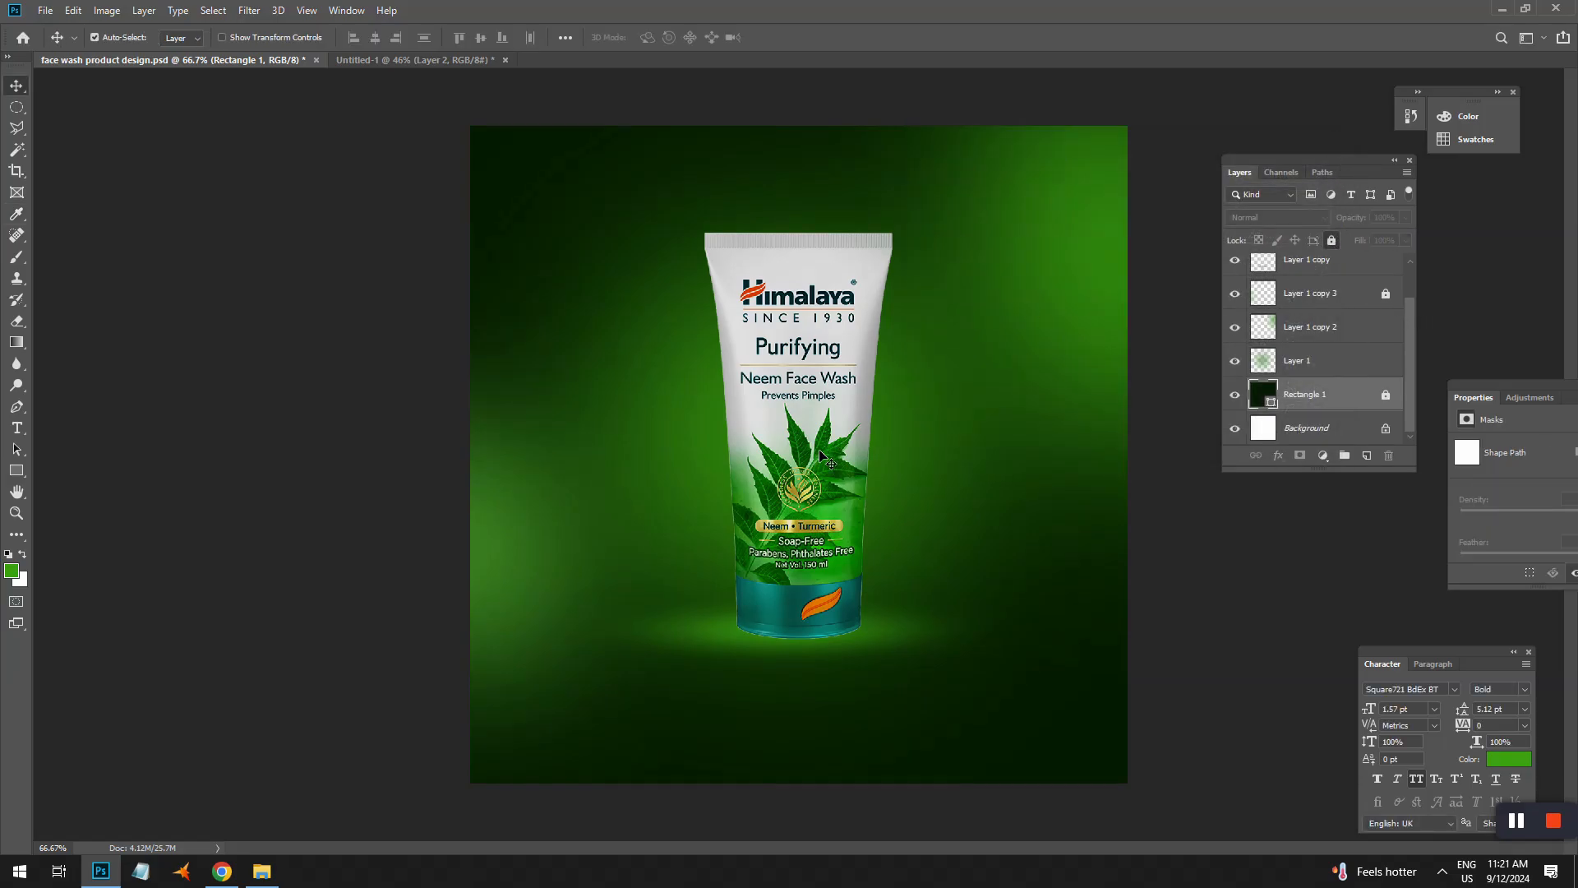
- Widen the flat glow beneath the tube to about 236% so it spans the canvas, adjusting its height and vertical position
left_click(855, 630)
key("ctrl+t")
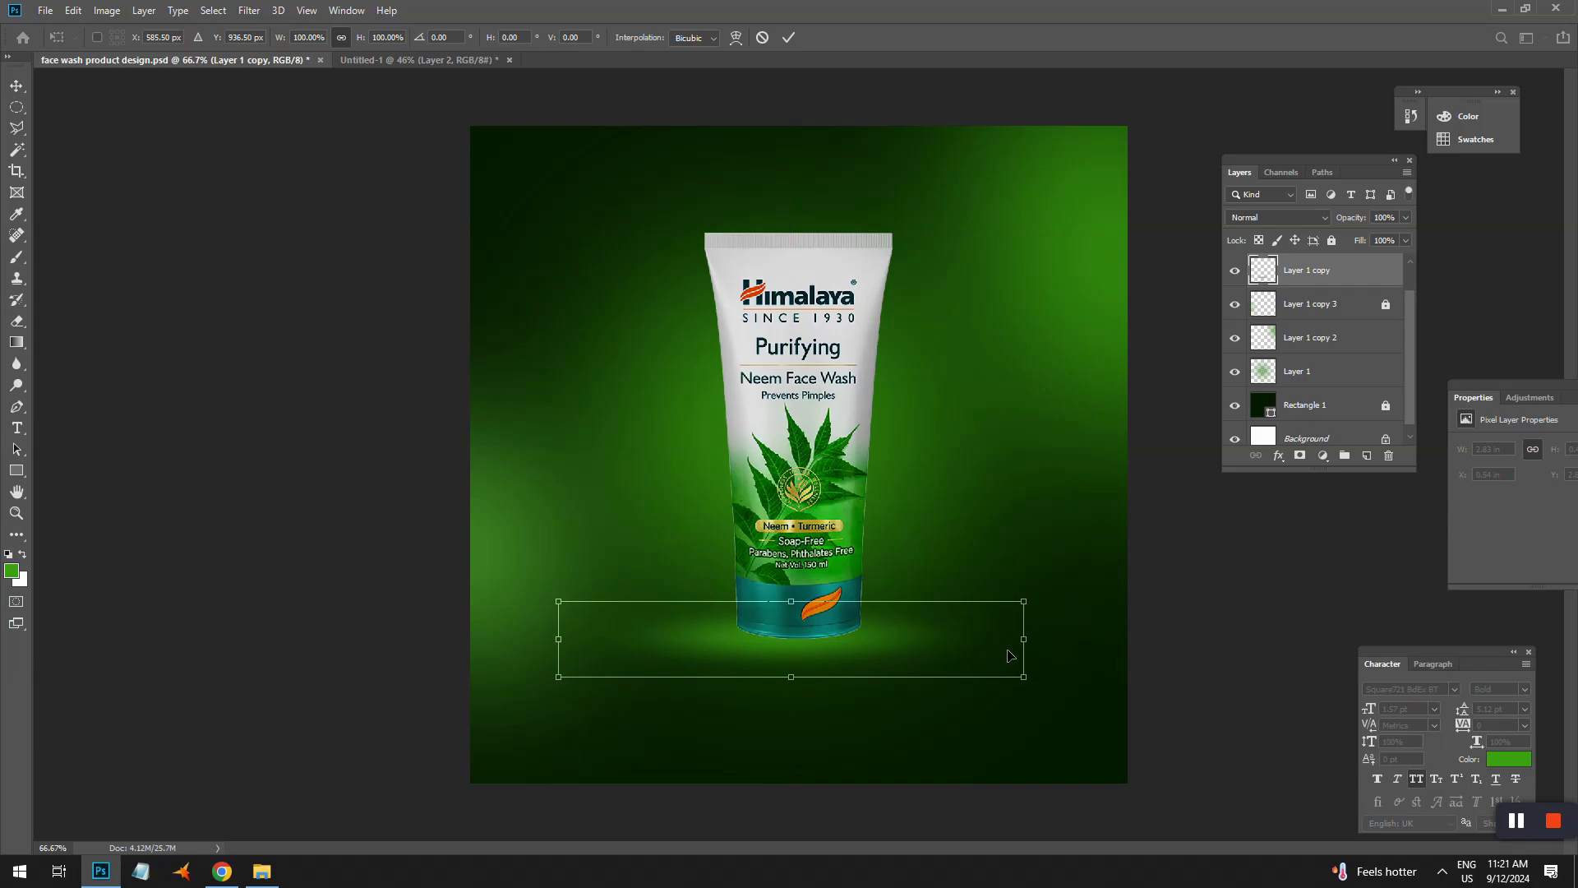
left_click_drag(1020, 640, 1099, 641)
left_click_drag(794, 693, 791, 715)
key("alt+shift")
left_click_drag(1099, 651, 1341, 639)
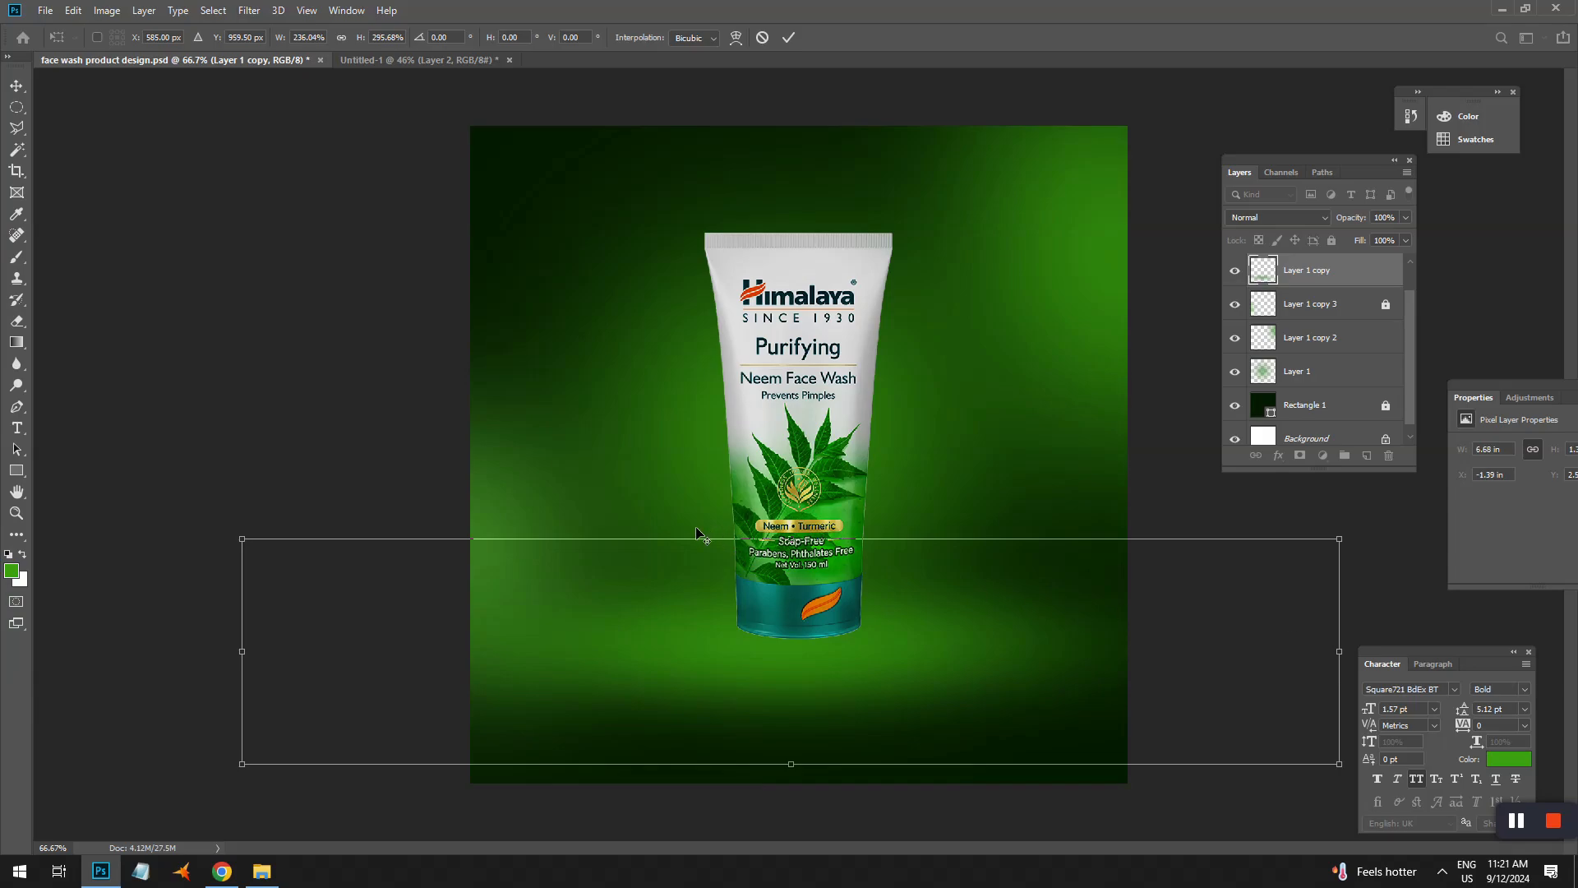
left_click_drag(798, 540, 798, 572)
left_click_drag(828, 625, 828, 612)
key("Return")
- Lower the opacity of the flat glow beneath the tube to 77%
left_click(517, 493)
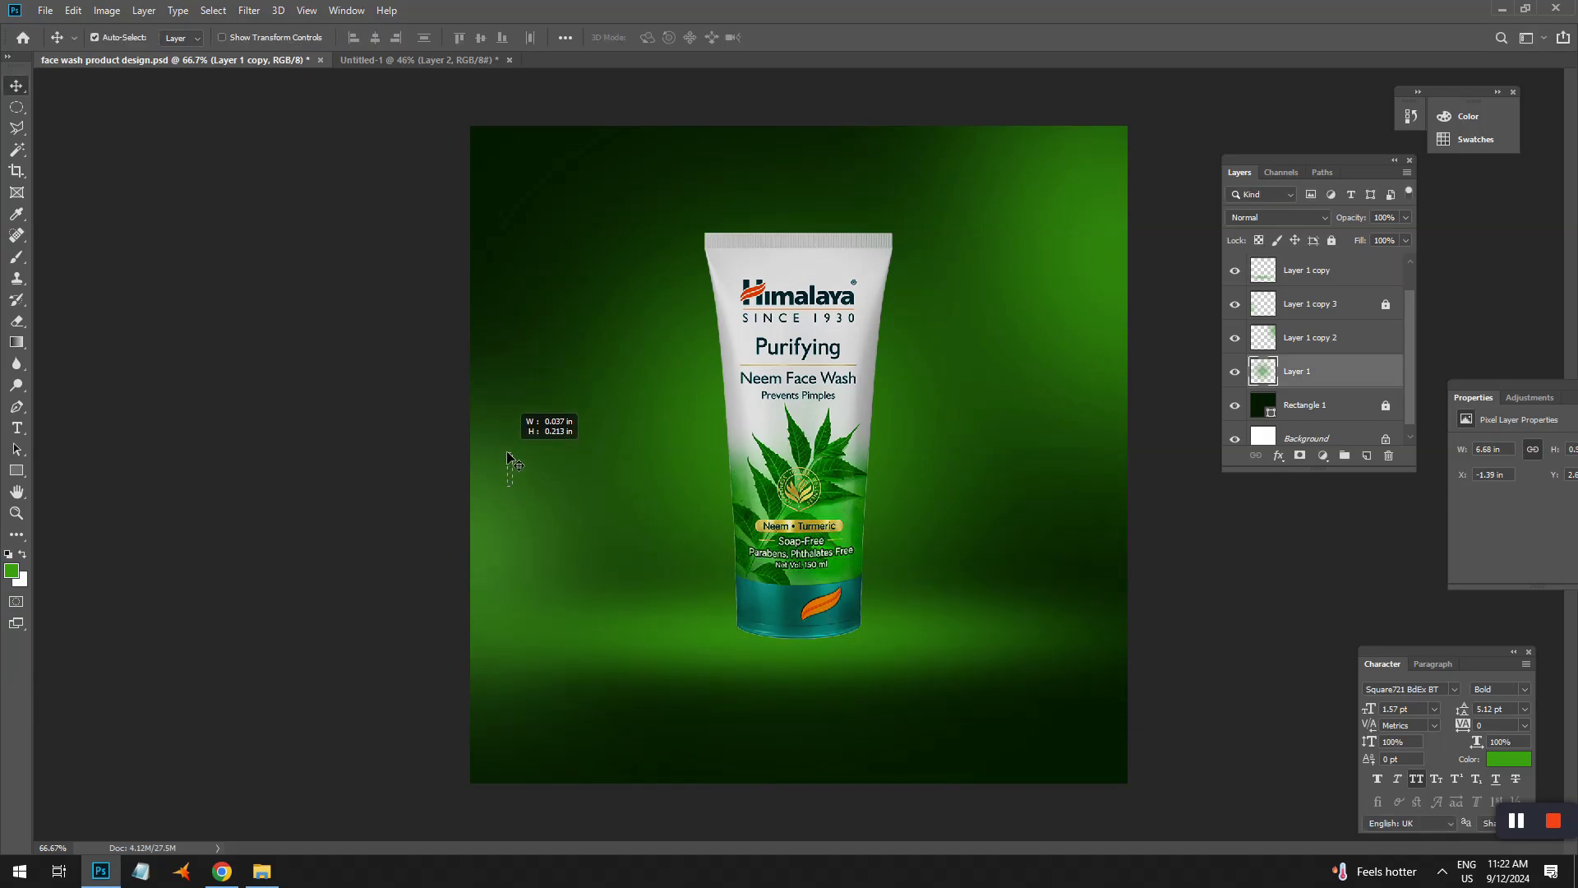
right_click(496, 505)
left_click(930, 655)
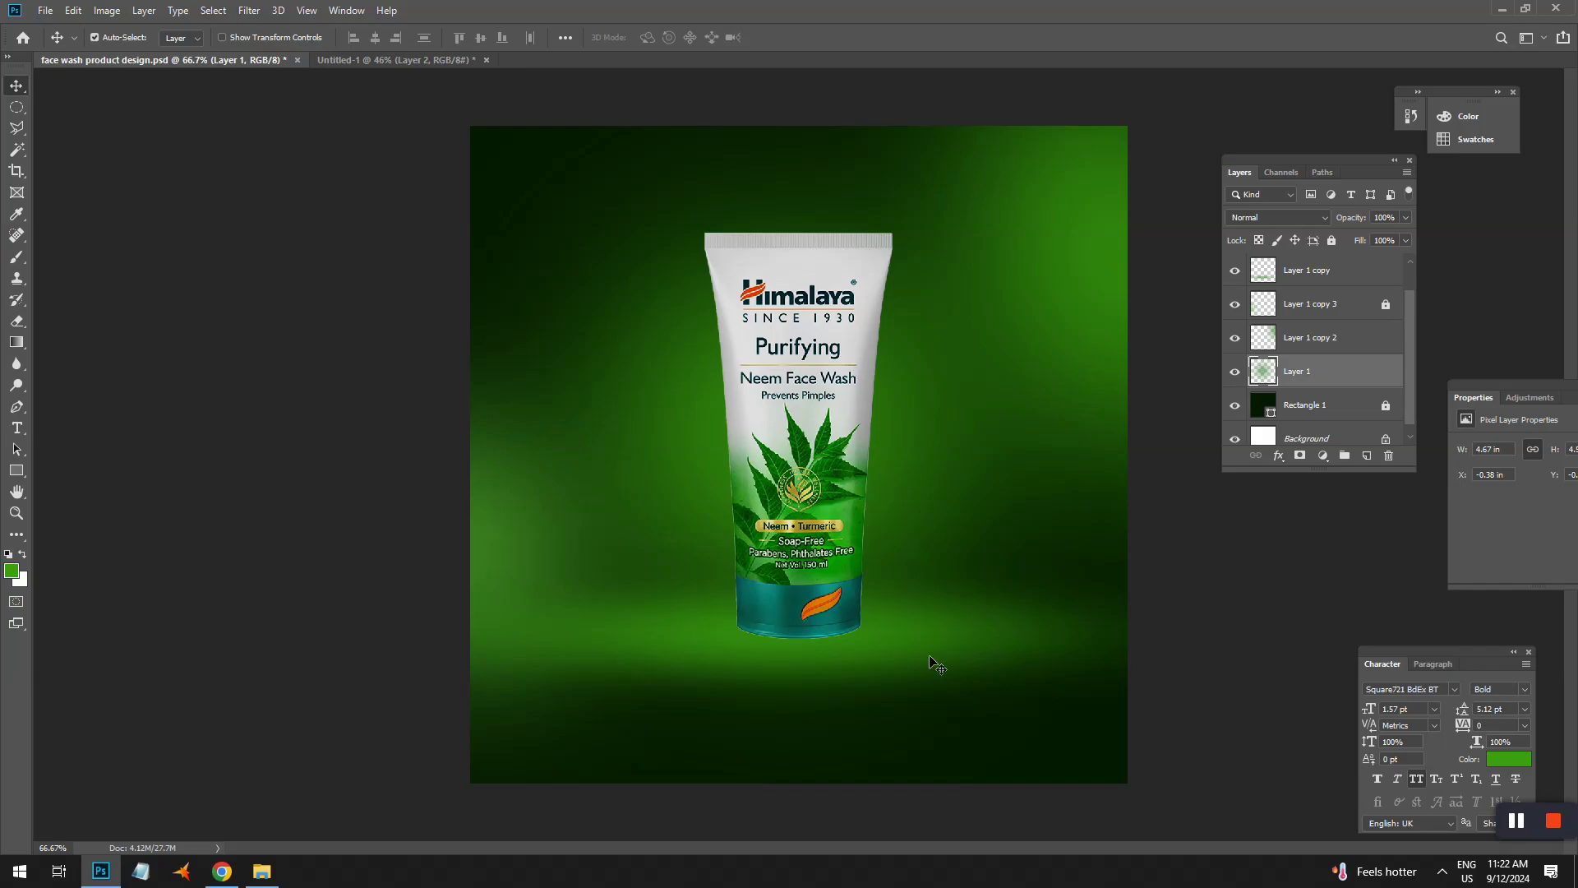
left_click_drag(1363, 225, 1343, 225)
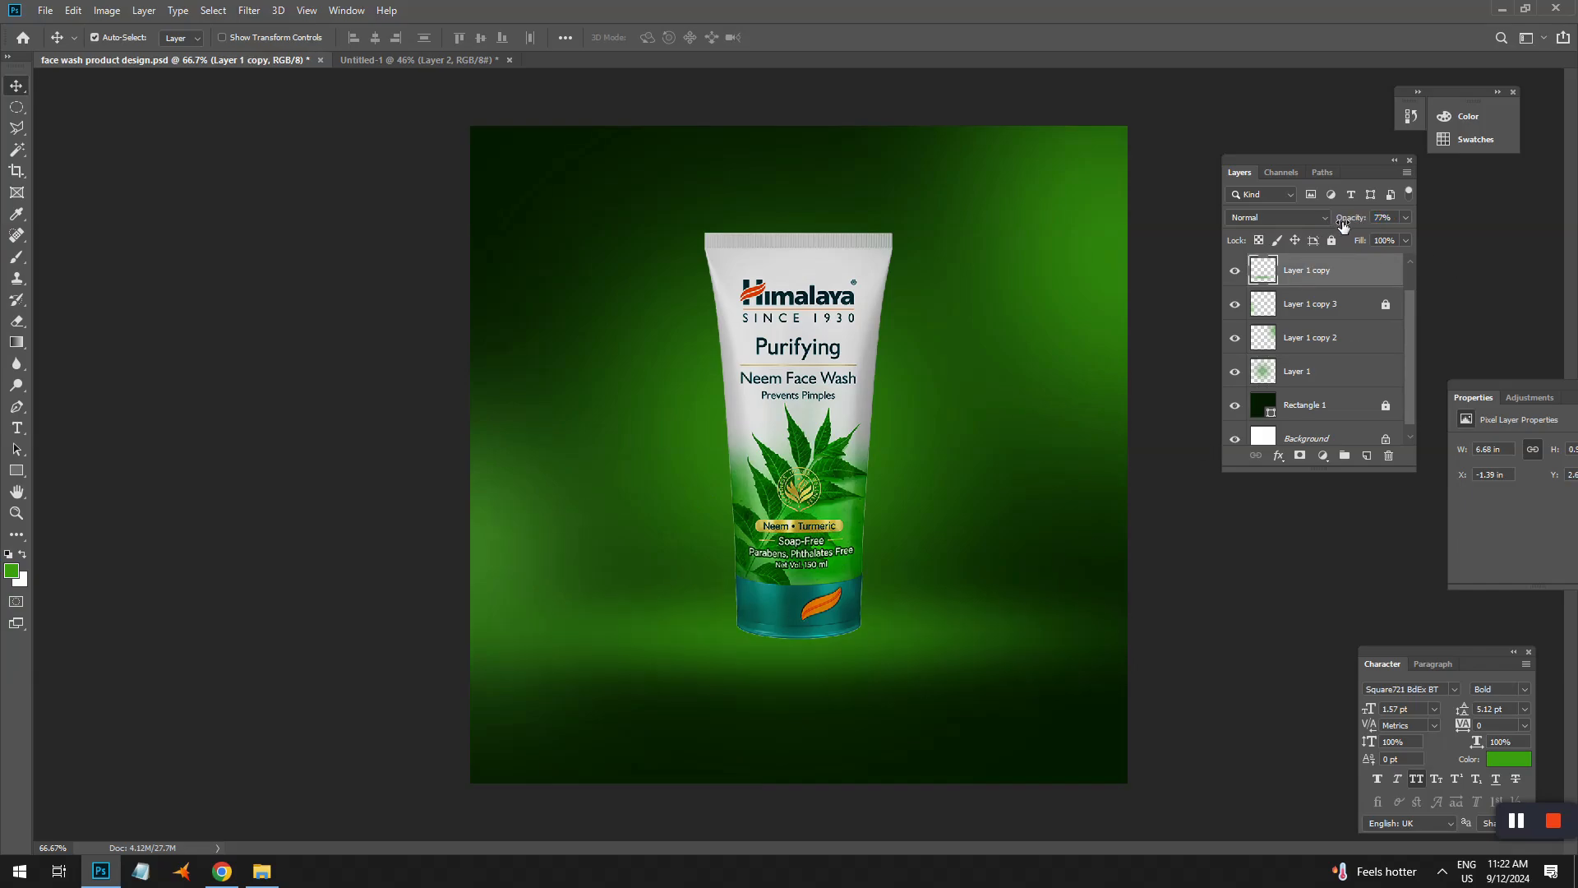
- Reduce the left-edge glow on Layer 1 copy 3 to 57% opacity, relock the layer and save the document
left_click(1234, 305)
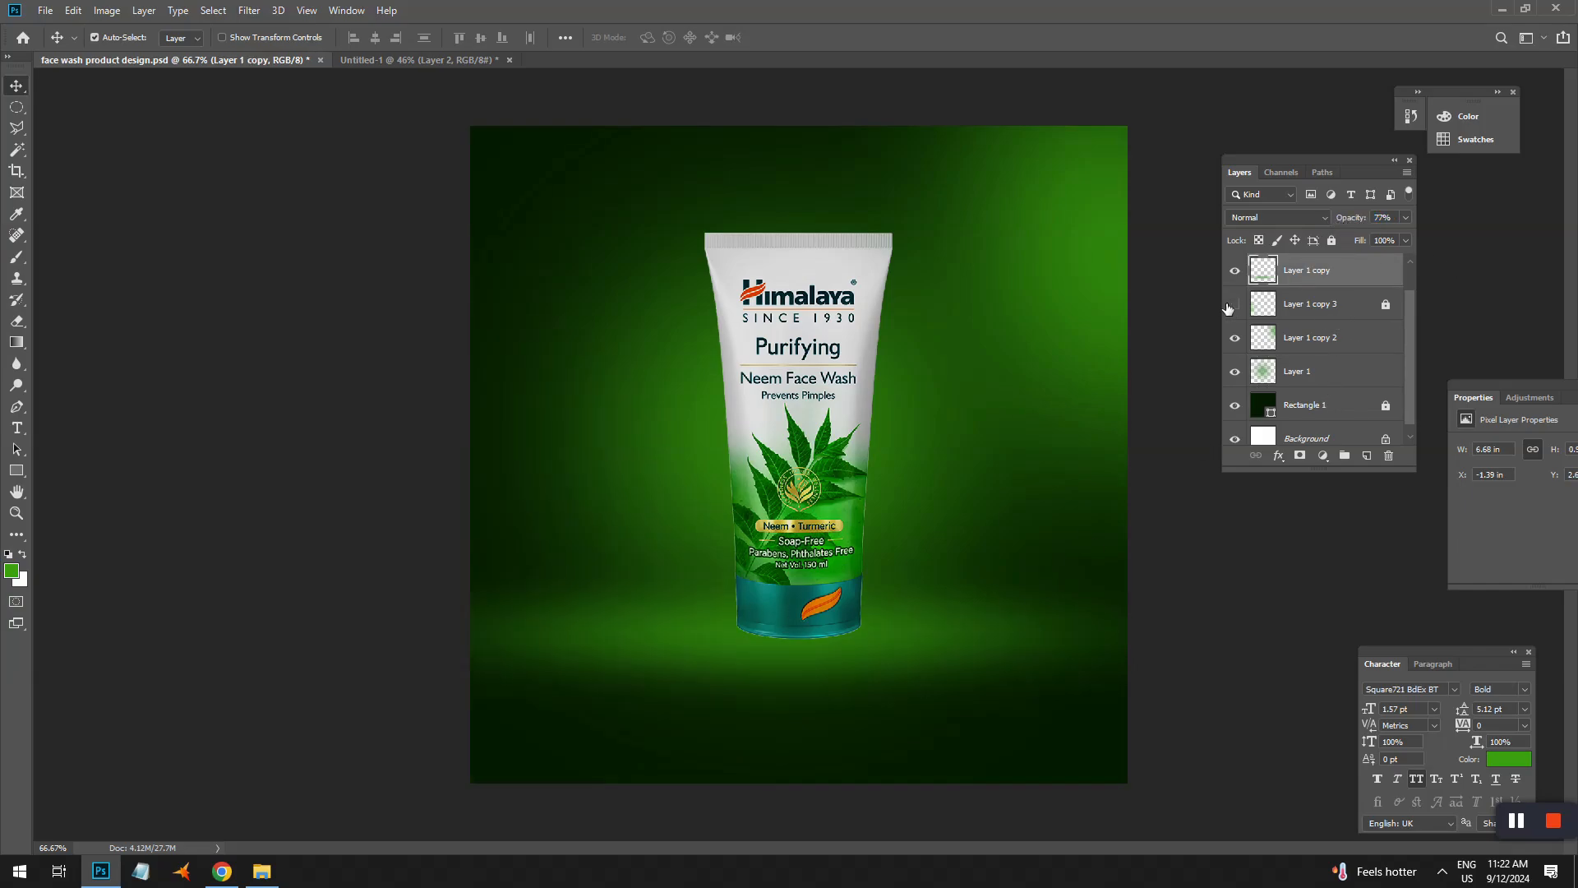
left_click(1234, 305)
left_click(1333, 309)
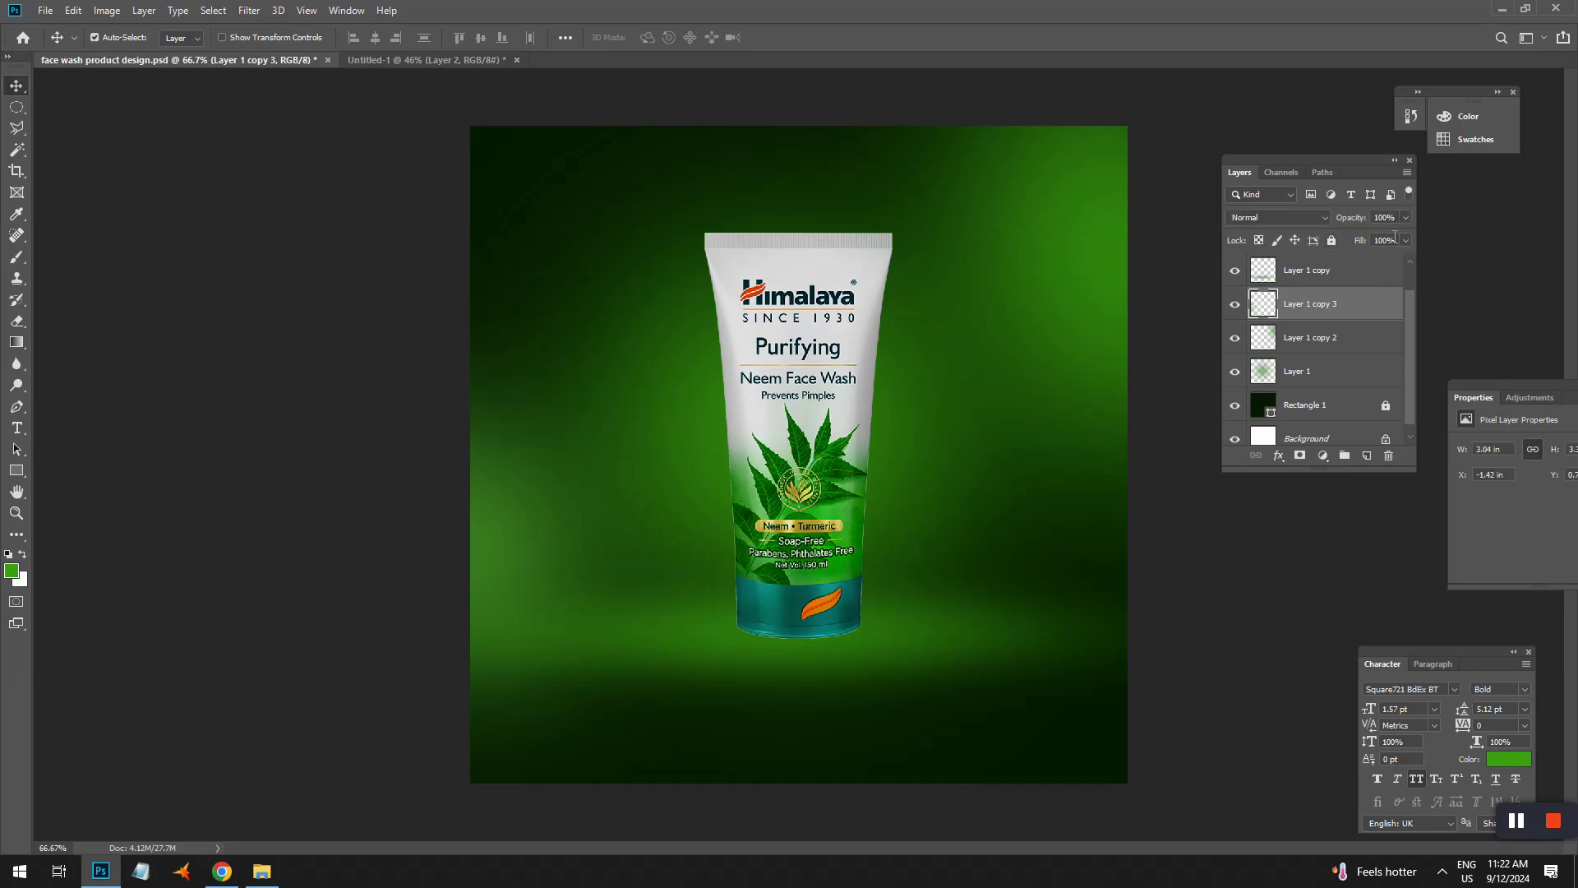
key("Down")
key("Down")
key("Down")
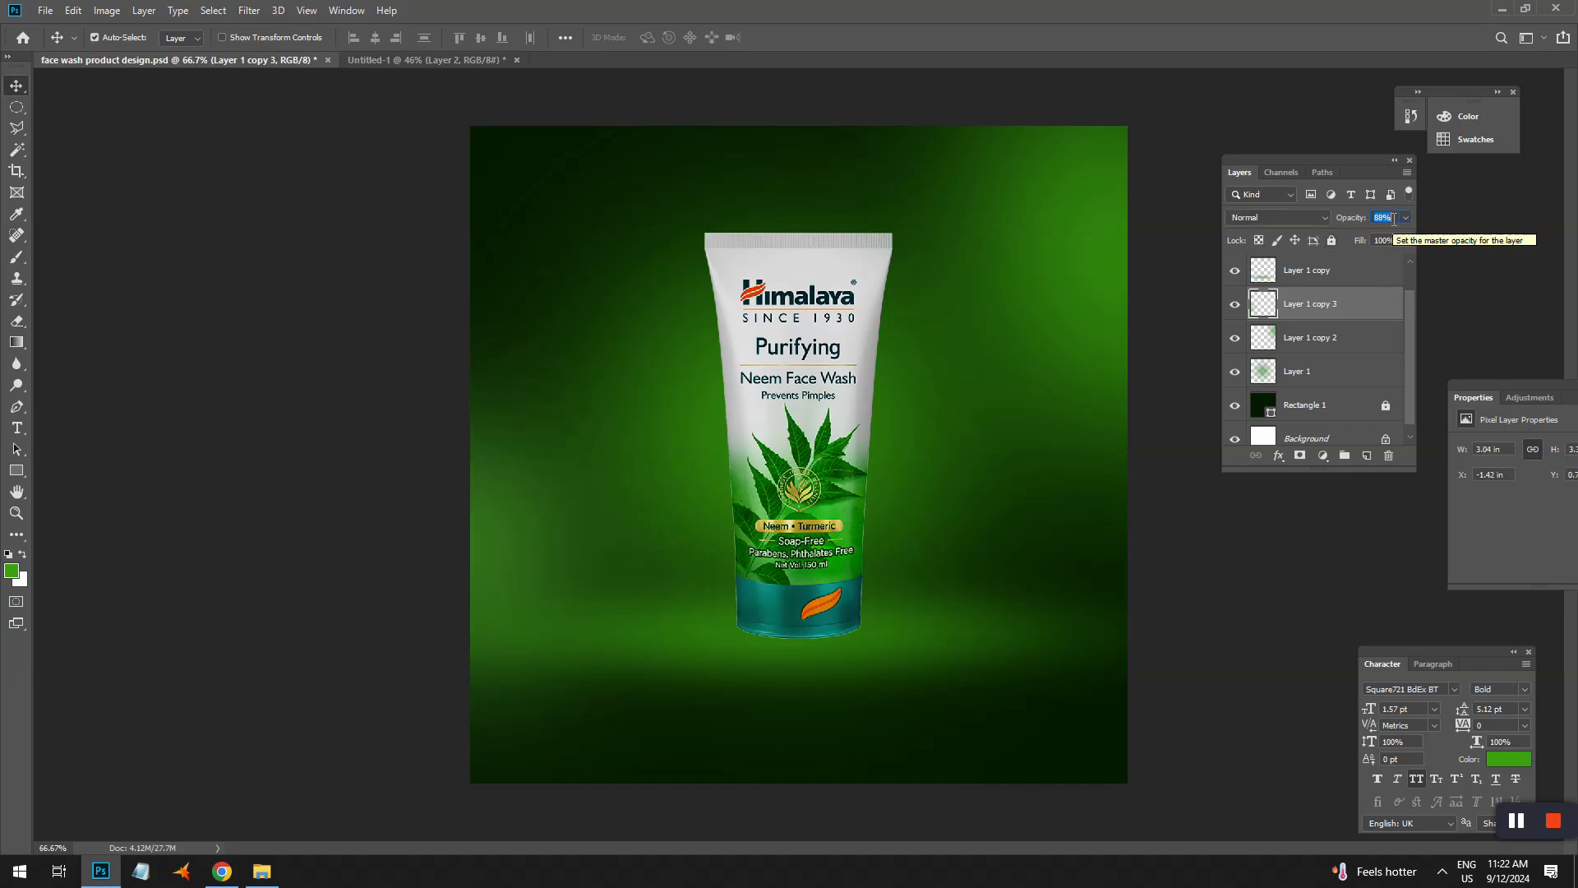
key("Down")
key("Down")
key("Down")
key("Down")
key("Down")
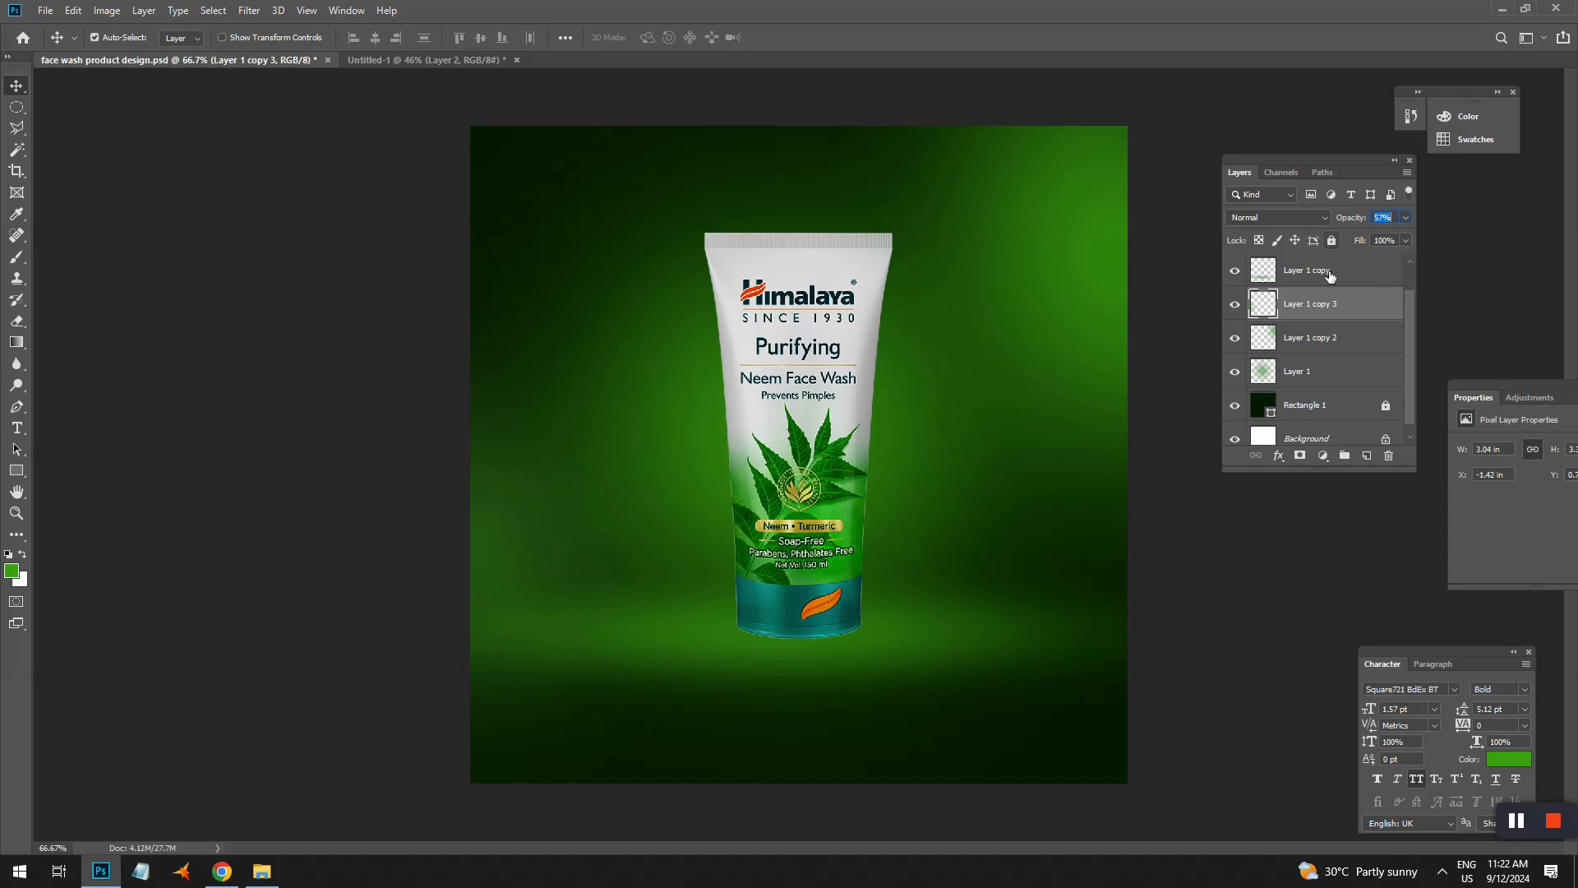
left_click(1331, 241)
key("ctrl+s")
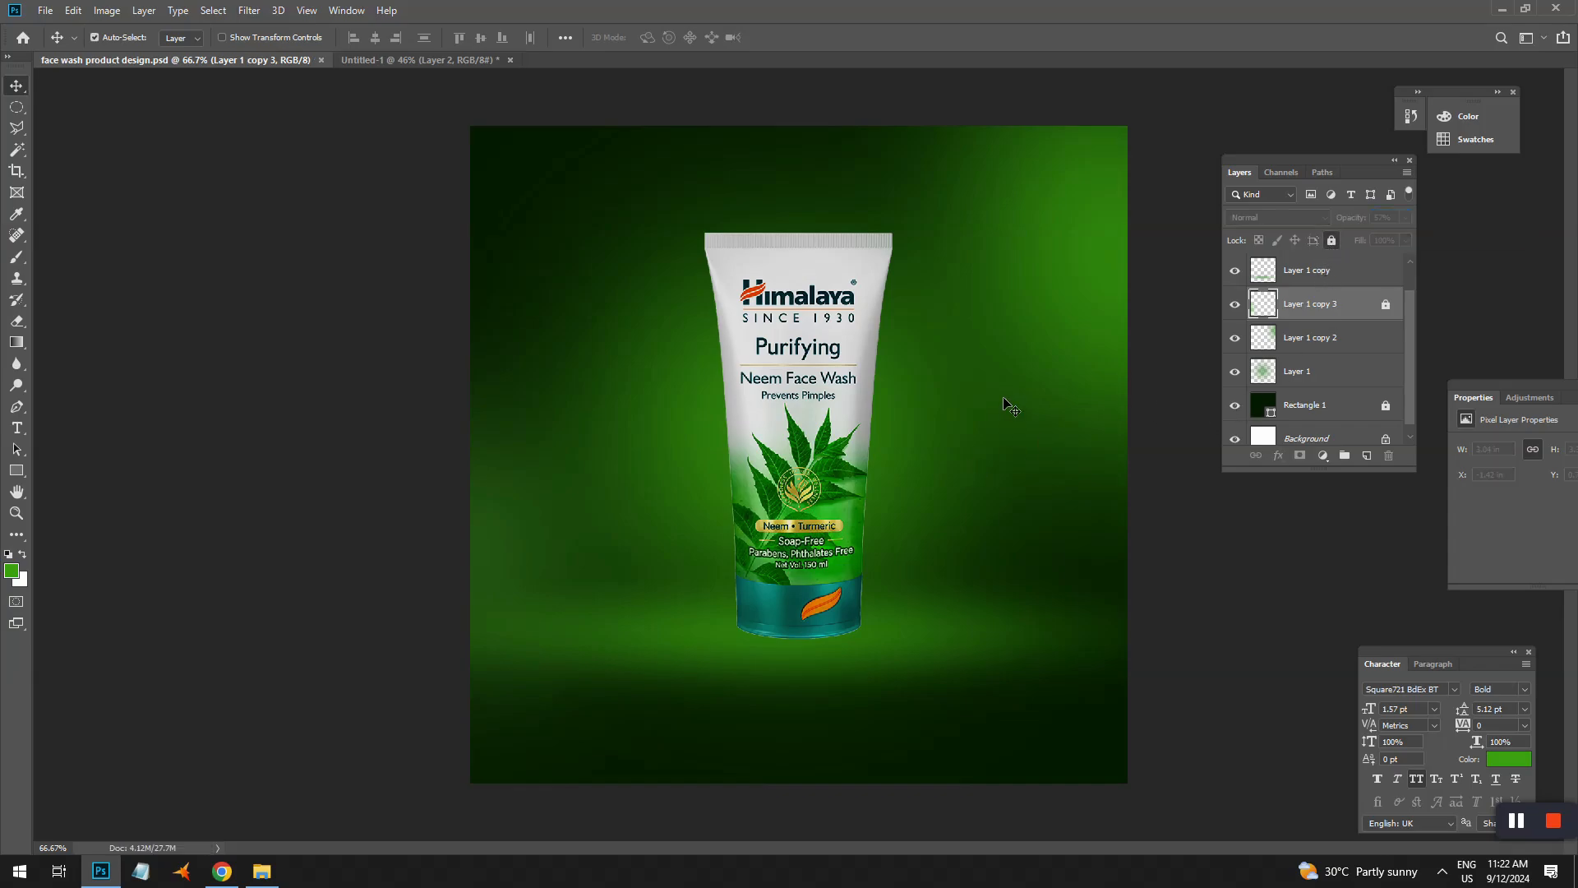
- Lock the Layer 1 copy 2 and Layer 1 glows and save the document
left_click(929, 650)
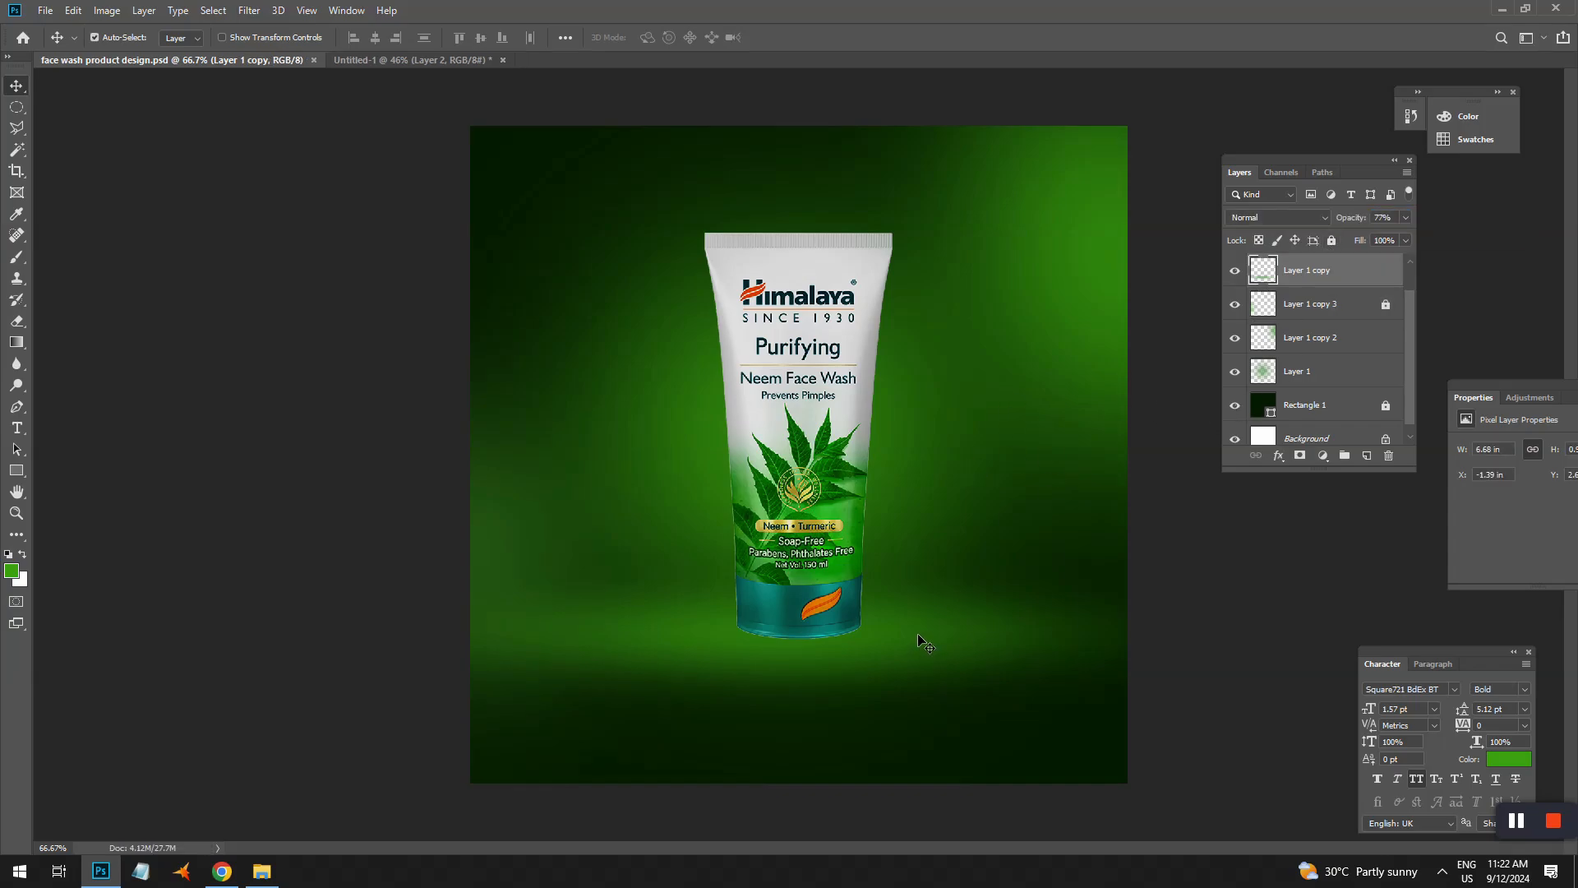
left_click(1289, 343)
left_click(1332, 241)
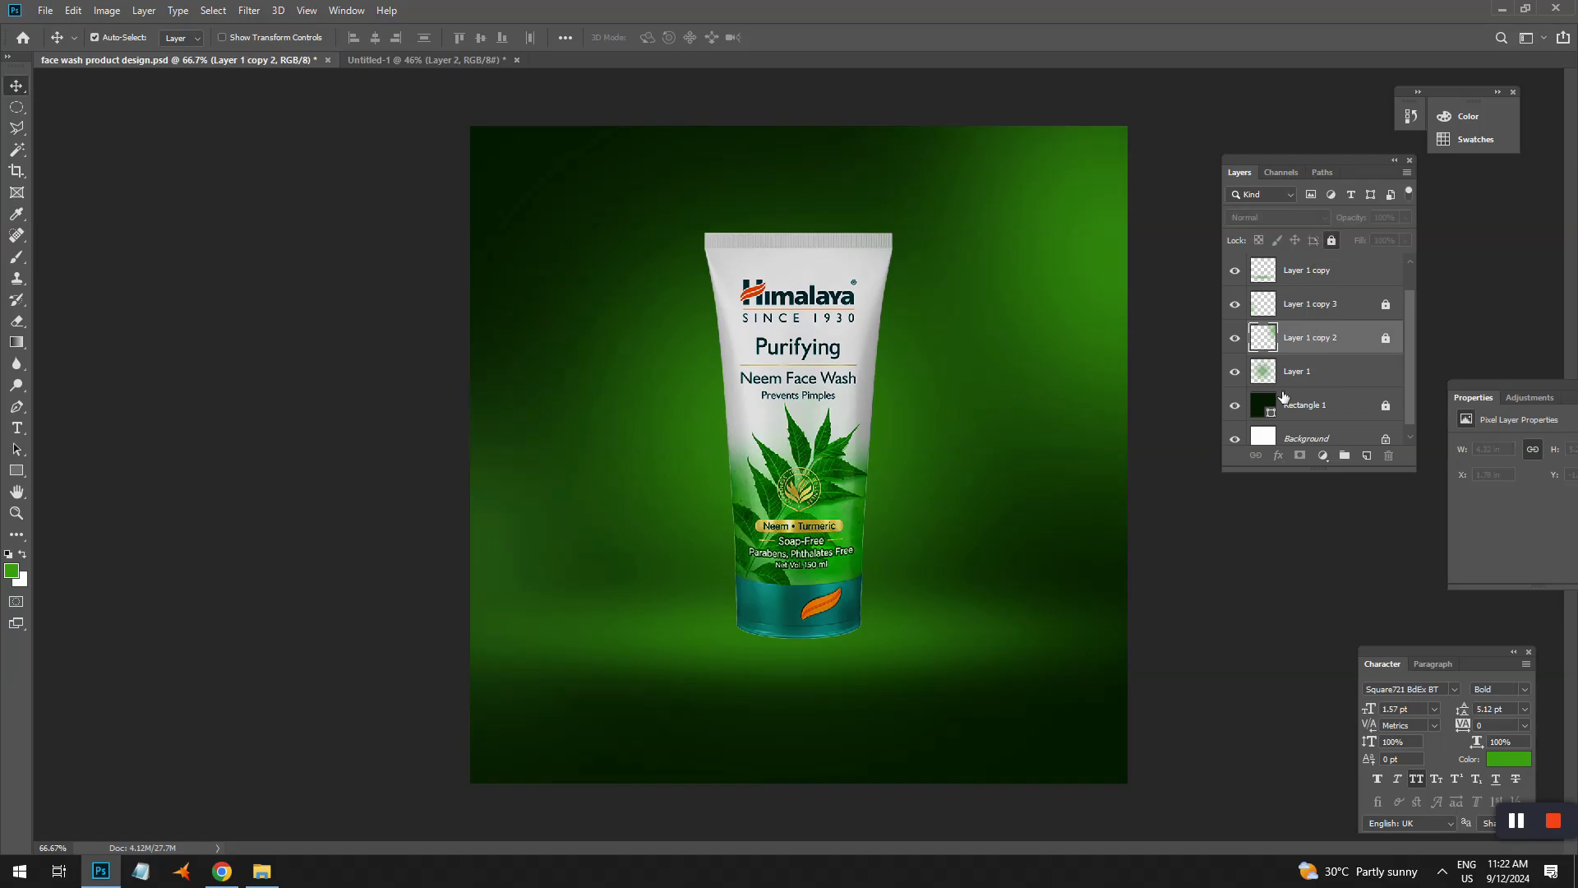
left_click(1298, 371)
left_click(1331, 241)
key("ctrl+s")
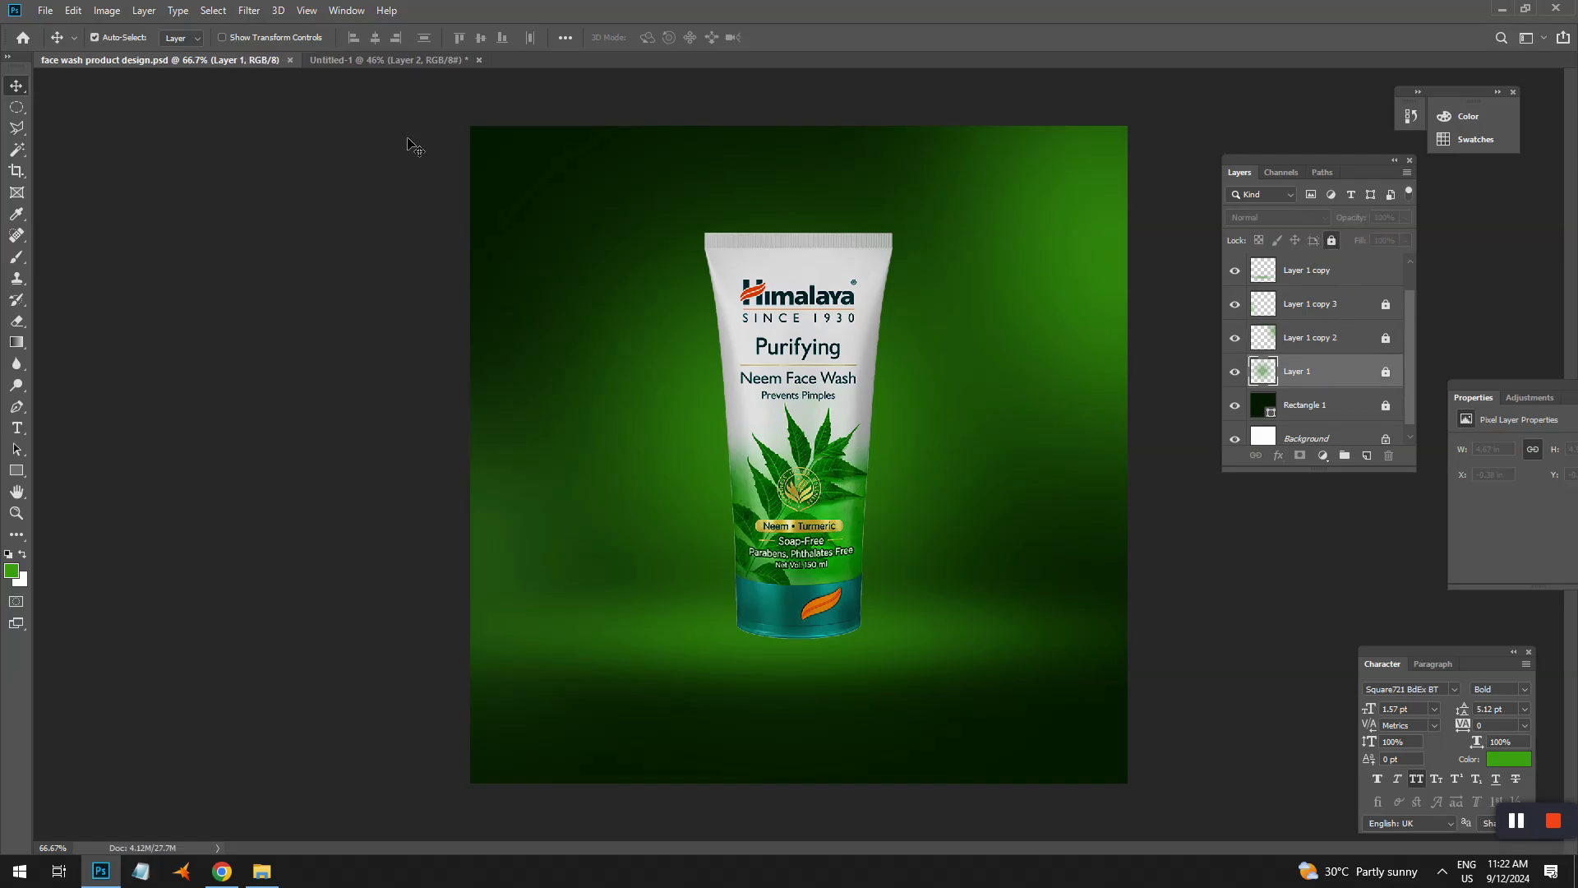
- Open neemleaves.webp from the himaya face wash folder in the browser and copy the image
left_click(255, 877)
left_click(522, 345)
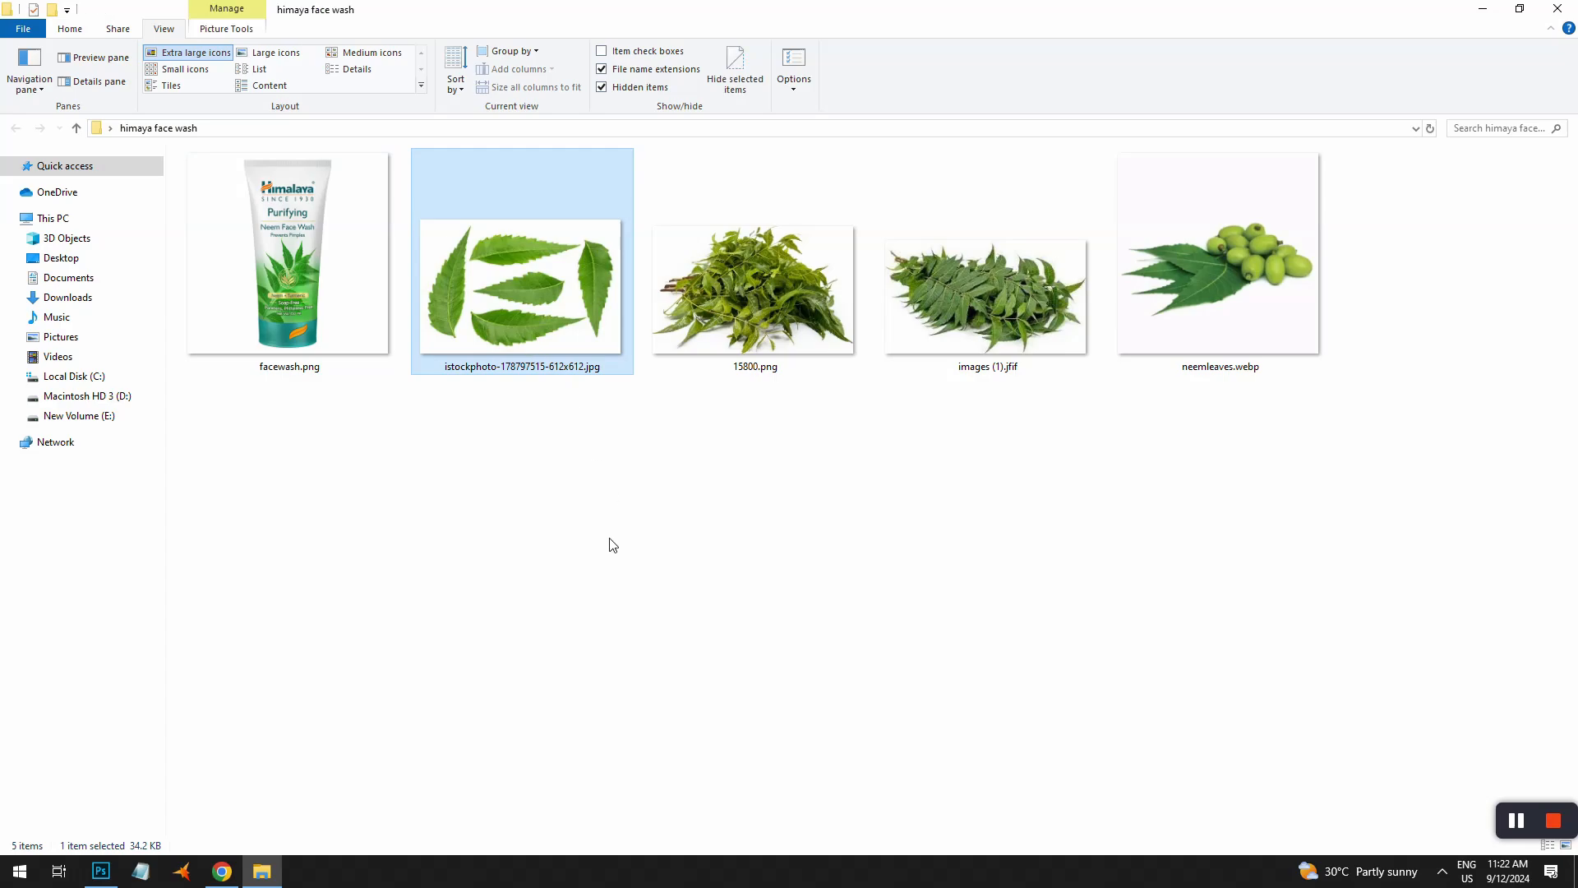
left_click_drag(1271, 353, 550, 16)
right_click(812, 442)
left_click(898, 507)
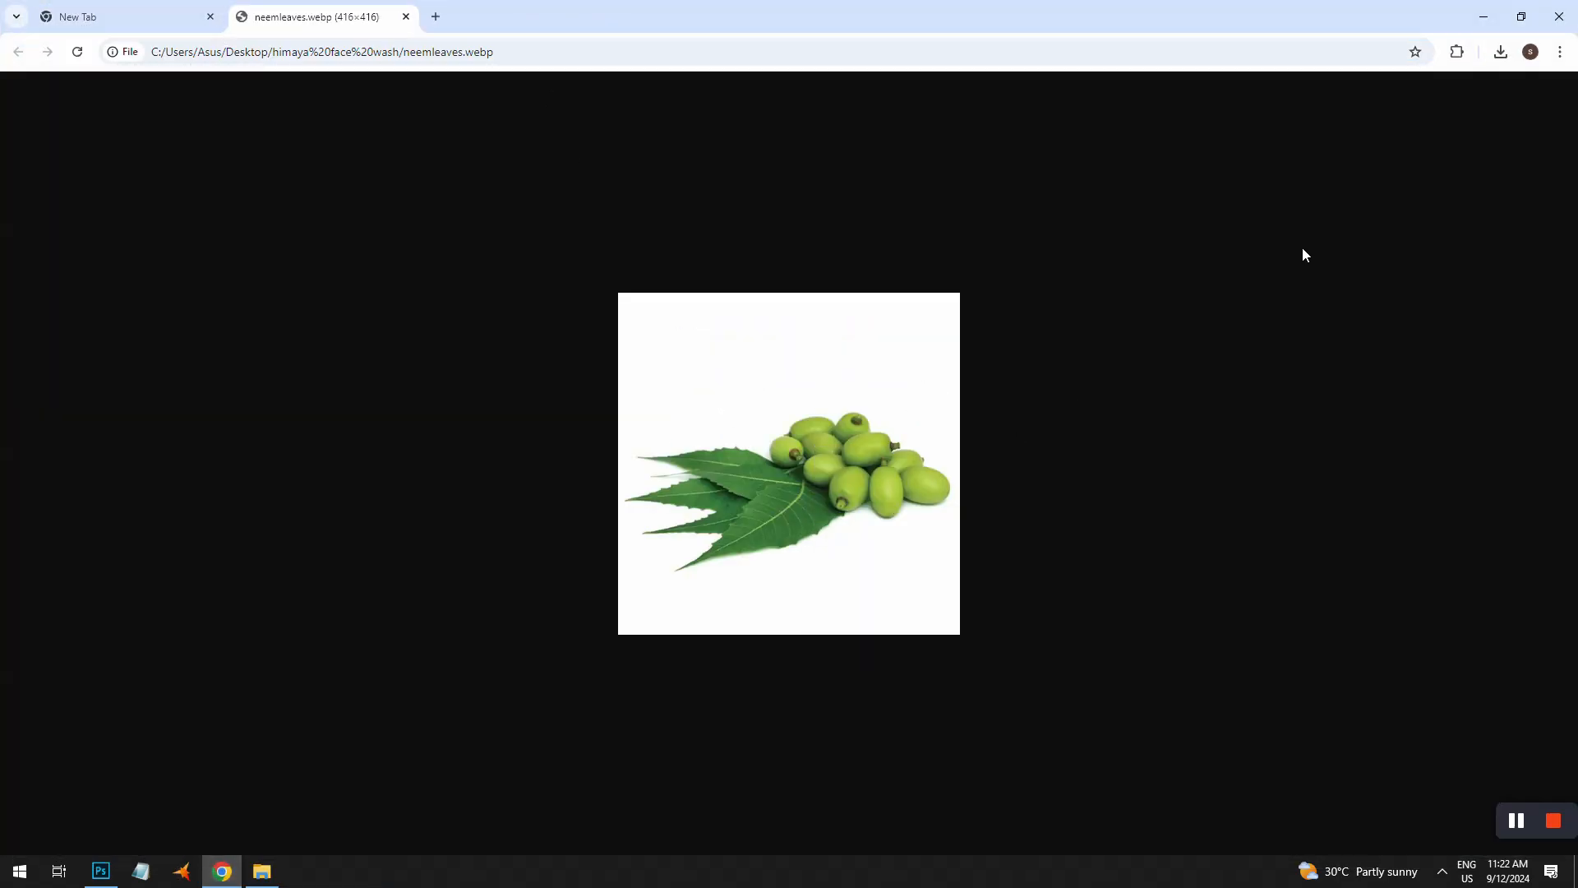
left_click(1483, 17)
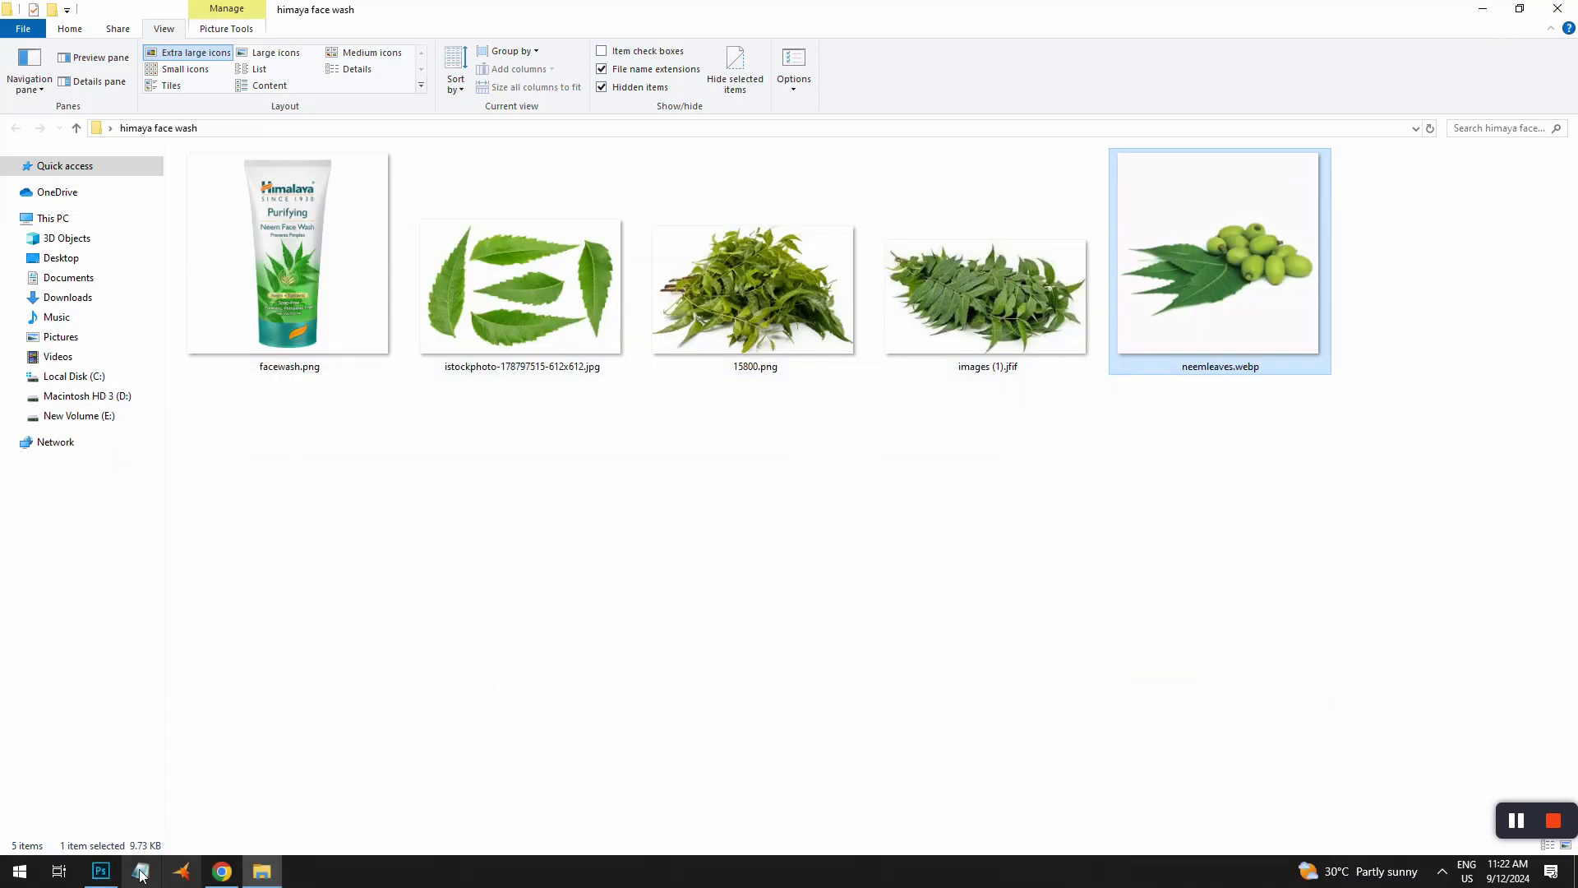
- Switch to Photoshop, create a new 416 × 416 px document at 72 ppi and paste the copied neem image into it
left_click(101, 872)
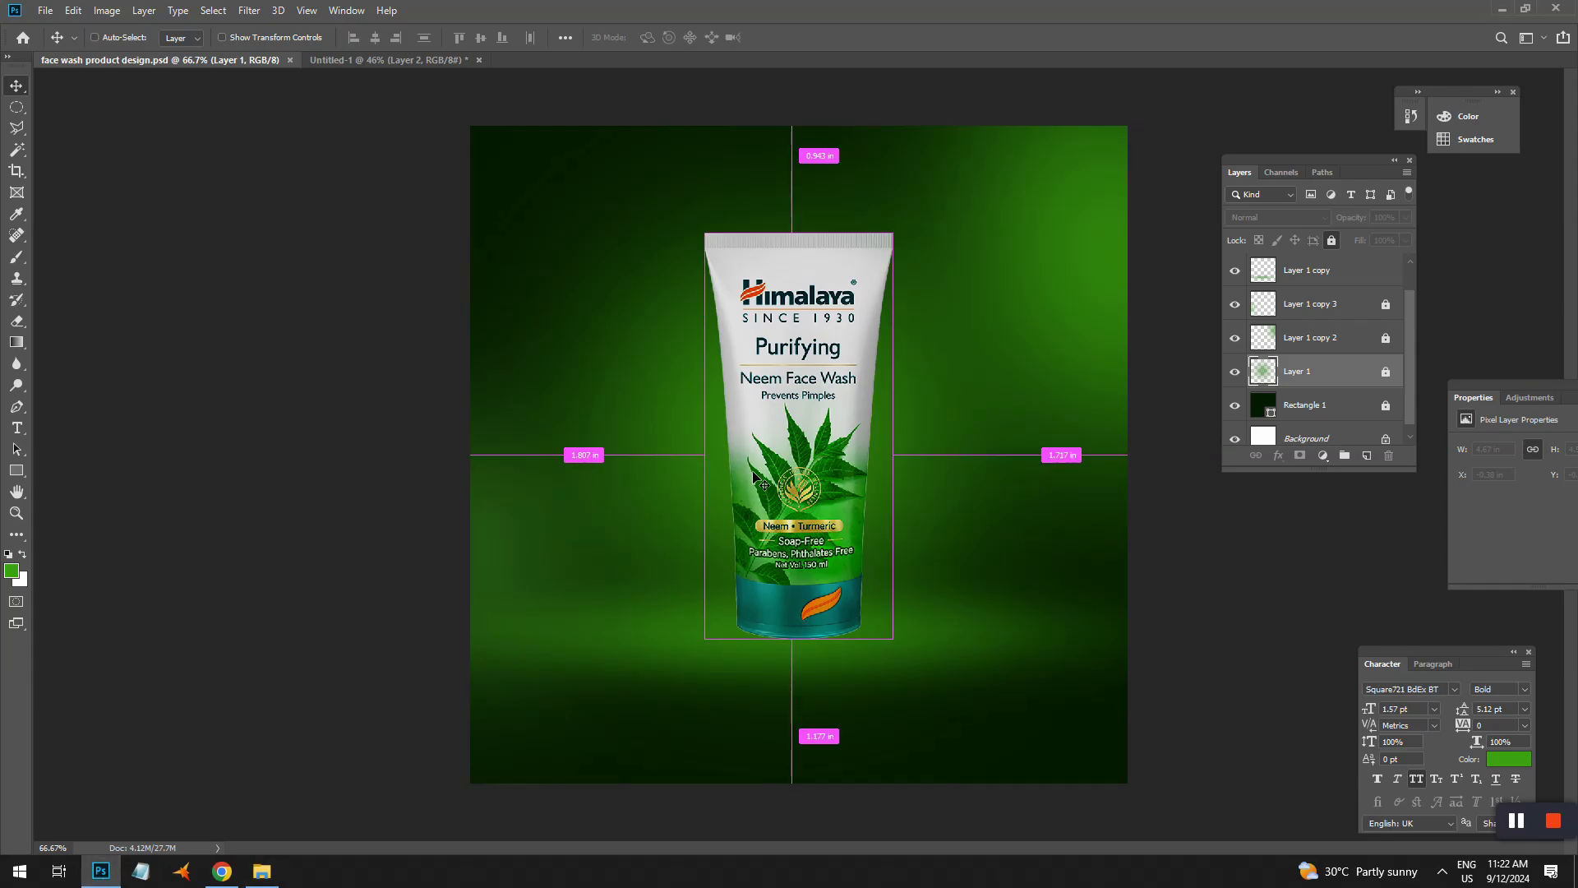
key("ctrl+n")
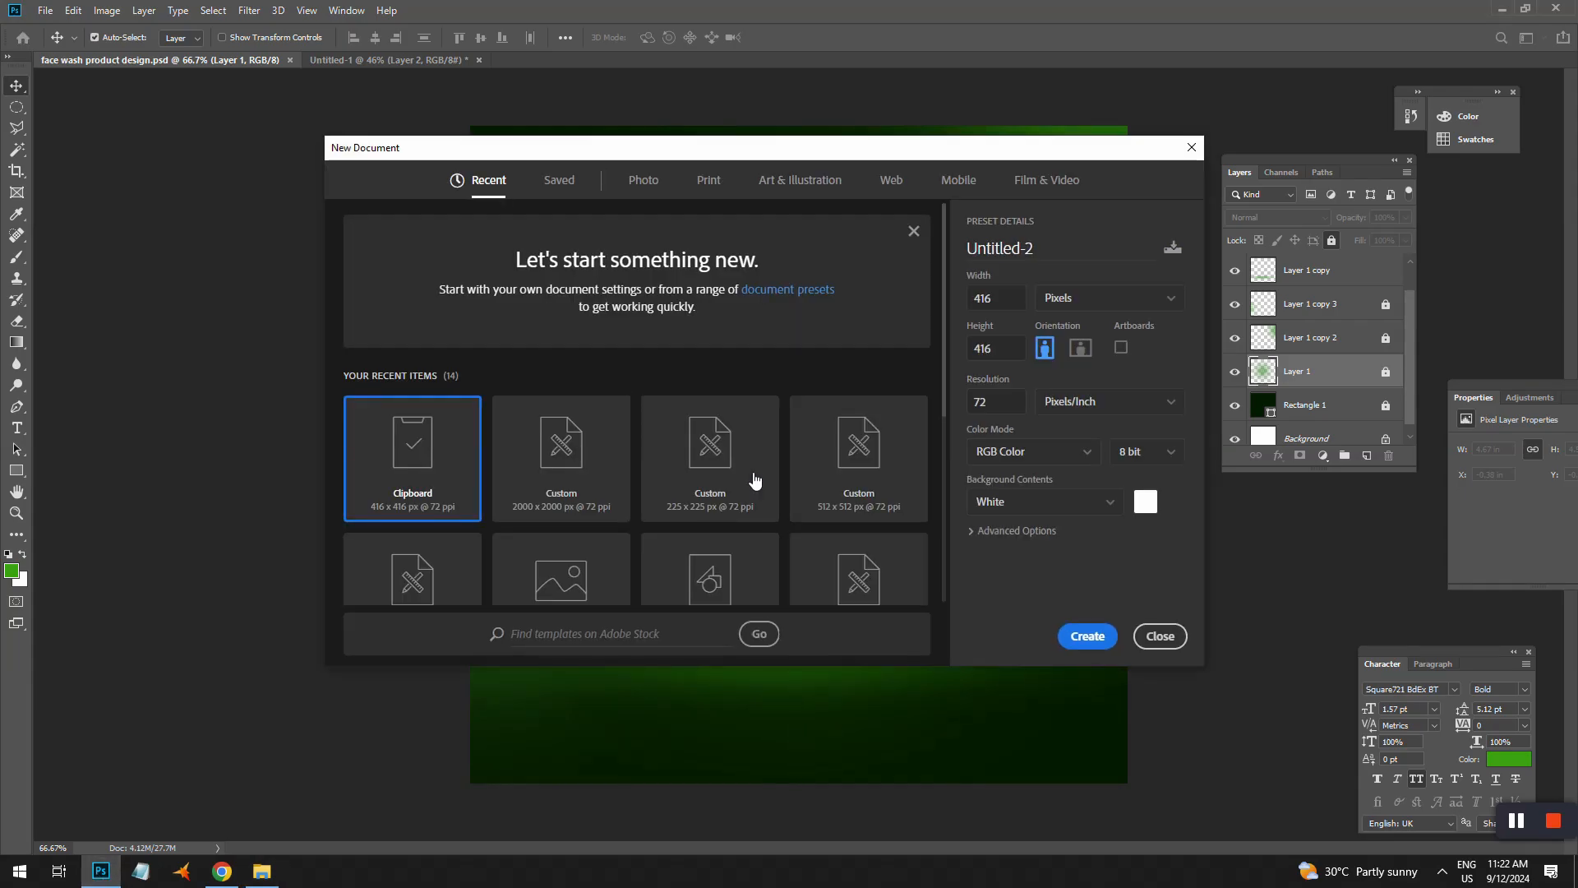
left_click(1159, 635)
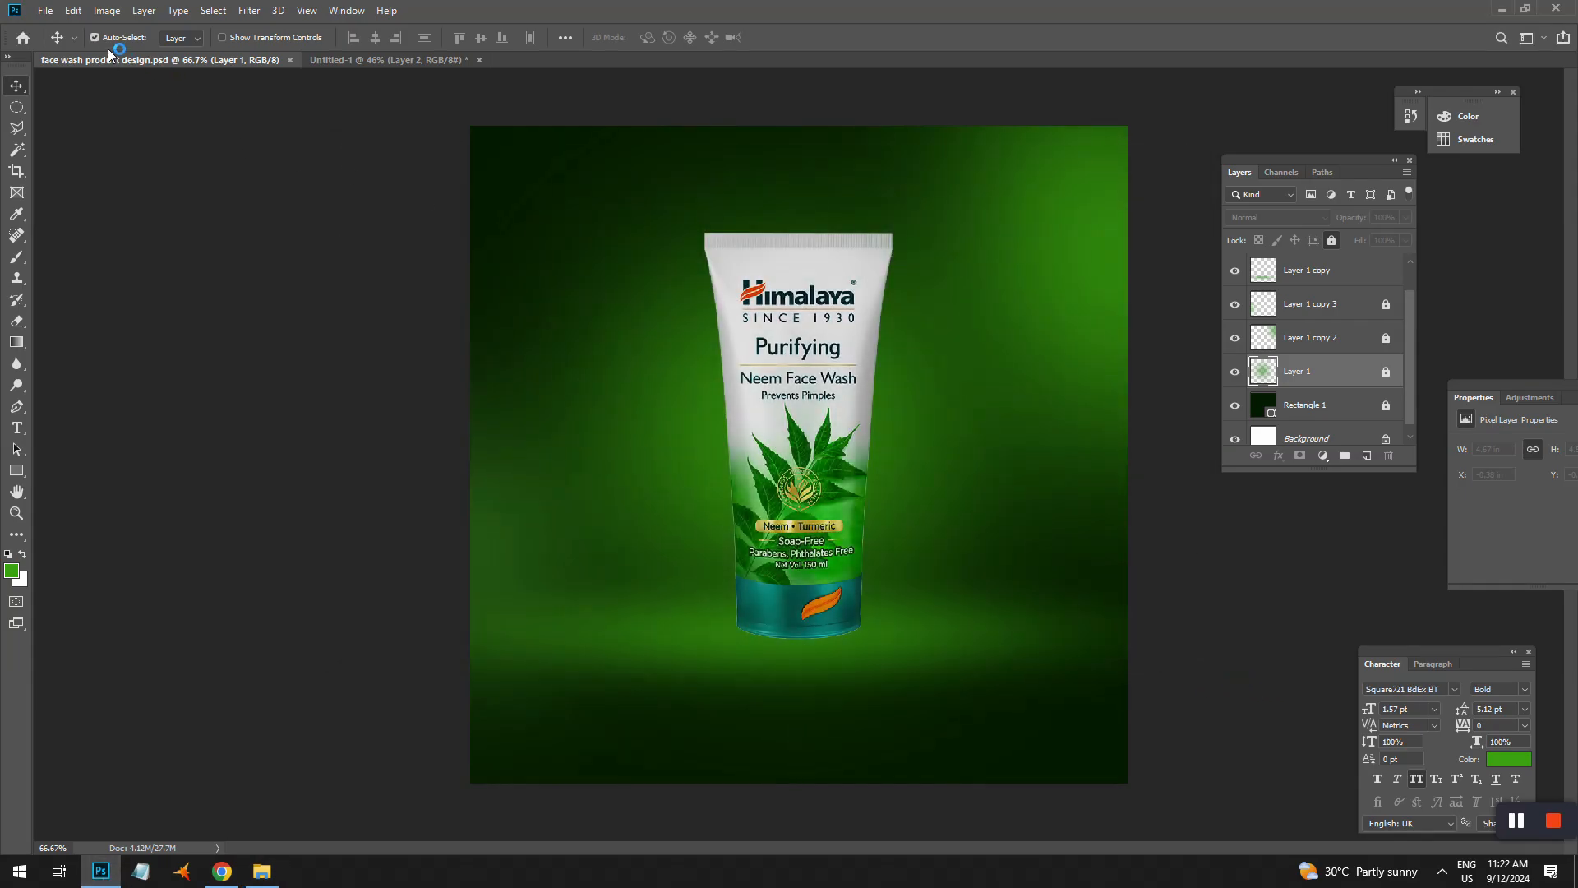
left_click(43, 10)
left_click(59, 29)
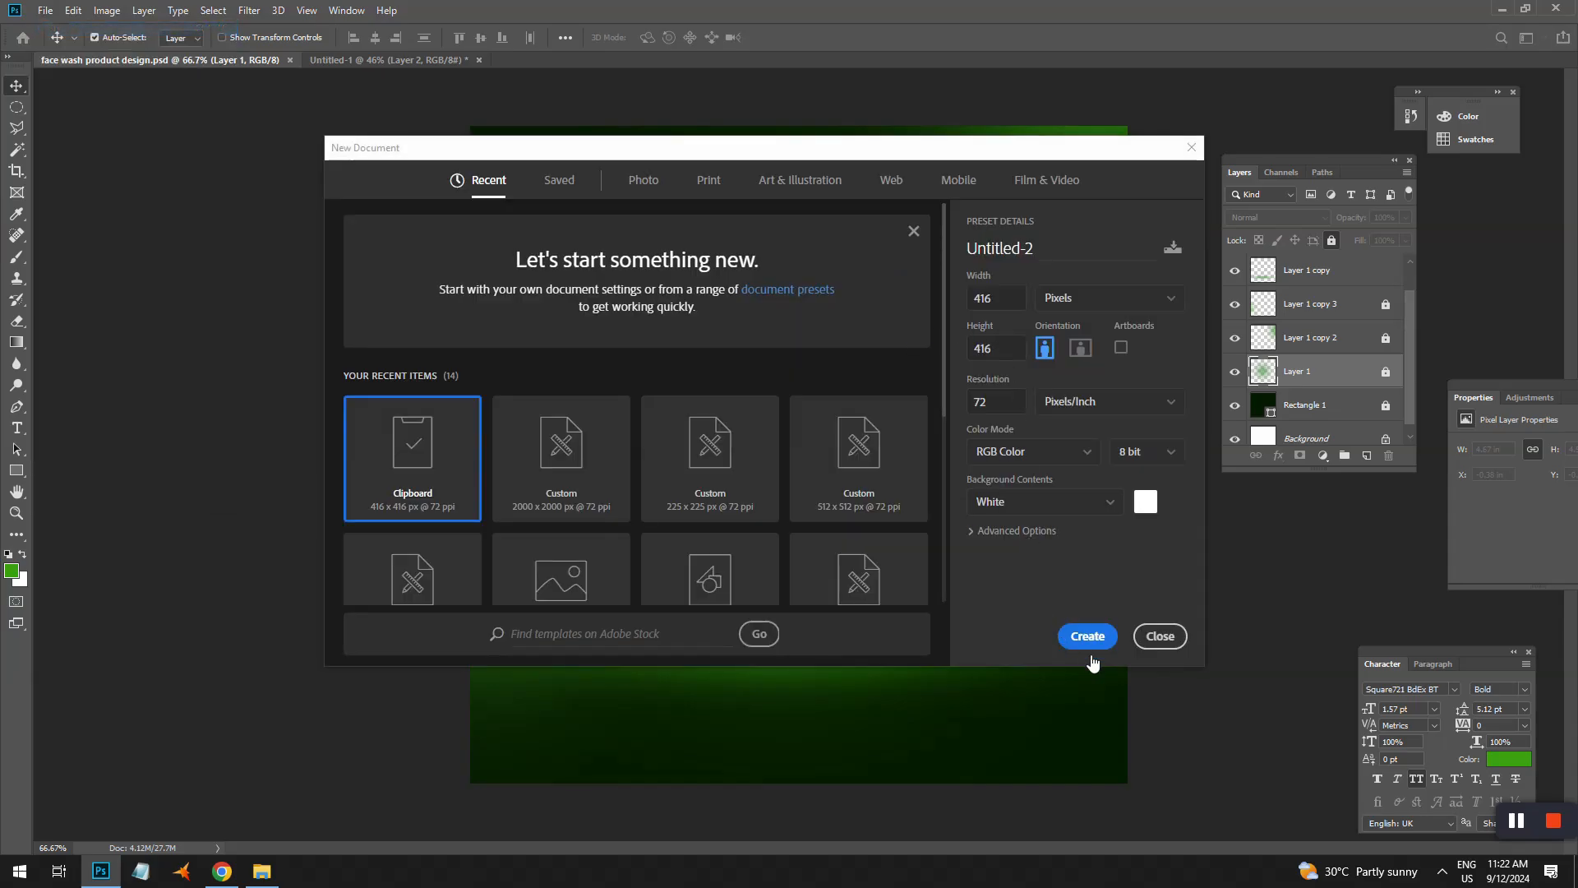
left_click(1087, 639)
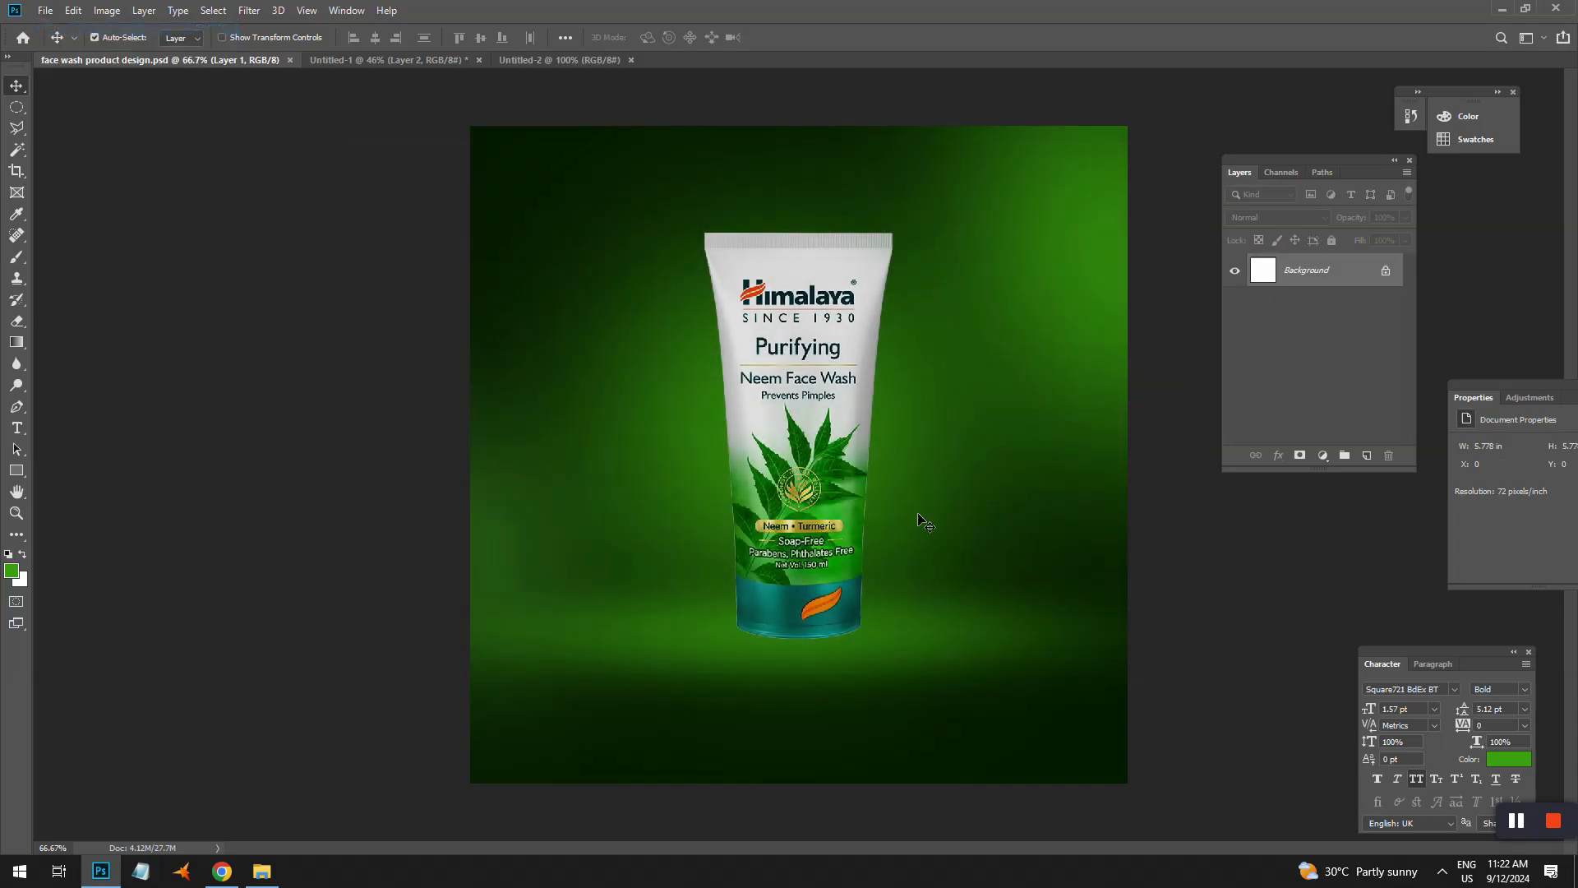
key("ctrl+v")
- Try to select the white background around the neem leaves and fruits with the Magic Wand, and clear the selection
key("w")
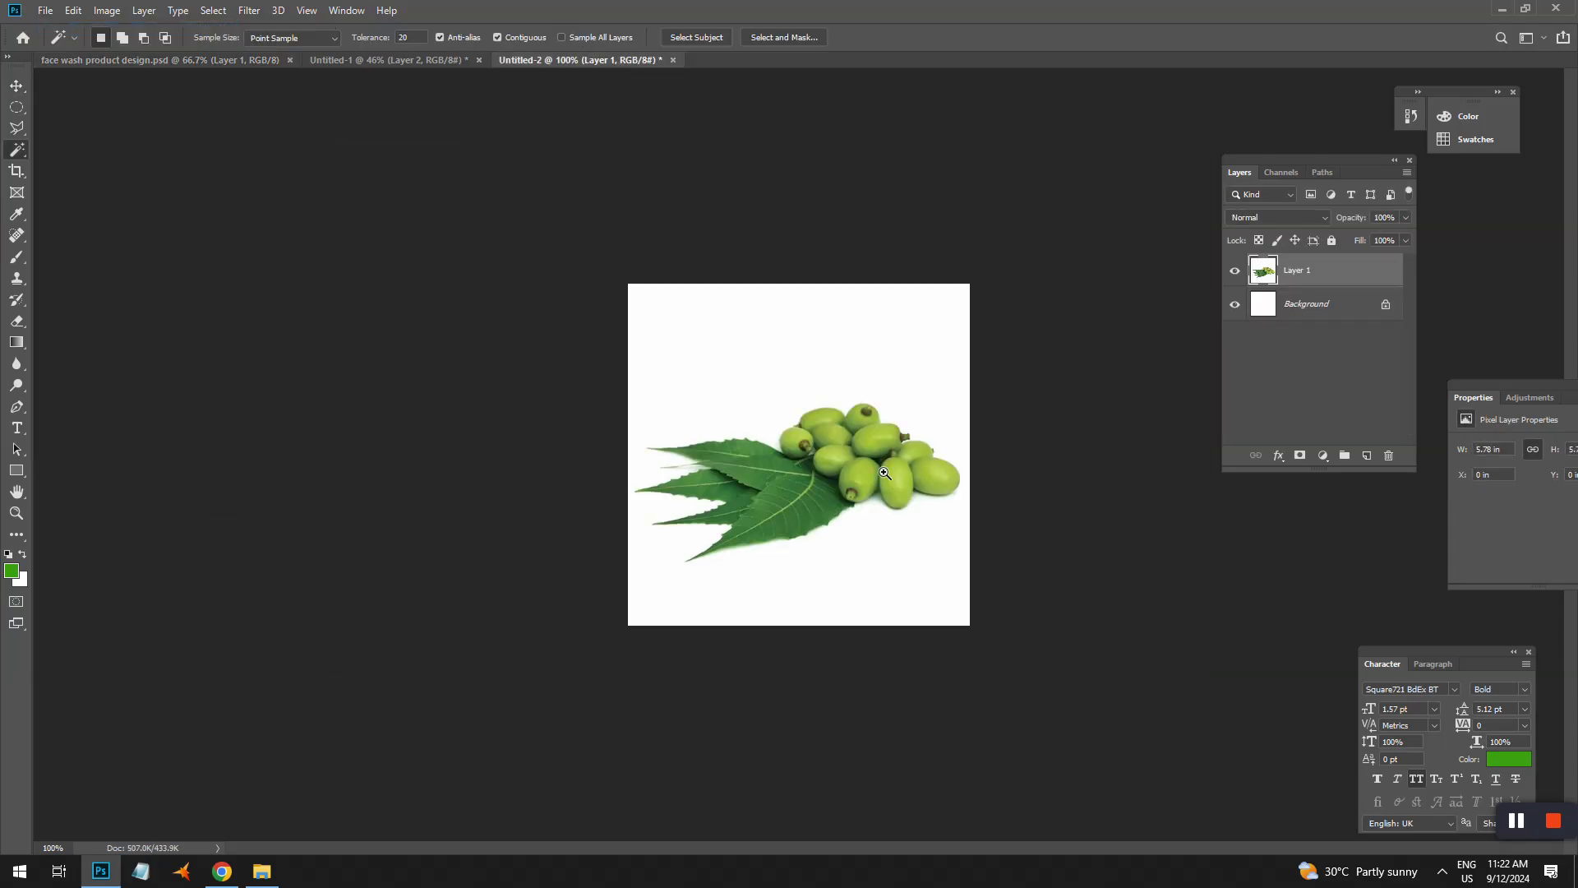
left_click(884, 473)
left_click(656, 356)
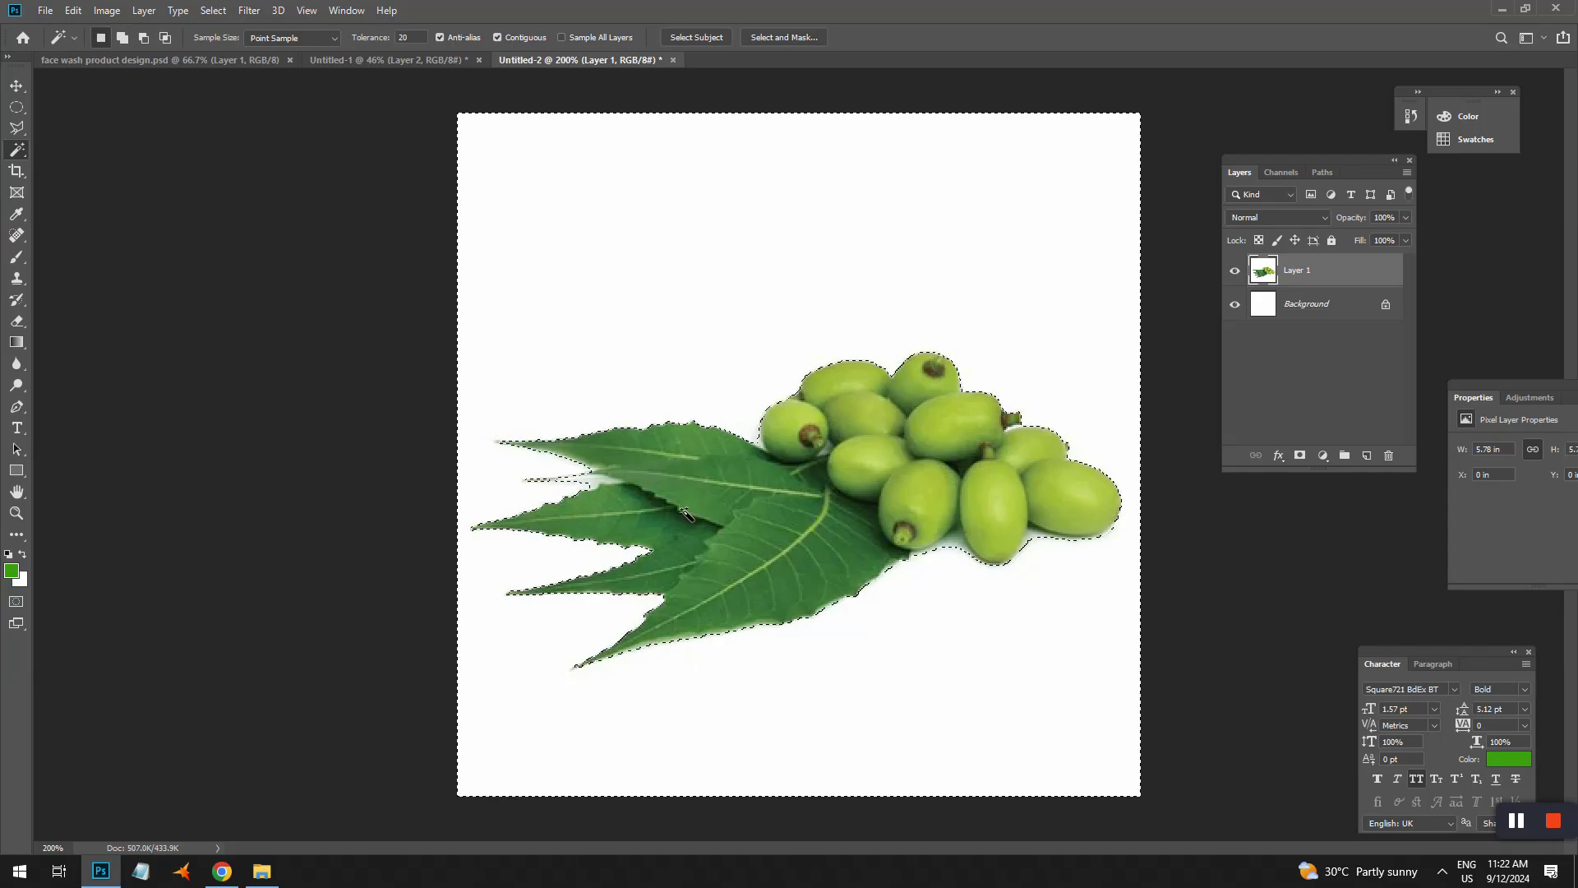
key("ctrl+plus")
key("ctrl+minus")
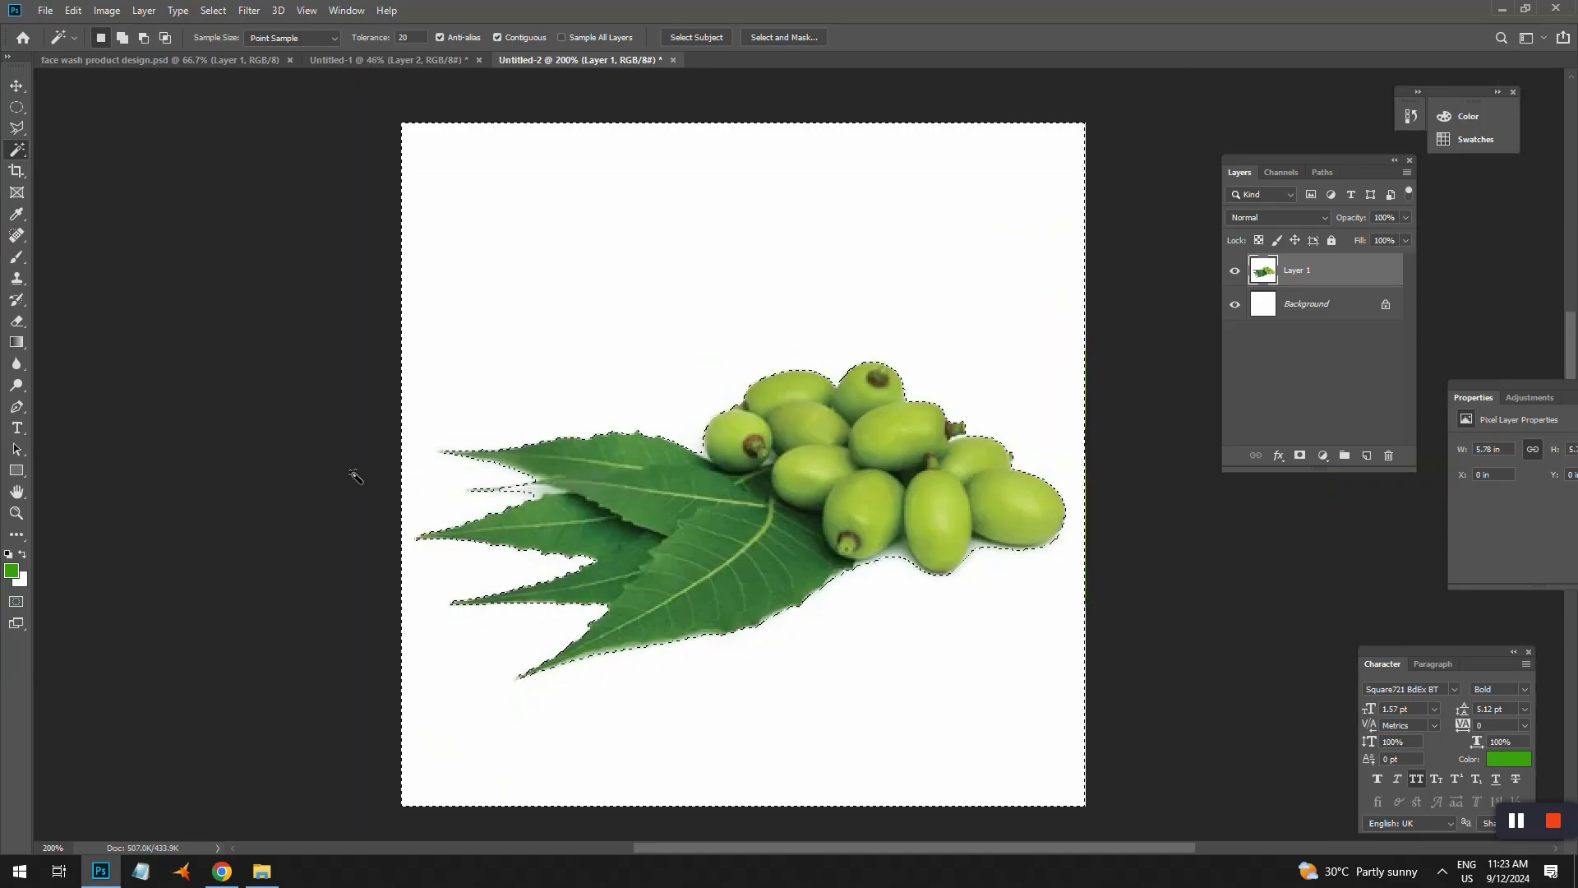
key("ctrl+d")
- Select the white background with the Magic Wand at tolerance 40 and add the pale gap between the leaves with the Polygonal Lasso
left_click(384, 37)
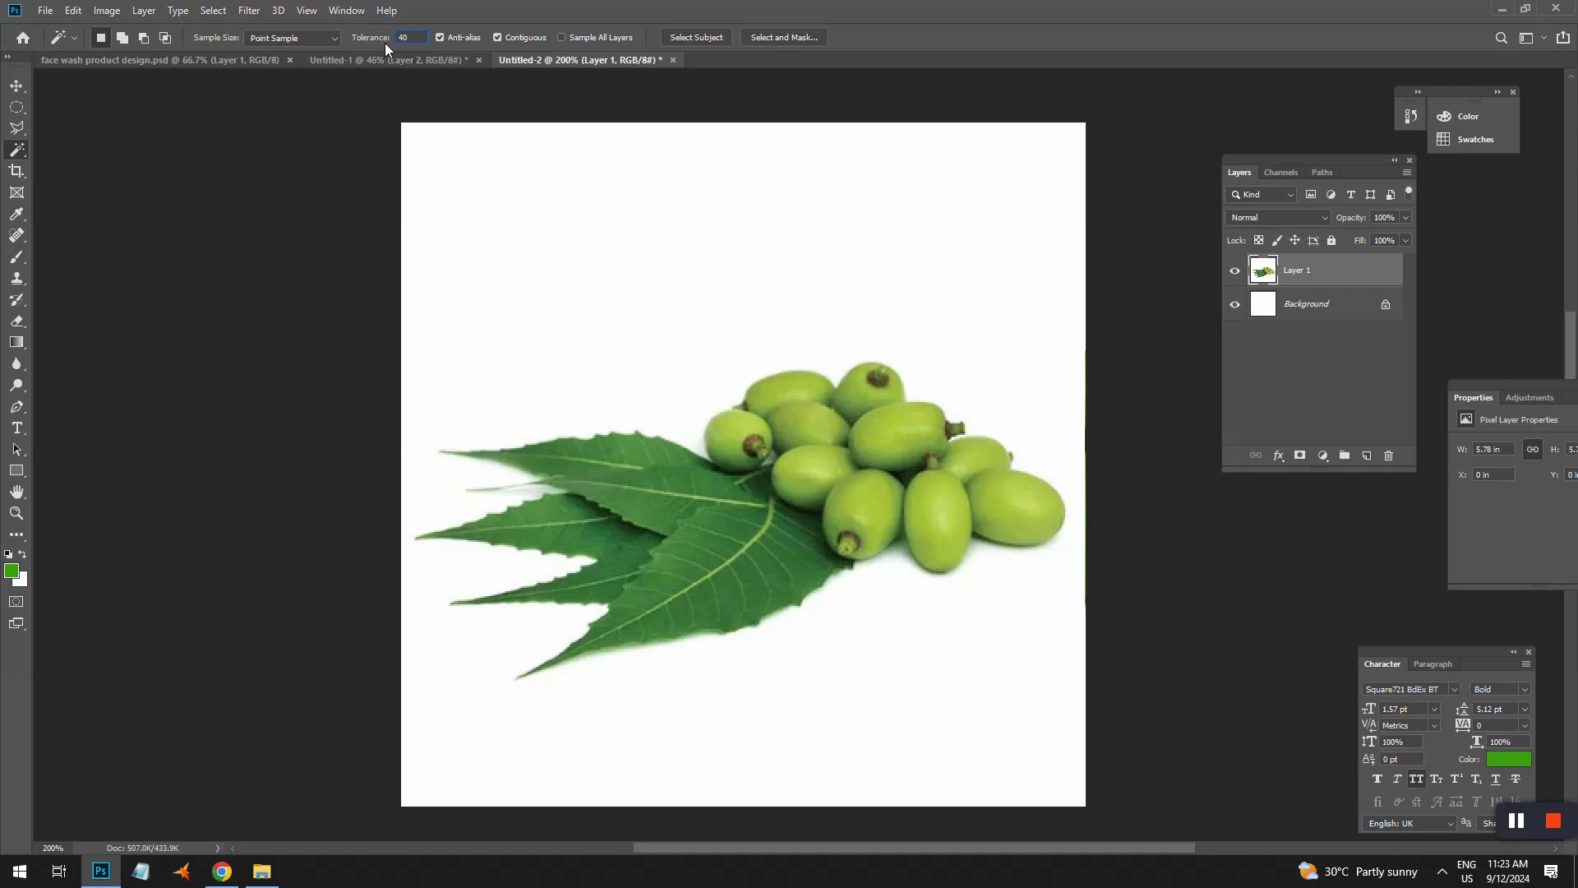
left_click(534, 402)
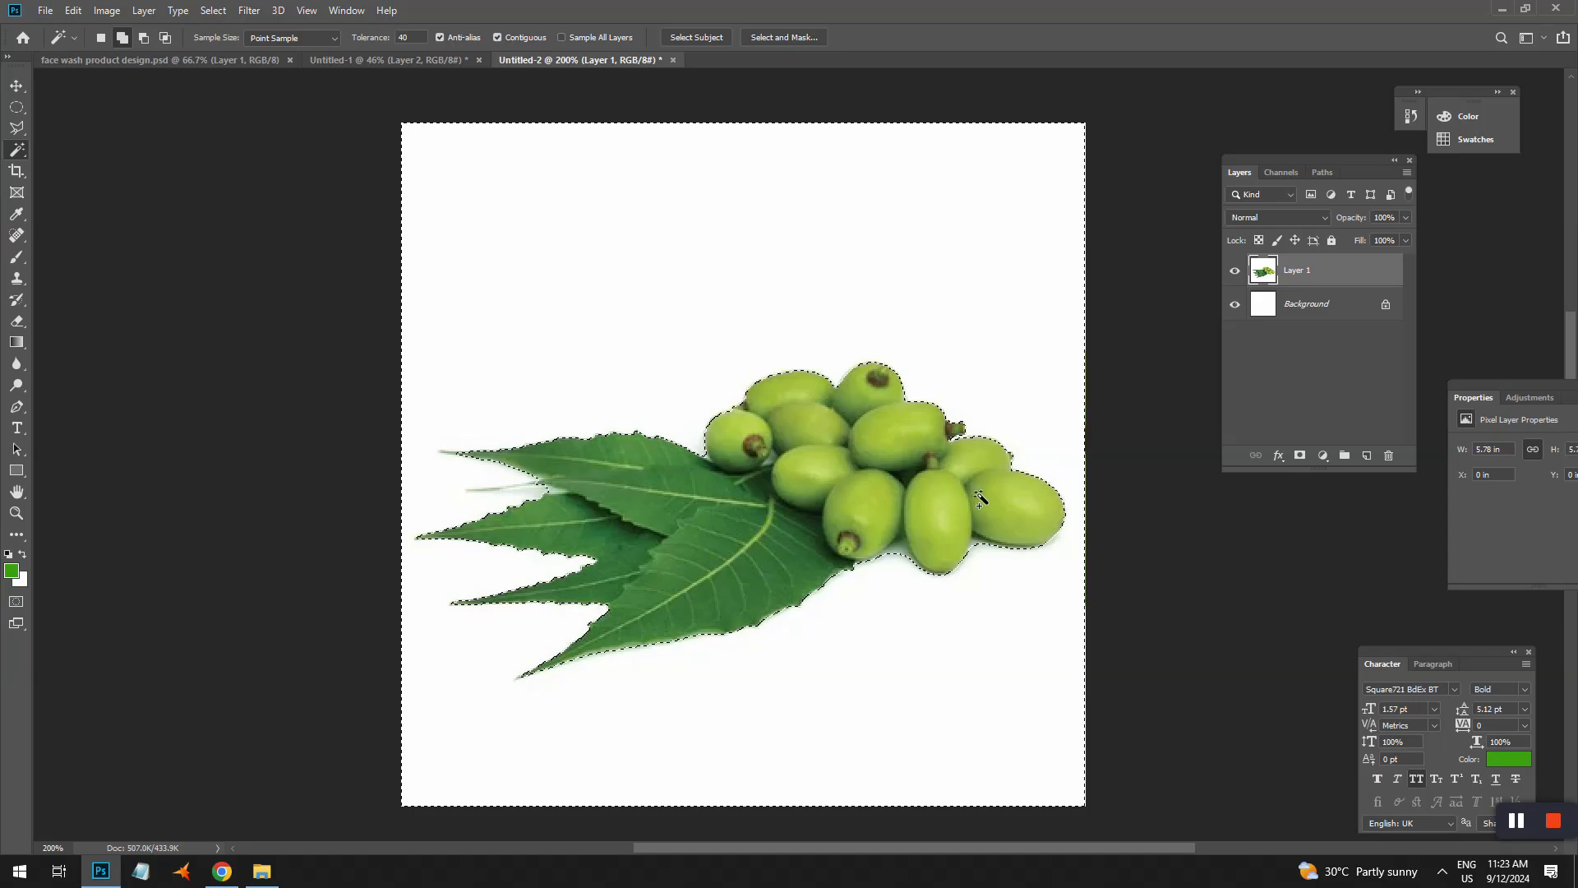
key("ctrl+space")
mouse_move(458, 469)
left_mouse_down()
mouse_move(782, 520)
mouse_move(765, 513)
left_mouse_up()
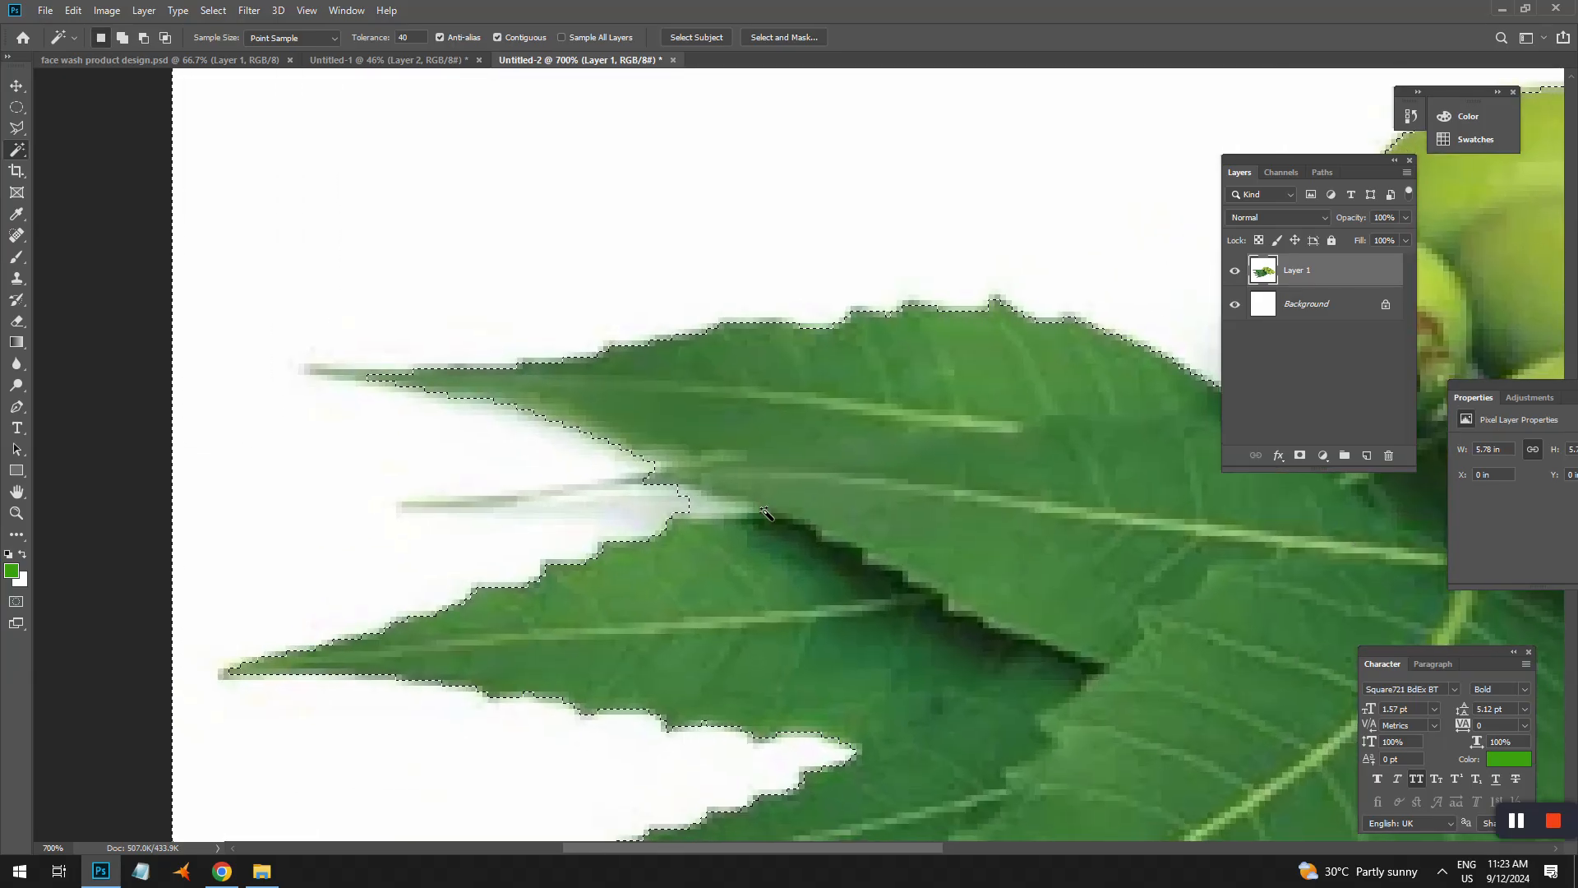
key("l")
key("shift")
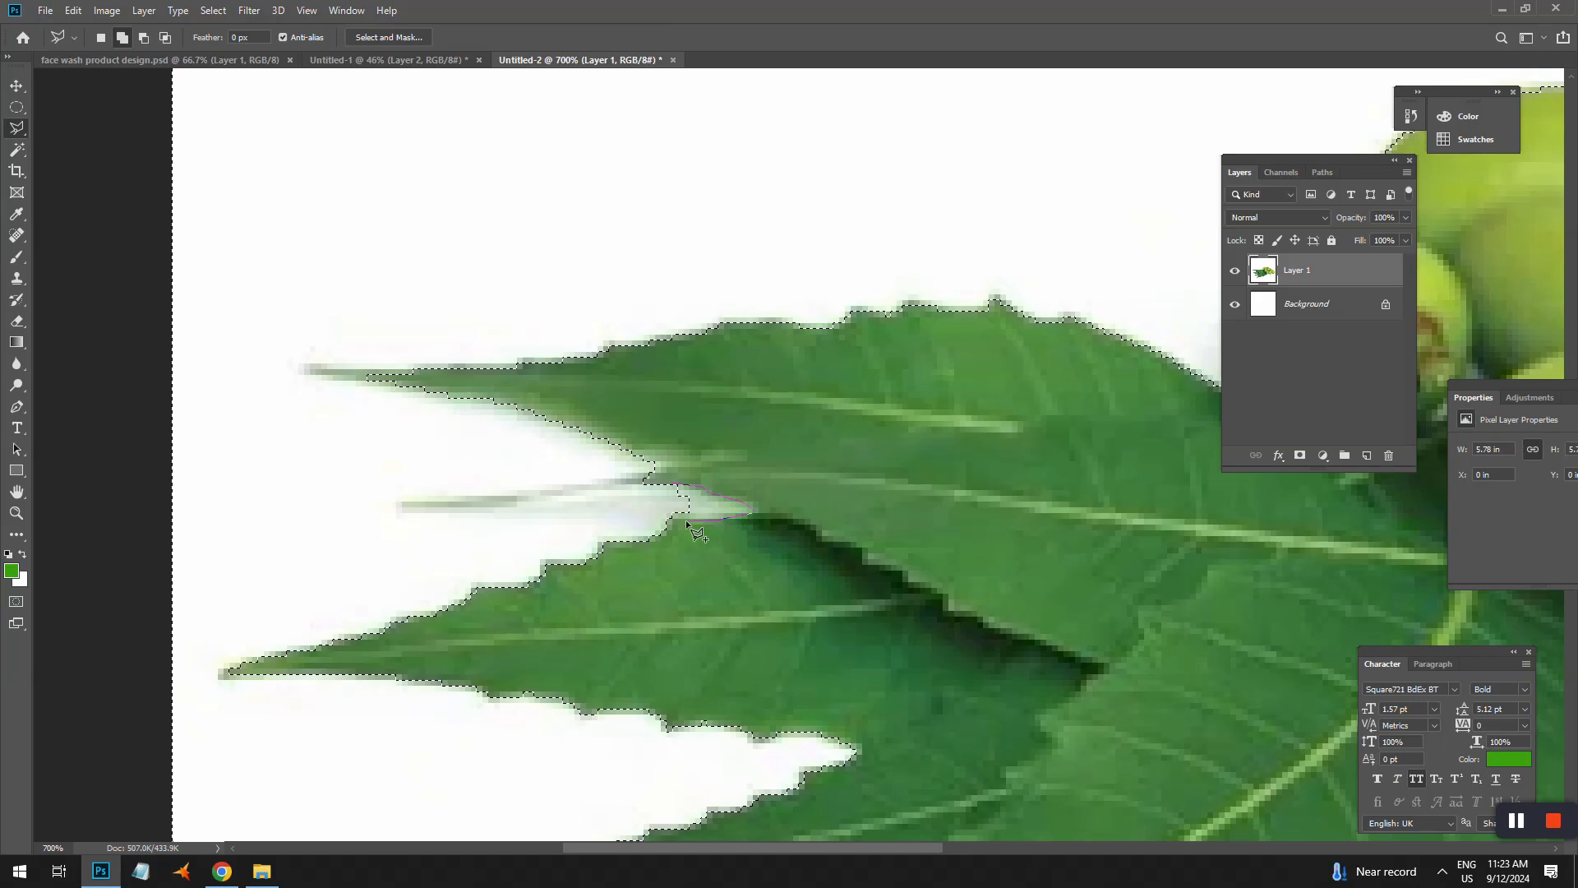
key("ctrl+0")
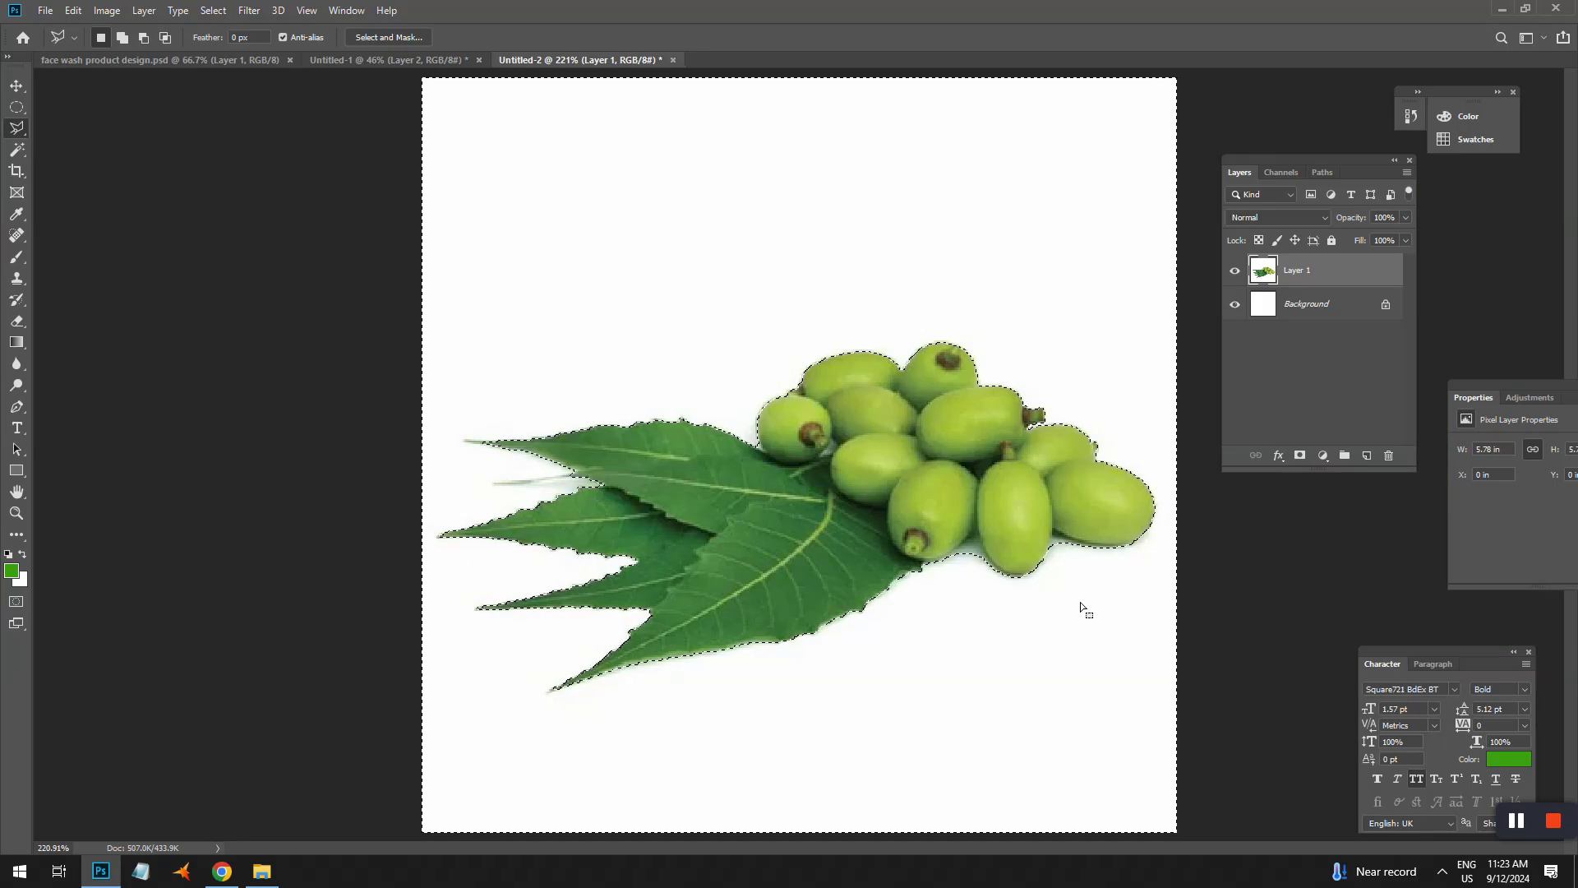
- Try pasting the selected area into face wash product design.psd, undo the paste and return to the neem document
key("v")
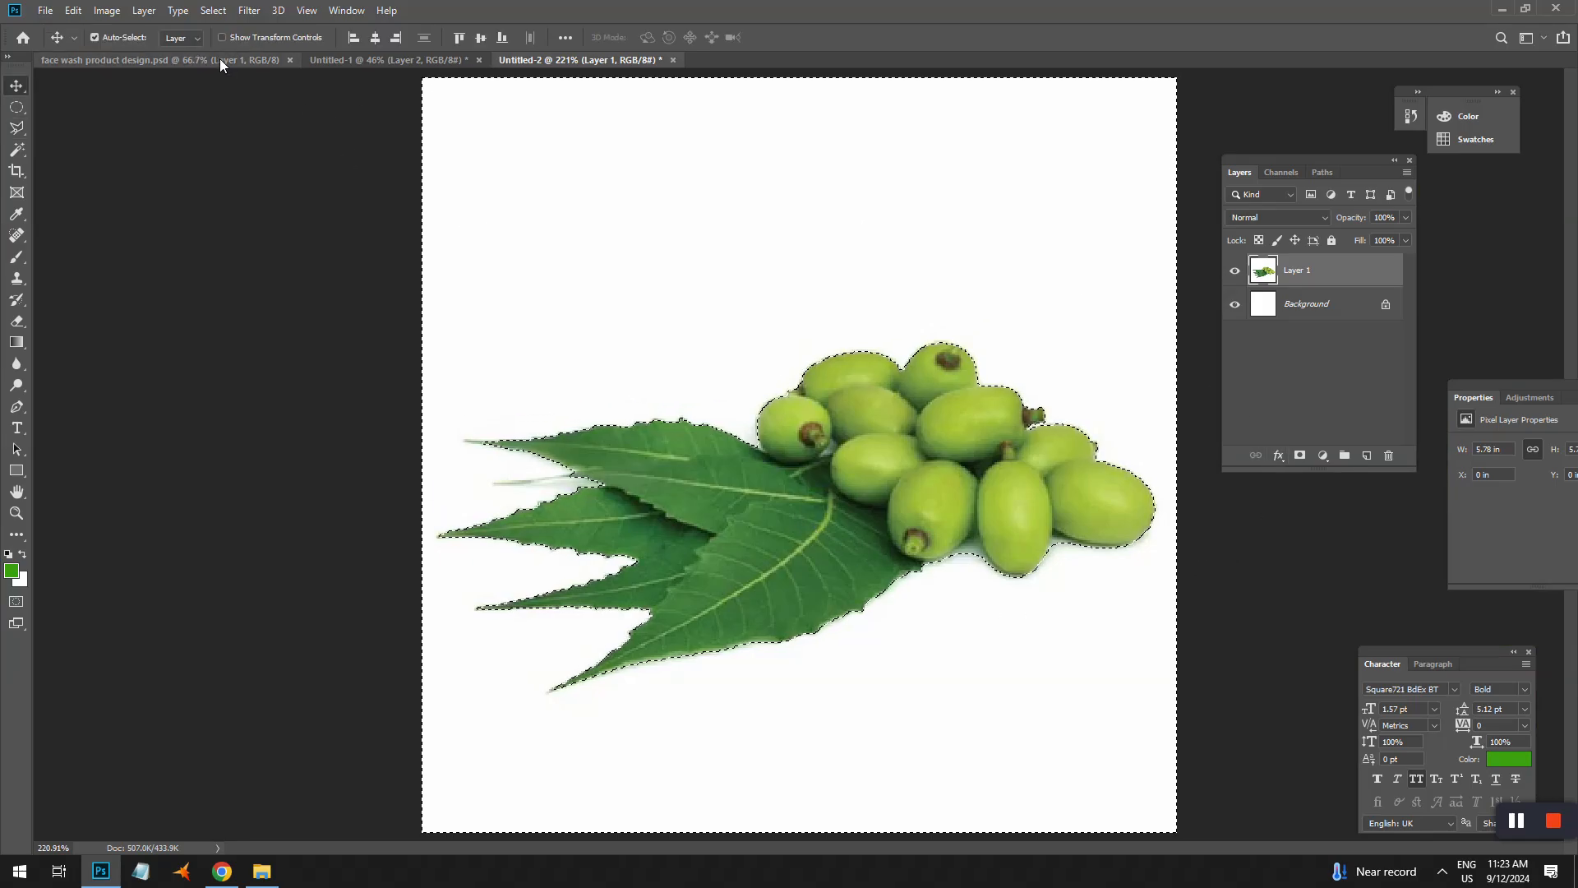
left_click(220, 59)
left_click(744, 476)
key("ctrl+v")
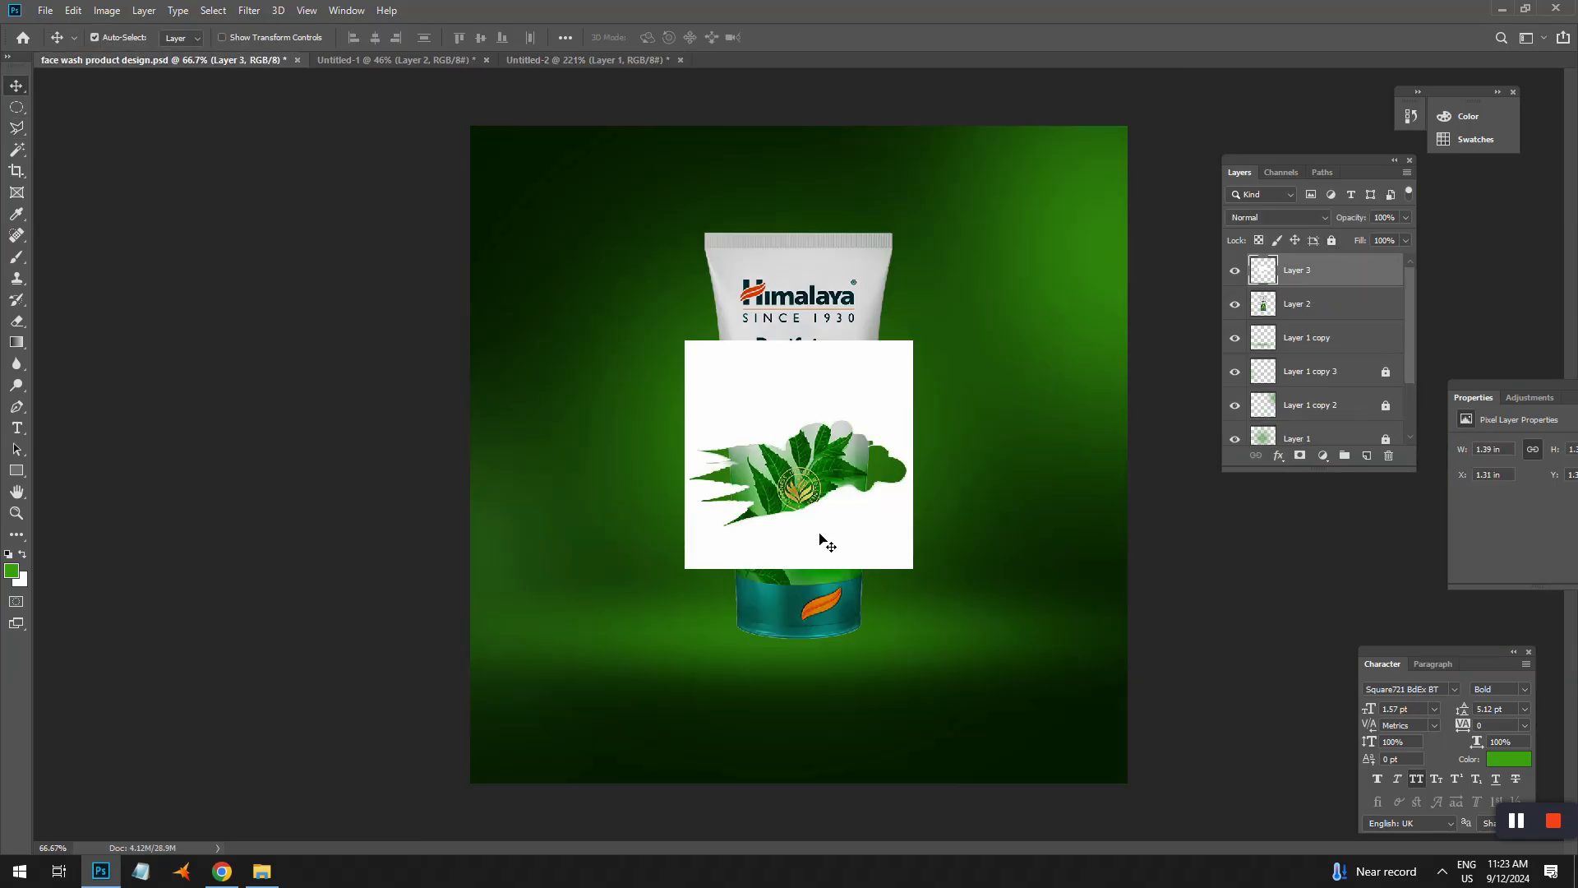
key("ctrl+z")
left_click(628, 61)
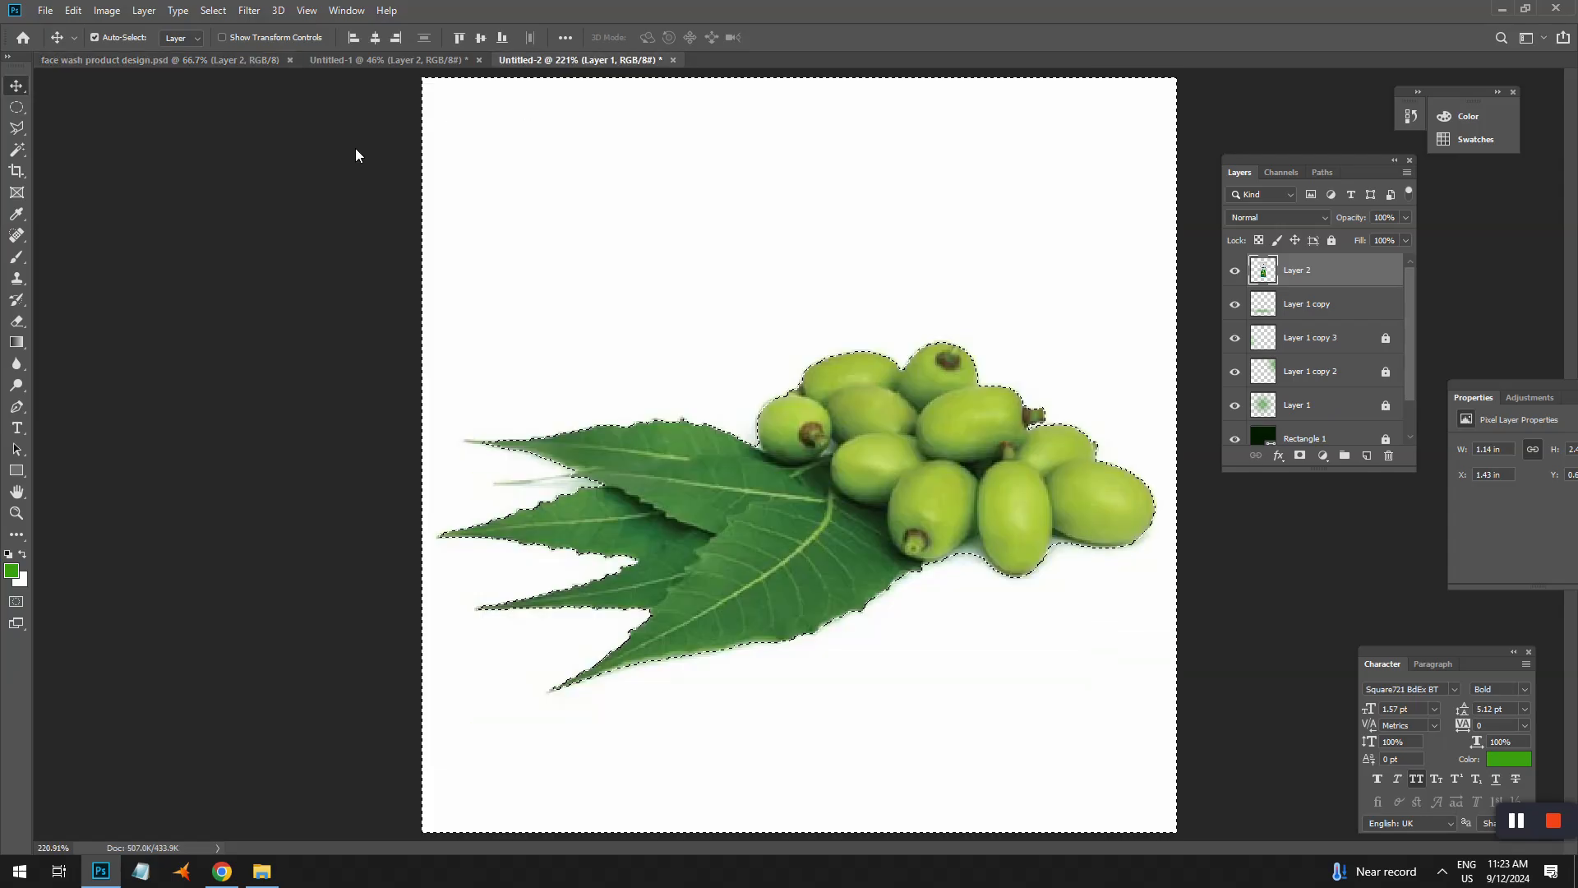
- Invert the selection to isolate the neem leaves and fruits and copy them into face wash product design.psd
left_click(17, 107)
right_click(631, 224)
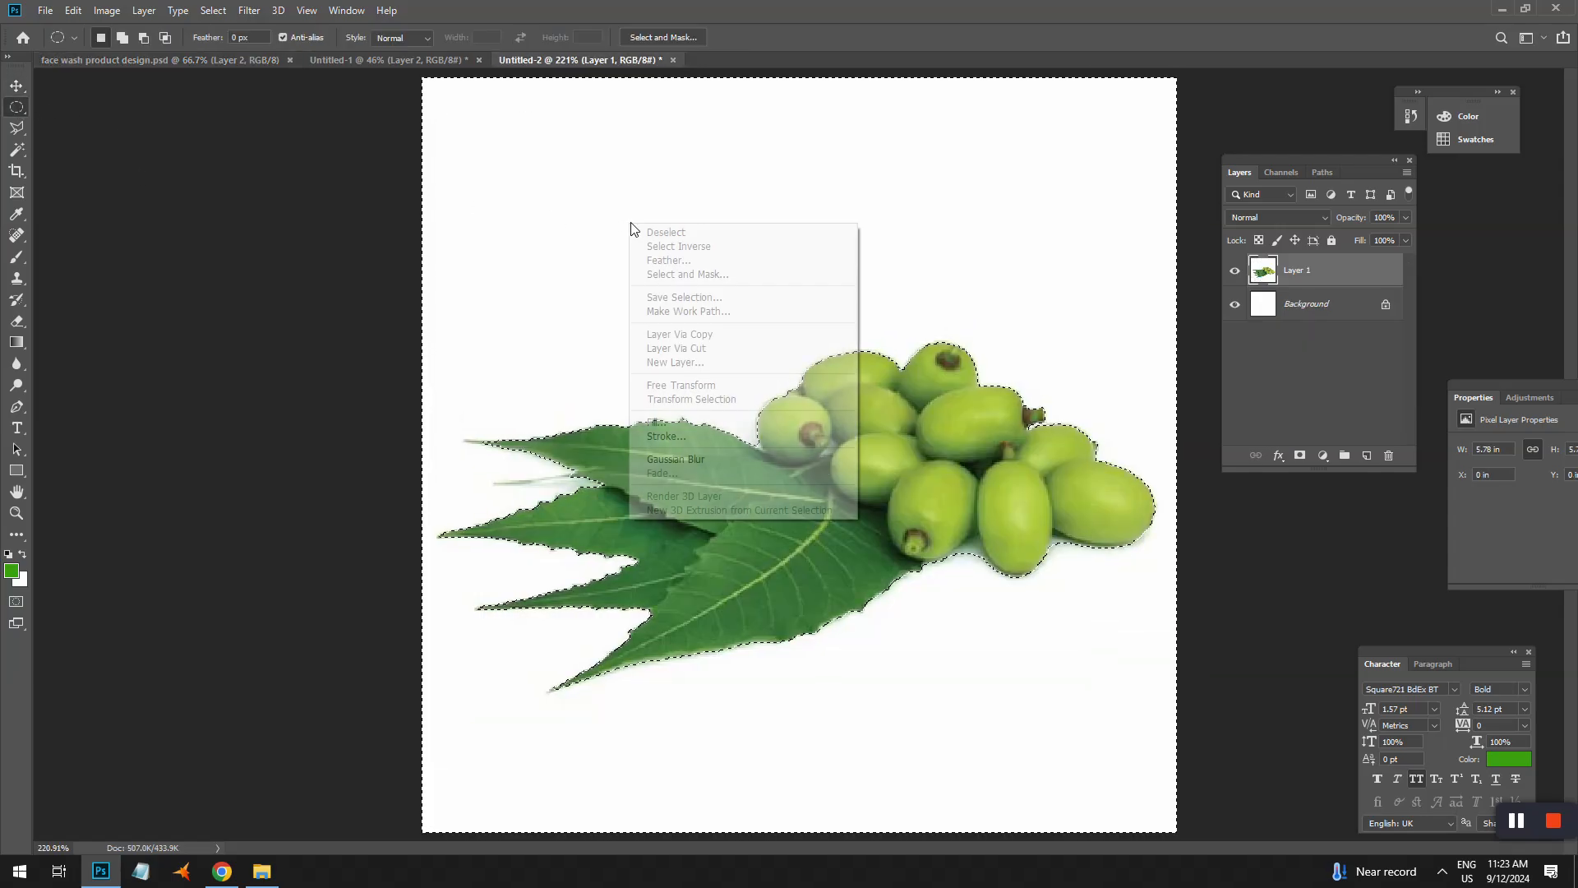
left_click(678, 247)
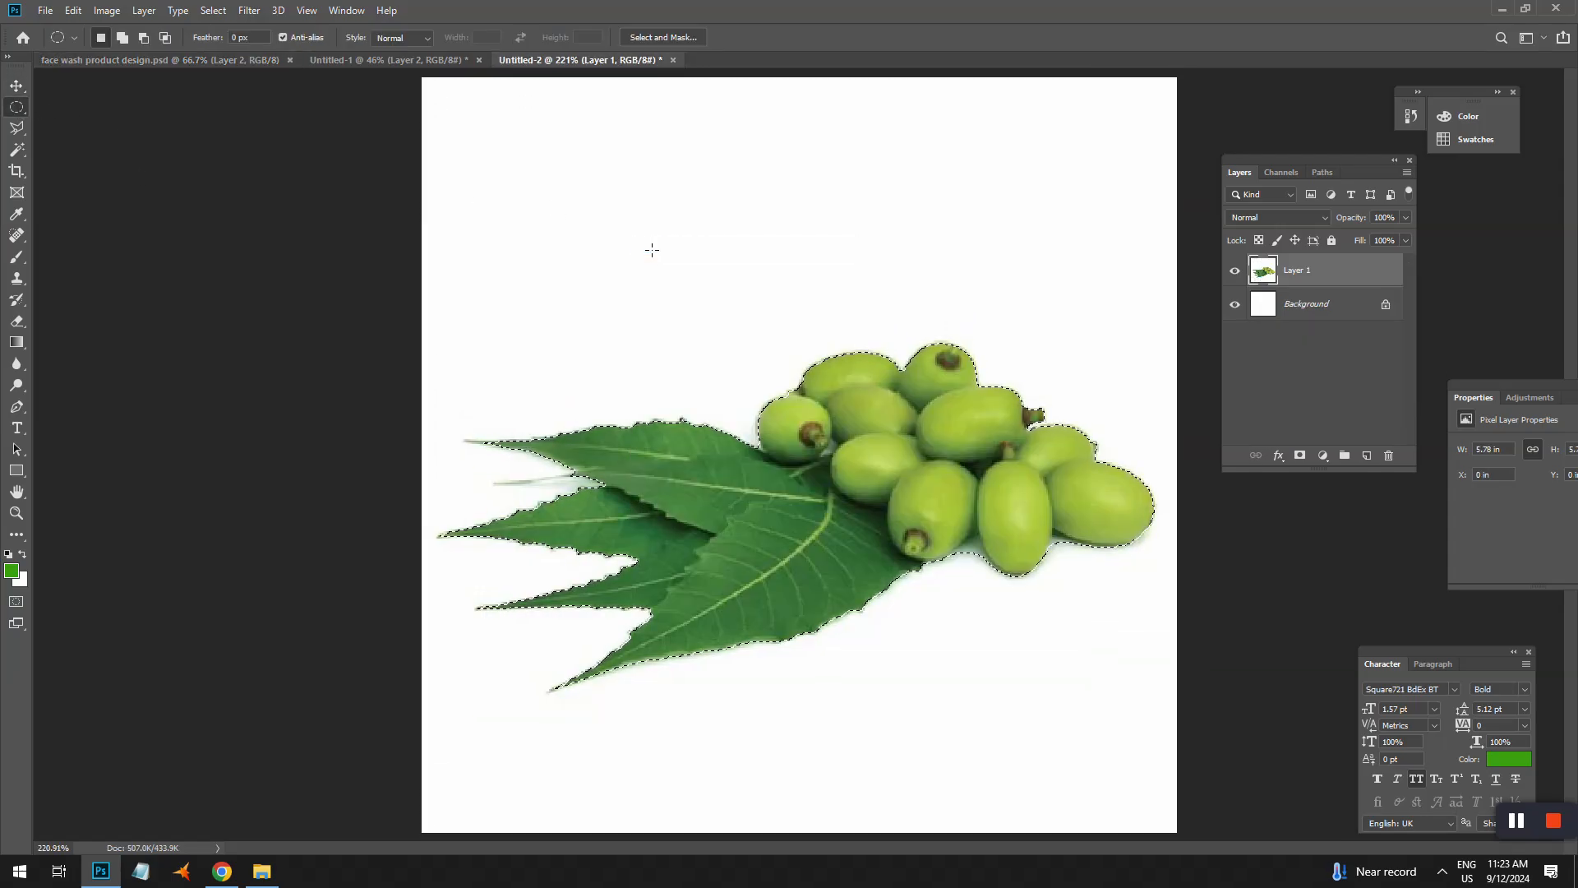
left_click(164, 60)
key("ctrl+v")
- Place the neem cut-out in front of the tube's lower right base, rotated about -2.5° with its height scaled to about 90%
key("v")
left_click_drag(902, 451, 747, 637)
key("ctrl+t")
mouse_move(707, 691)
left_mouse_down()
mouse_move(708, 651)
mouse_move(710, 684)
left_mouse_up()
left_click_drag(768, 635, 746, 645)
mouse_move(825, 672)
left_mouse_down()
mouse_move(823, 685)
mouse_move(824, 670)
left_mouse_up()
left_click_drag(703, 645, 893, 640)
left_click_drag(996, 682, 1006, 684)
left_click_drag(928, 639, 931, 630)
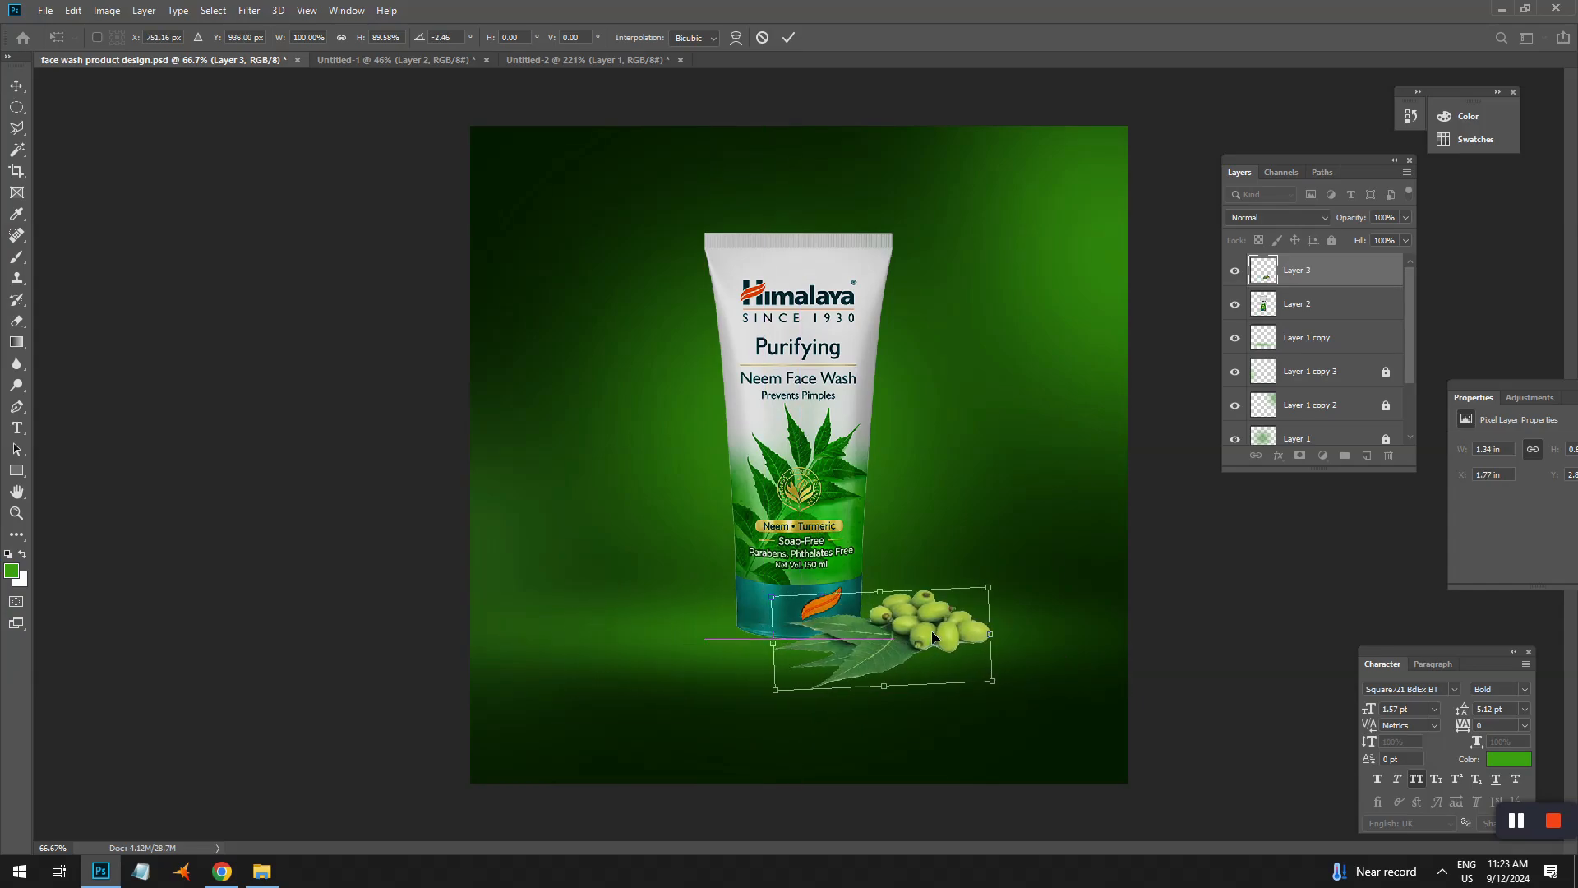
key("Return")
- Outline the pale fringe beneath the lower fruits on Layer 3 with the Polygonal Lasso, delete it and deselect
left_click(930, 631, "ctrl")
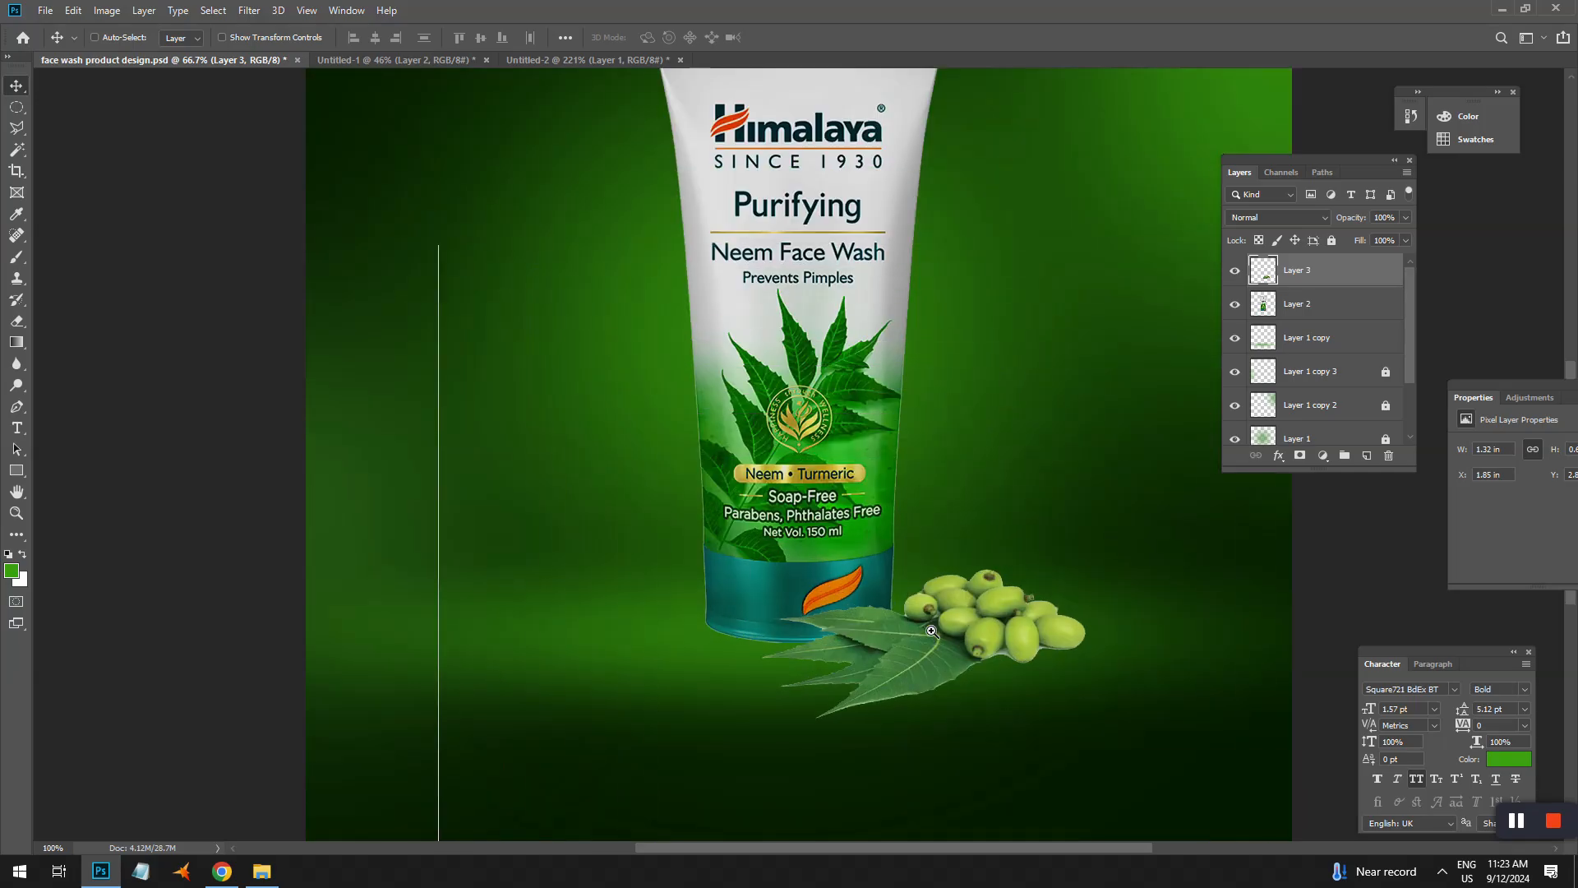
left_click(931, 631, "ctrl")
left_click(930, 630, "ctrl")
left_click_drag(1025, 634, 652, 492)
left_click(687, 527, "ctrl")
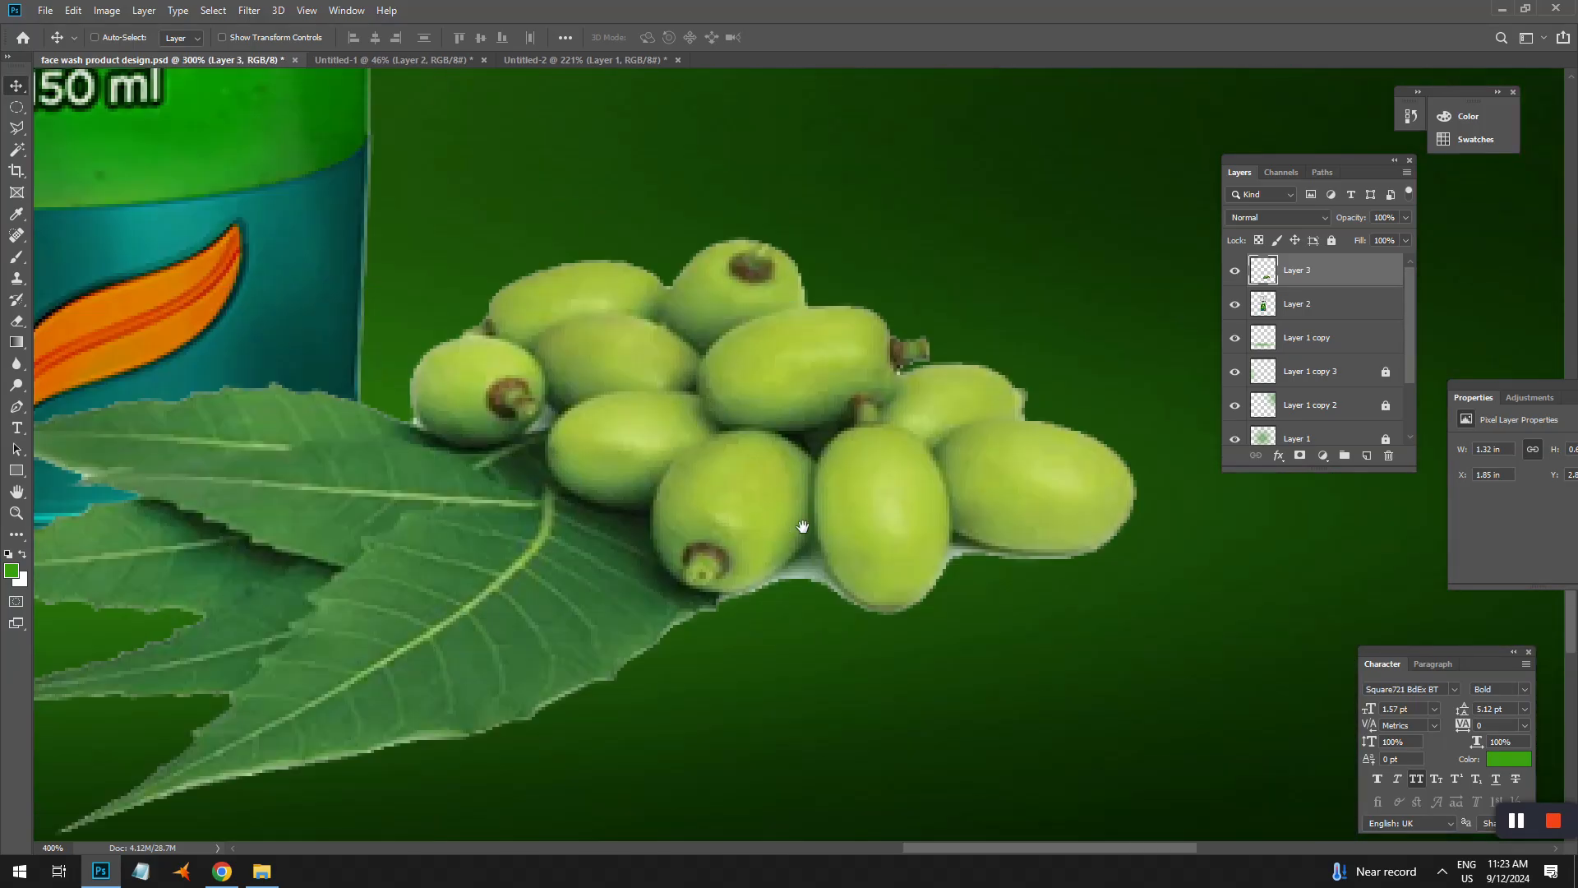
left_click_drag(803, 525, 639, 477)
left_click(640, 475, "ctrl")
key("l")
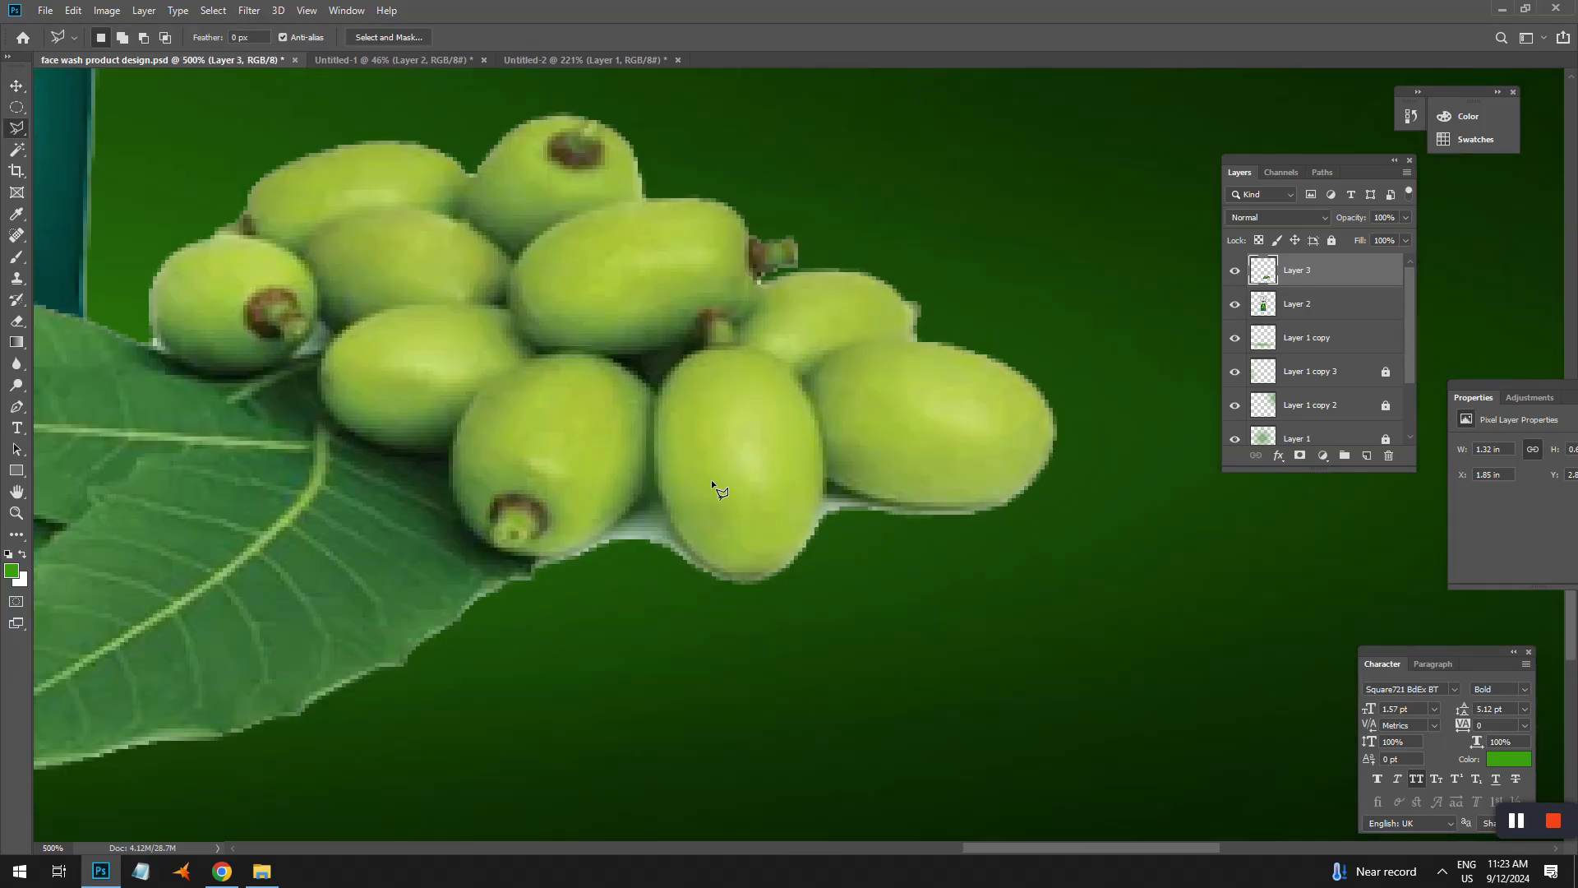
left_click(909, 524, "ctrl")
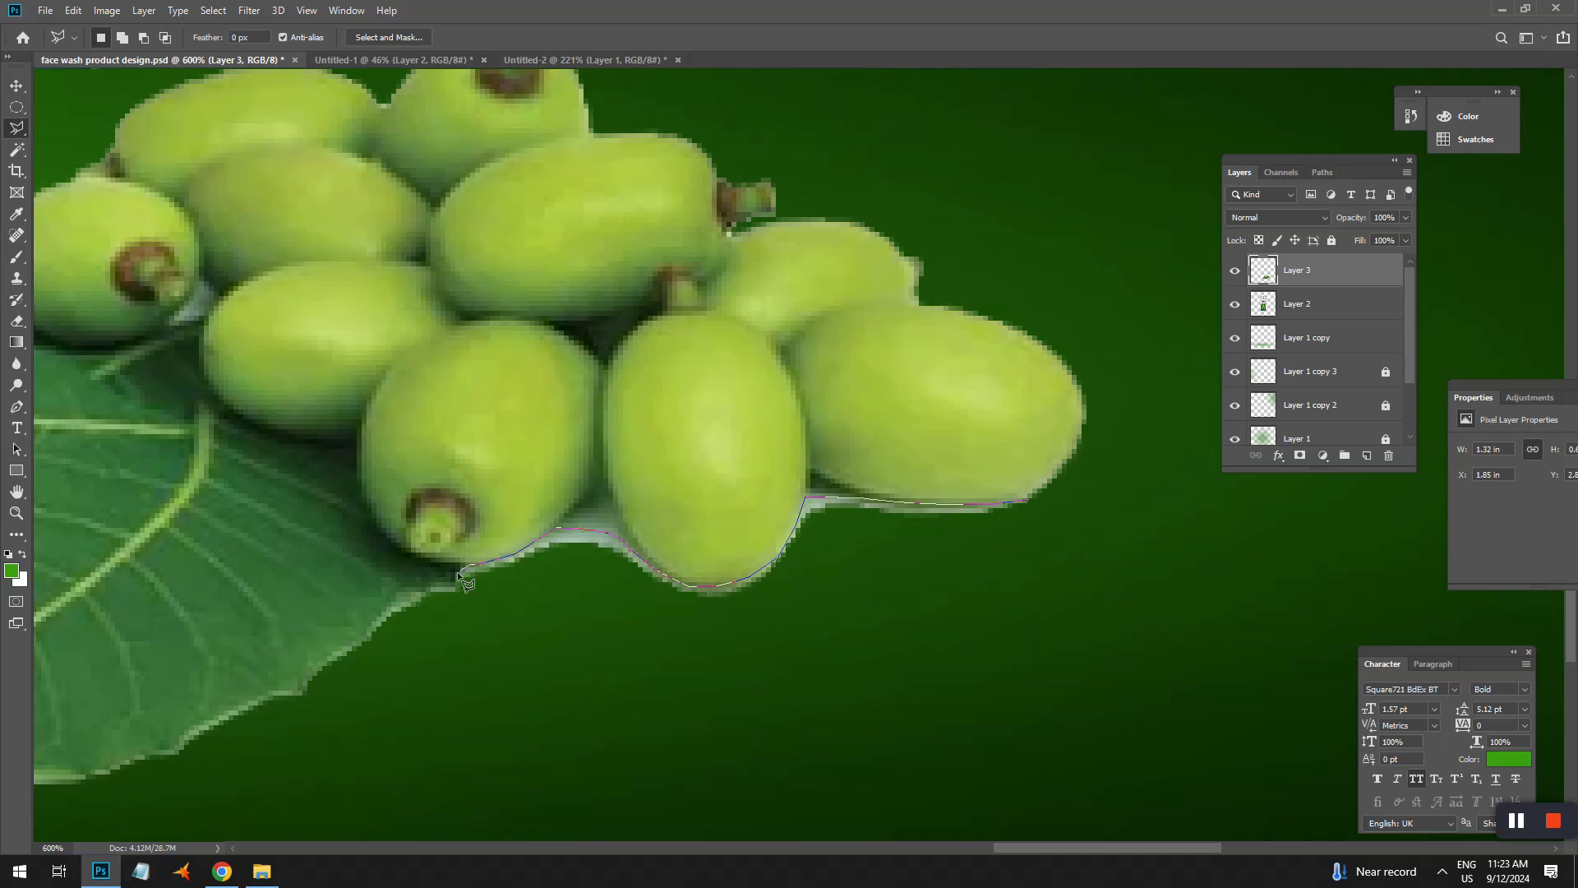
left_click(764, 674)
left_click(970, 674)
double_click(1145, 669)
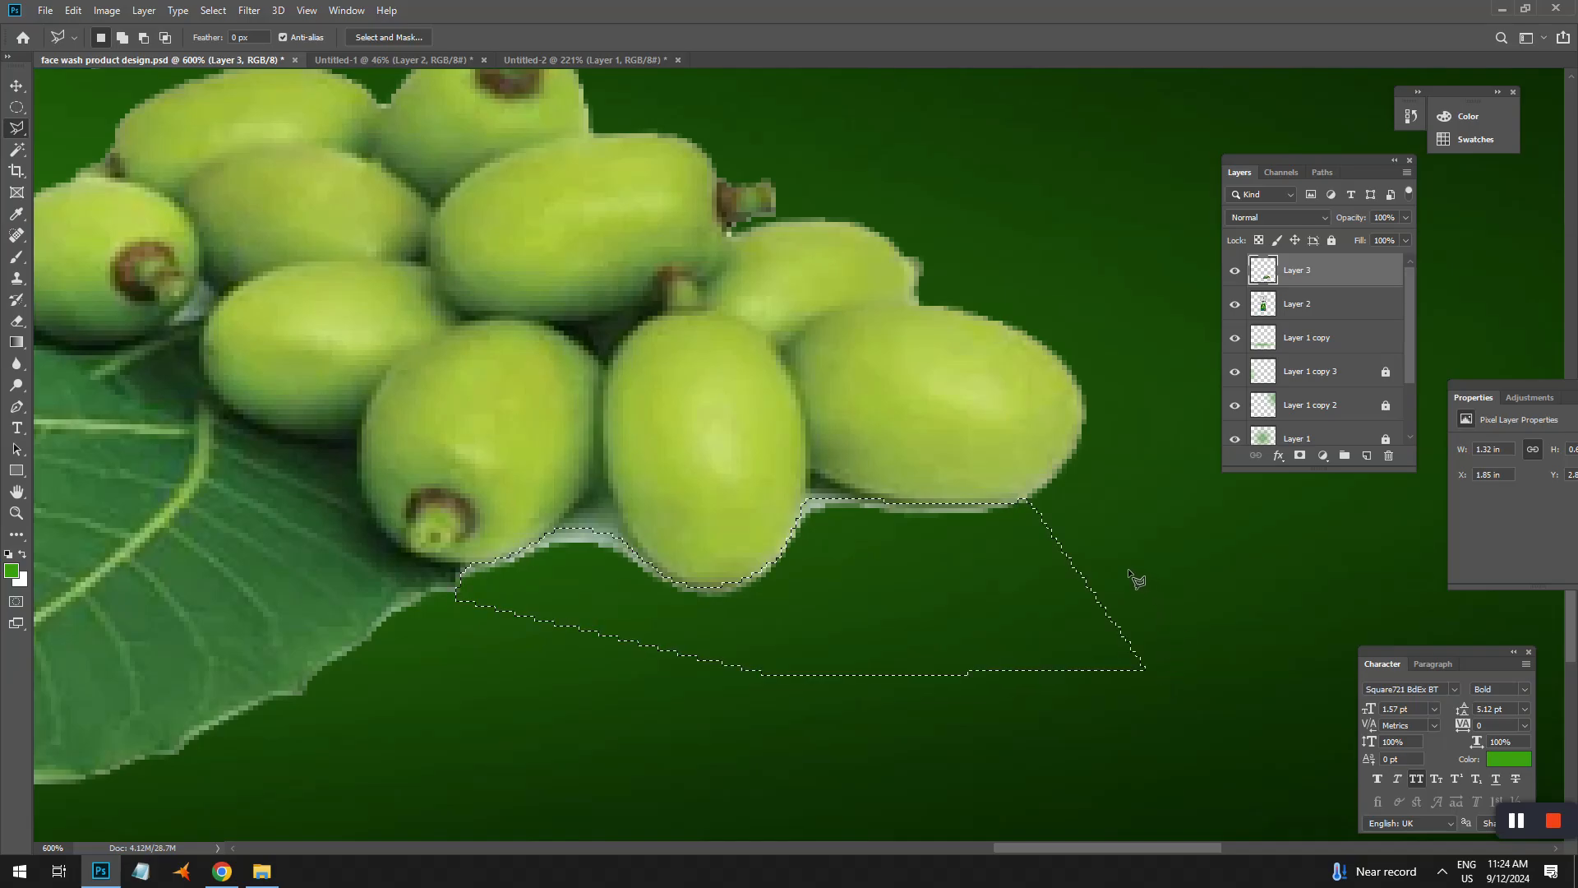
key("Delete")
right_click(844, 493)
left_click(855, 503)
- Remove the pale fringe beside the leftmost fruit with the Polygonal Lasso and deselect
left_click_drag(555, 542, 757, 638)
scroll(958, 434, "down", 1)
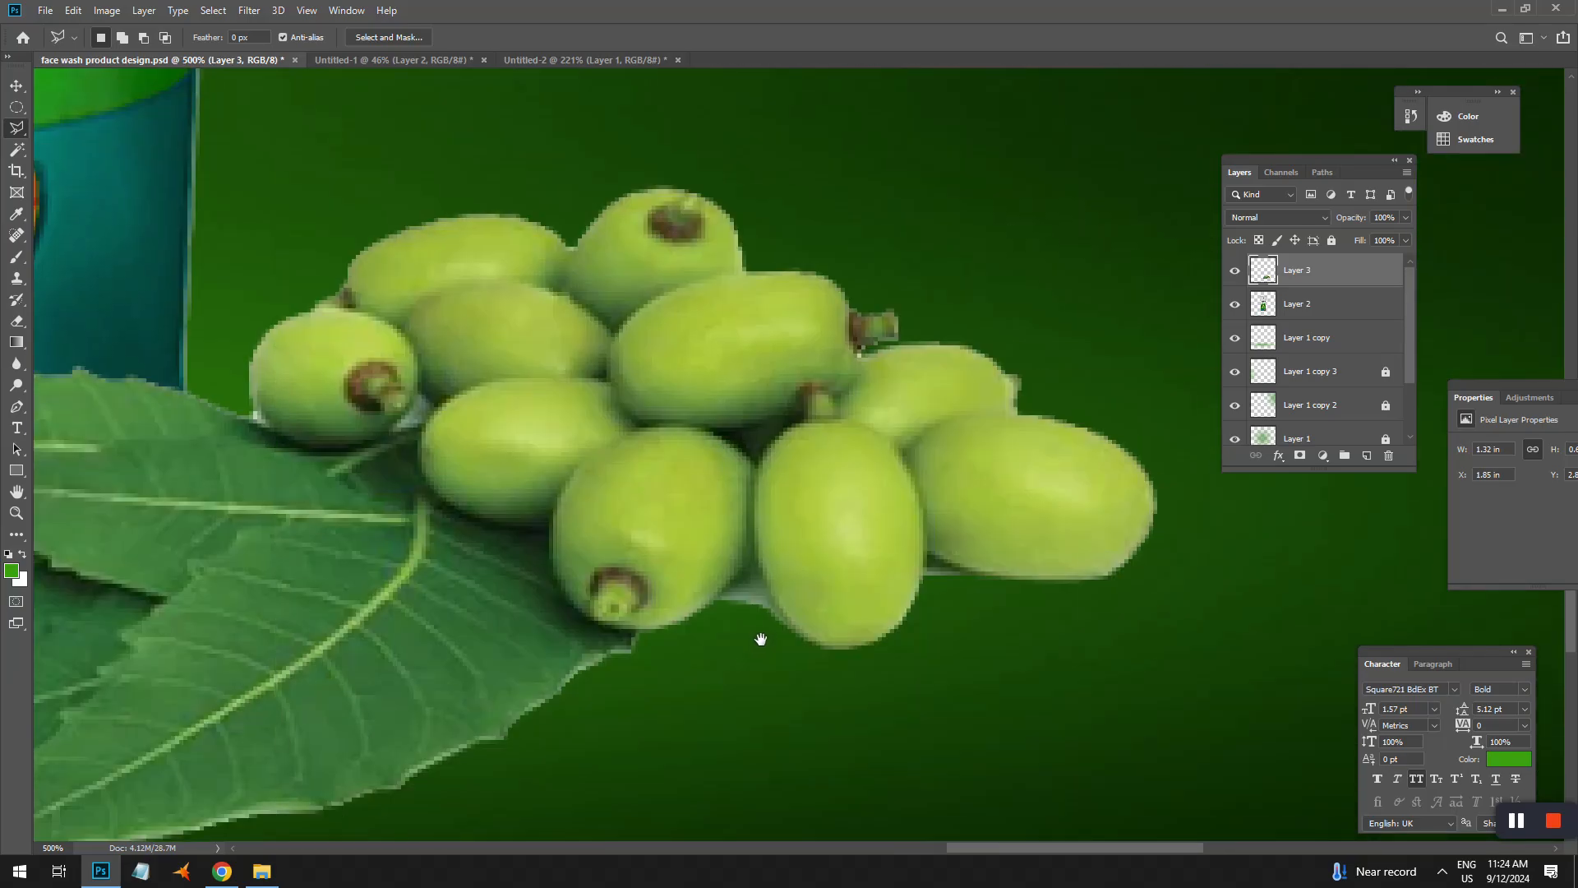
left_click_drag(451, 493, 783, 518)
scroll(567, 456, "up", 2)
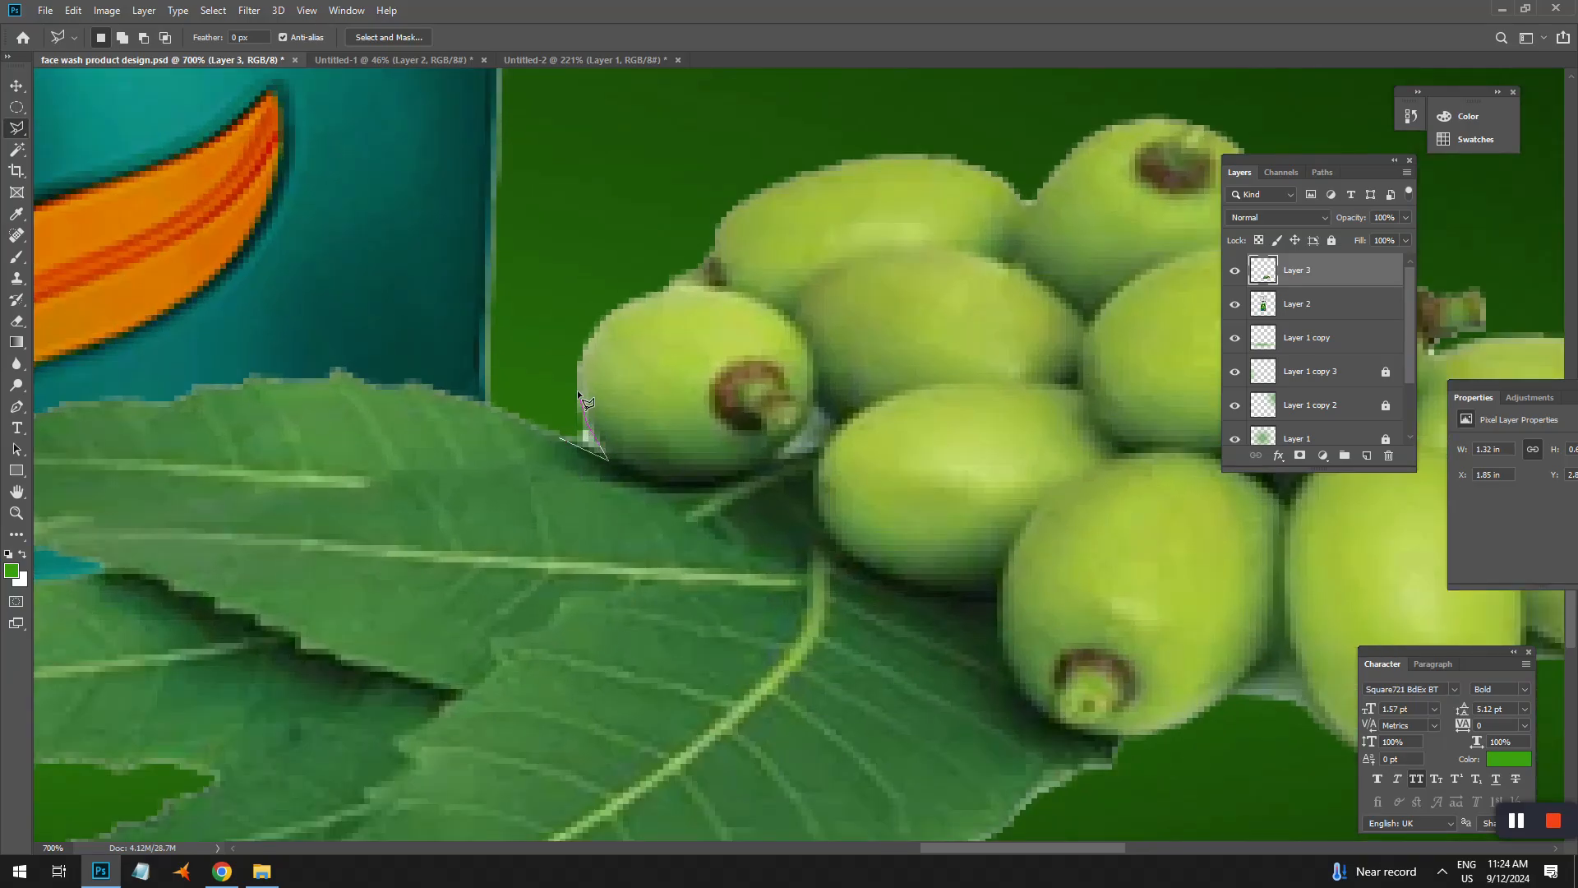
left_click(548, 363)
right_click(690, 444)
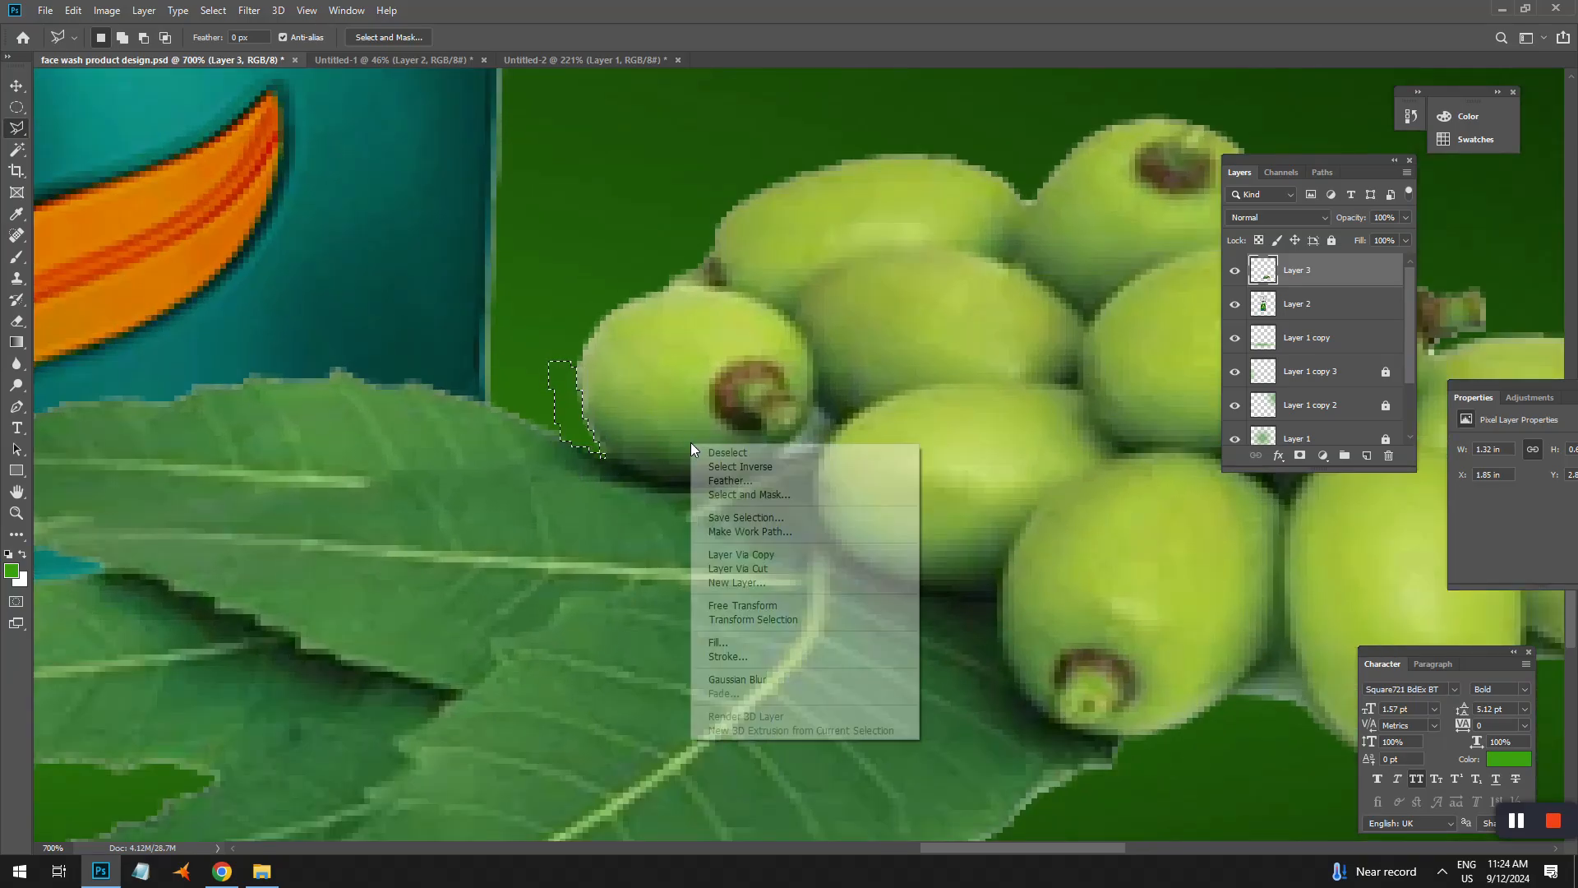
left_click(717, 452)
key("ctrl+0")
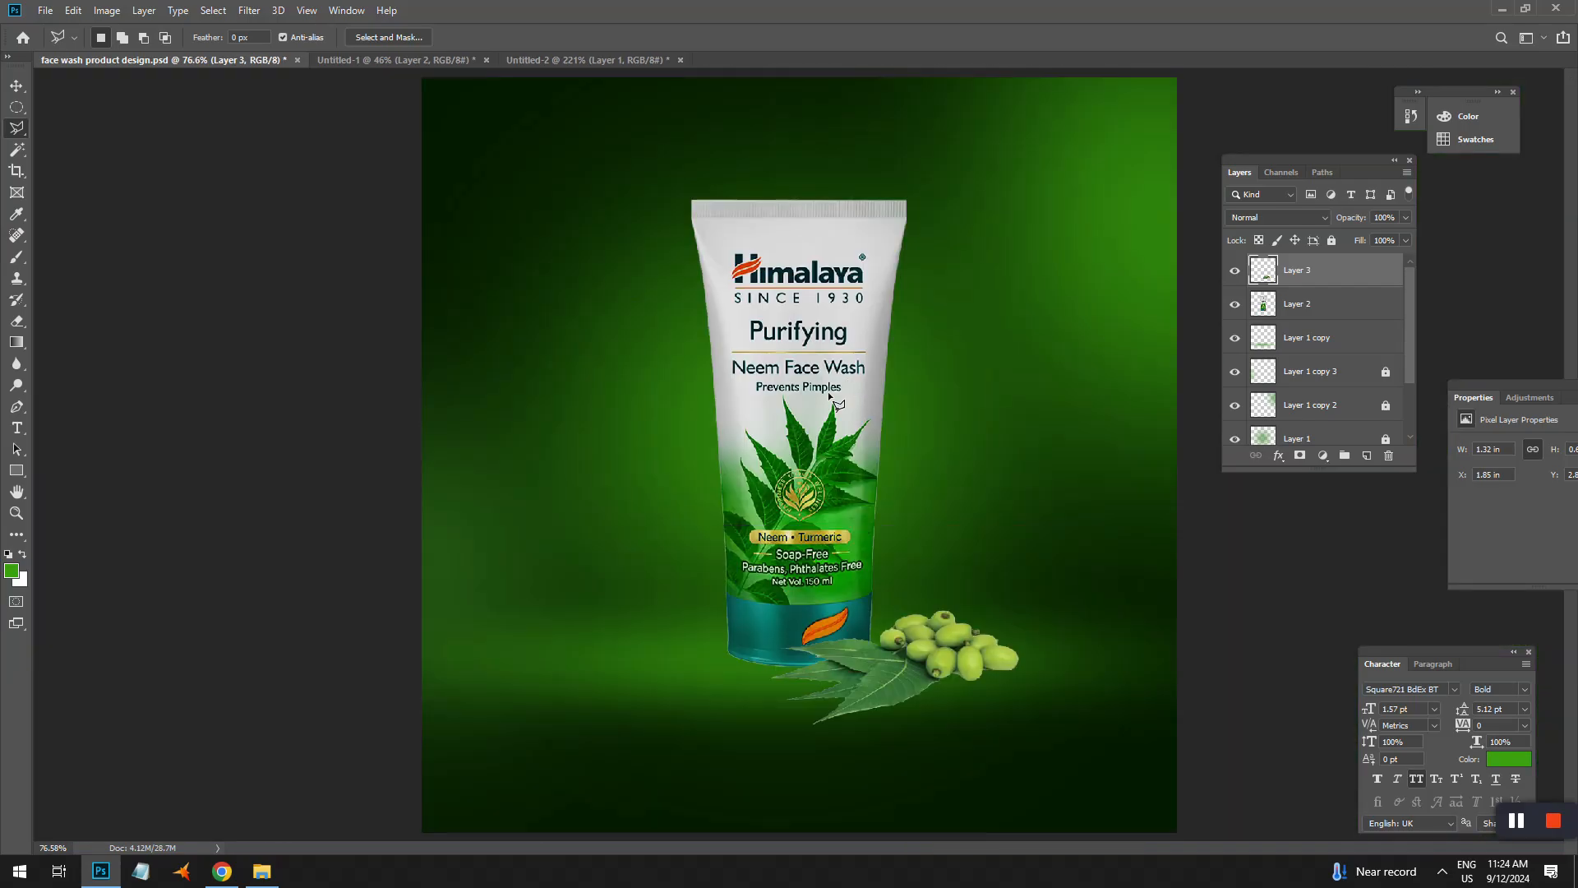
- Retouch the neem leaves and fruits with the Dodge tool at Midtones range and 54% exposure, and save the document
key("v")
key("ctrl+plus")
mouse_move(1021, 718)
left_mouse_down()
mouse_move(1019, 646)
mouse_move(904, 569)
left_mouse_up()
left_click(18, 383)
left_click(993, 589, "ctrl")
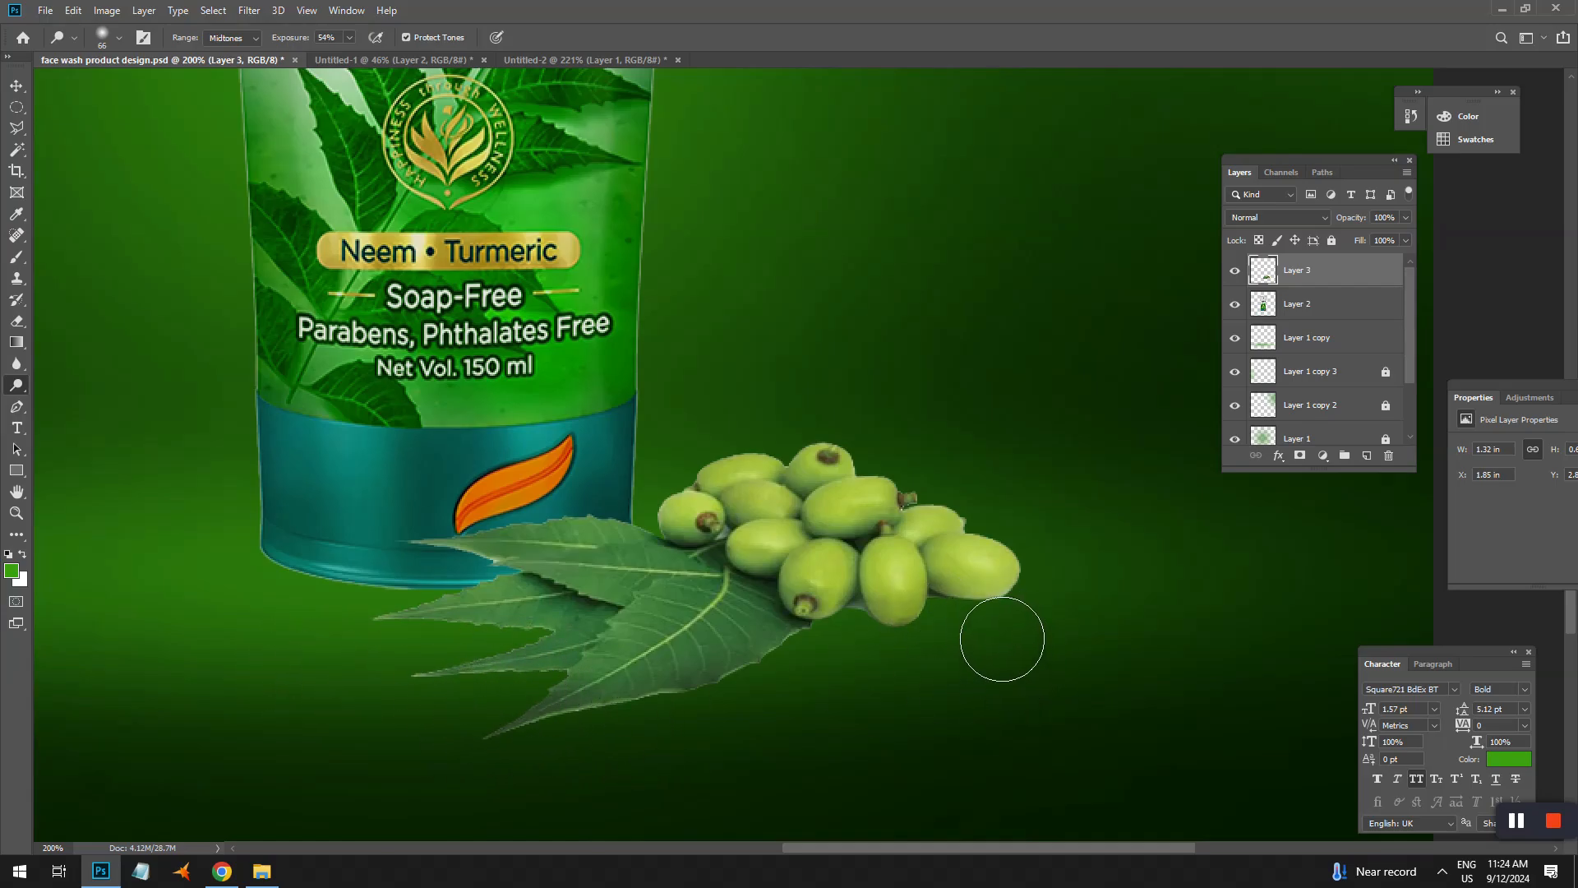
key("ctrl+s")
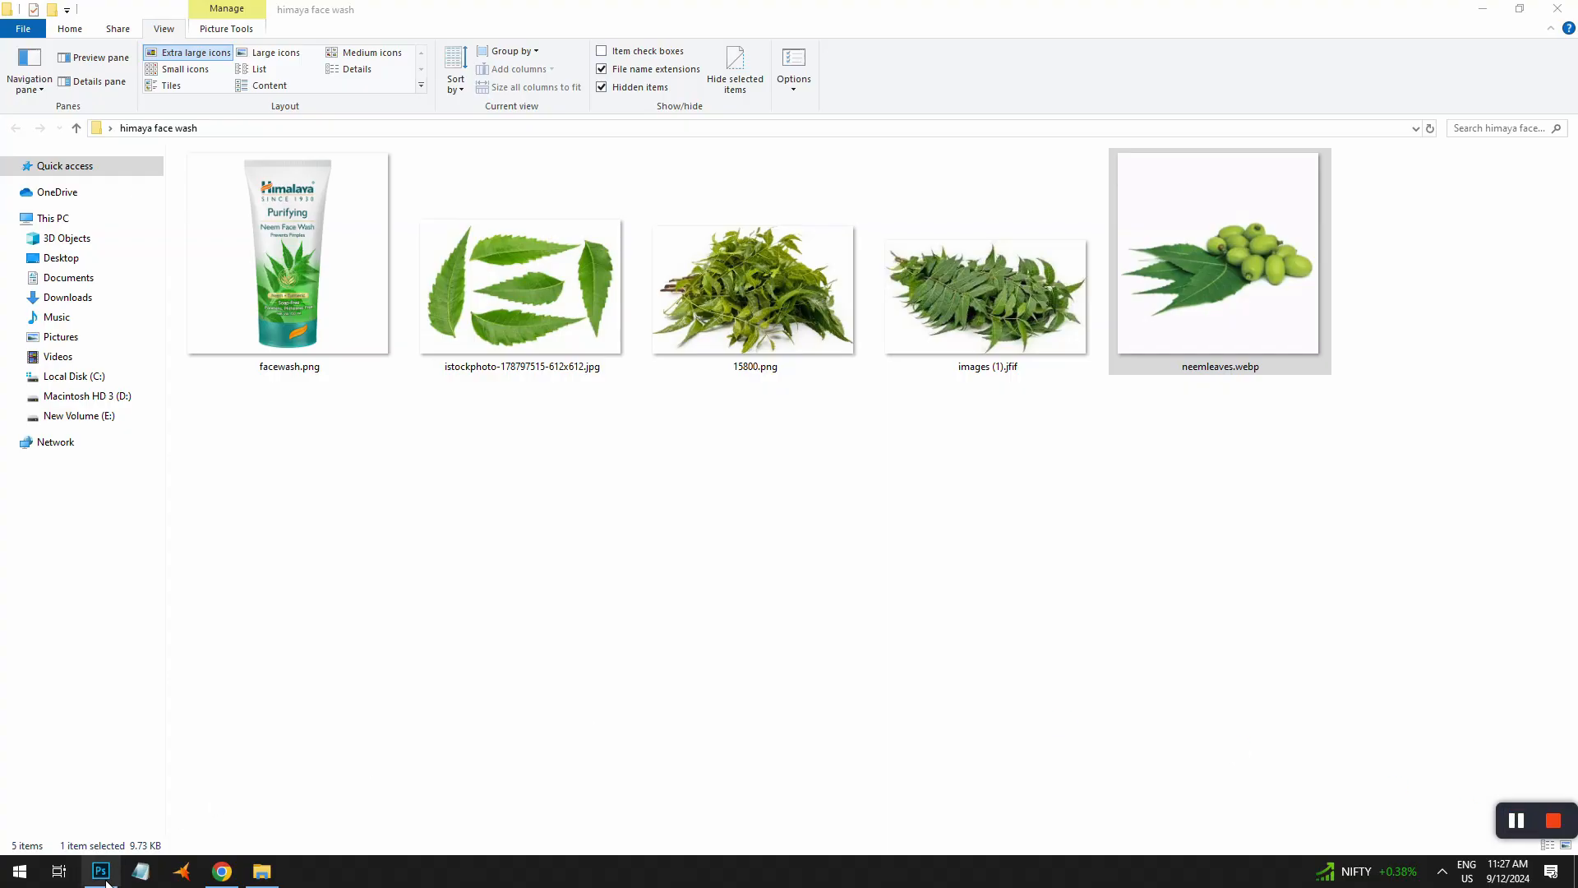
- Switch back to Photoshop, load the tube's outline on Layer 2 as a selection and contract it by 2 pixels
left_click(101, 876)
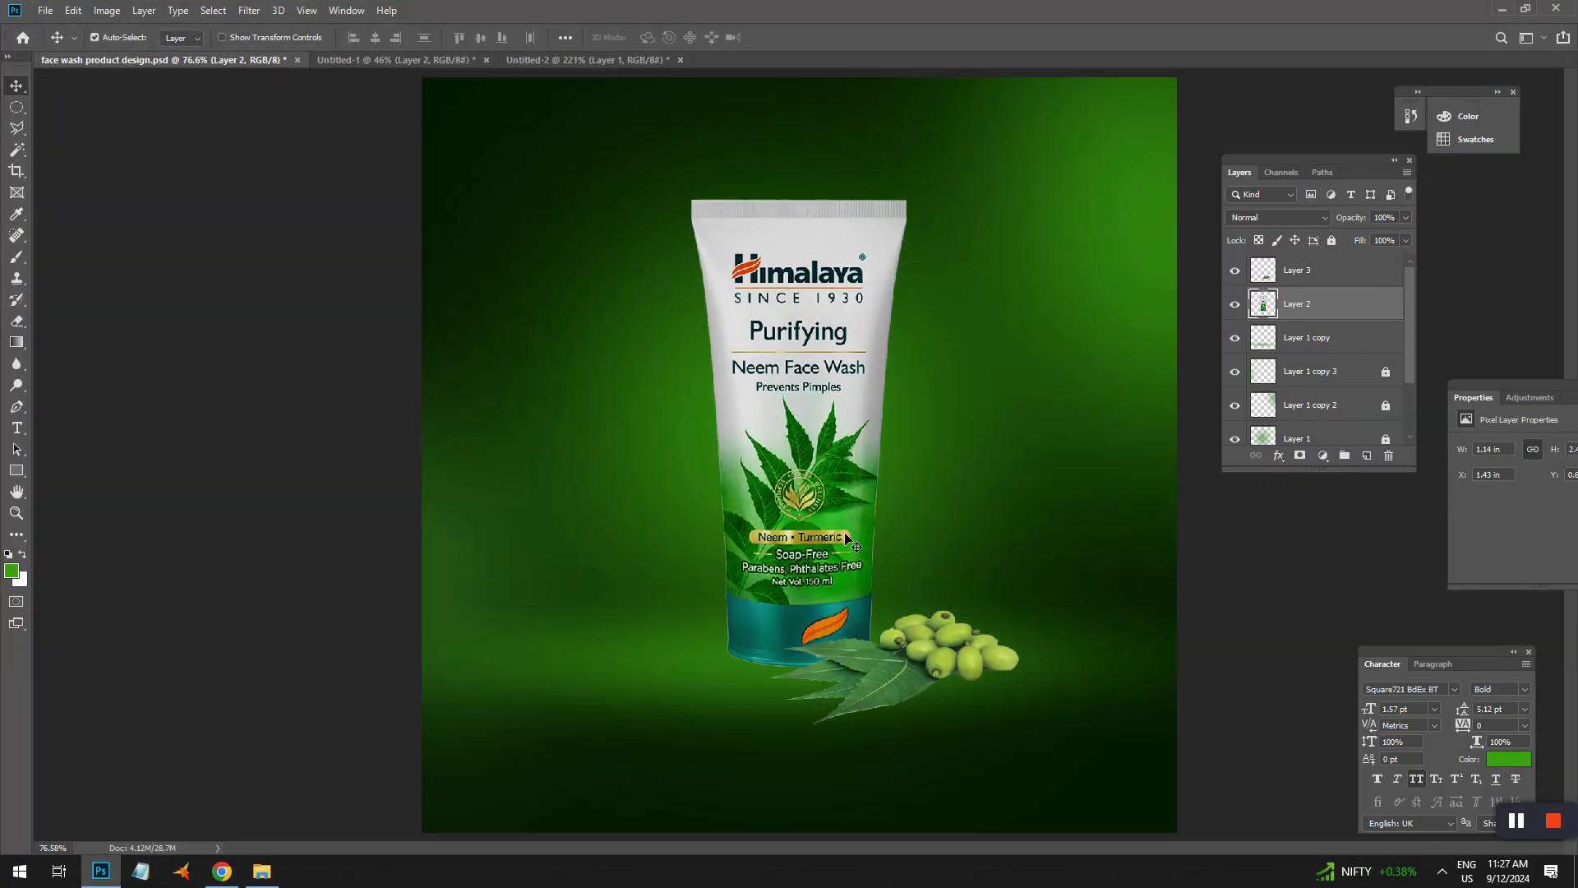
key("ctrl+1")
scroll(836, 562, "up", 1)
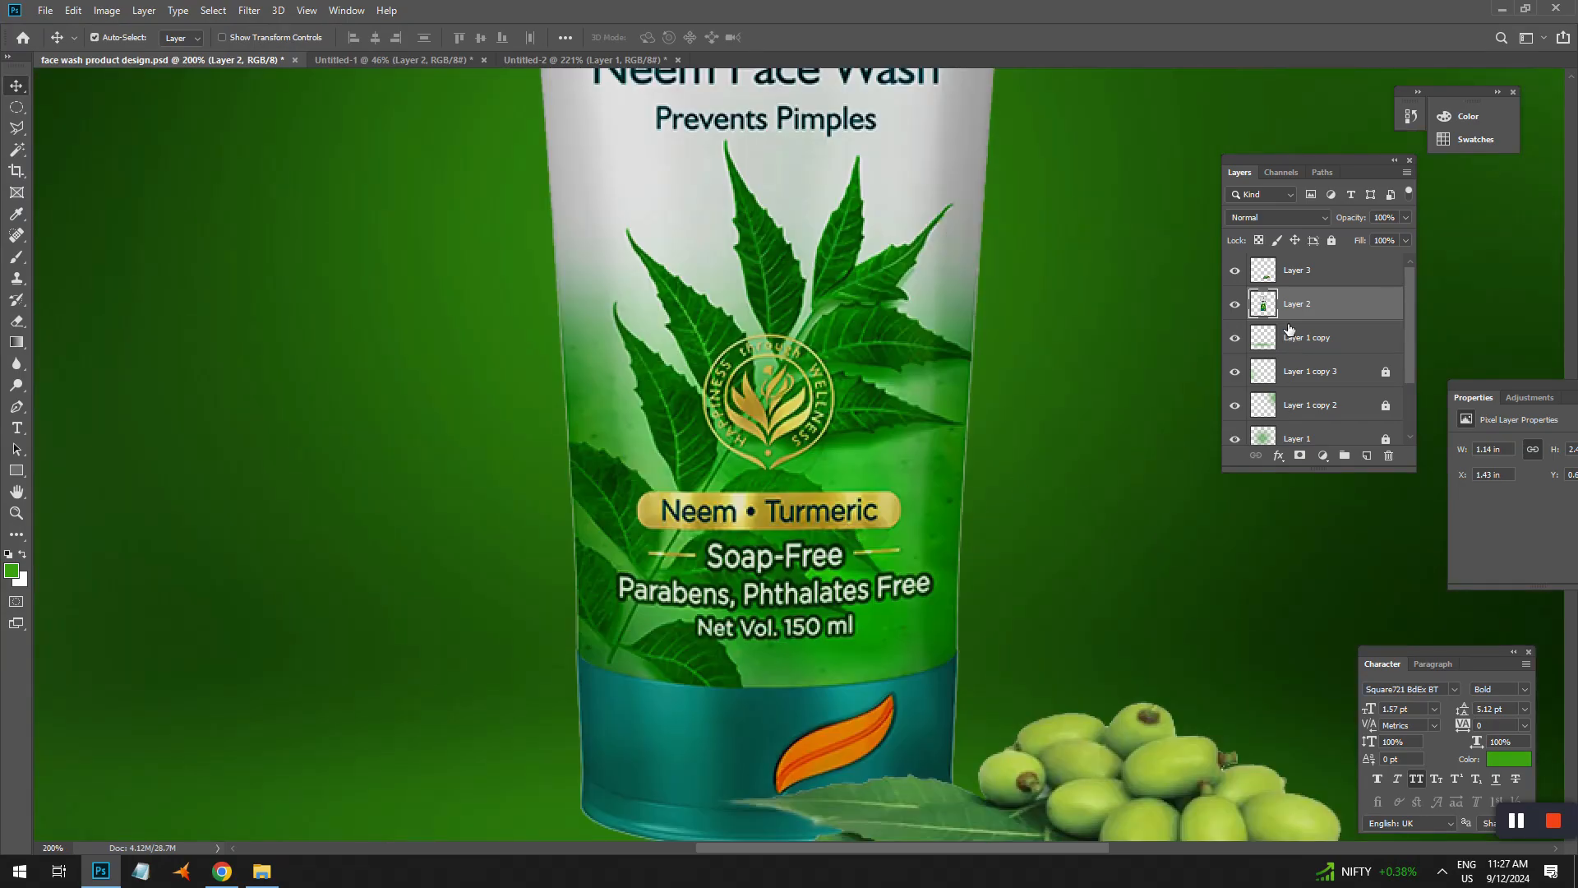
left_click(1263, 306, "ctrl")
left_click(17, 106)
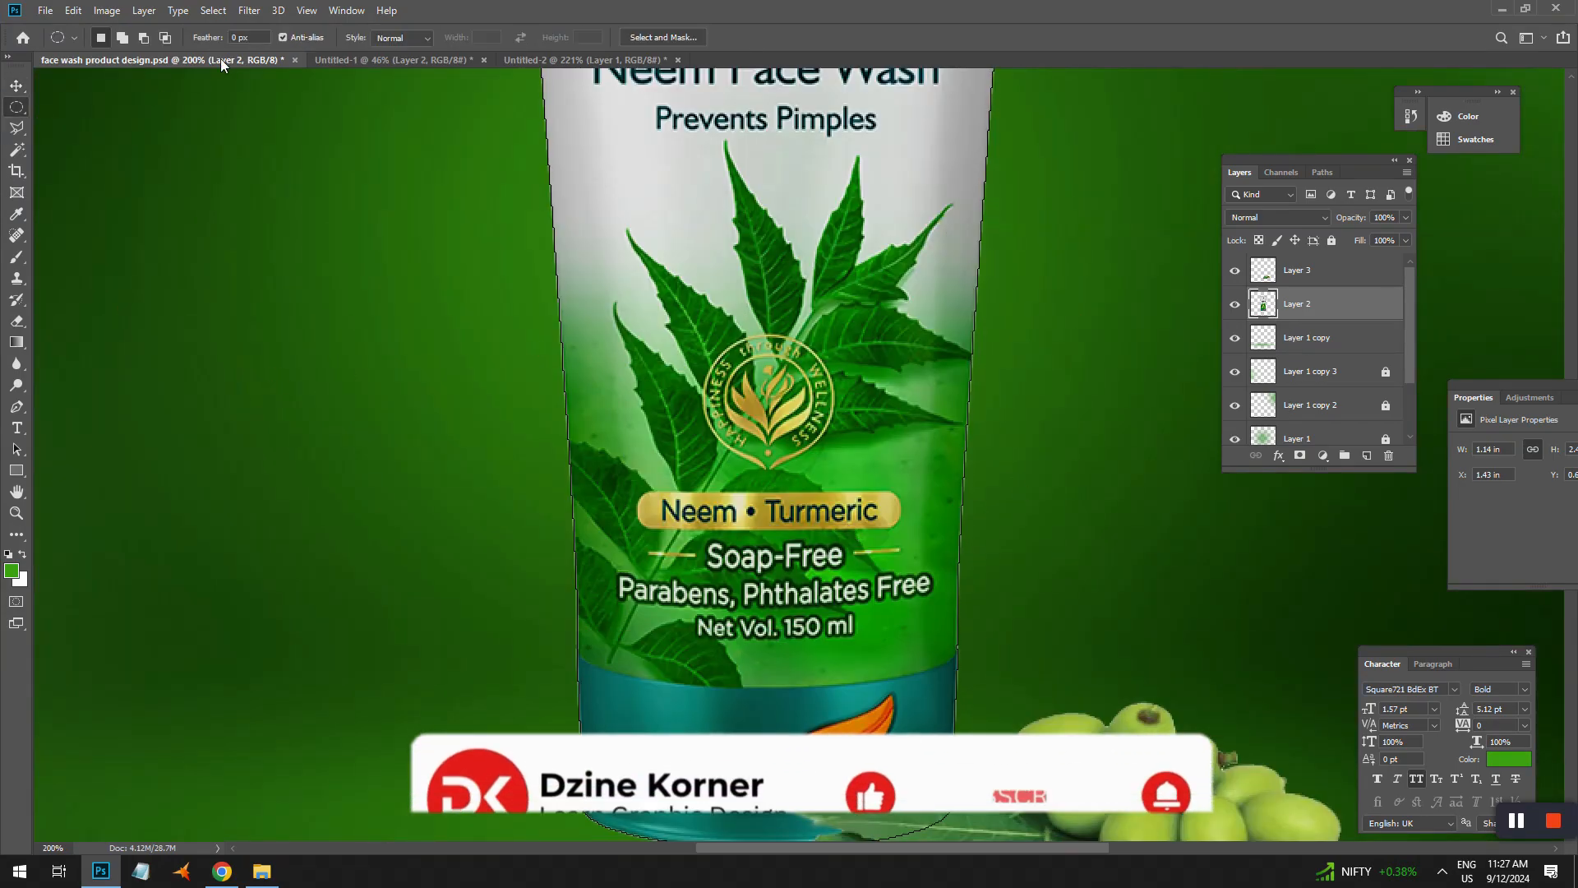
left_click(214, 11)
mouse_move(321, 243)
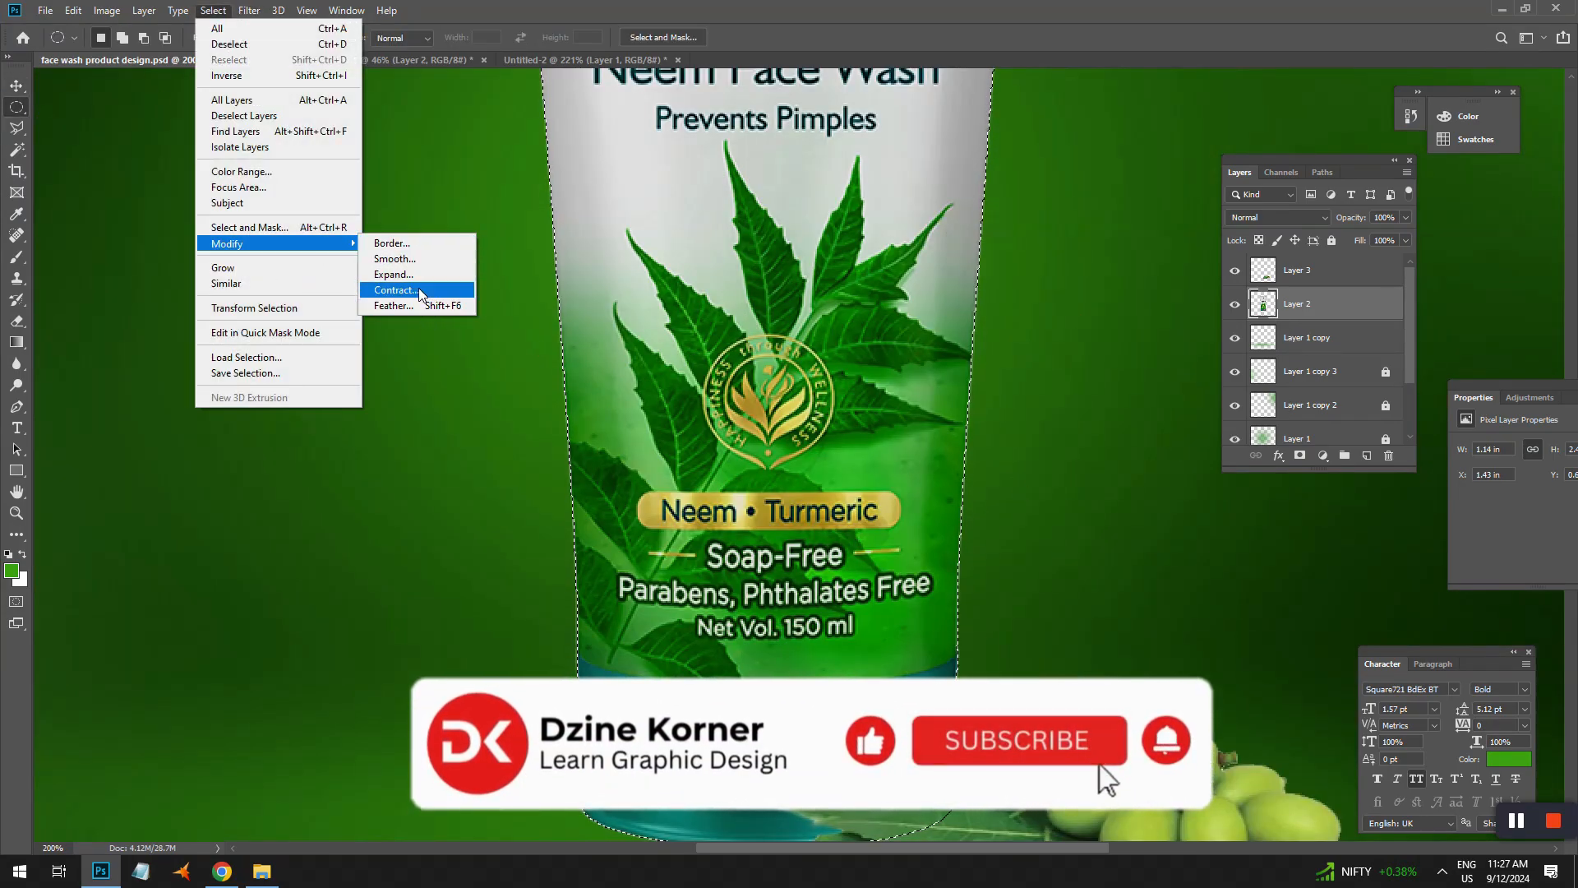
left_click(409, 290)
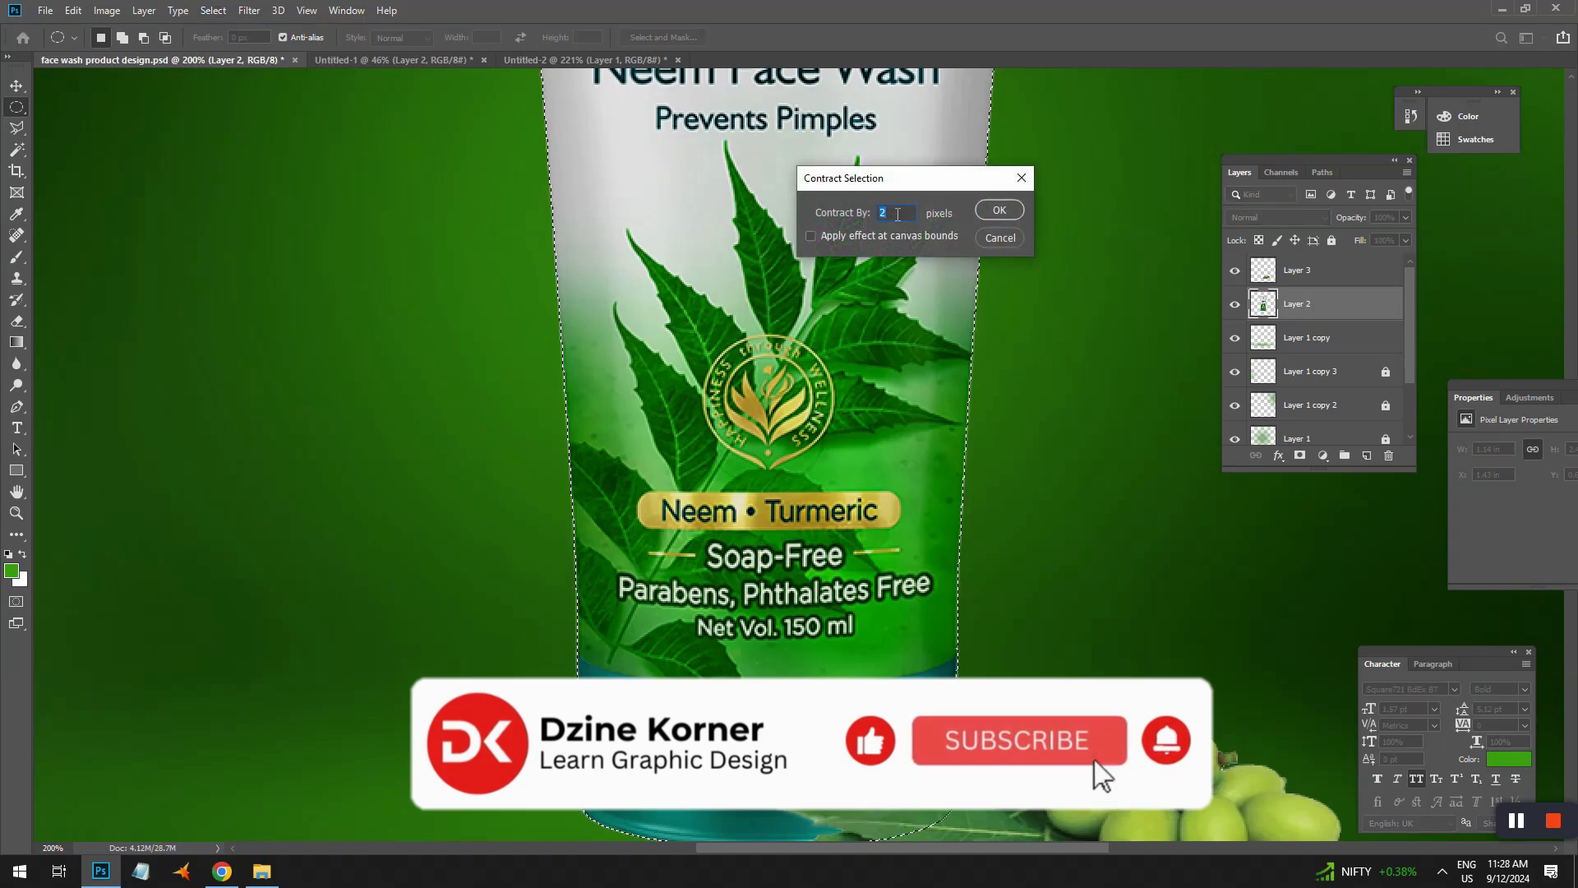
key("Return")
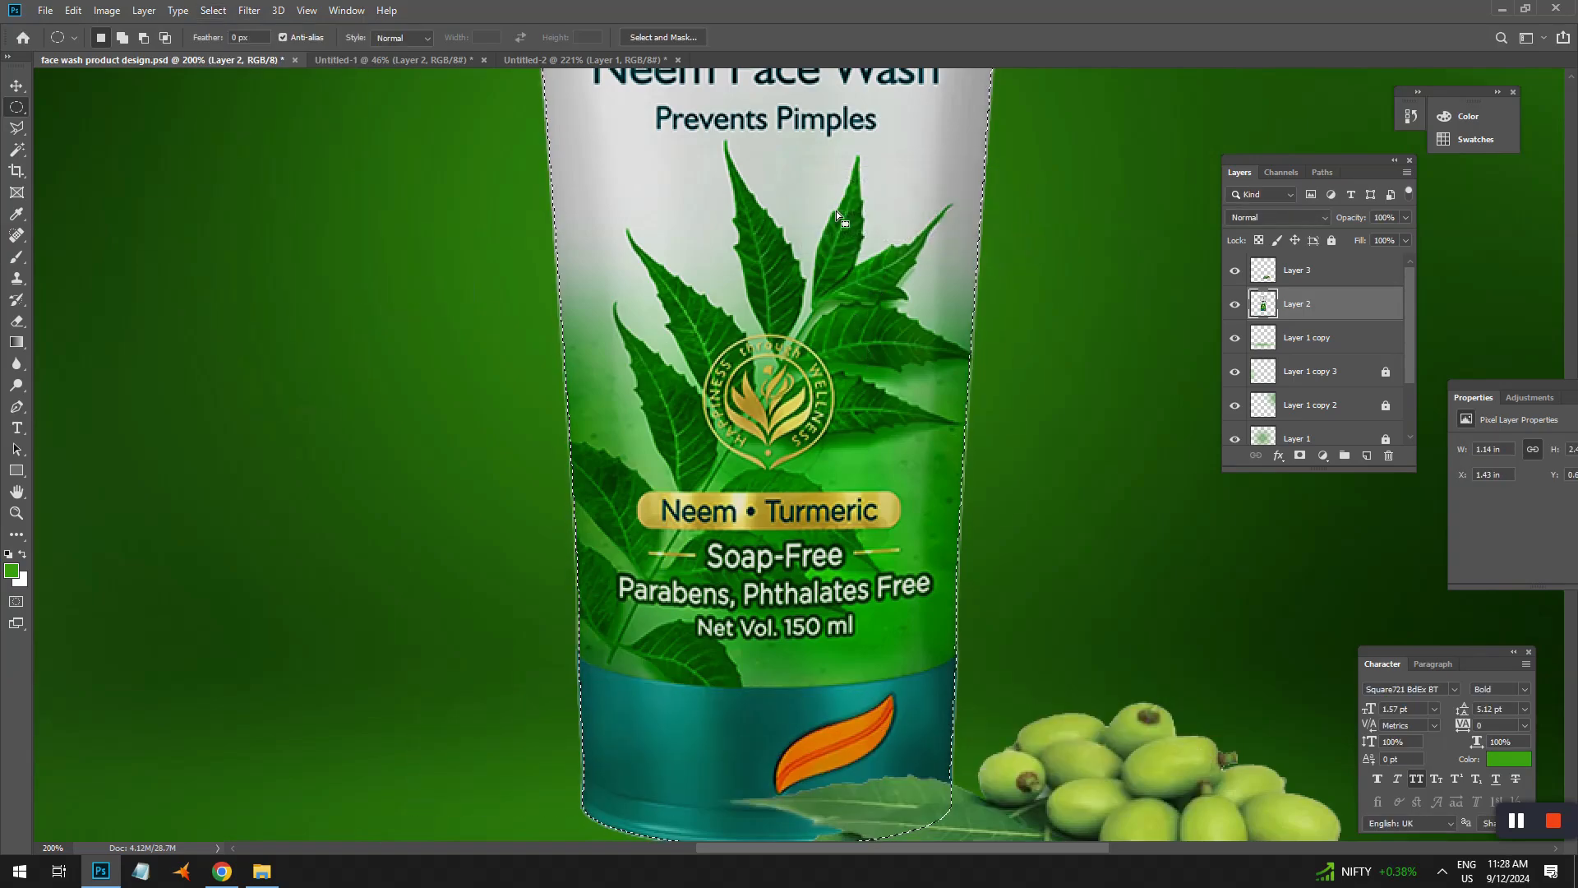
- Trim the thin fringe outside the contracted tube outline on Layer 2 and deselect
right_click(771, 330)
left_click(813, 355)
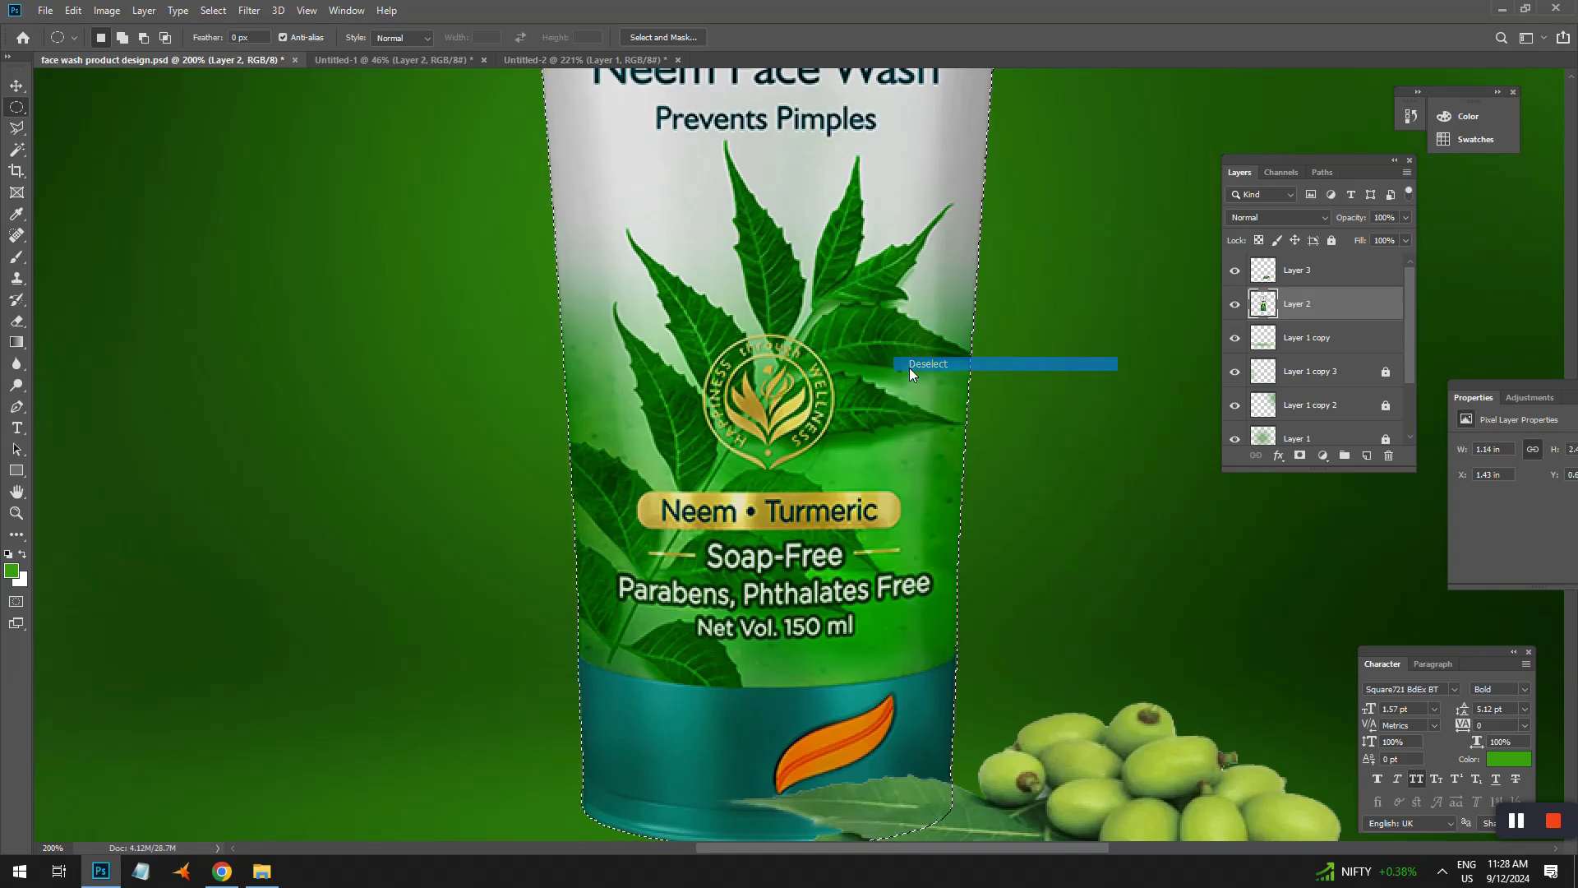
left_click_drag(860, 310, 762, 702)
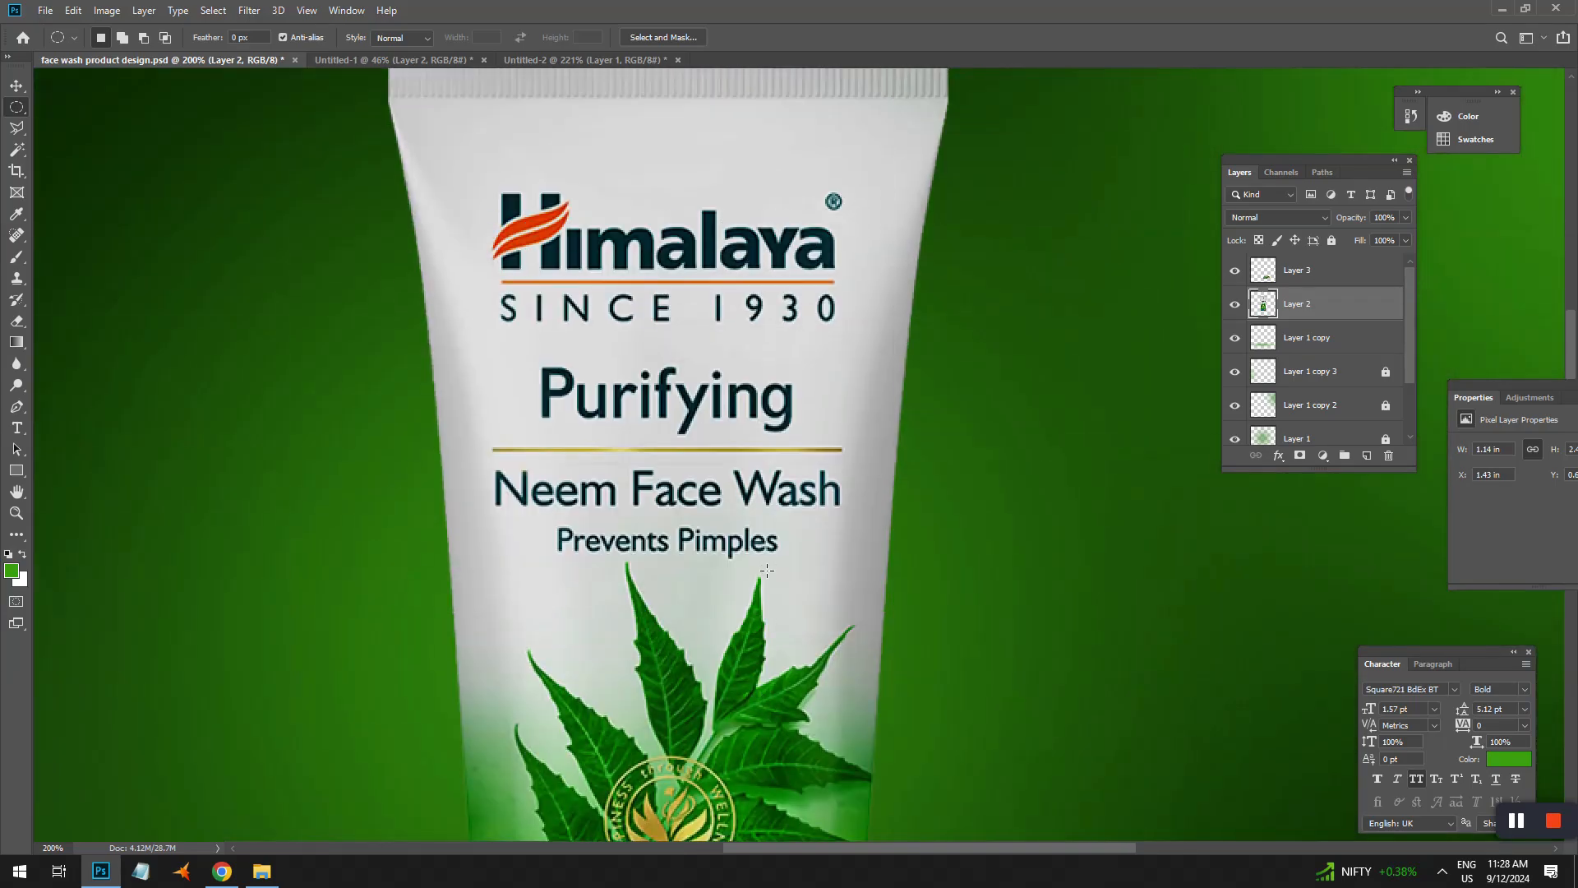
- Brighten the tube's side edges on Layer 2 with the Dodge tool, using a 155 px soft brush at Midtones range and 54% exposure
left_click(27, 384)
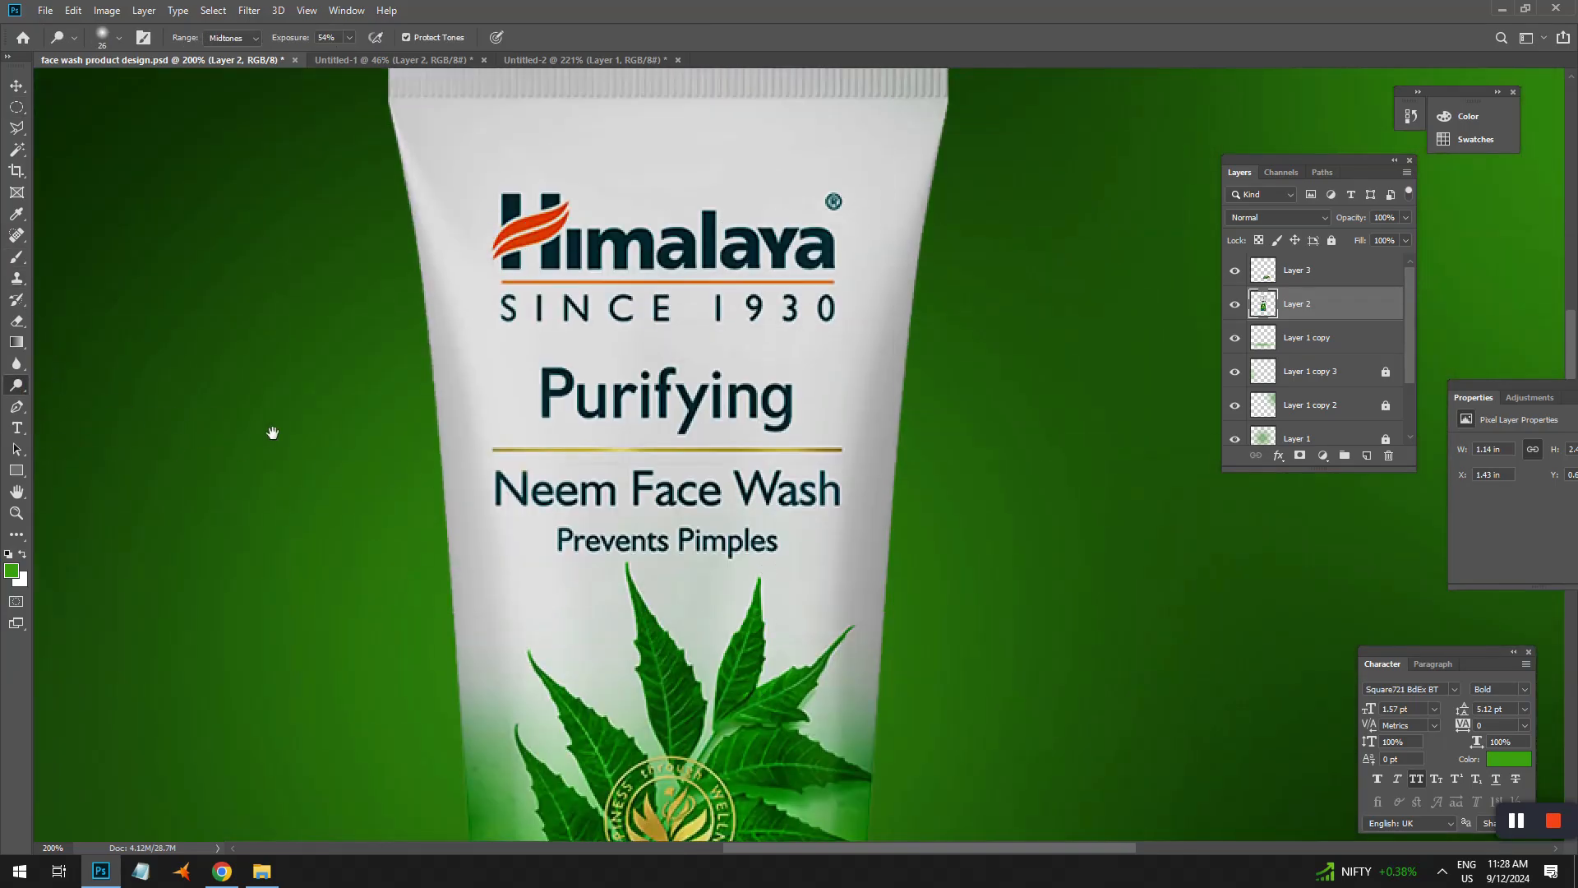
key("ctrl+minus")
right_click(462, 429)
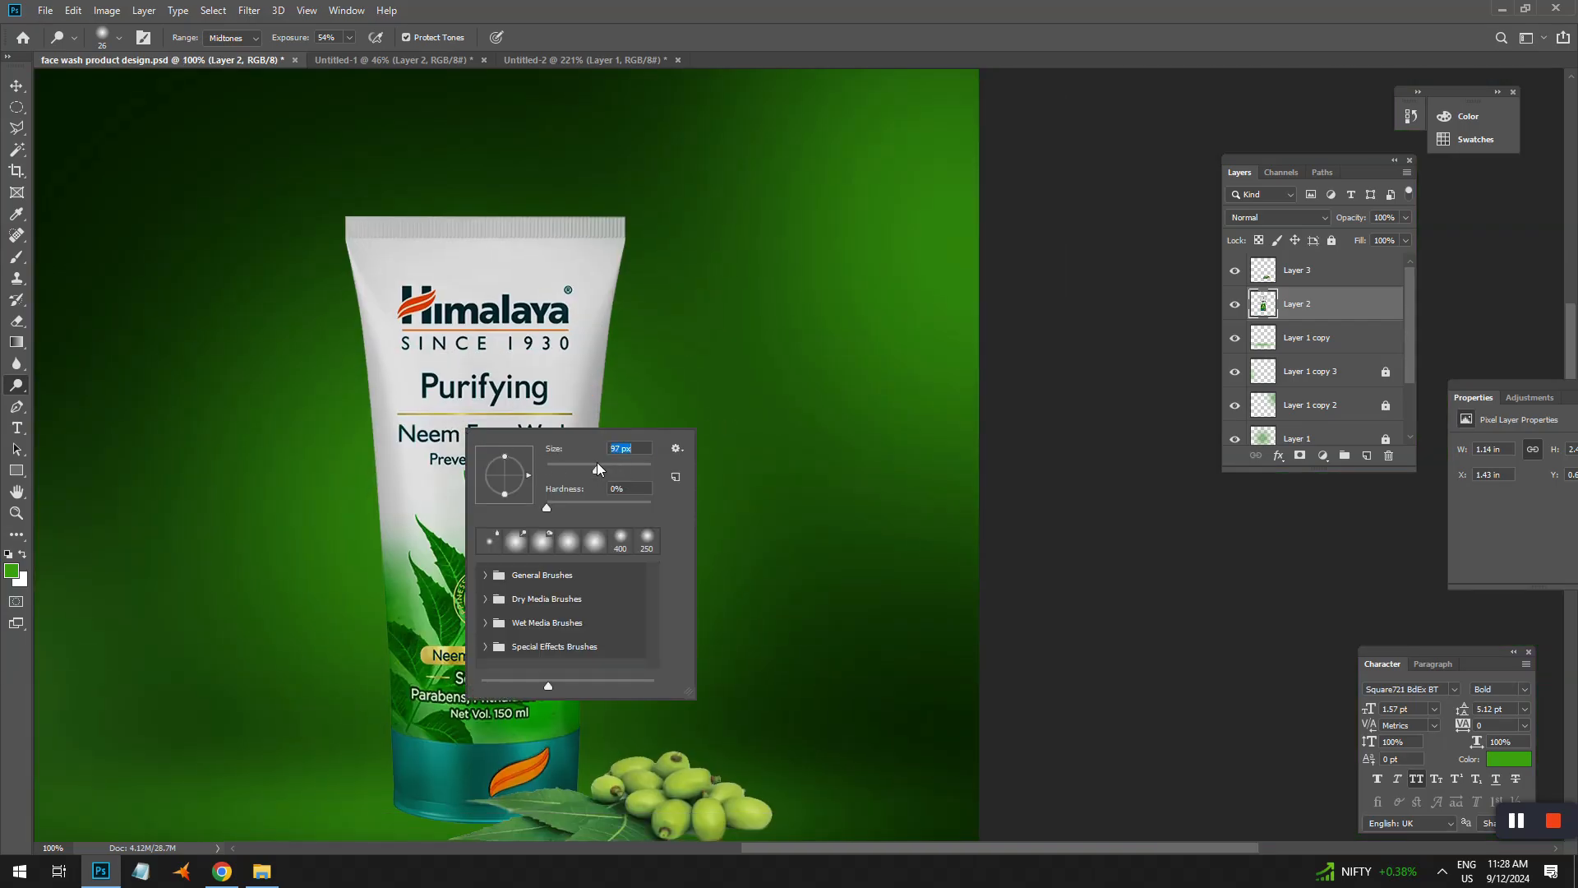
left_click_drag(597, 465, 613, 465)
left_click(919, 7)
left_click_drag(641, 313, 607, 736)
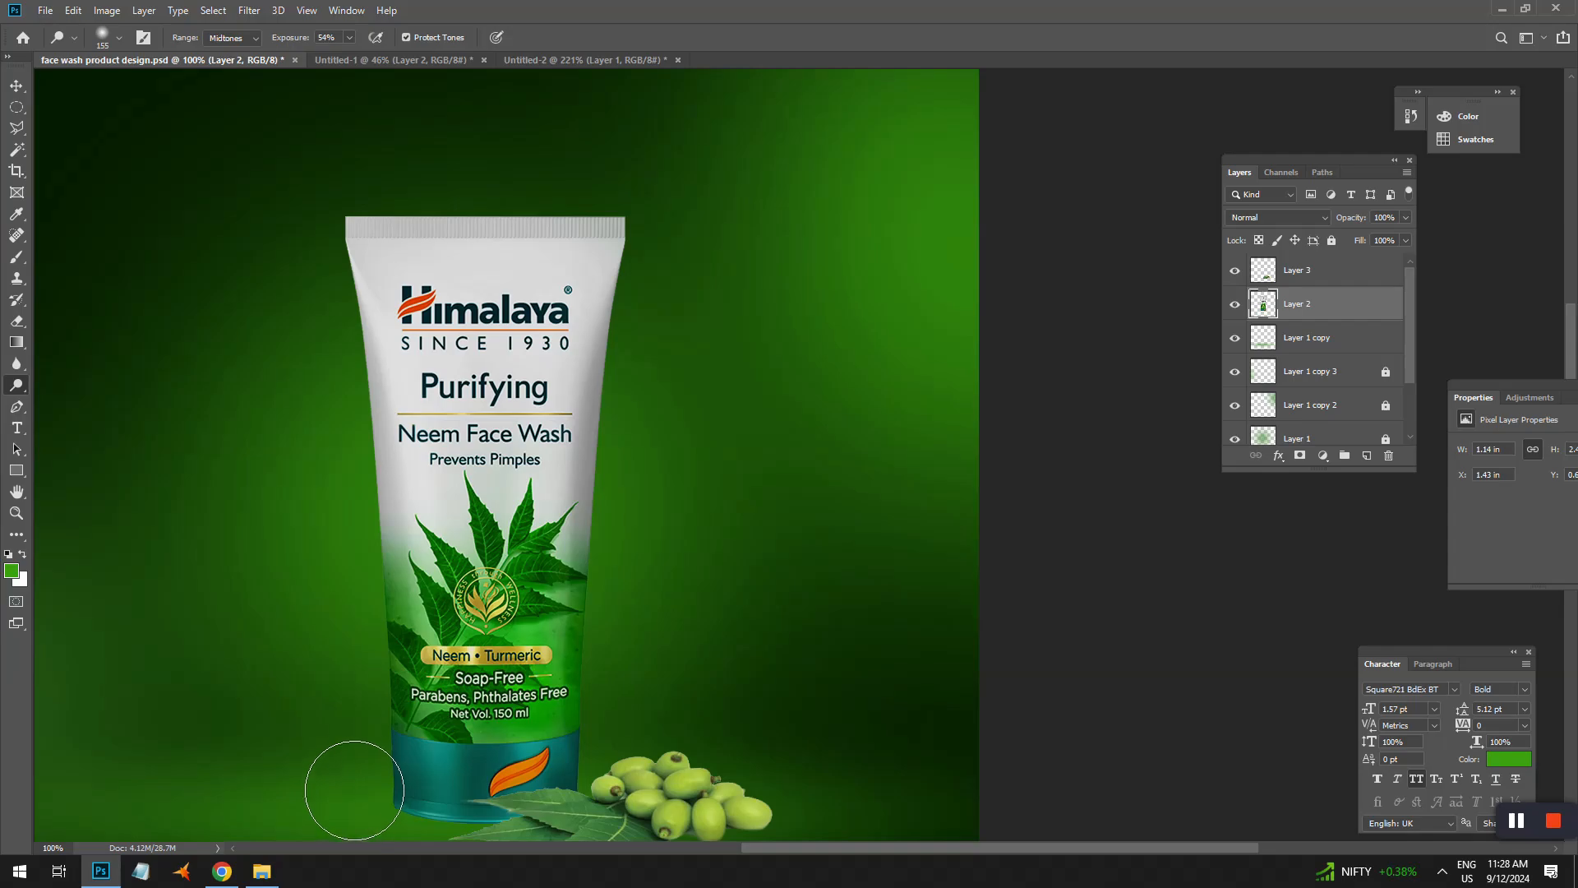
left_click_drag(358, 812, 393, 259)
left_click_drag(572, 809, 590, 399)
left_click_drag(582, 465, 814, 233)
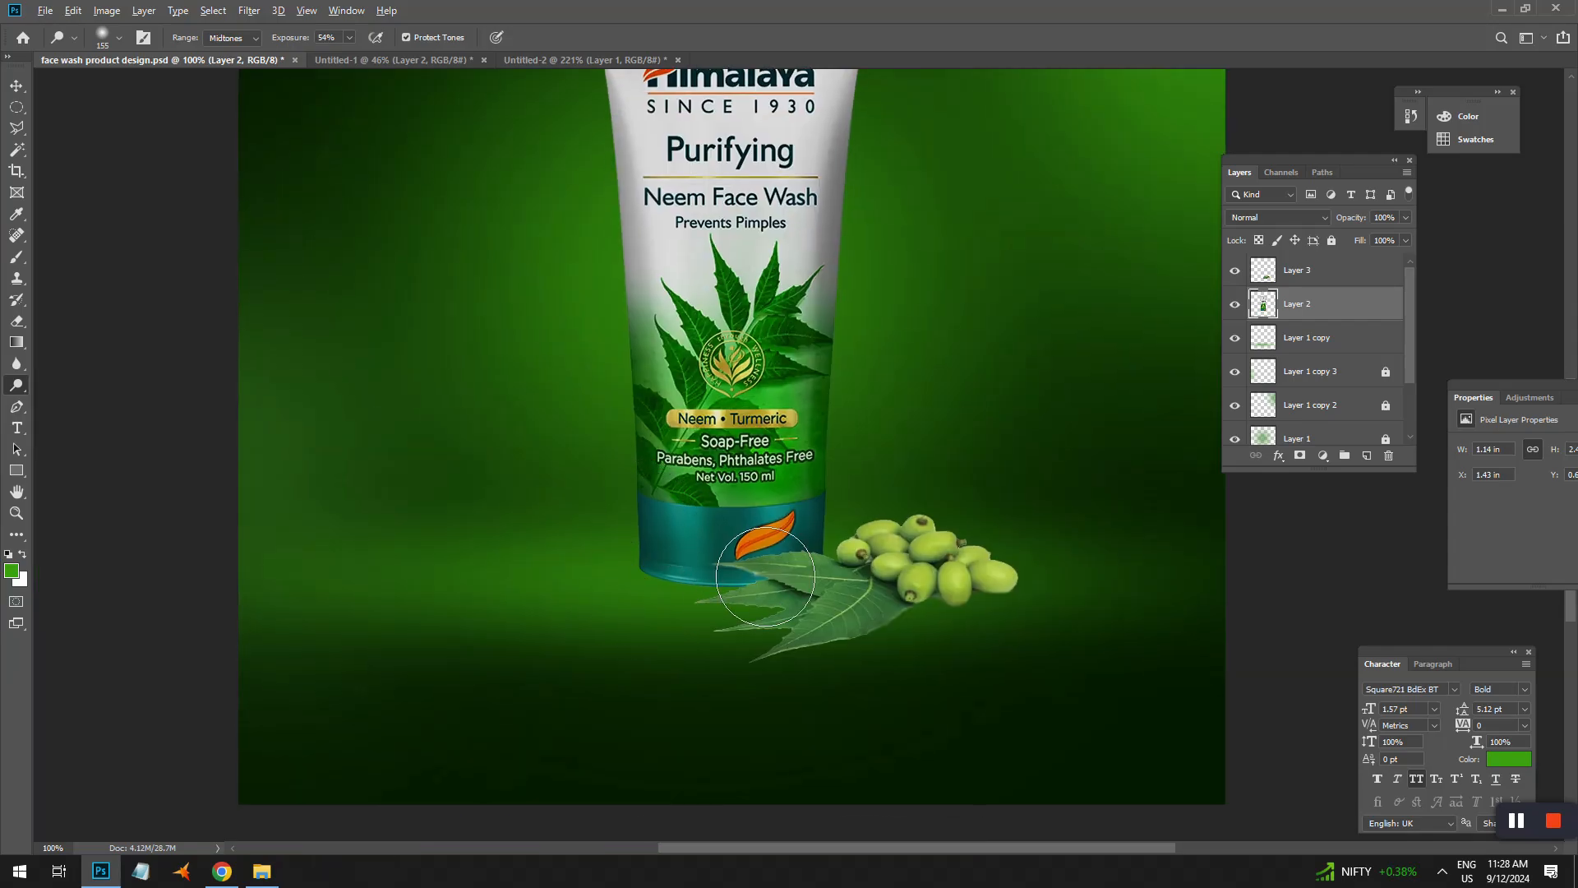
- Duplicate the neem leaves and fruits on Layer 3 and offset the copy slightly upward from the original
scroll(731, 505, "up", 2)
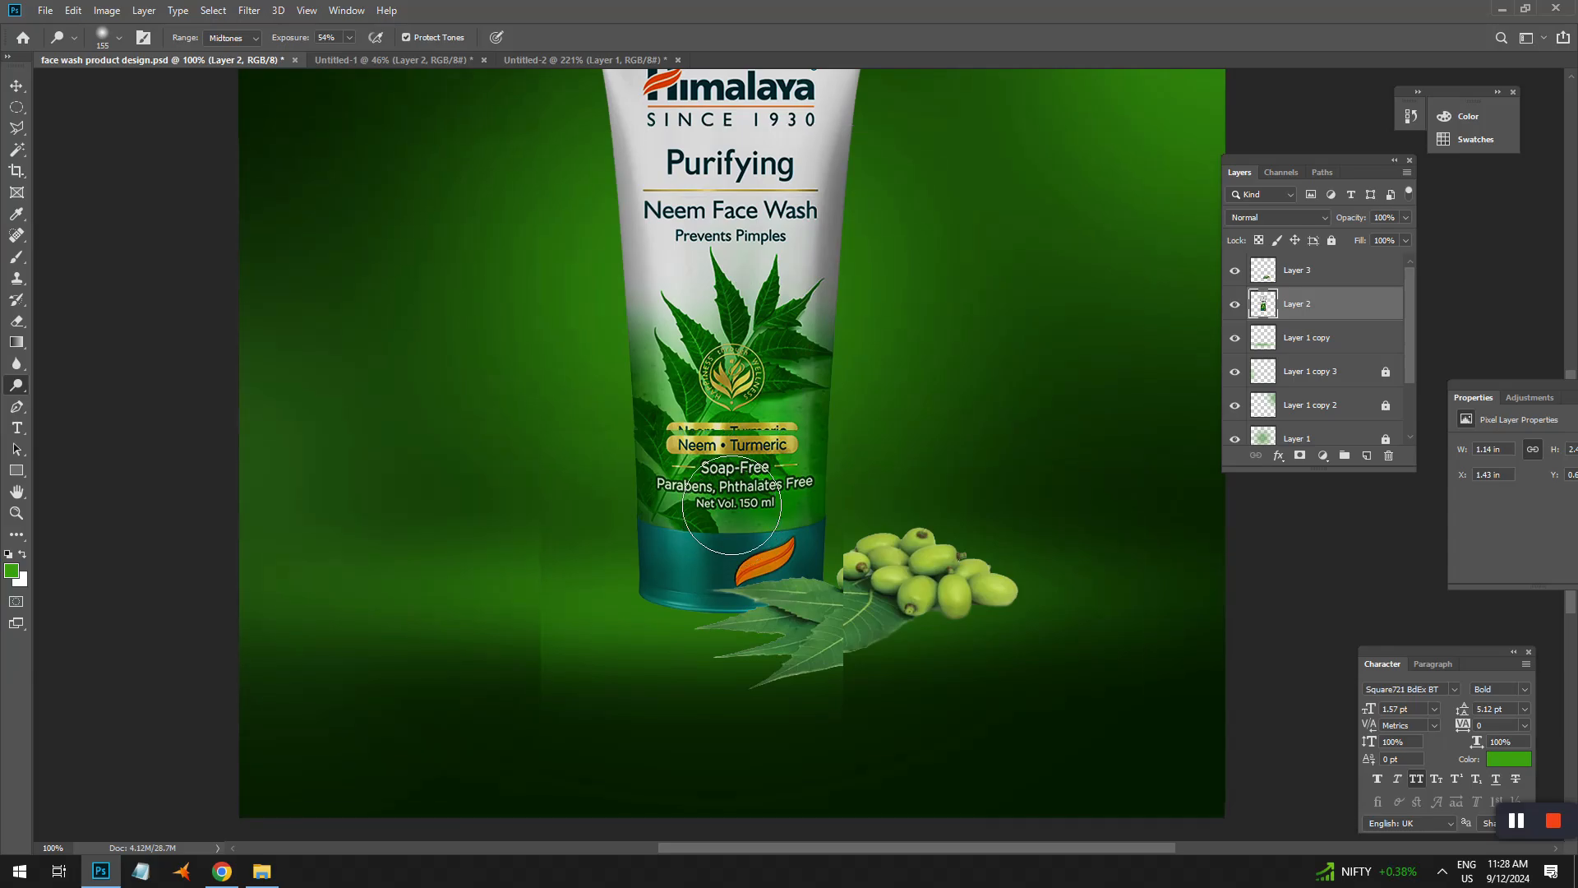
scroll(730, 505, "up", 5)
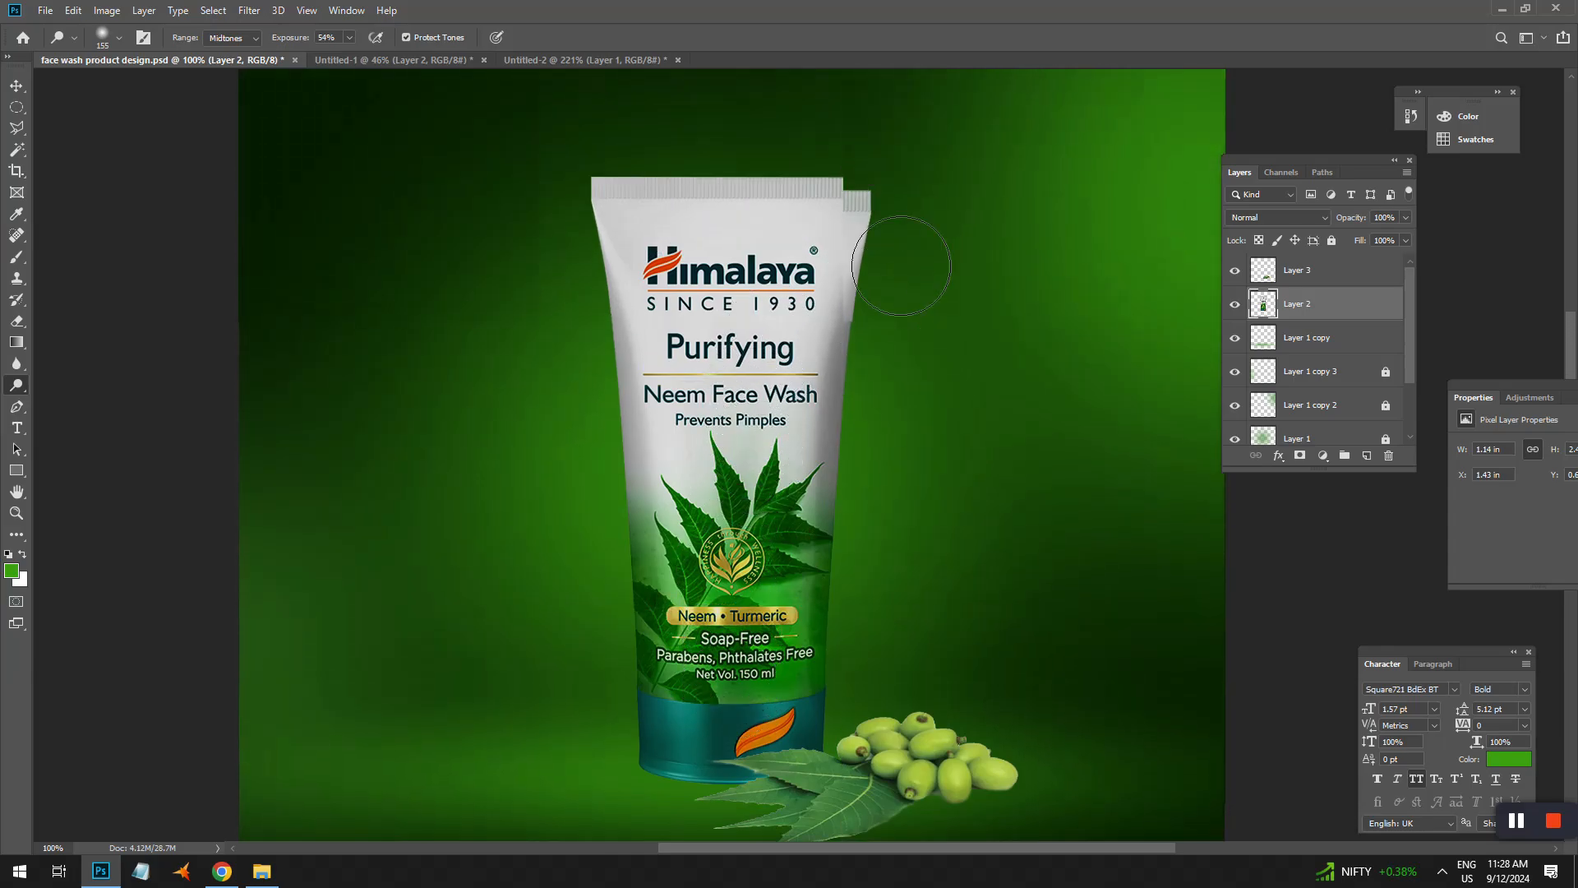
scroll(901, 266, "up", 1)
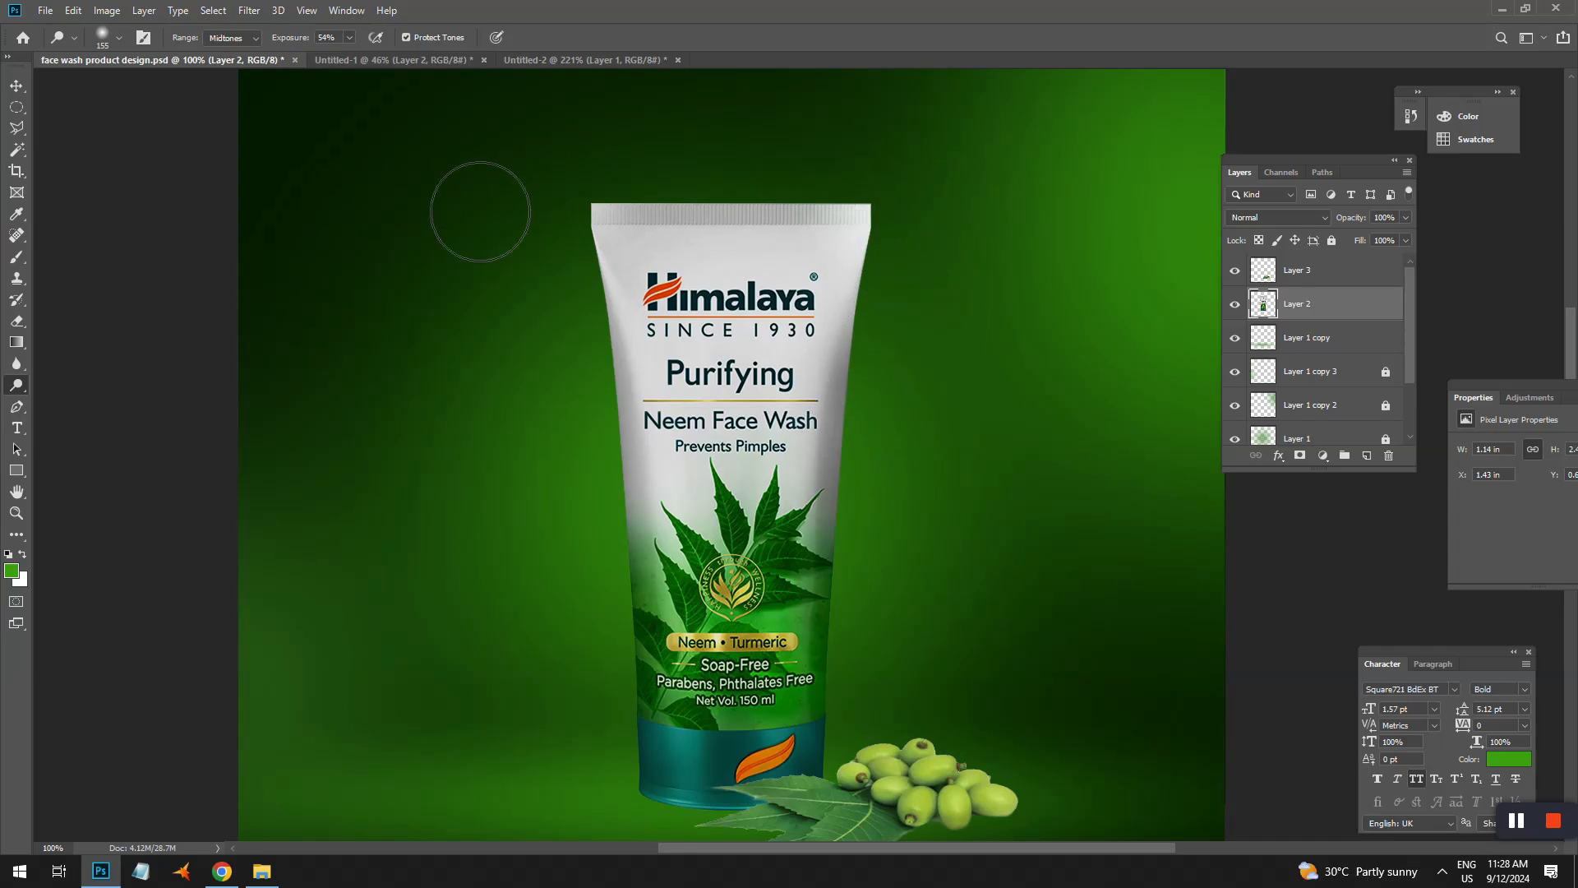
scroll(744, 526, "down", 5)
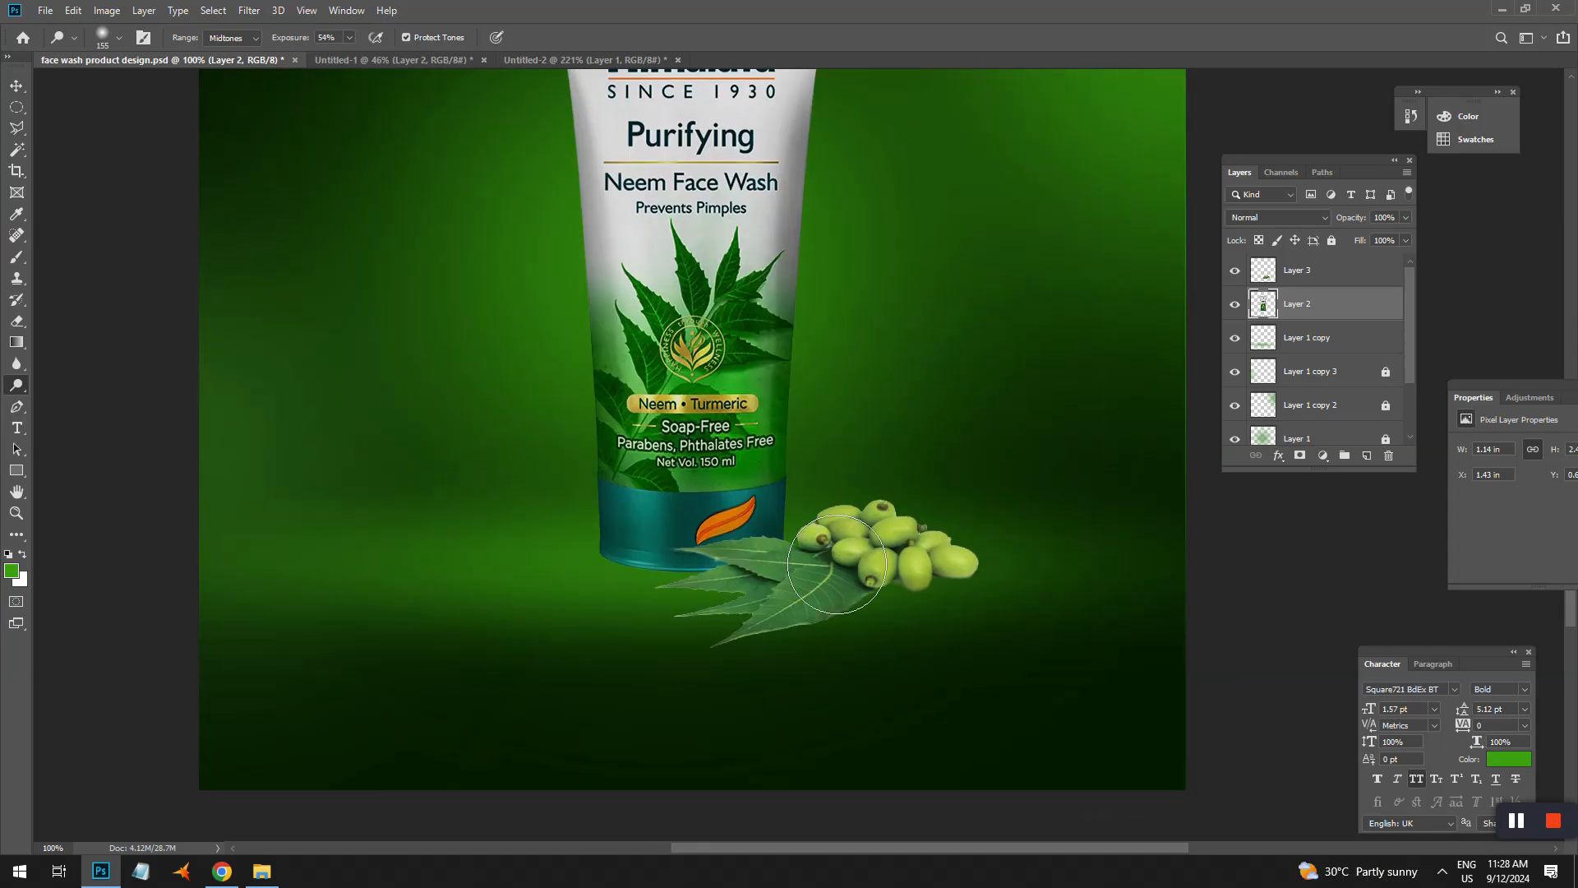
key("v")
left_click(845, 584)
left_click(16, 107)
right_click(1003, 250)
left_click(970, 490)
key("v")
left_click(917, 555, "ctrl")
left_click_drag(846, 583, 848, 575)
- Darken the lower neem layer, Layer 3, with legacy Brightness/Contrast at brightness -100 and contrast 88
left_click(1345, 310)
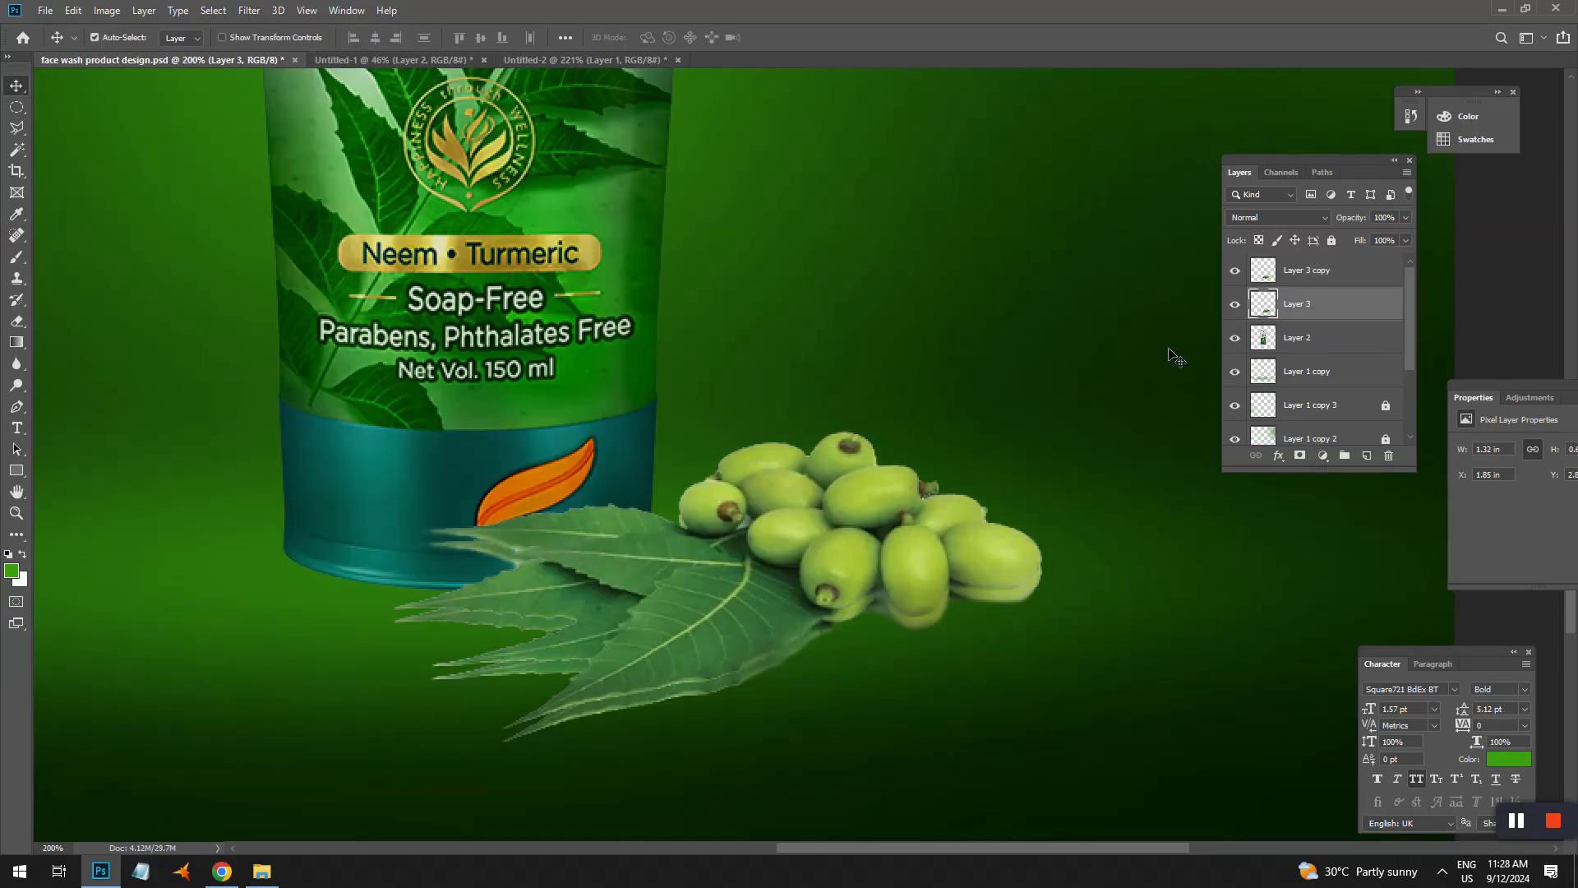
left_click(106, 10)
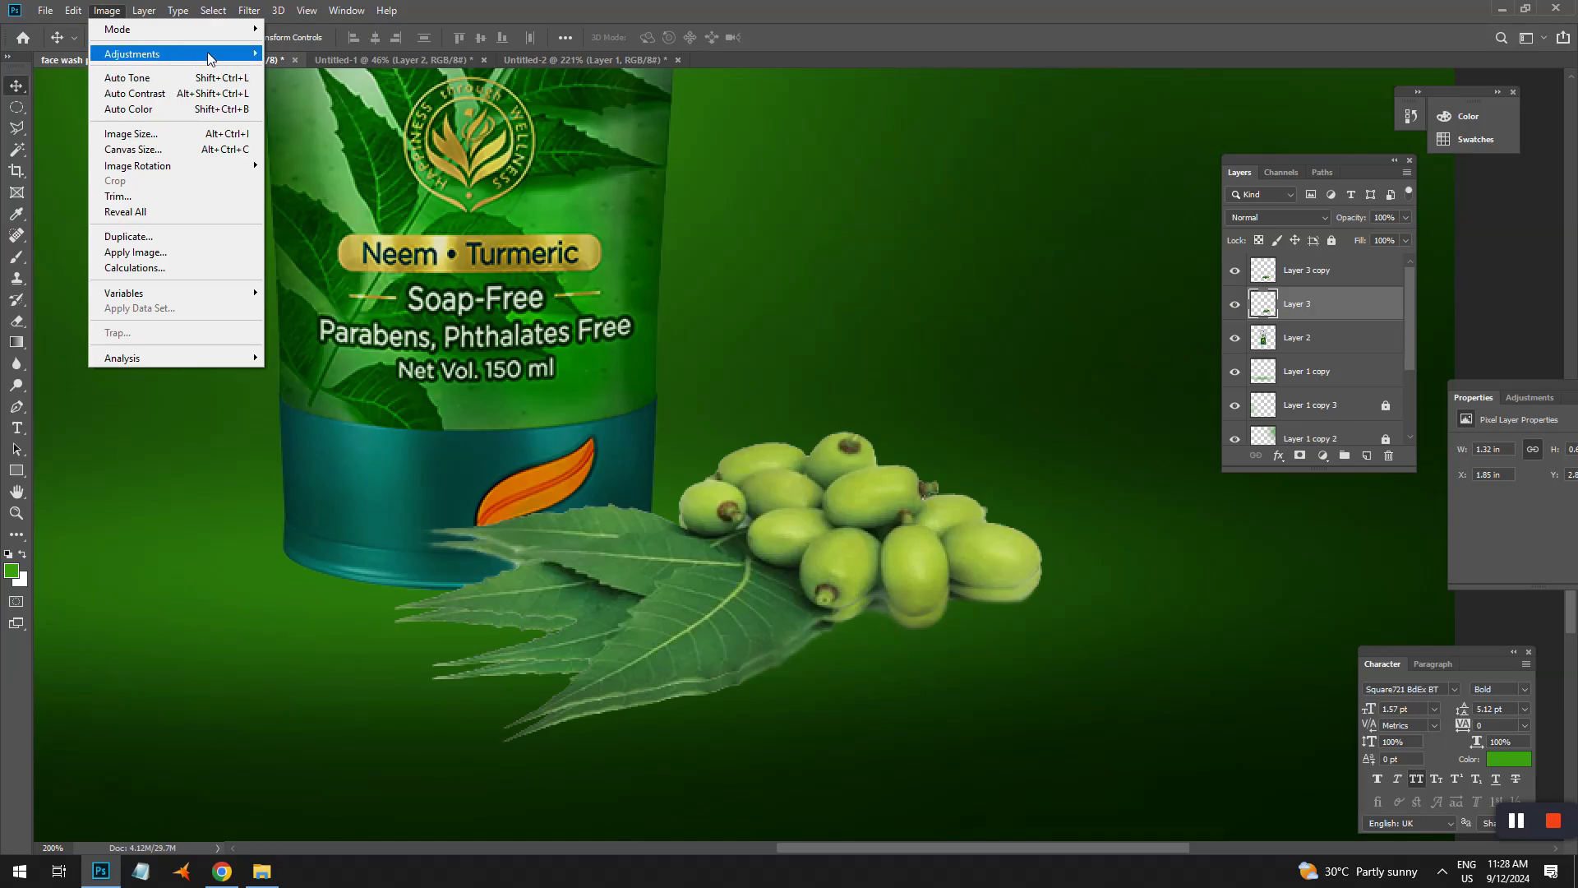
mouse_move(131, 48)
left_click(323, 51)
left_click(1314, 178)
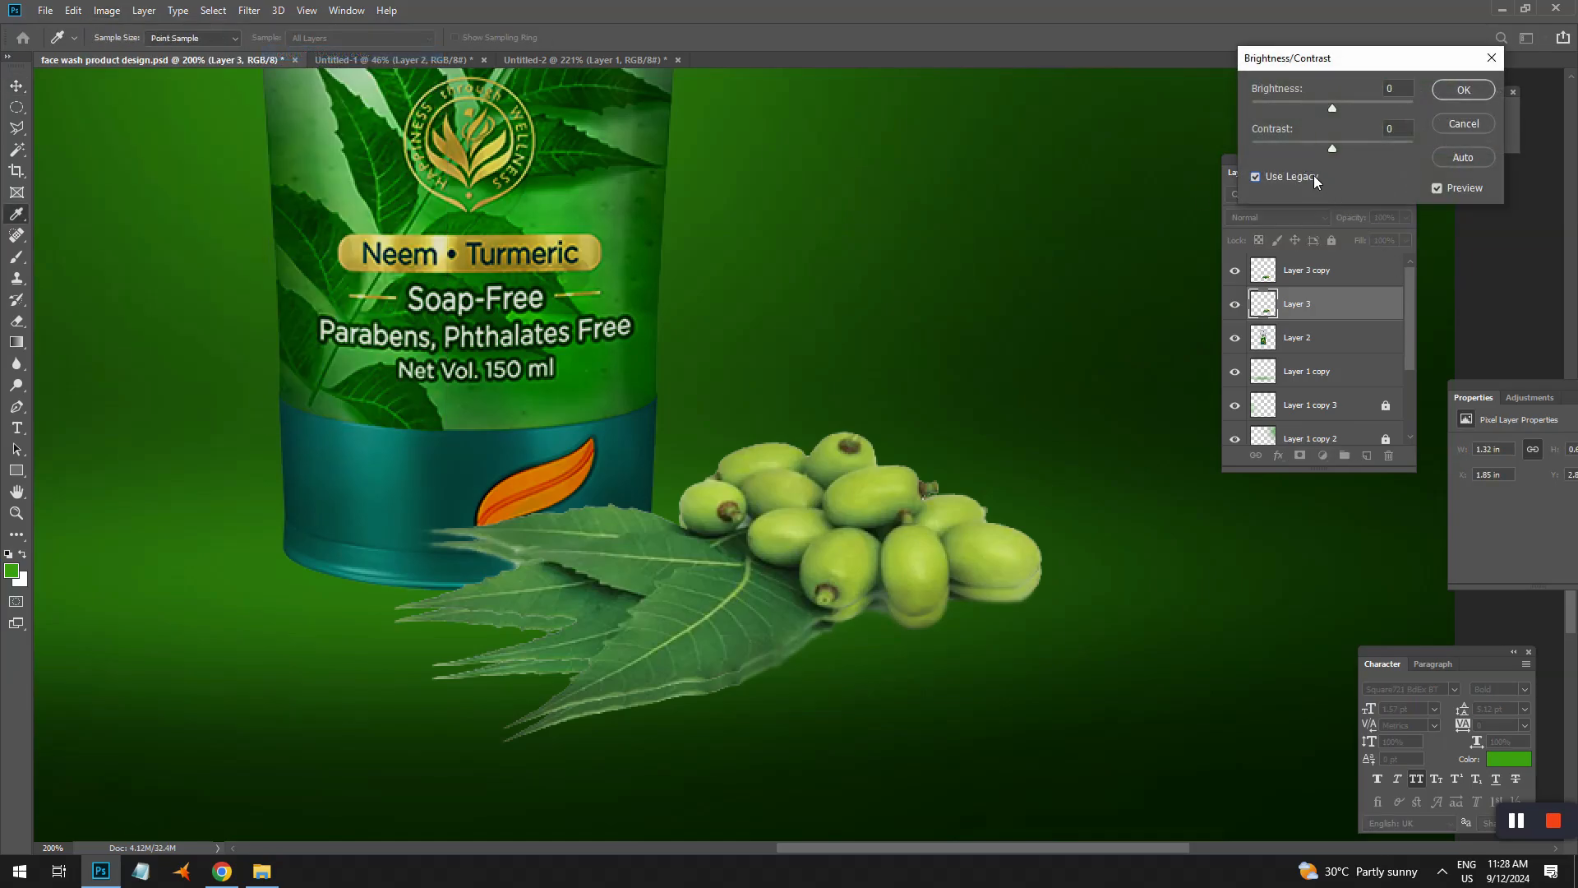
left_click_drag(1332, 108, 1249, 102)
left_click_drag(1330, 148, 1403, 152)
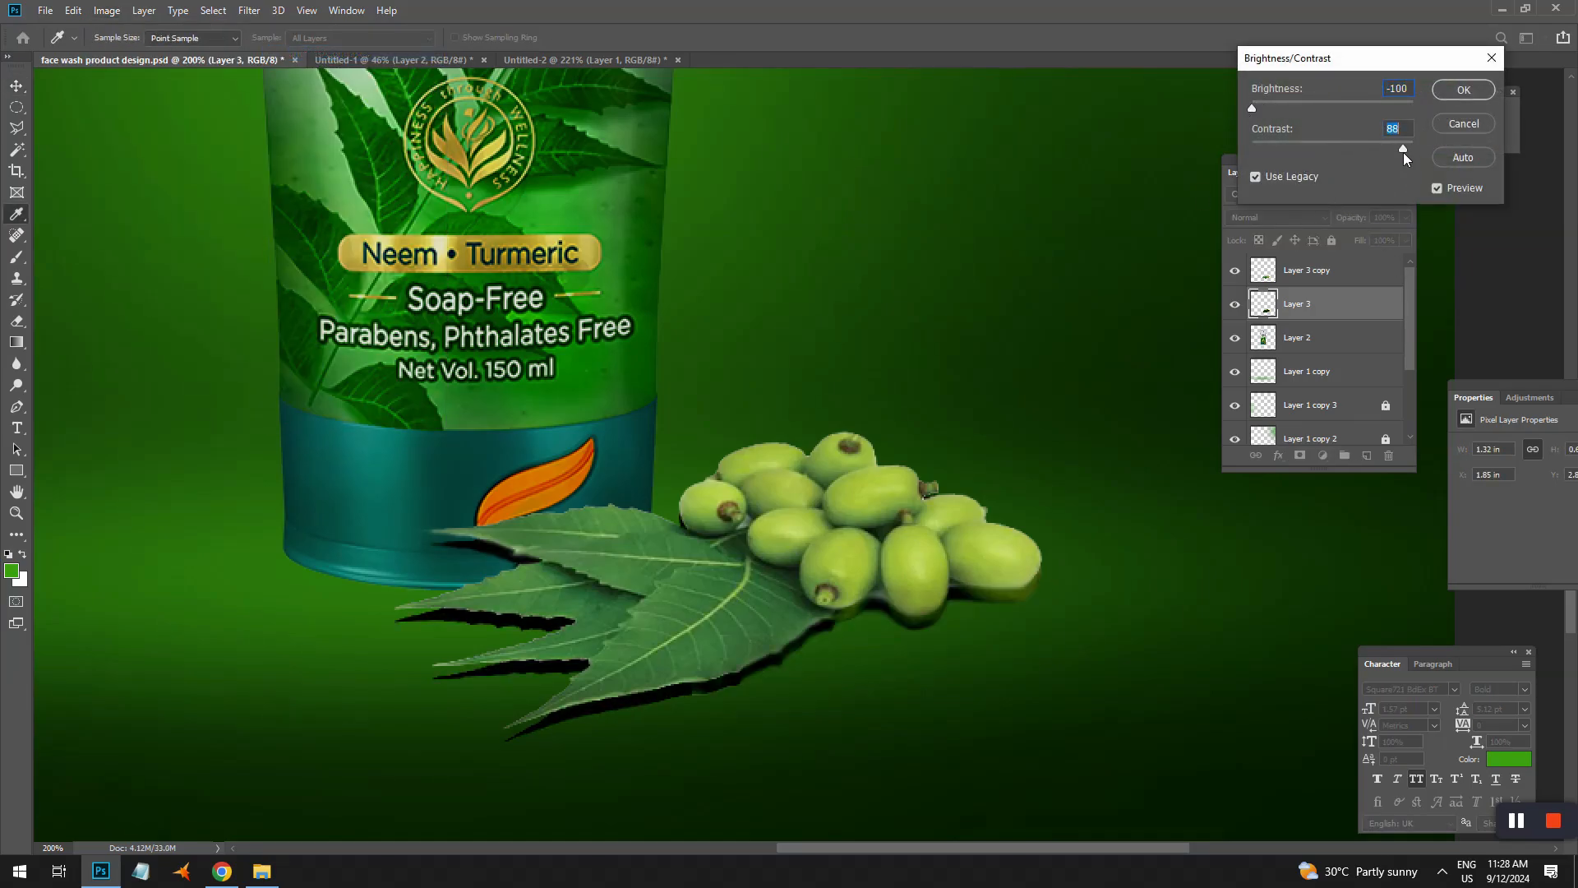
left_click(1463, 90)
key("v")
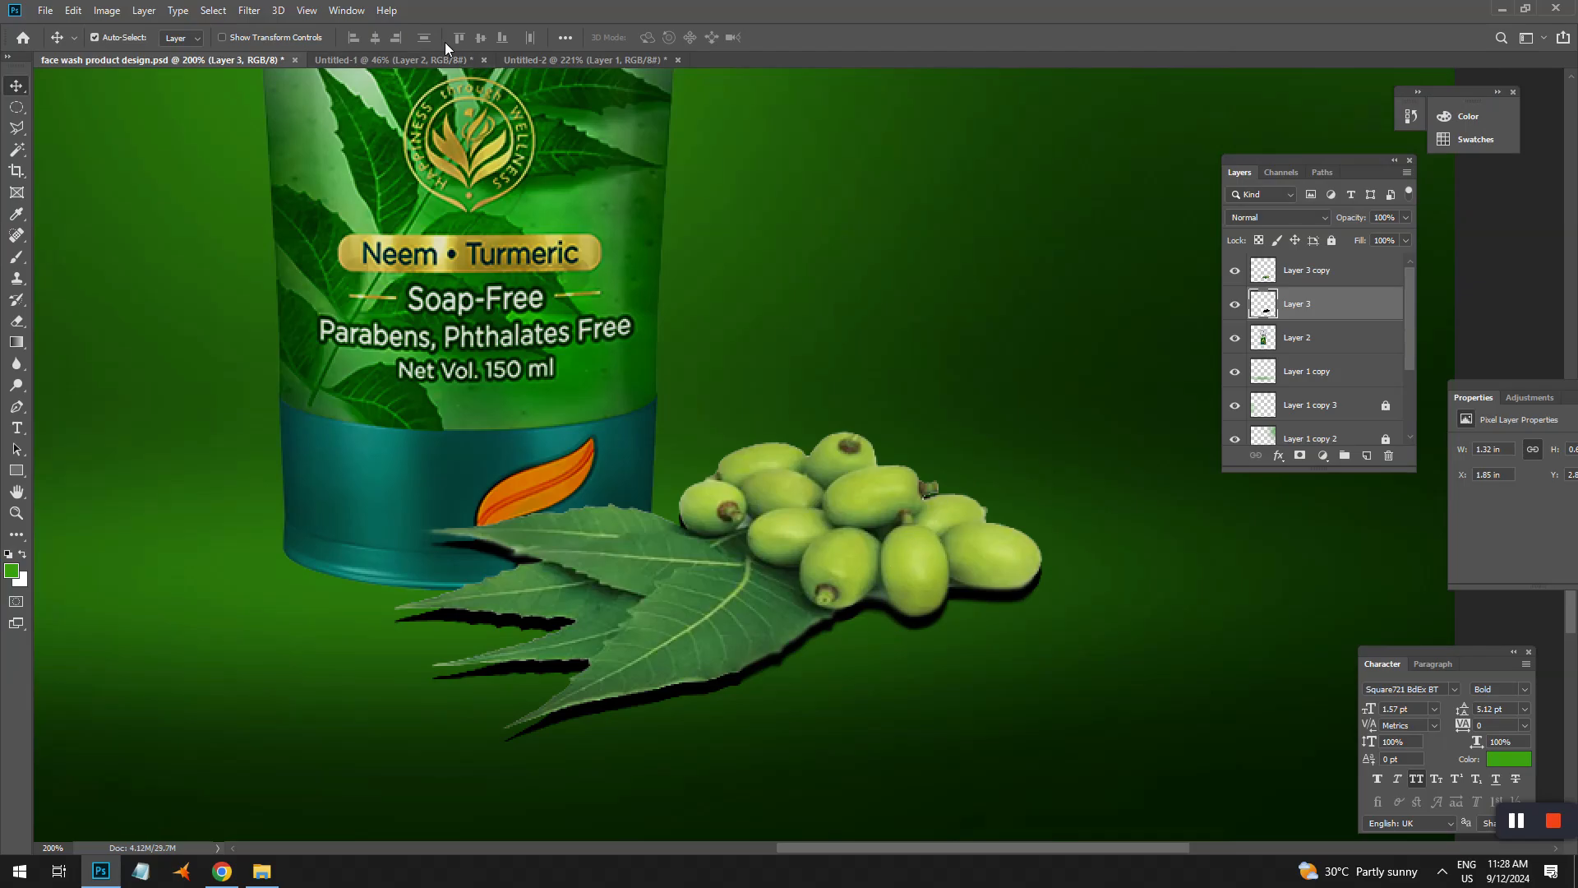
- Nudge Layer 3 copy down slightly so only a thin dark edge of Layer 3 shows beneath the leaves and fruits
key("alt+bracketright")
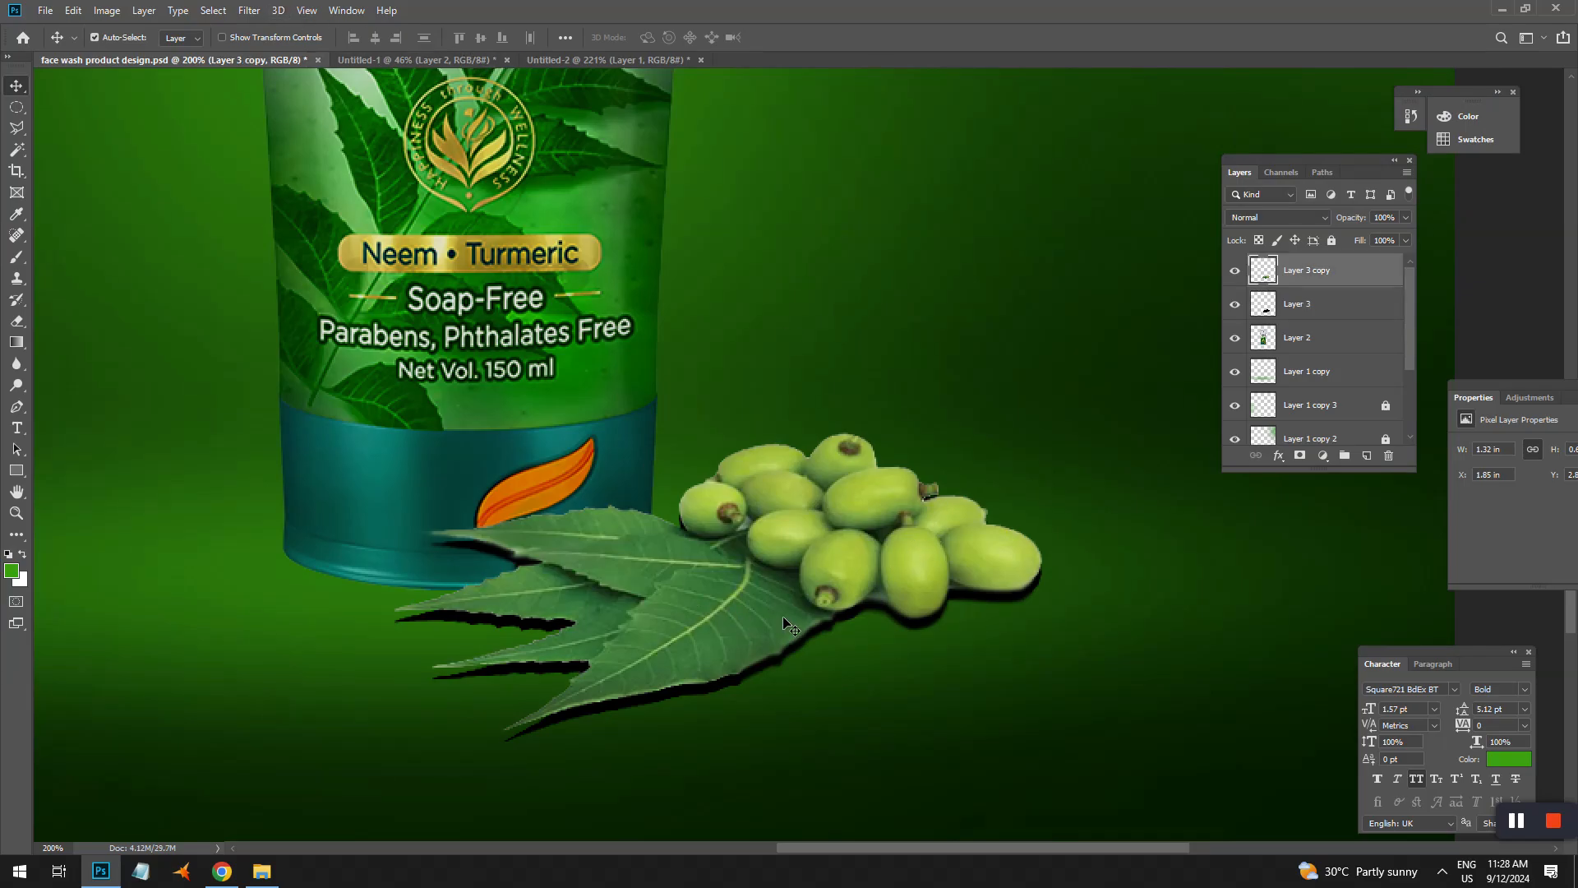
key("Down")
key("Down")
key("Down")
key("Down")
key("Down")
key("Down")
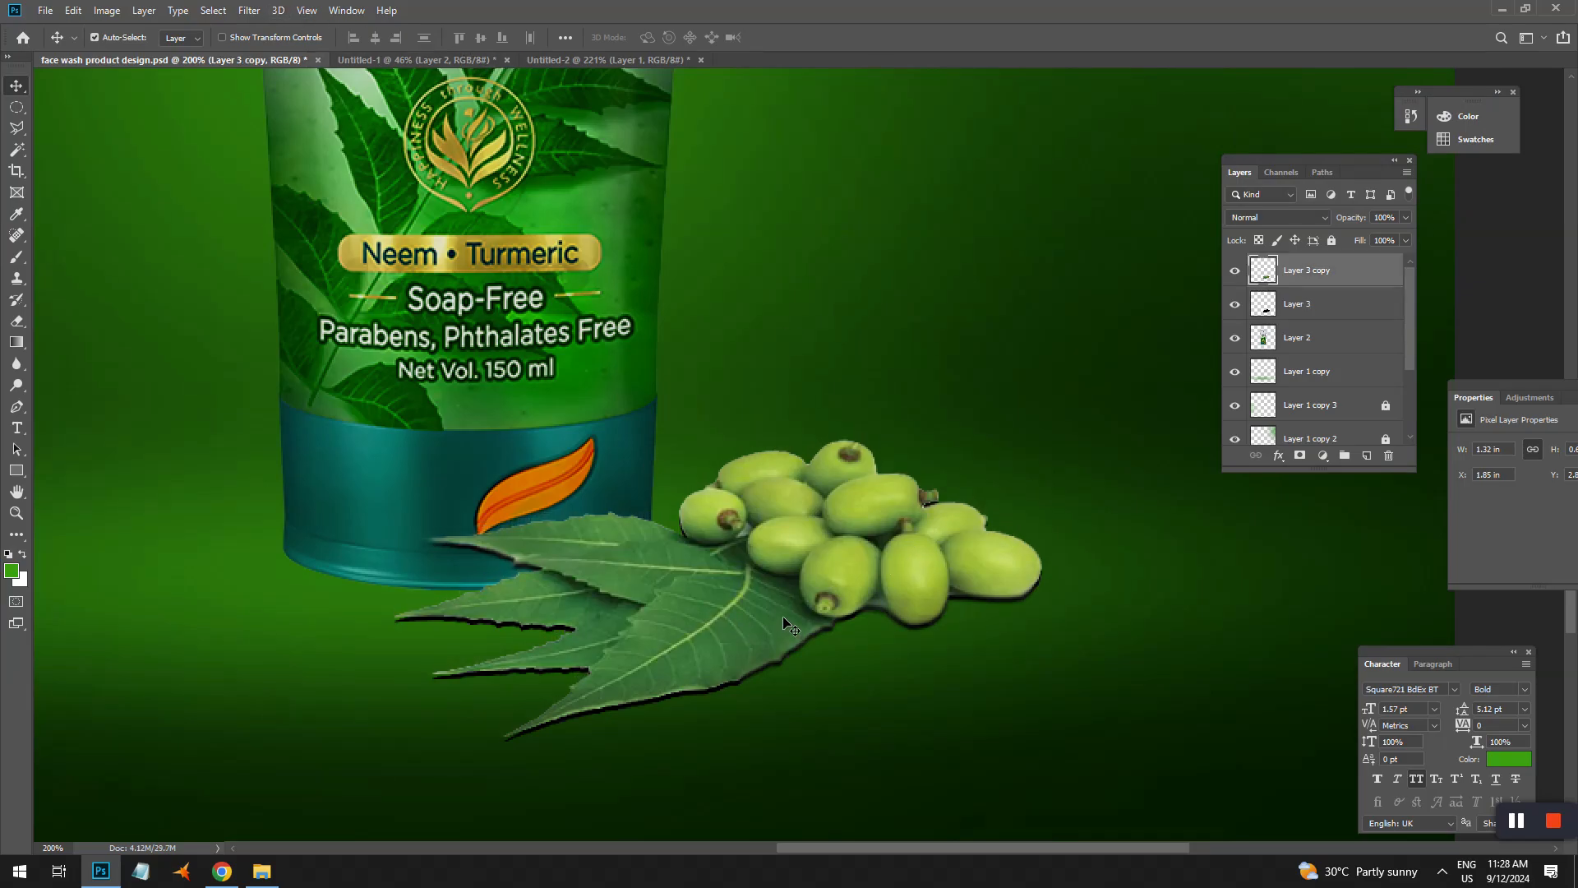
- Soften the dark neem shadow on Layer 3 with a Gaussian Blur of 7.6 pixels radius
left_click(1311, 310)
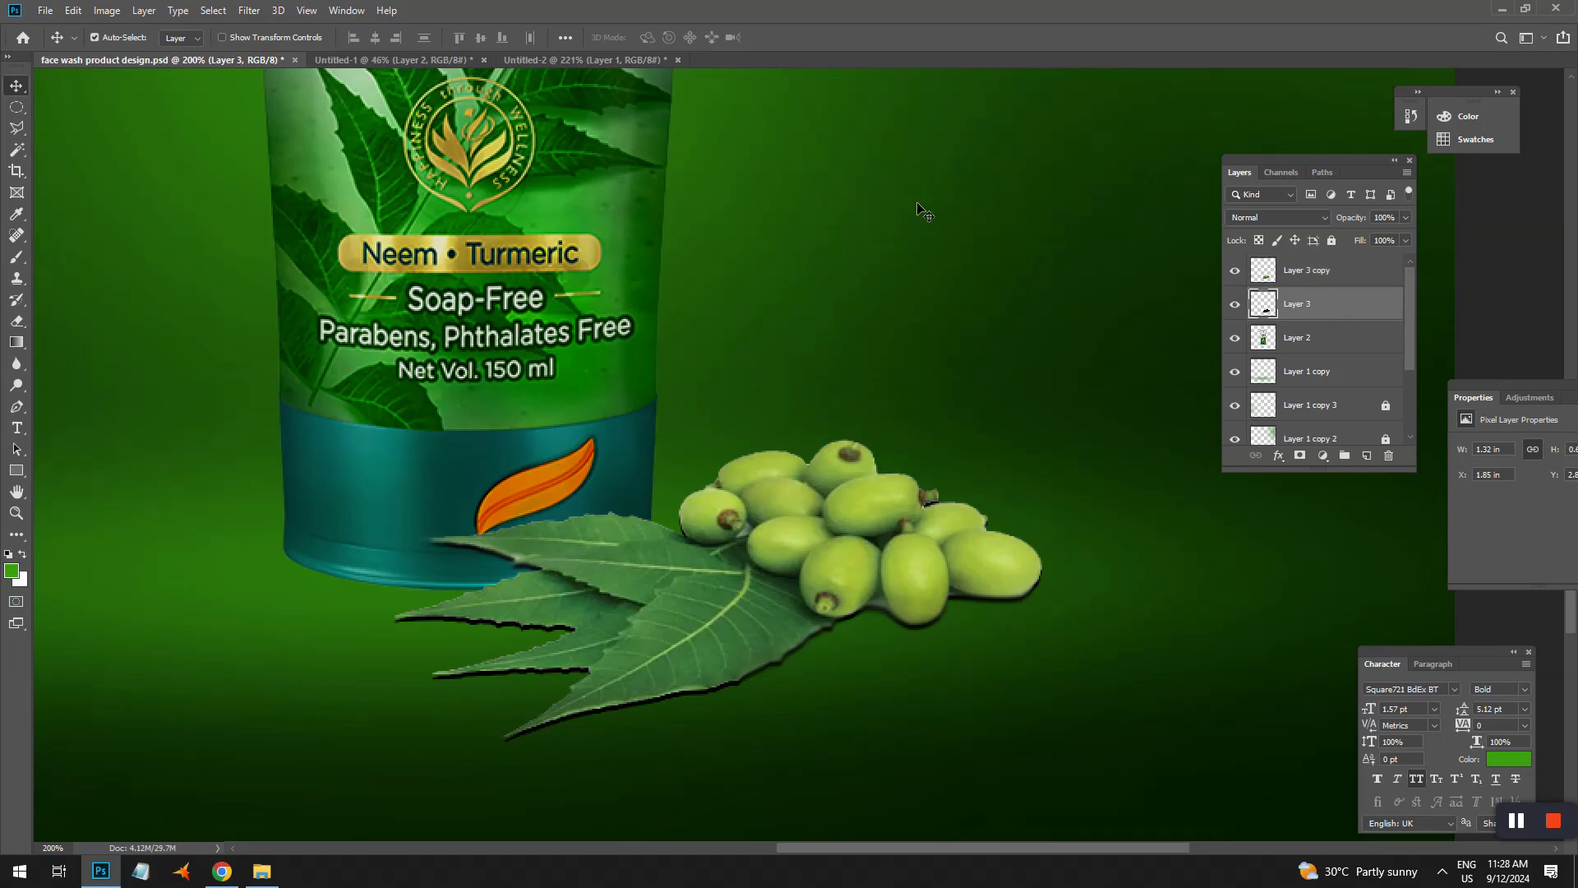
left_click(249, 10)
mouse_move(347, 194)
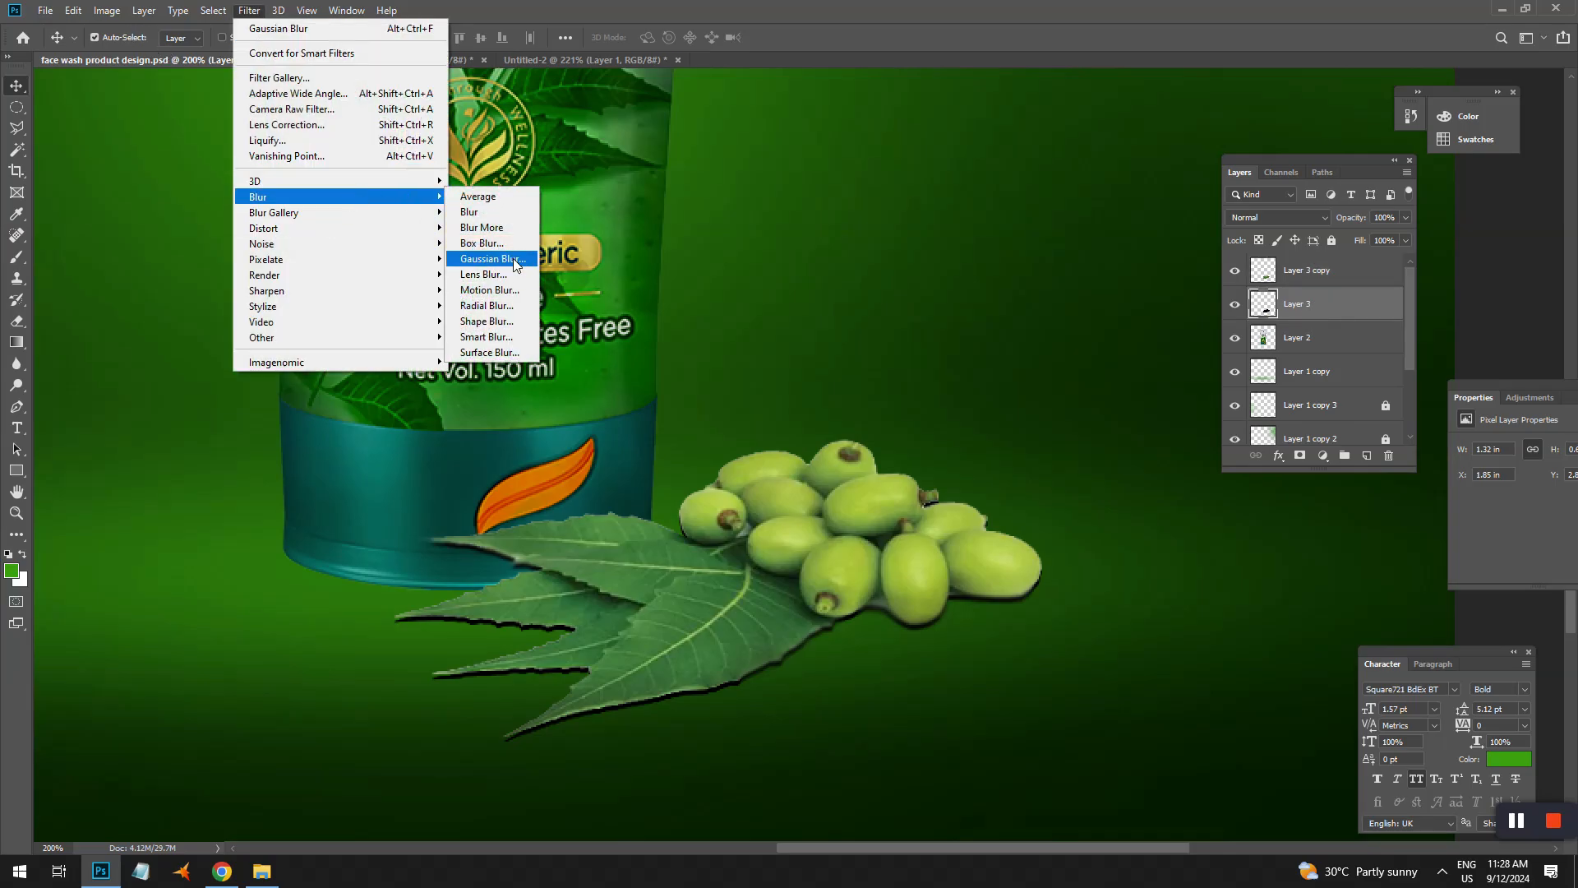
left_click(497, 251)
mouse_move(1315, 370)
left_mouse_down()
mouse_move(1280, 368)
mouse_move(1296, 375)
left_mouse_up()
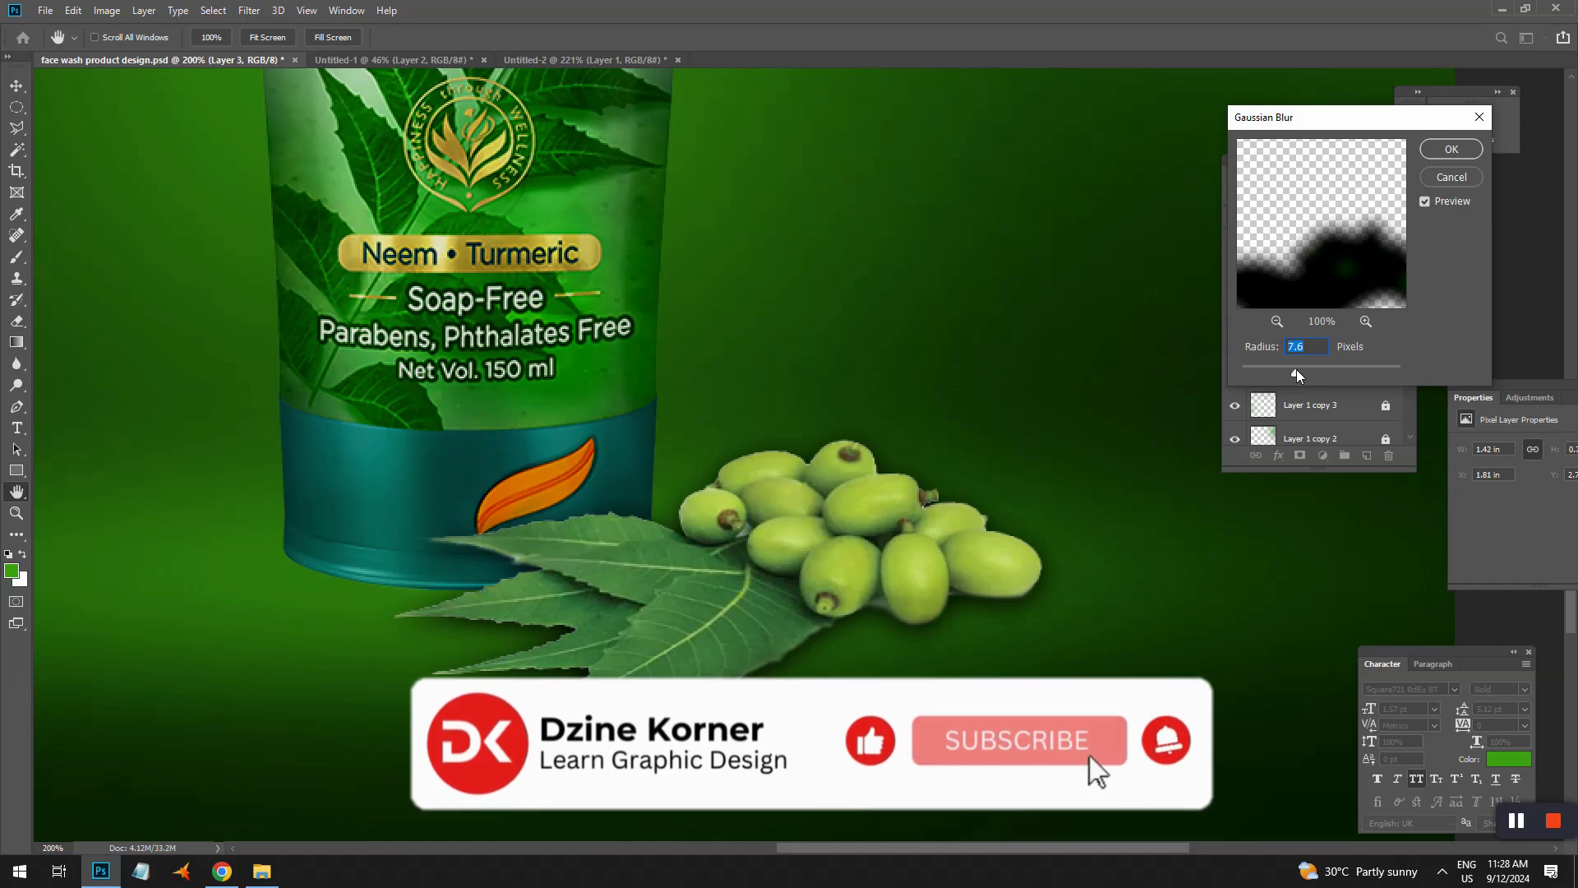
left_click(1452, 148)
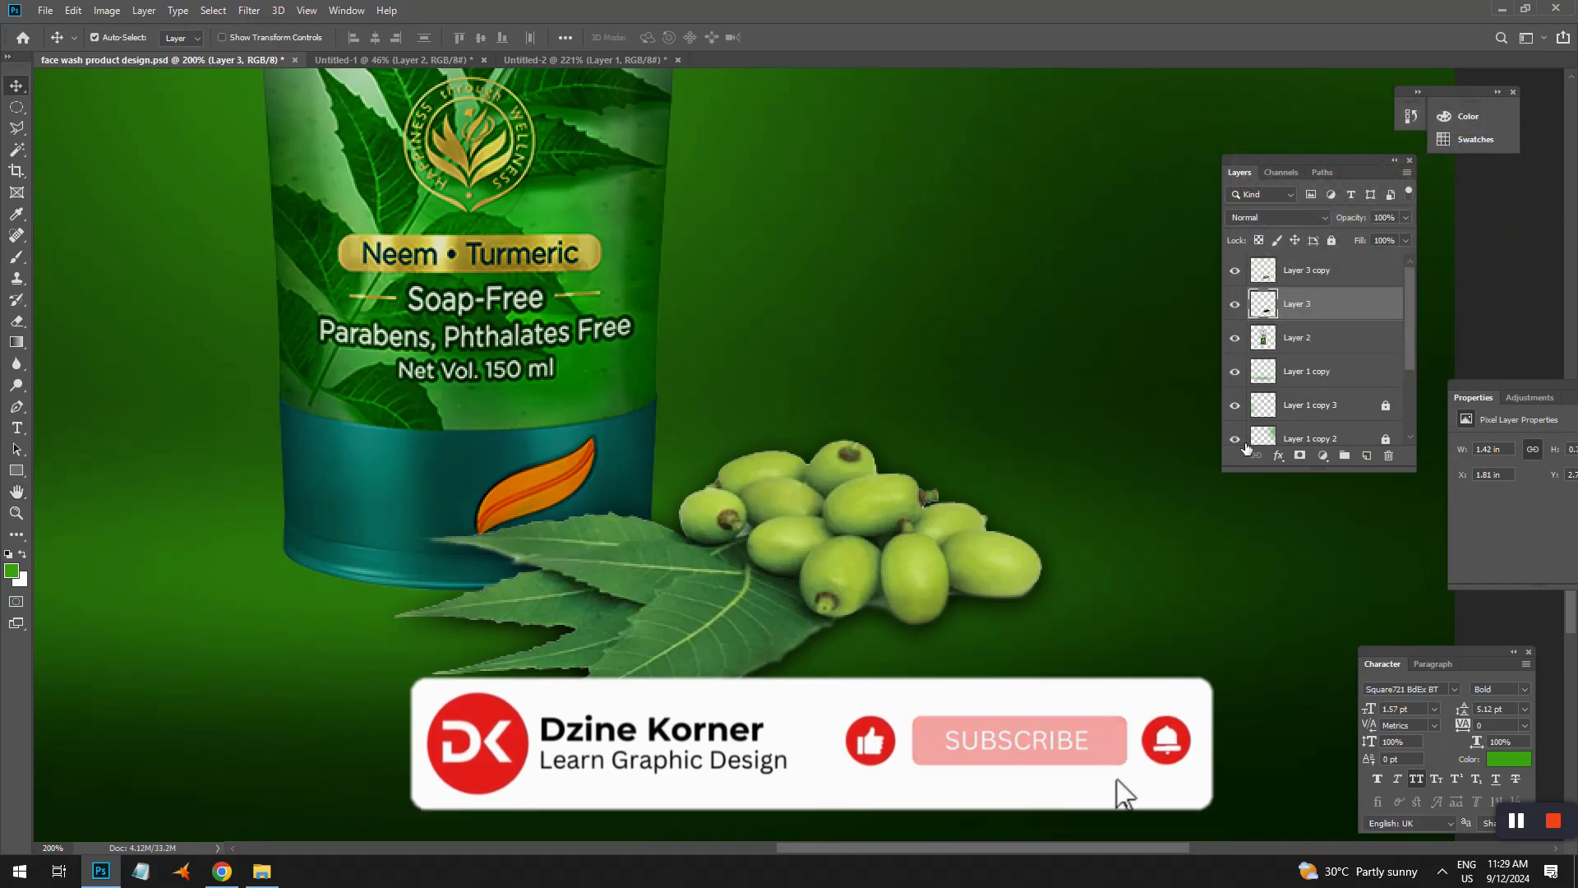
left_click(1375, 455)
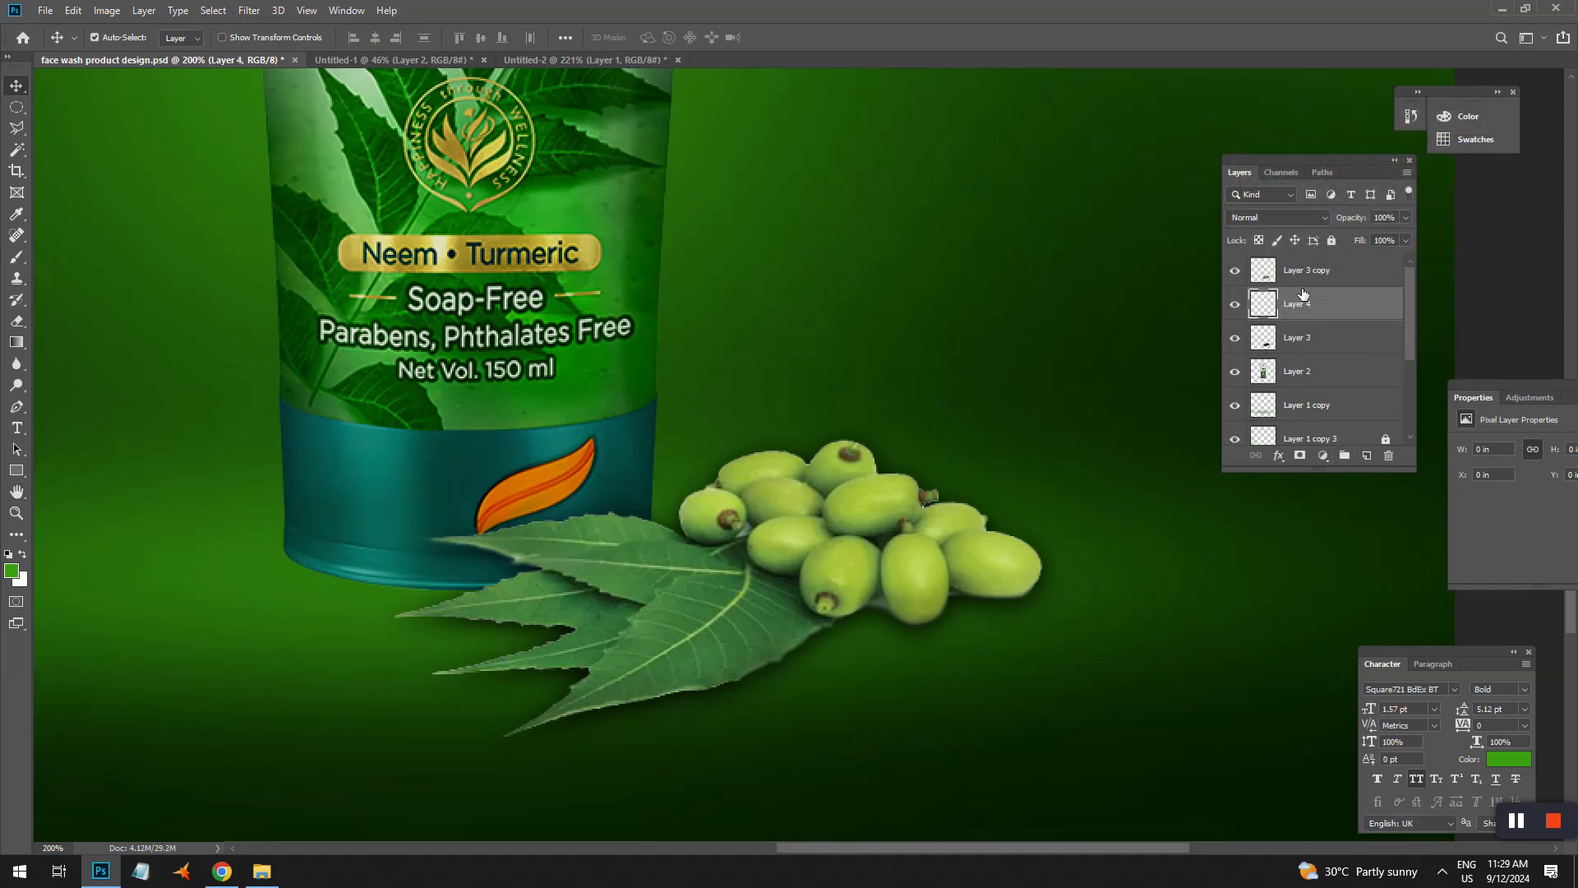
left_click(16, 384)
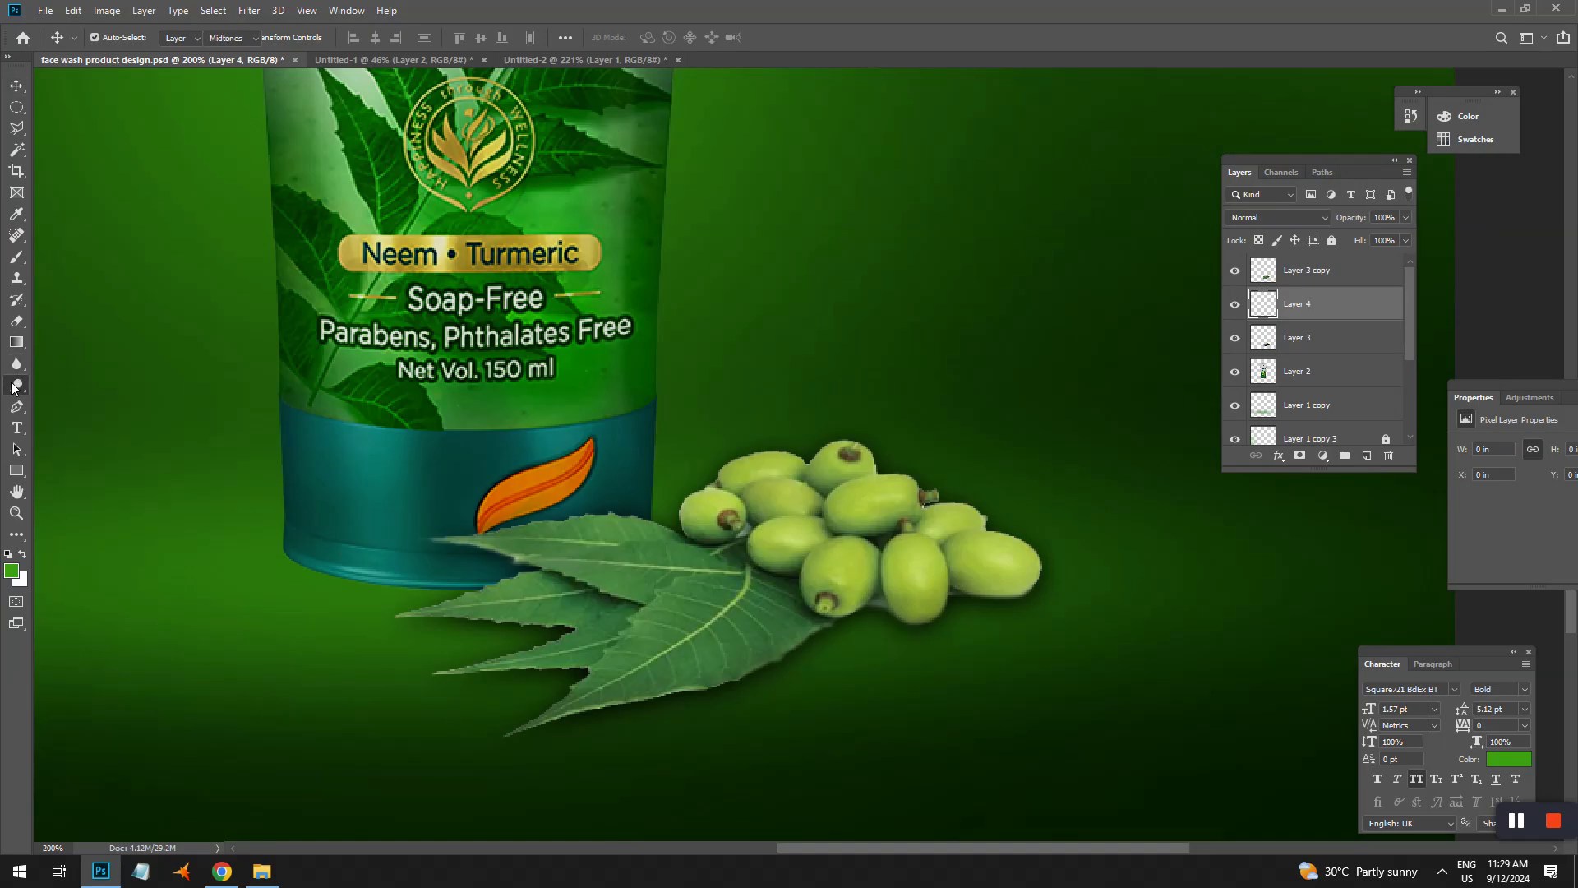
left_click(17, 257)
mouse_move(380, 570)
left_mouse_down()
mouse_move(500, 540)
mouse_move(416, 530)
mouse_move(627, 542)
left_mouse_up()
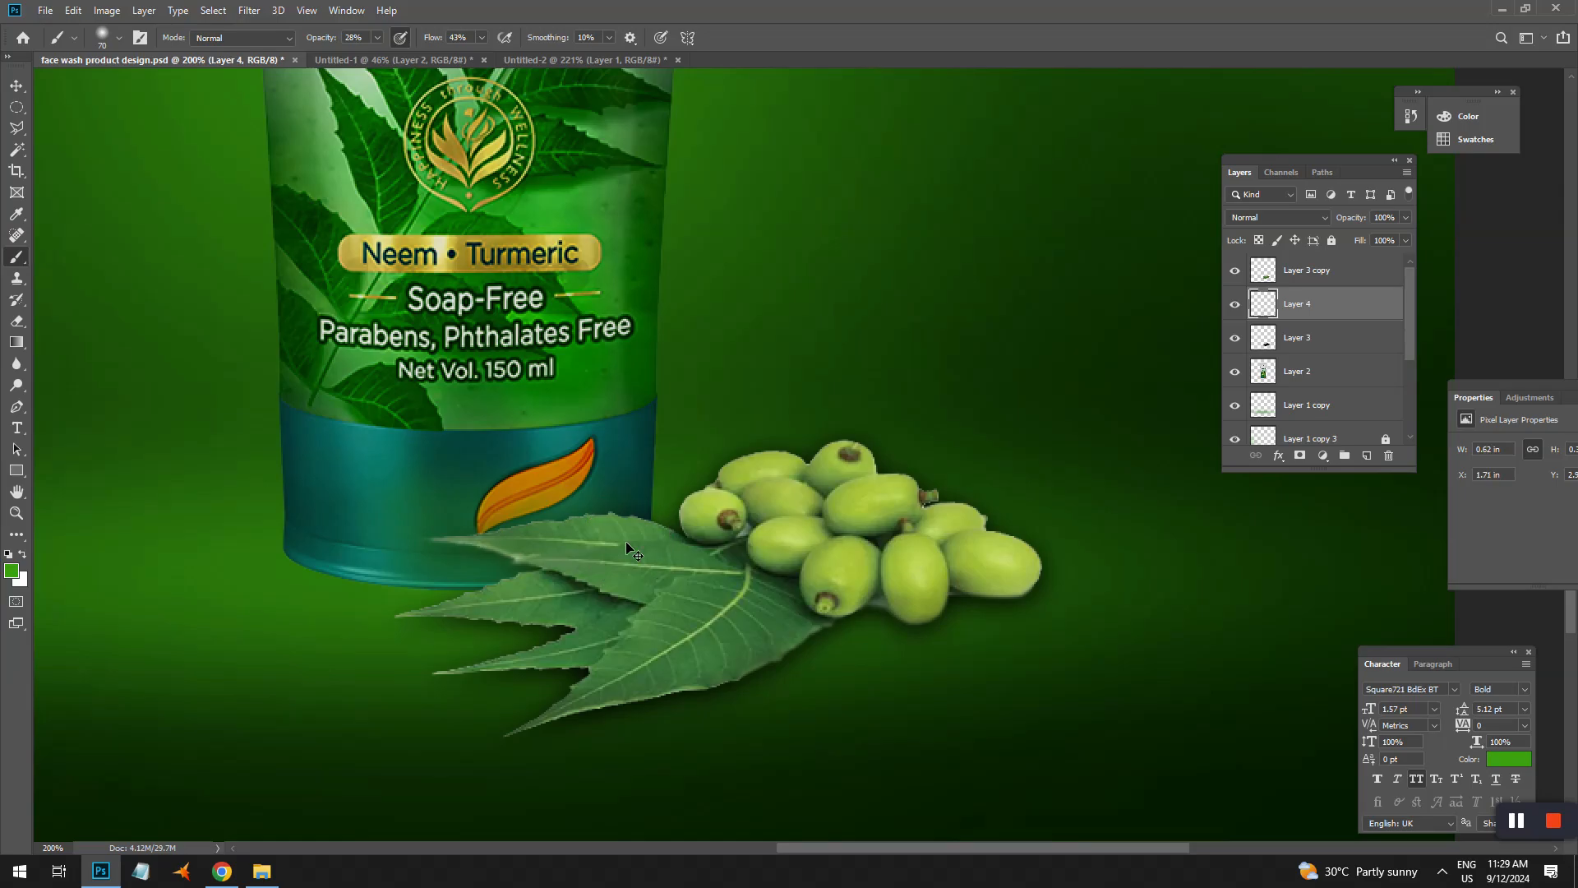
key("ctrl+z")
key("Delete")
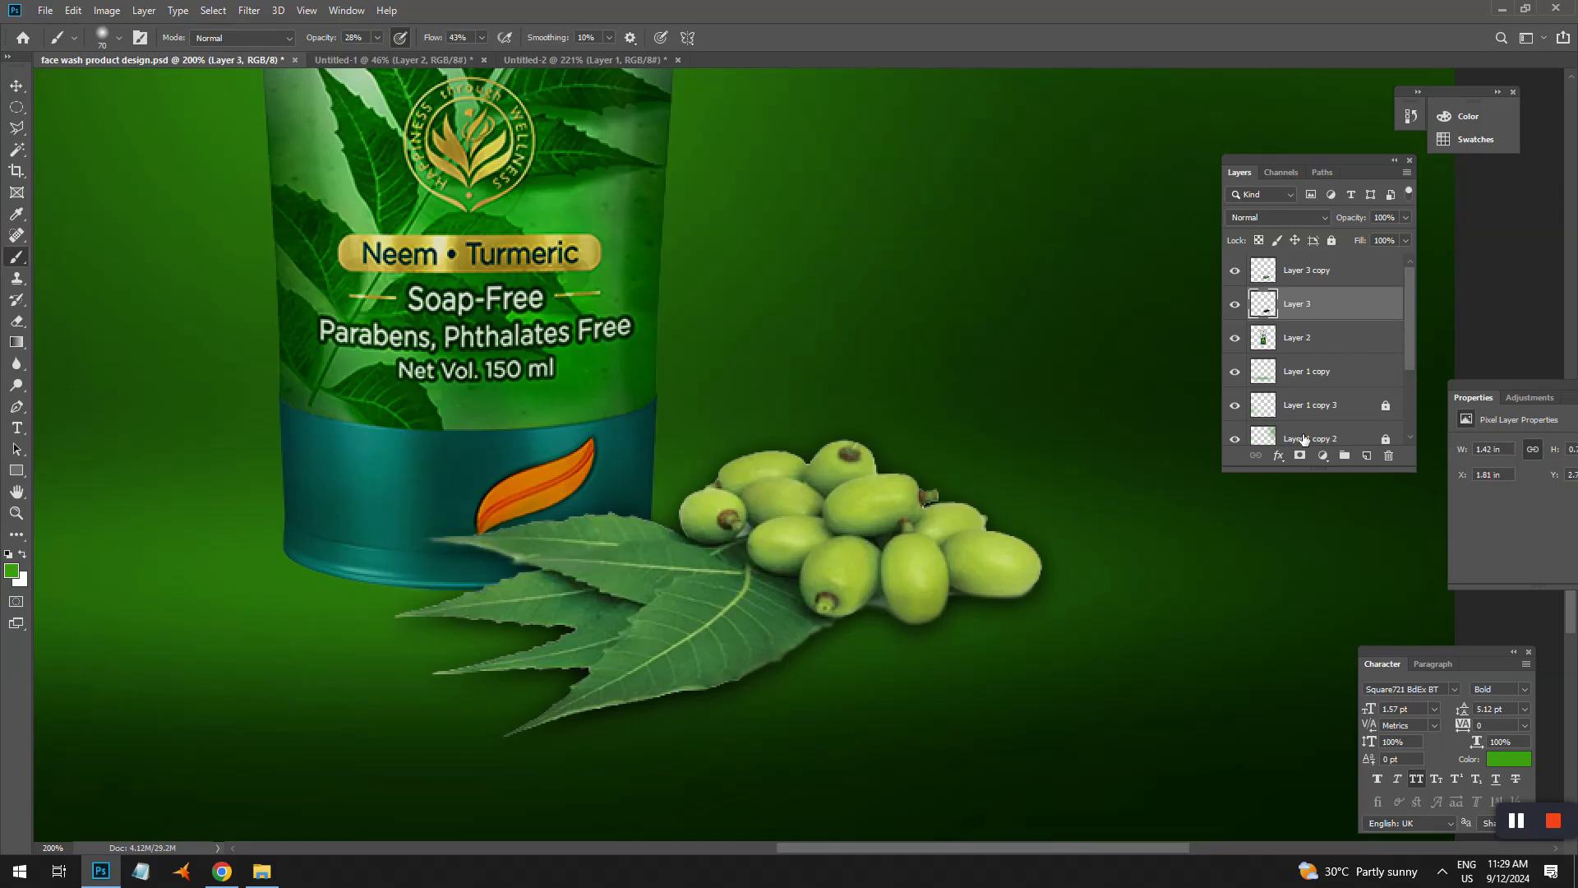
- Add a layer mask to Layer 3 and fade parts of the neem shadow with a small soft black brush
left_click(1299, 455)
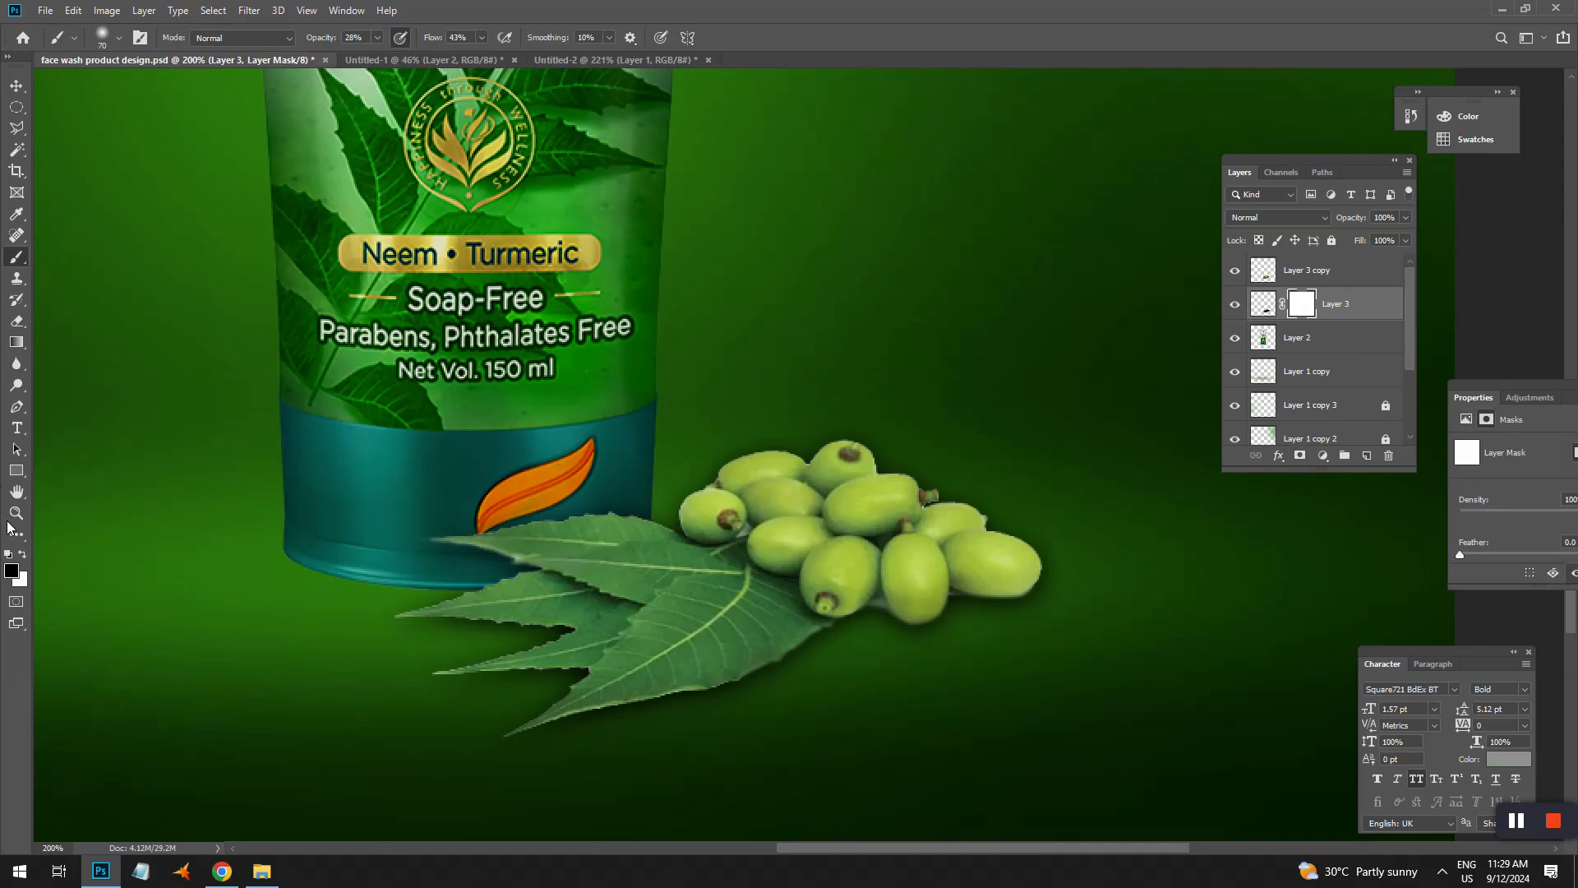
left_click_drag(461, 517, 434, 518)
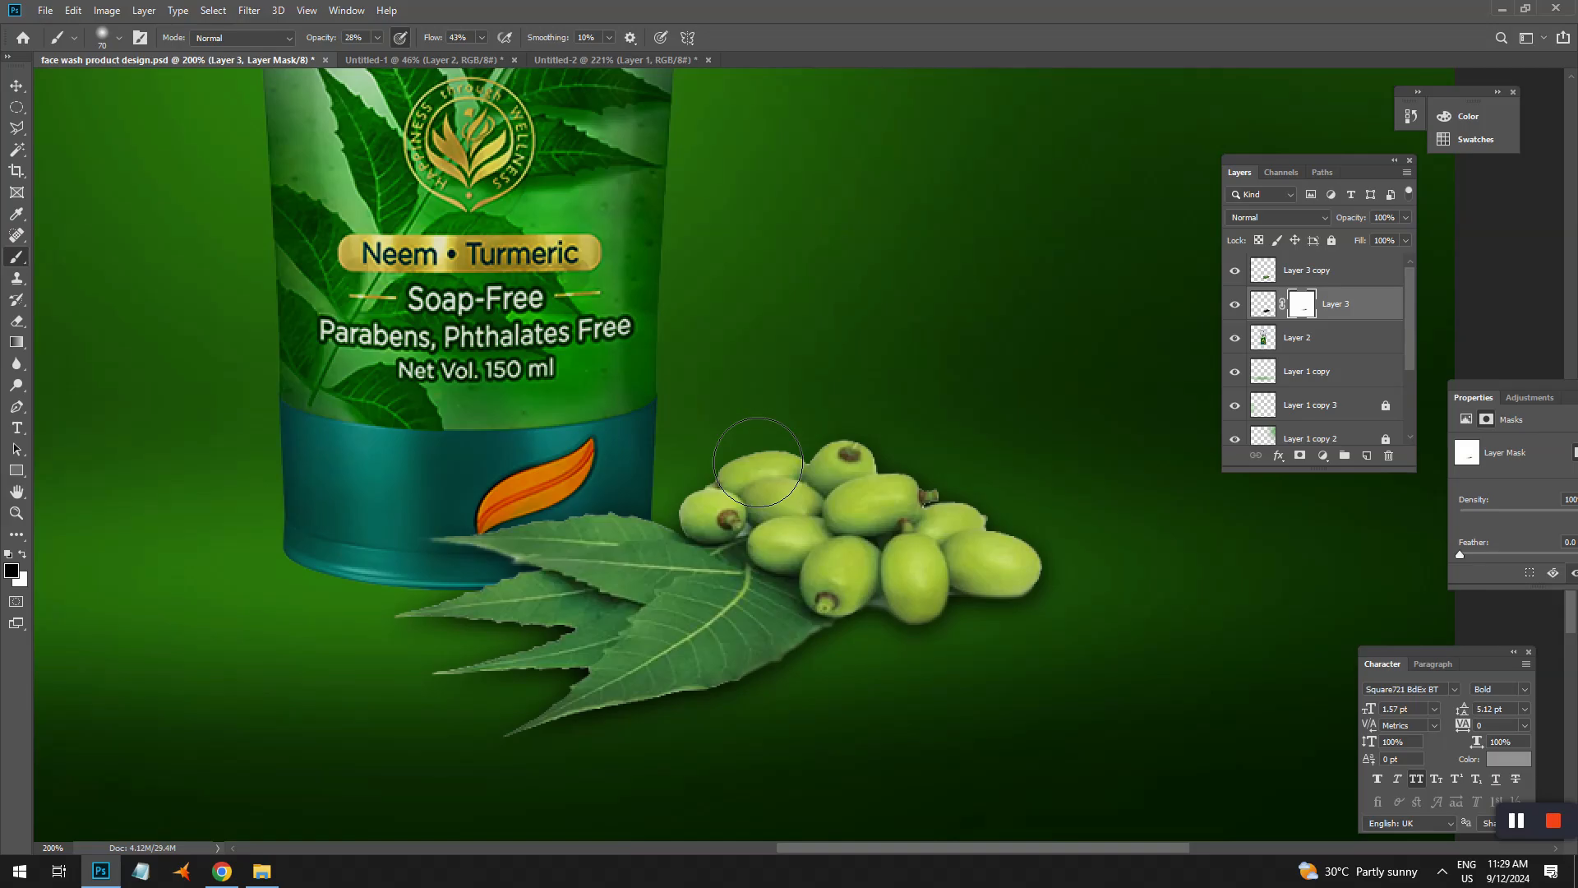
key("bracketleft")
key("bracketleft")
key("bracketleft")
right_click(669, 613)
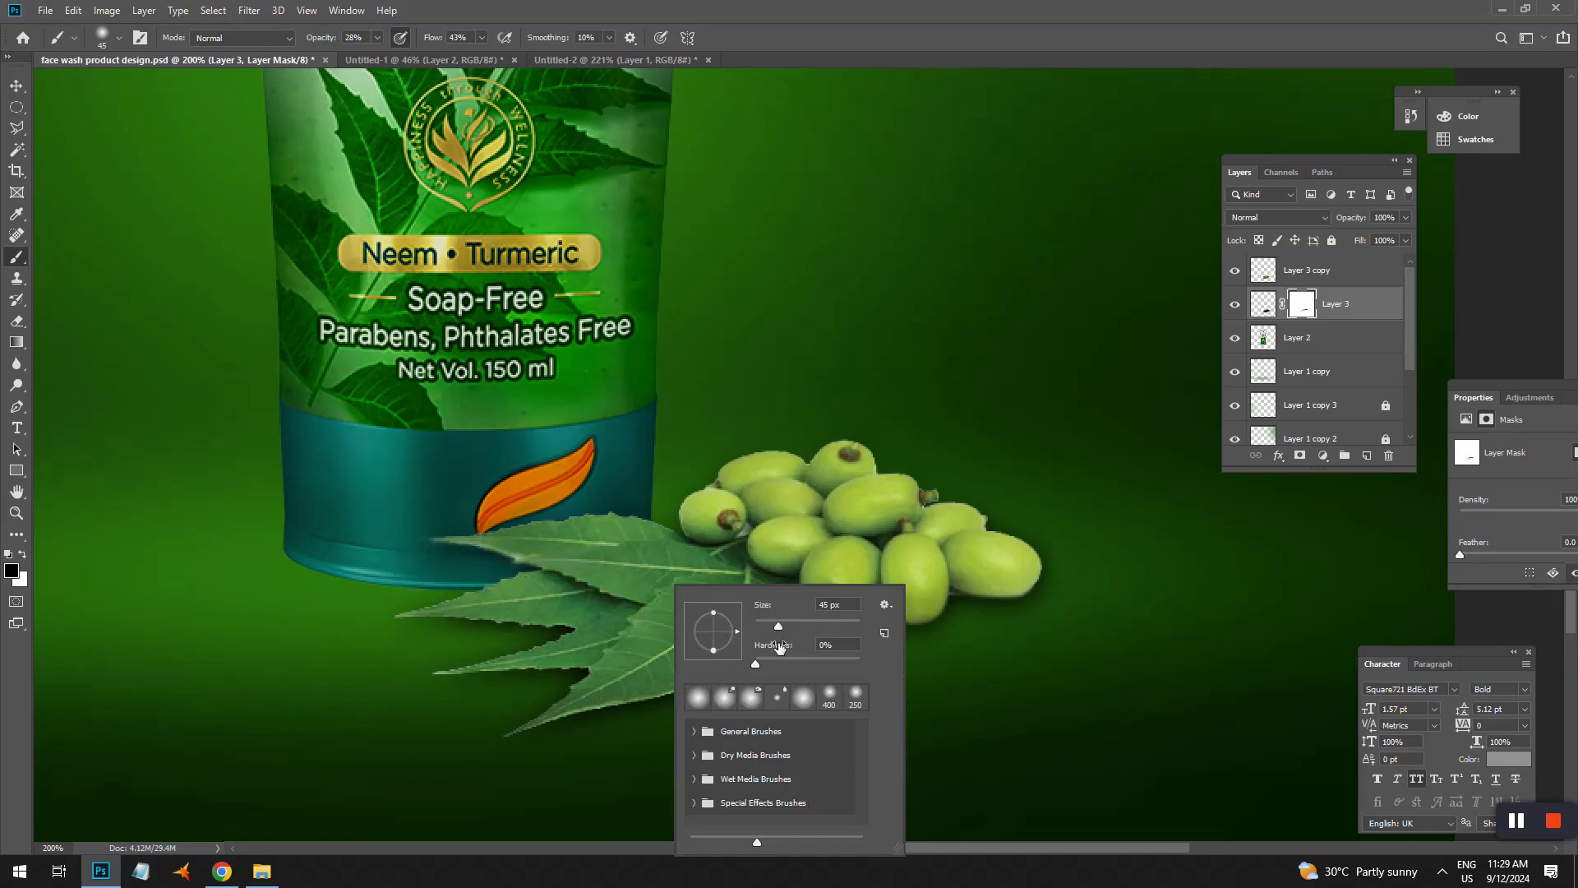
left_click(850, 42)
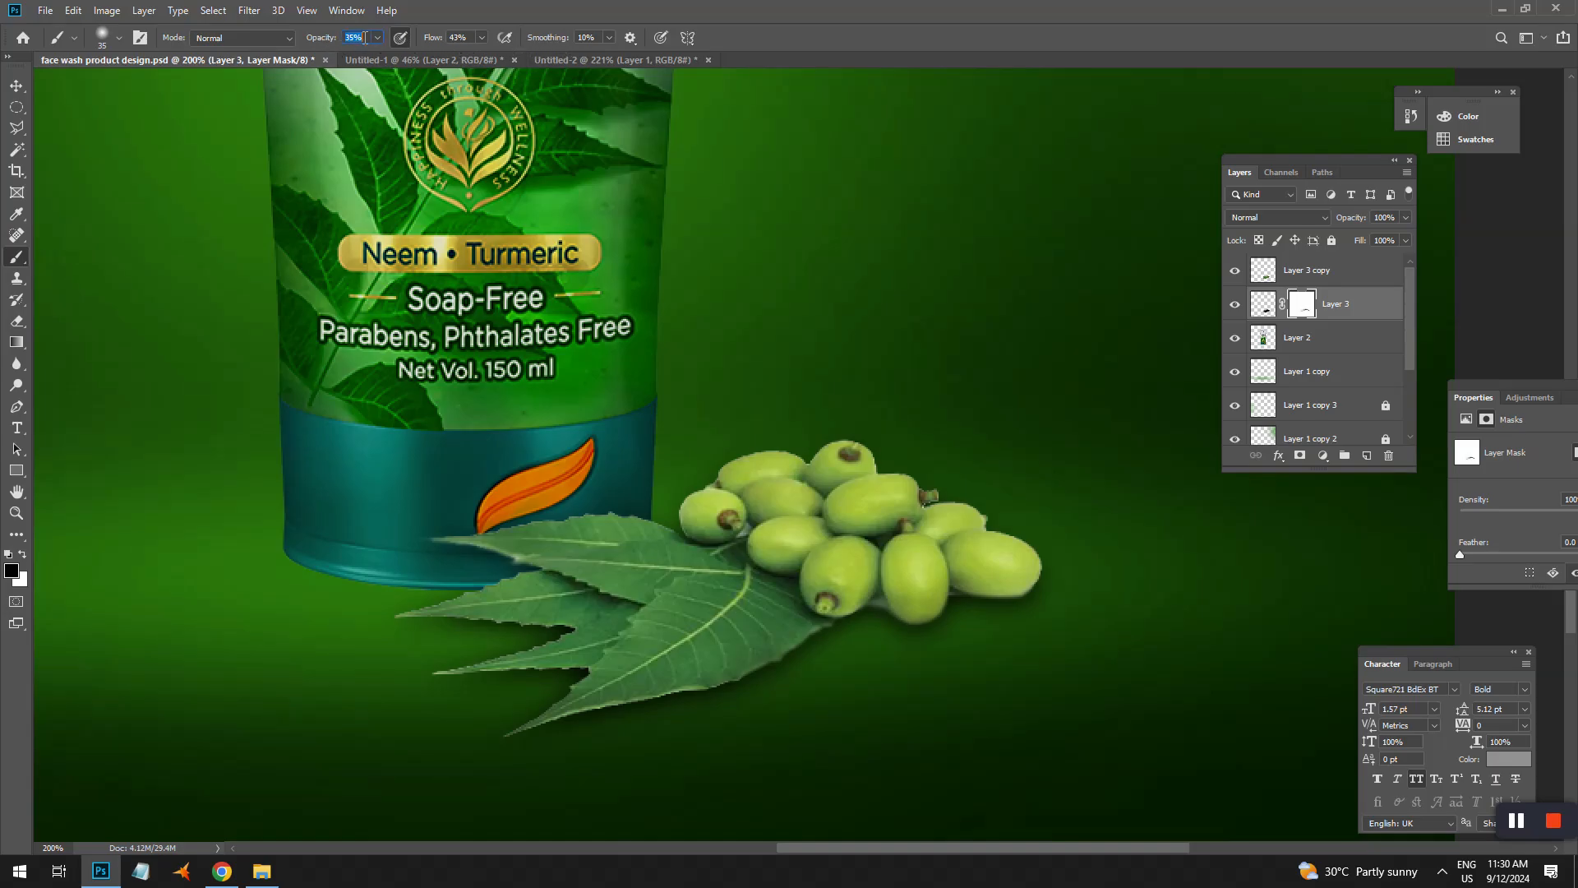
- Set the brush for the Layer 3 mask to 46% opacity and 48% flow
type("46")
key("Return")
left_click(458, 37)
type("48")
key("Return")
scroll(839, 633, "down", 1)
scroll(842, 629, "up", 1)
- Soften the edges of the neem fruits on Layer 3 copy with the Blur tool and save the document
key("v")
left_click(1255, 274)
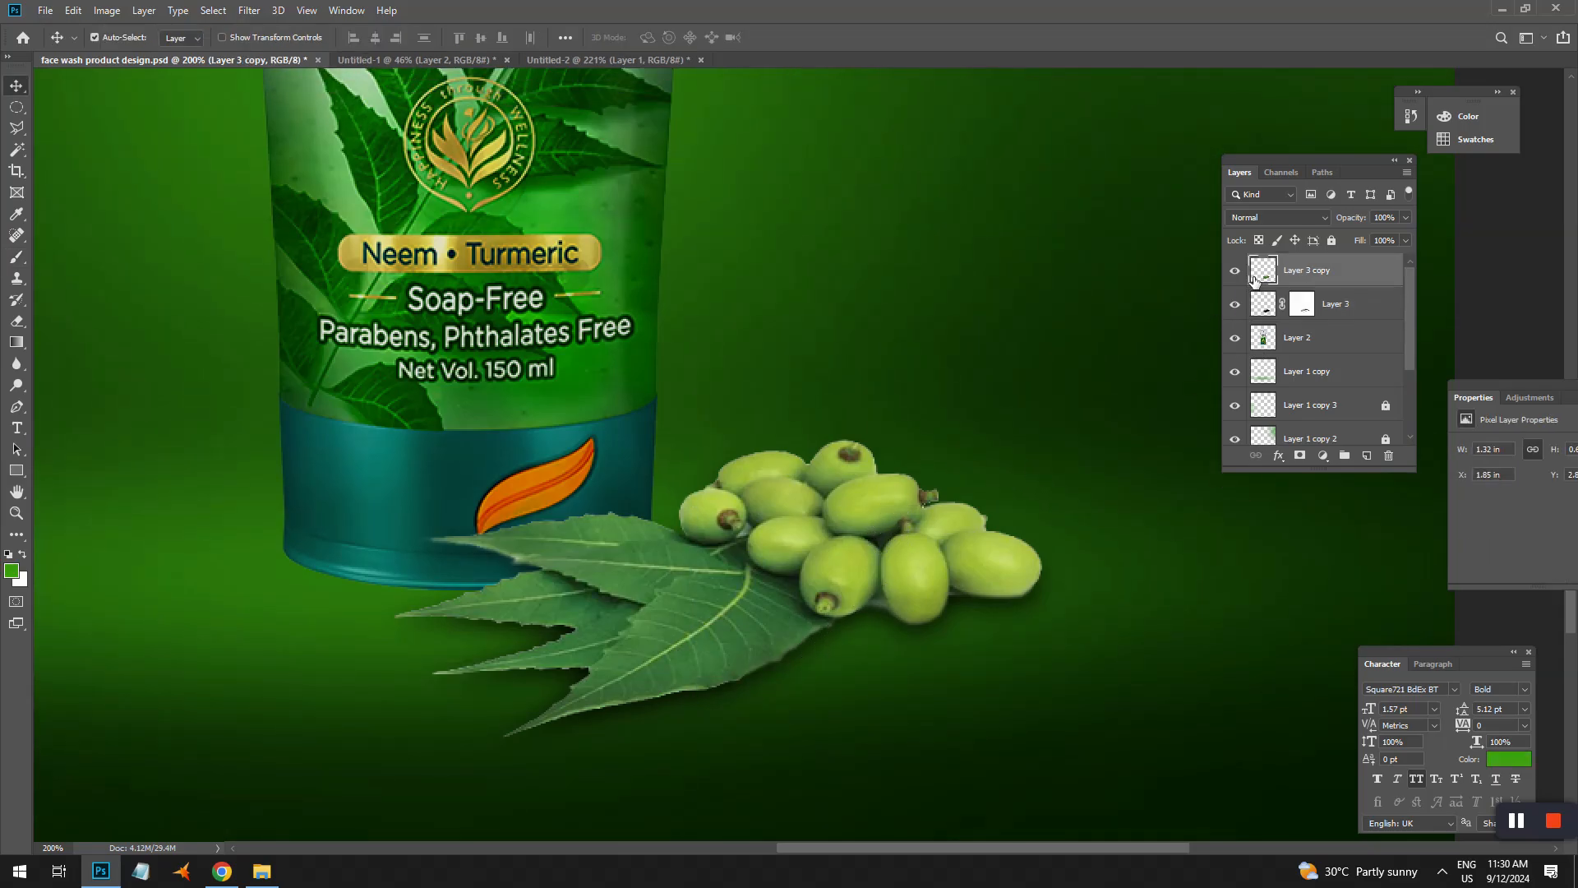
left_click(16, 365)
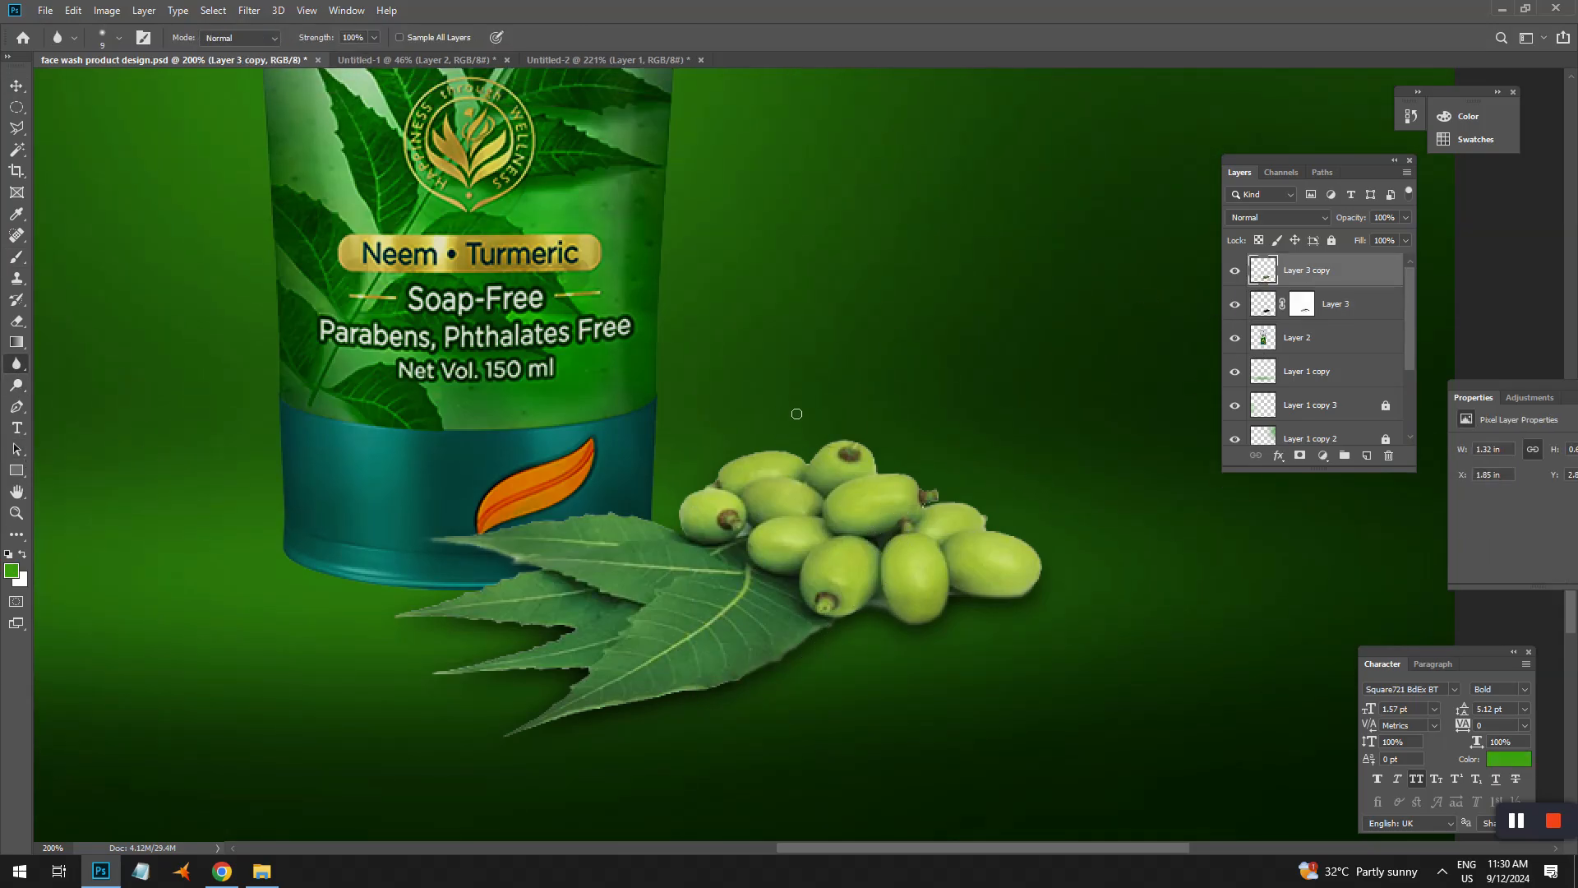
right_click(886, 475)
left_click(898, 454)
key("v")
key("ctrl+minus")
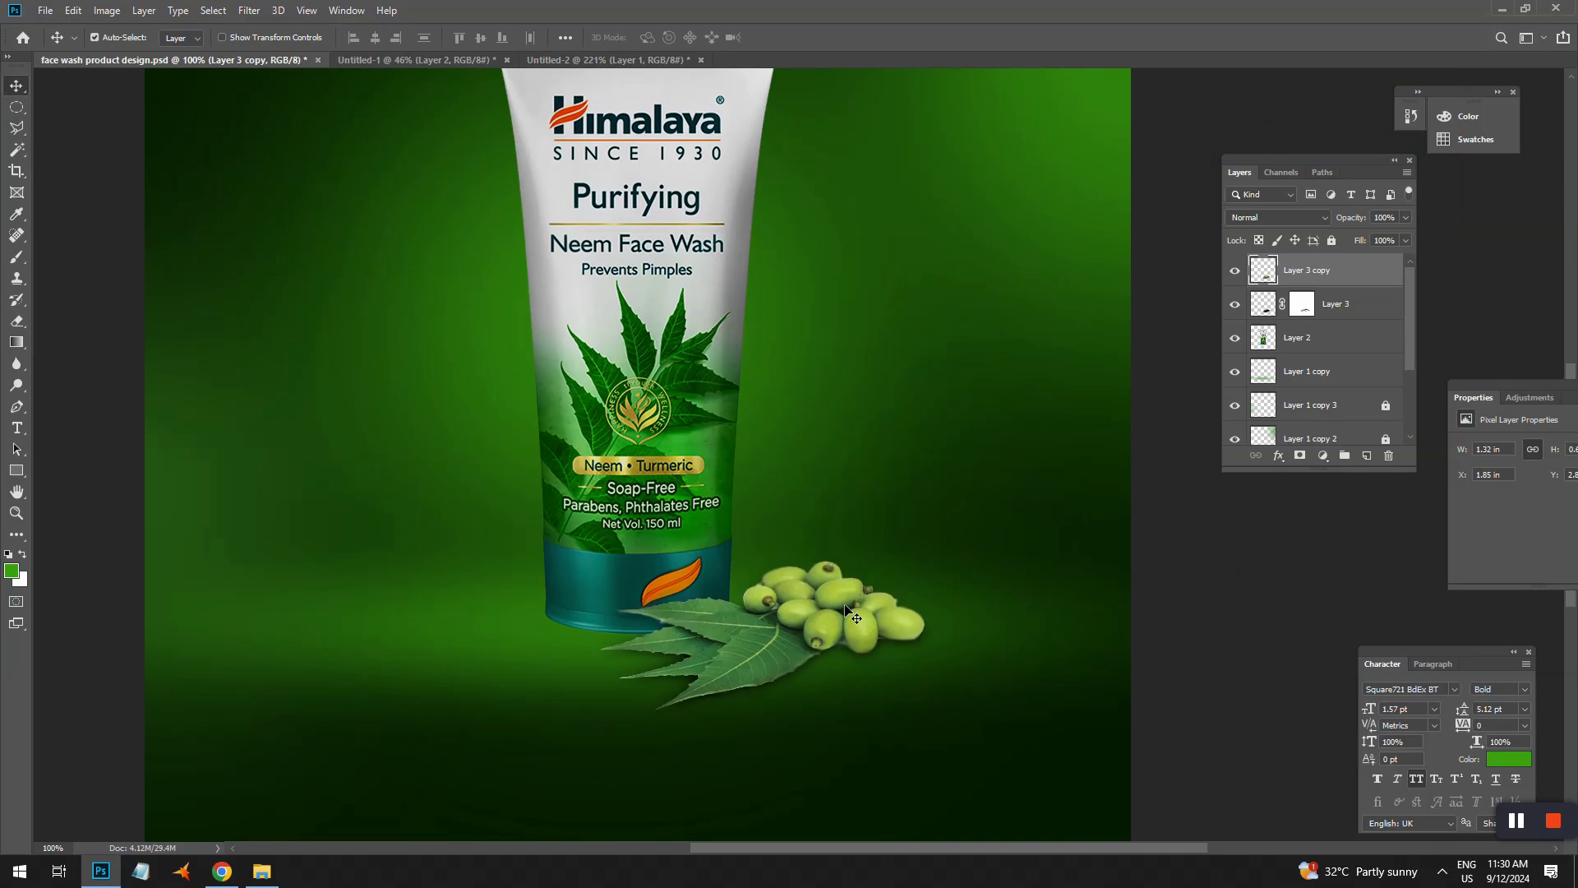
key("ctrl+minus")
key("ctrl+s")
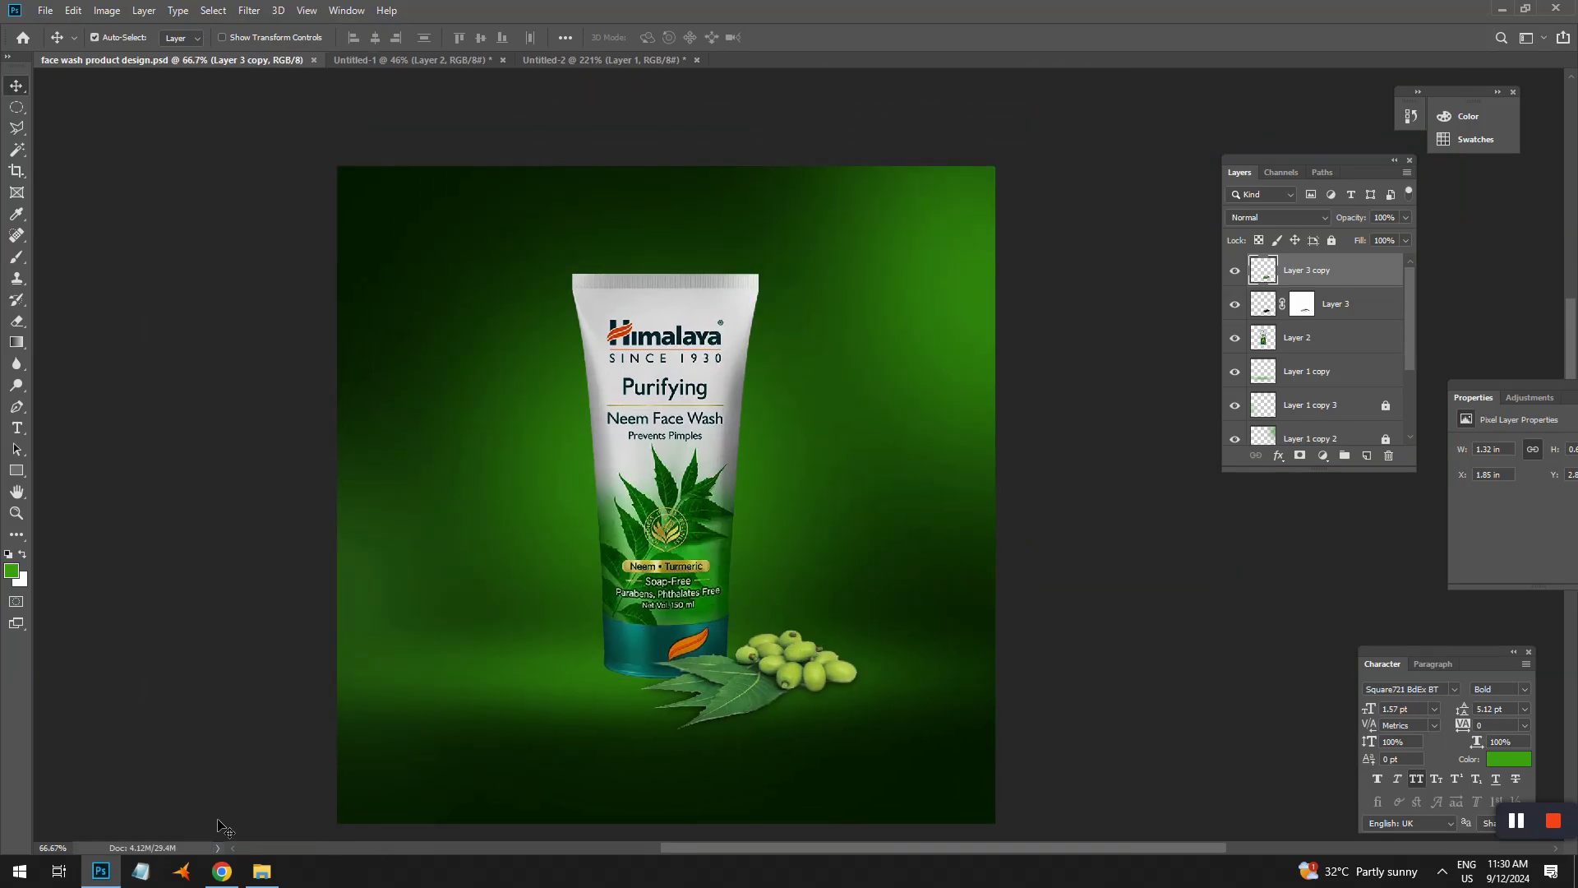
- Try to open a neem leaf image from the himaya face wash folder as a new document
left_click(261, 871)
left_click(942, 324)
left_click_drag(942, 325, 830, 53)
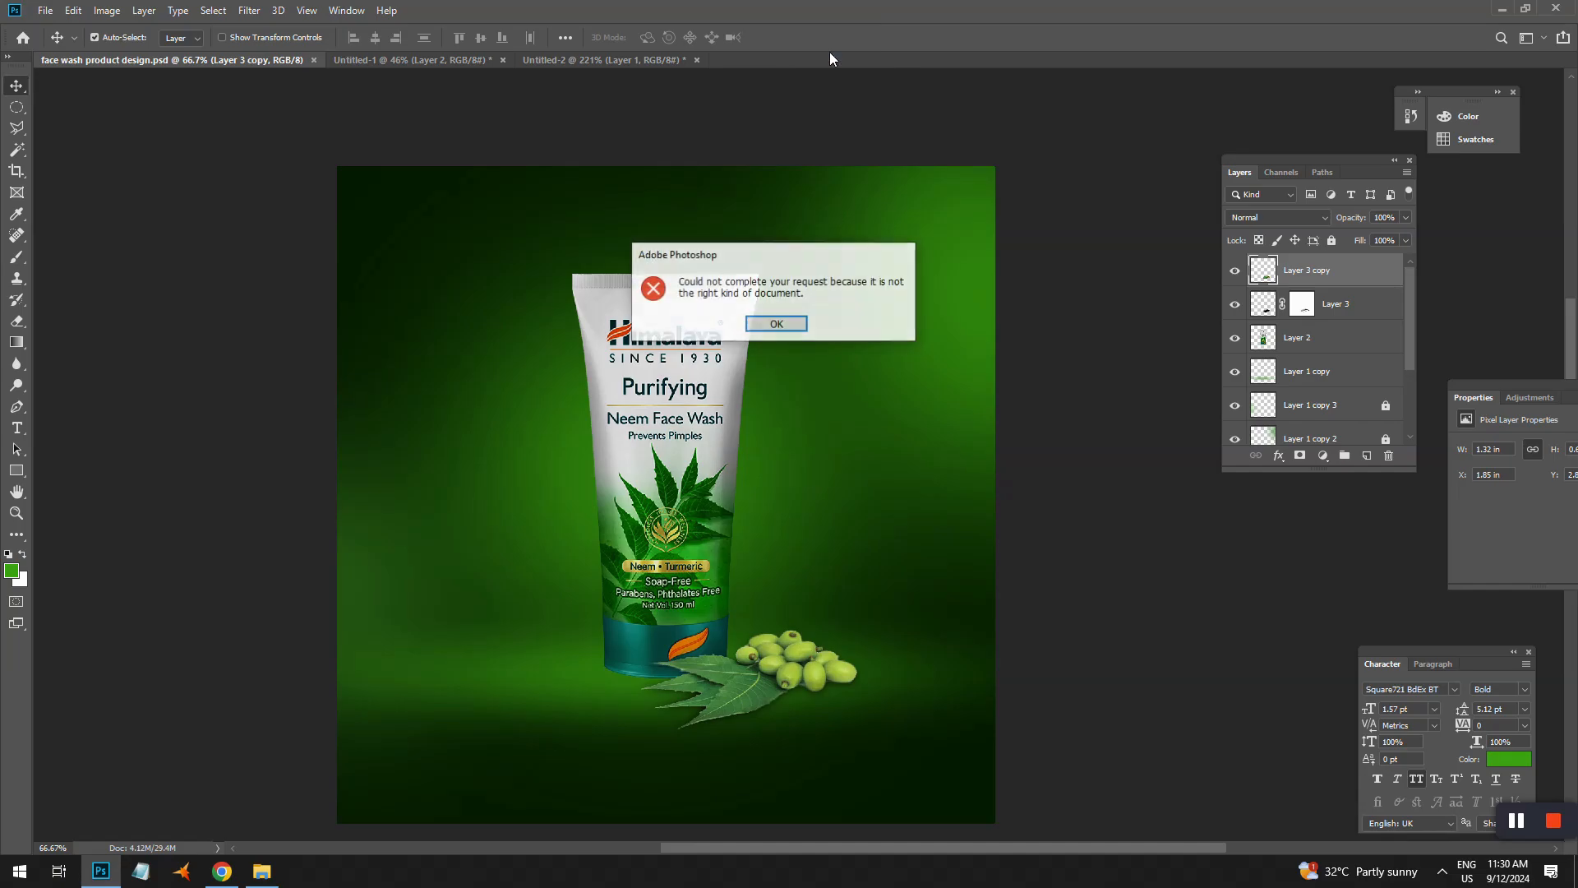
key("Return")
left_click(1494, 7)
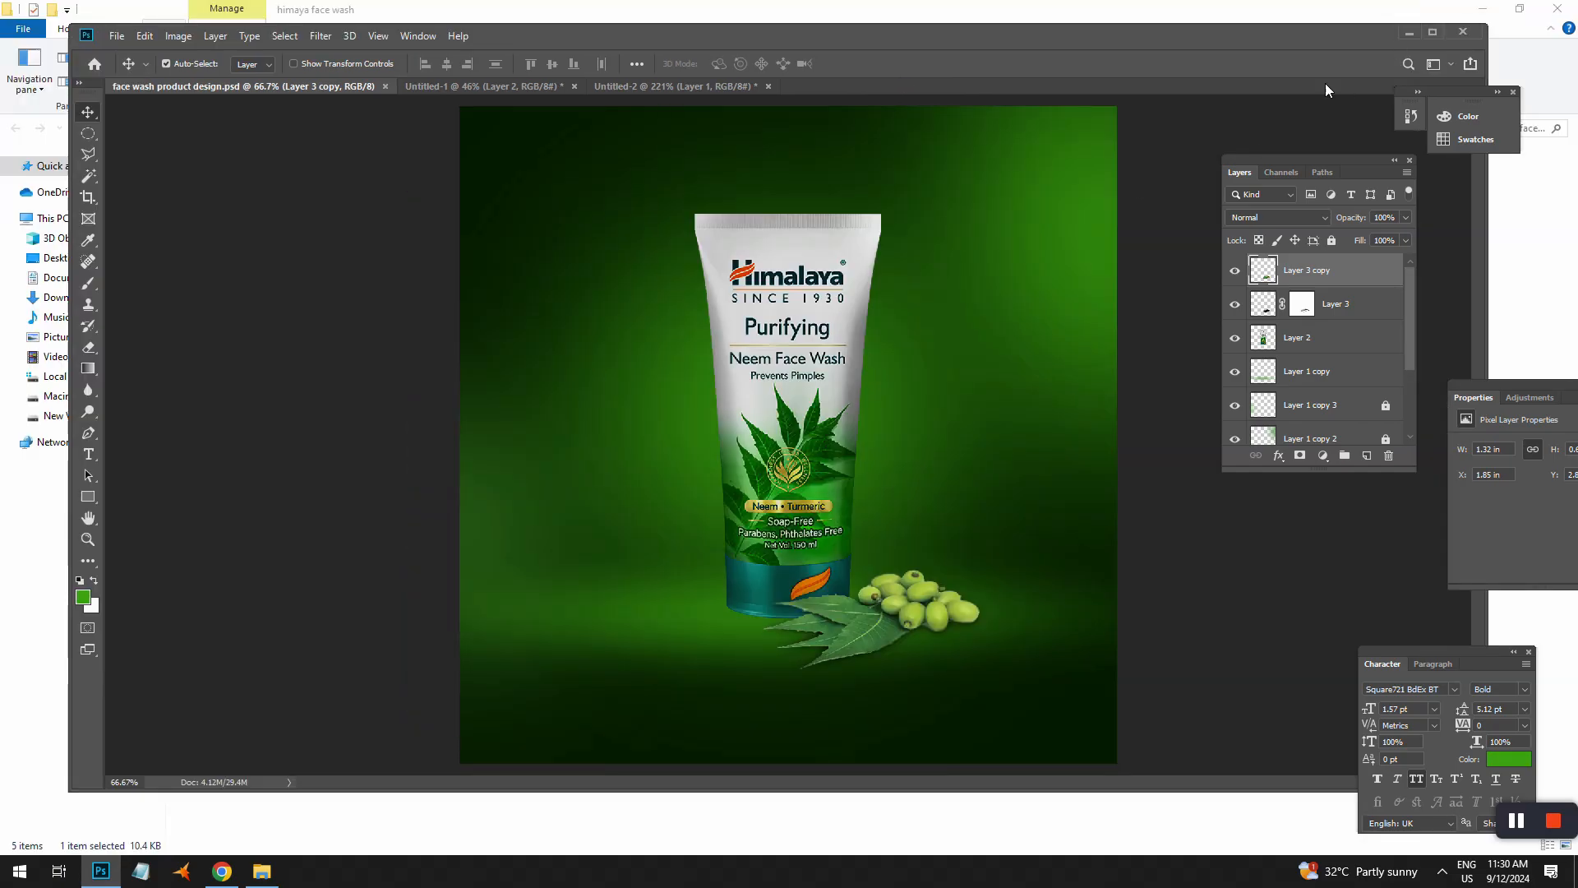
- Open images (1).jfif in Chrome and copy the neem leaves image
left_click(1409, 33)
left_click_drag(964, 303, 832, 8)
left_click(602, 17)
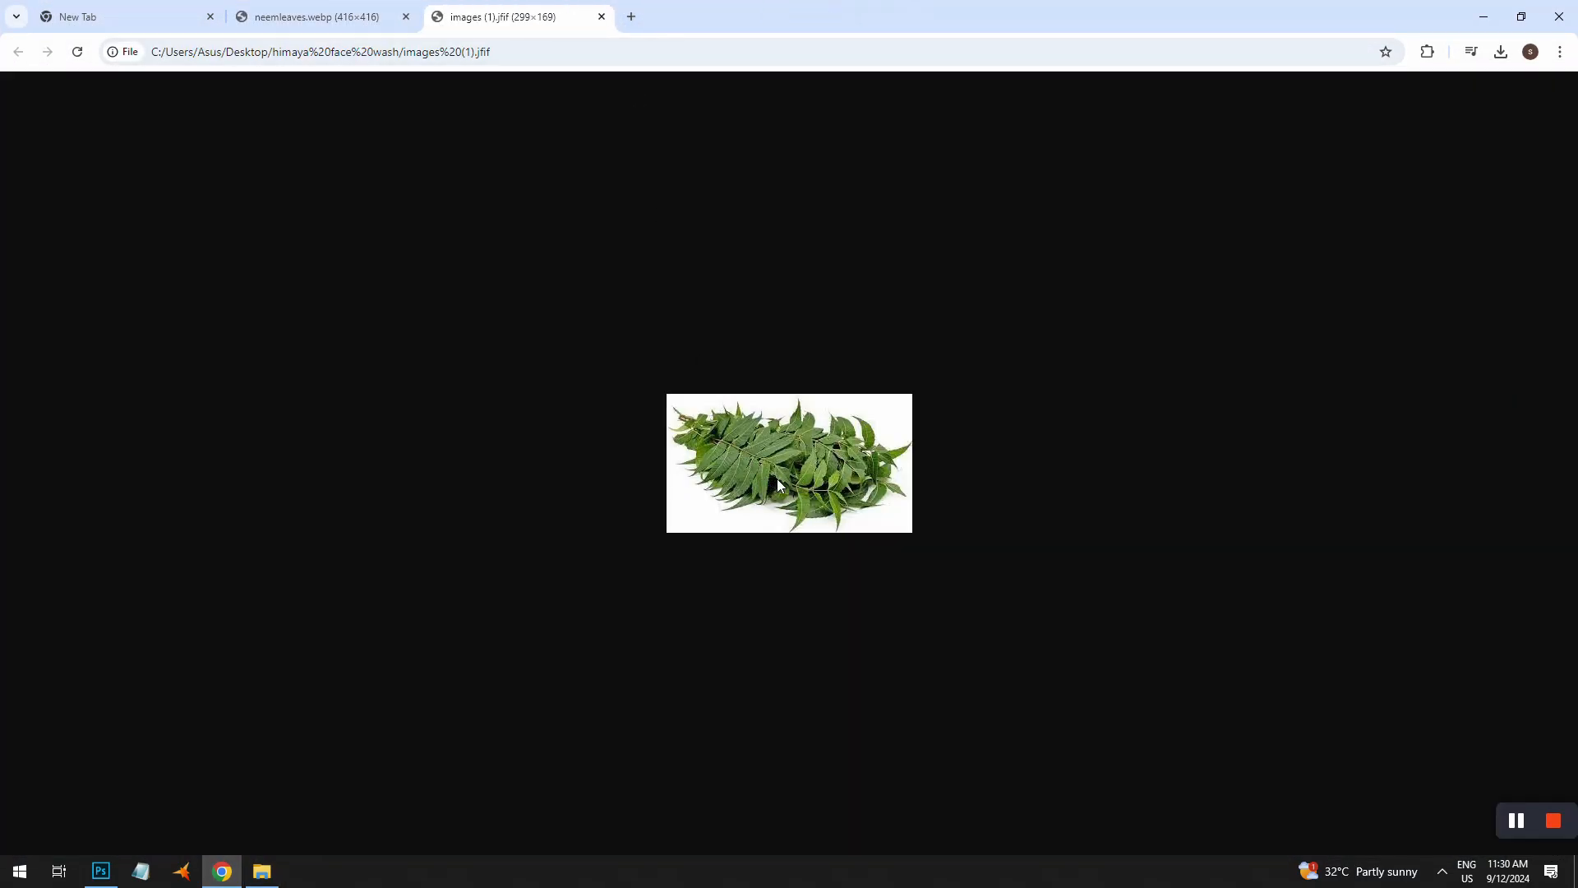
right_click(776, 479)
left_click(838, 544)
- Open 15800.png in Photoshop, select its white background with non-contiguous Magic Wand, and invert the selection to the leaves
left_click(262, 871)
left_click_drag(743, 347, 914, 62)
double_click(932, 36)
key("w")
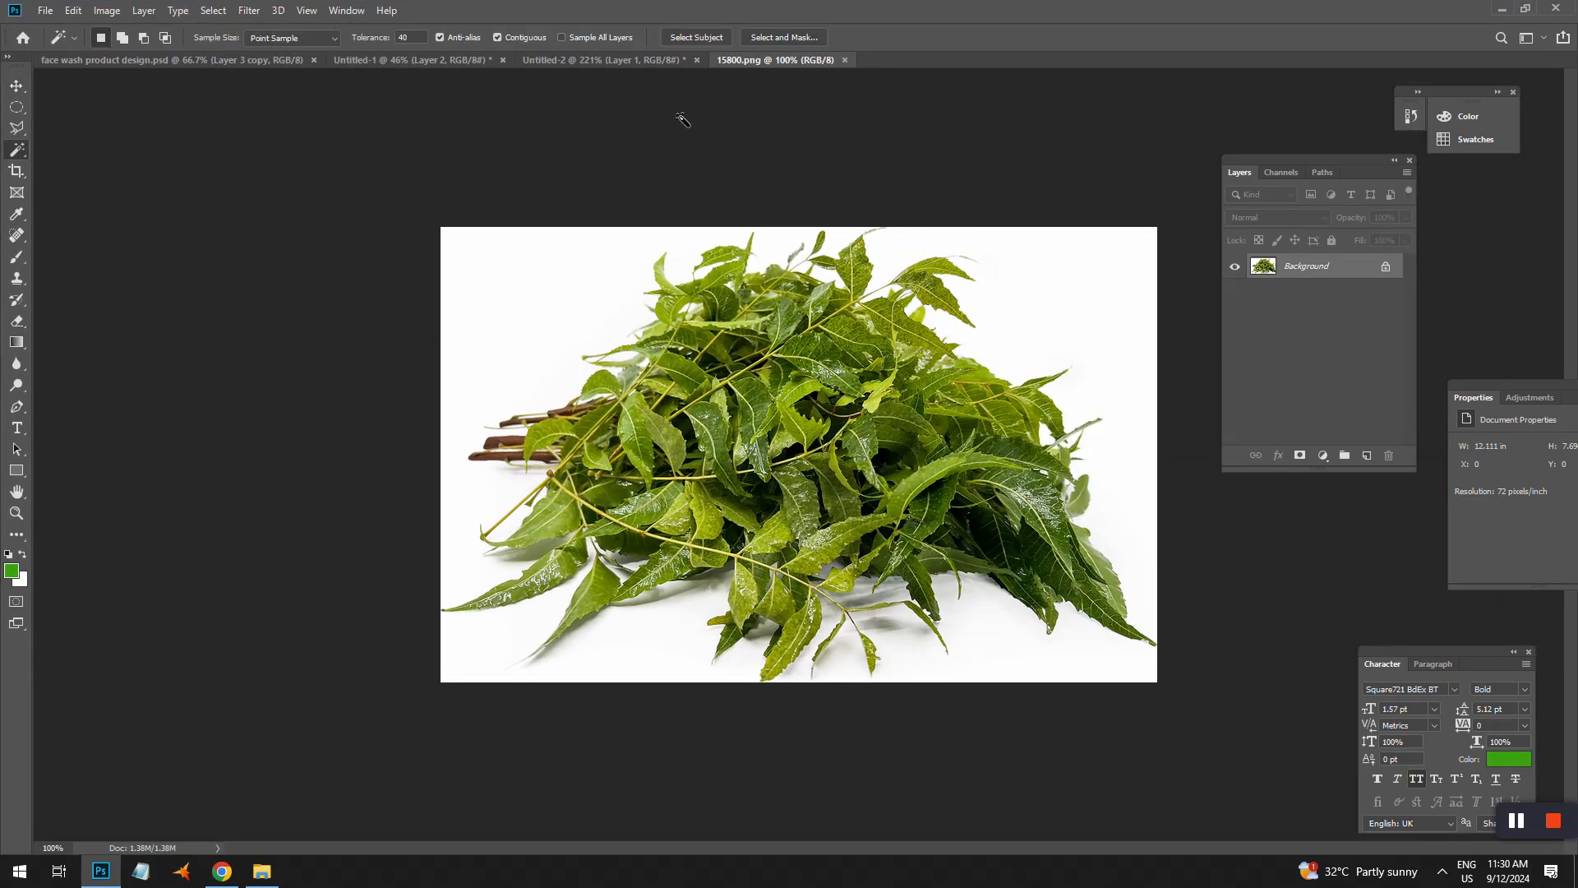
left_click(510, 38)
left_click(544, 324)
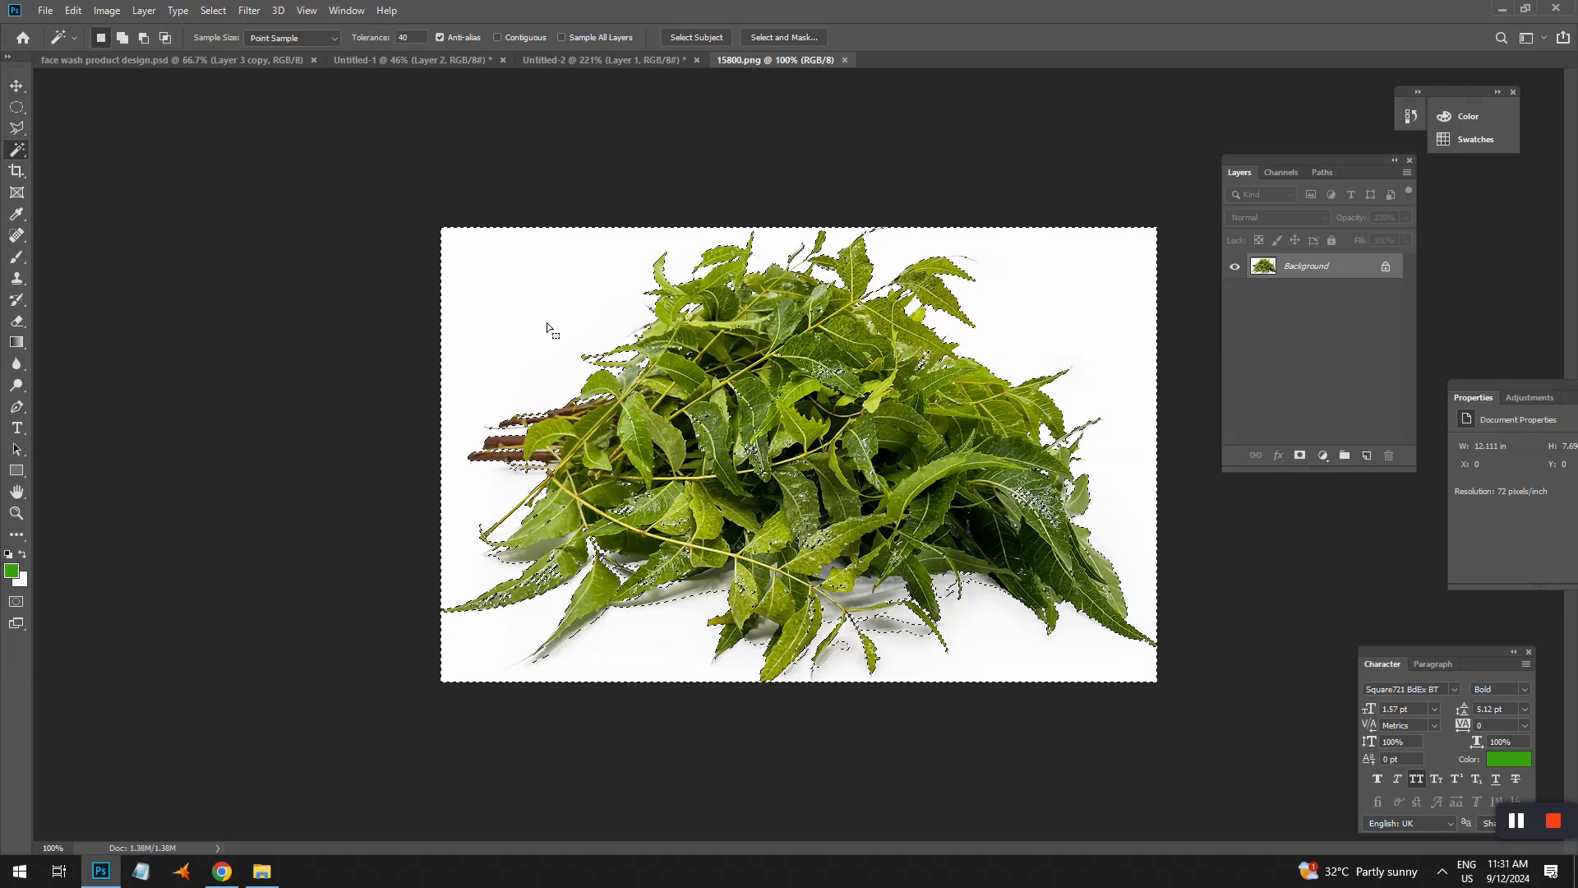
right_click(546, 327)
left_click(597, 542)
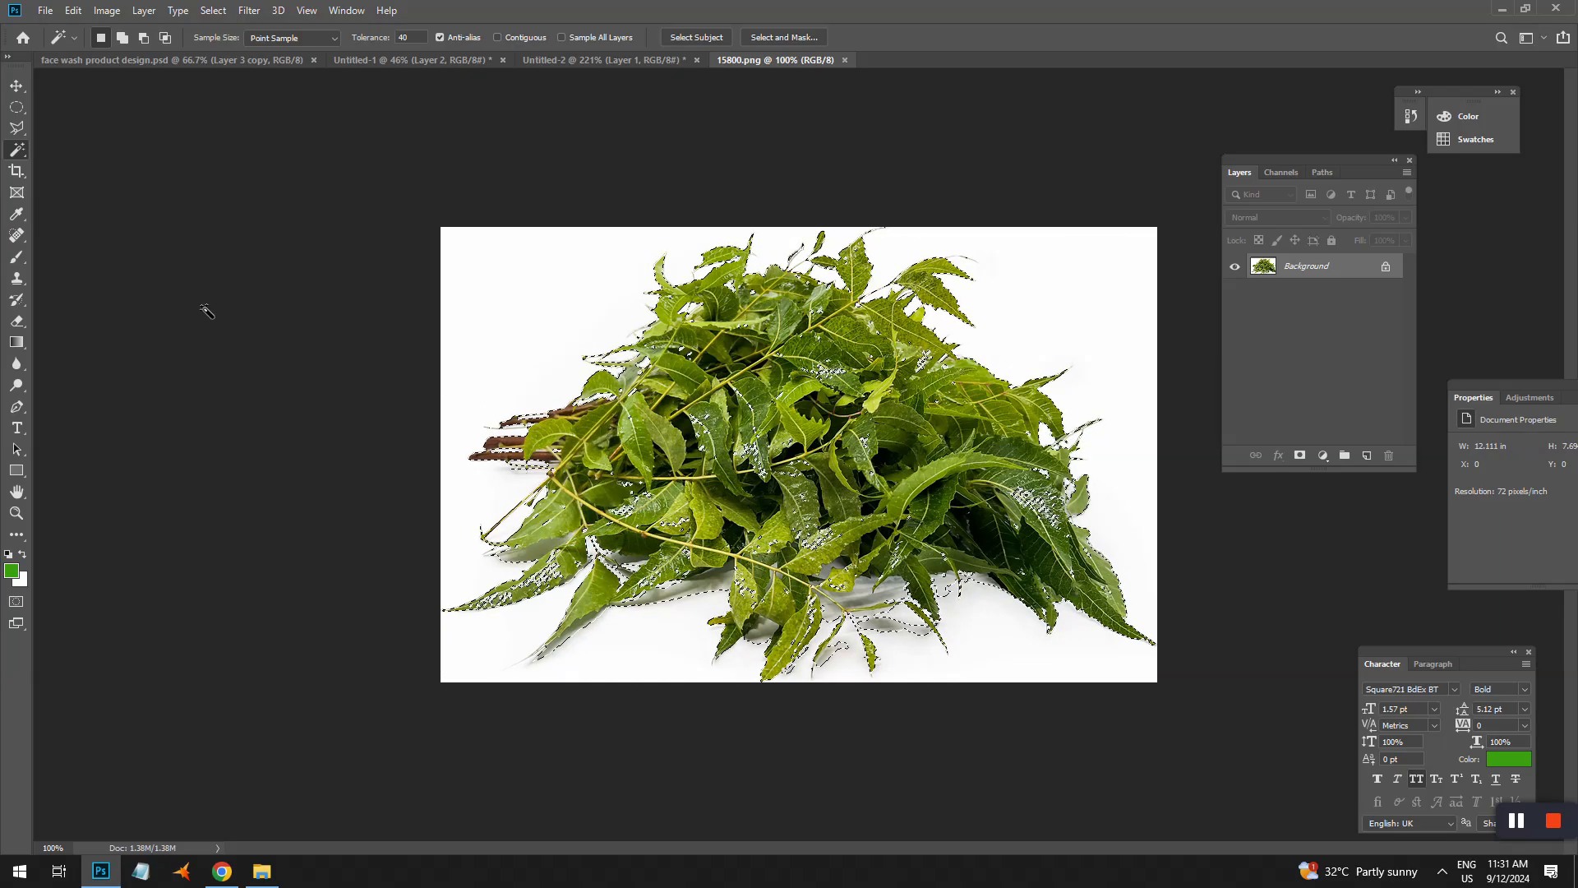
- Add the unselected gaps inside the leaf pile to the selection with the Polygonal Lasso
left_click(16, 127)
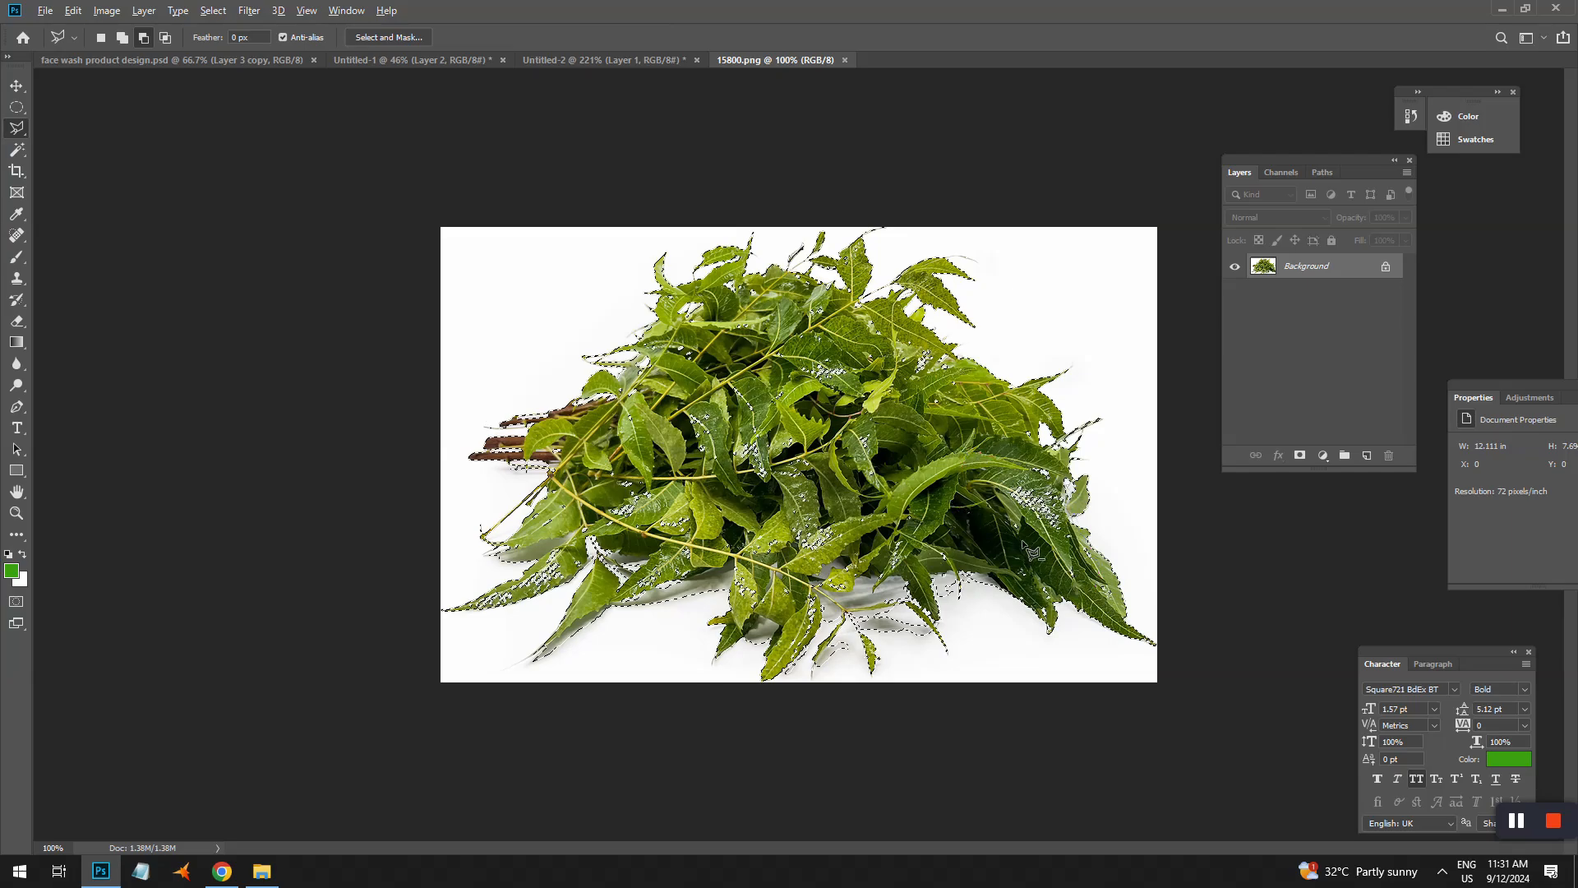
key("shift")
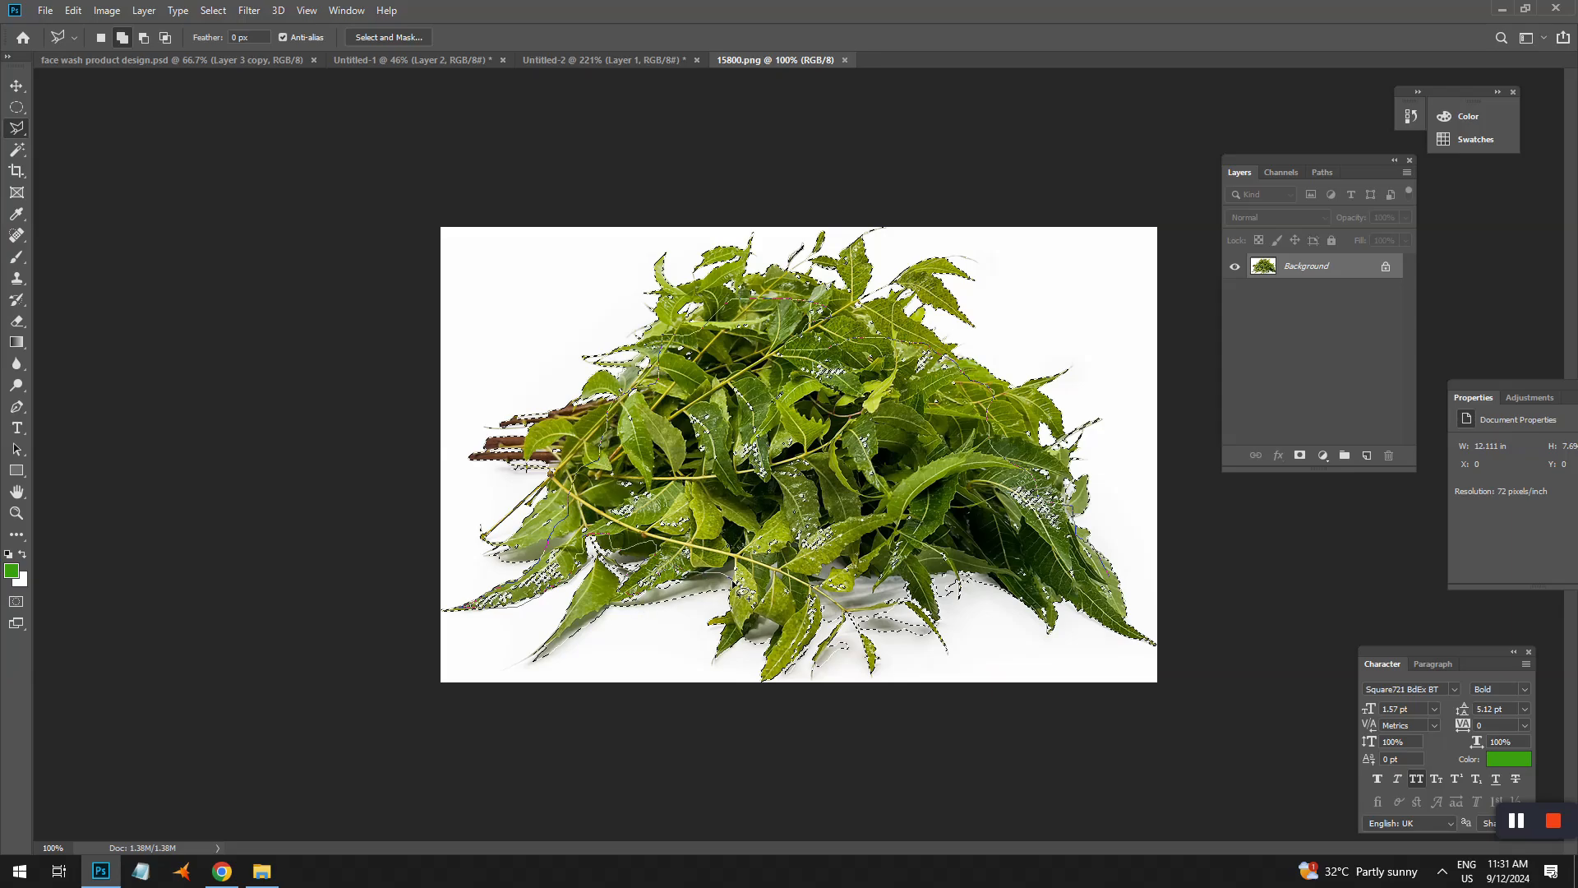
left_click(794, 622)
left_click(787, 672)
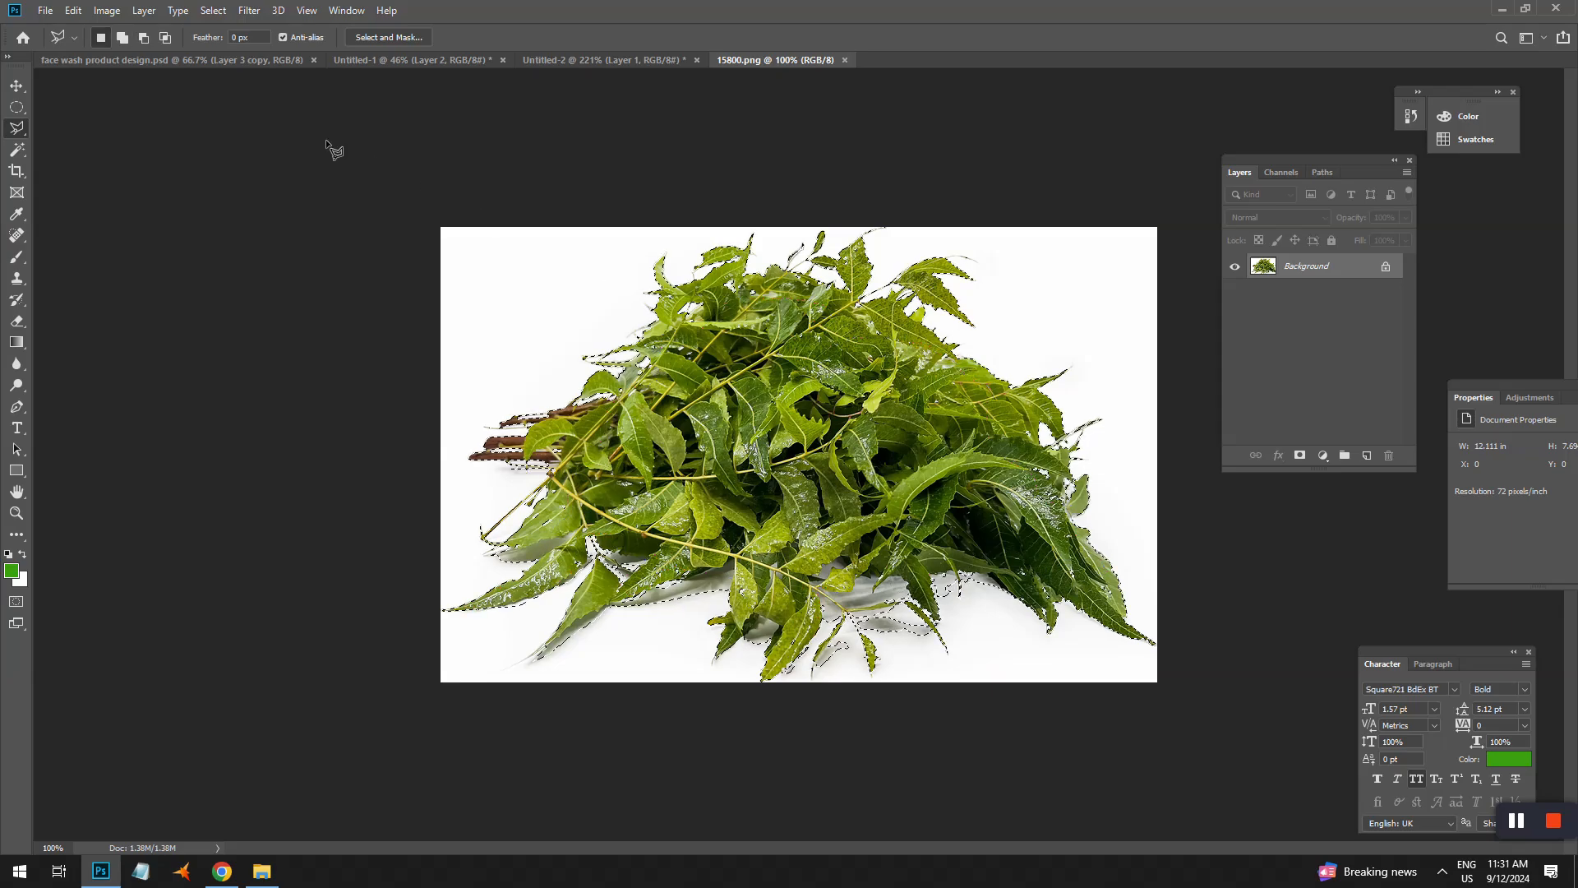
- Paste the leaf pile above Layer 1 copy in the face wash document, scaled to 37.26% behind the tube's lower left side
key("v")
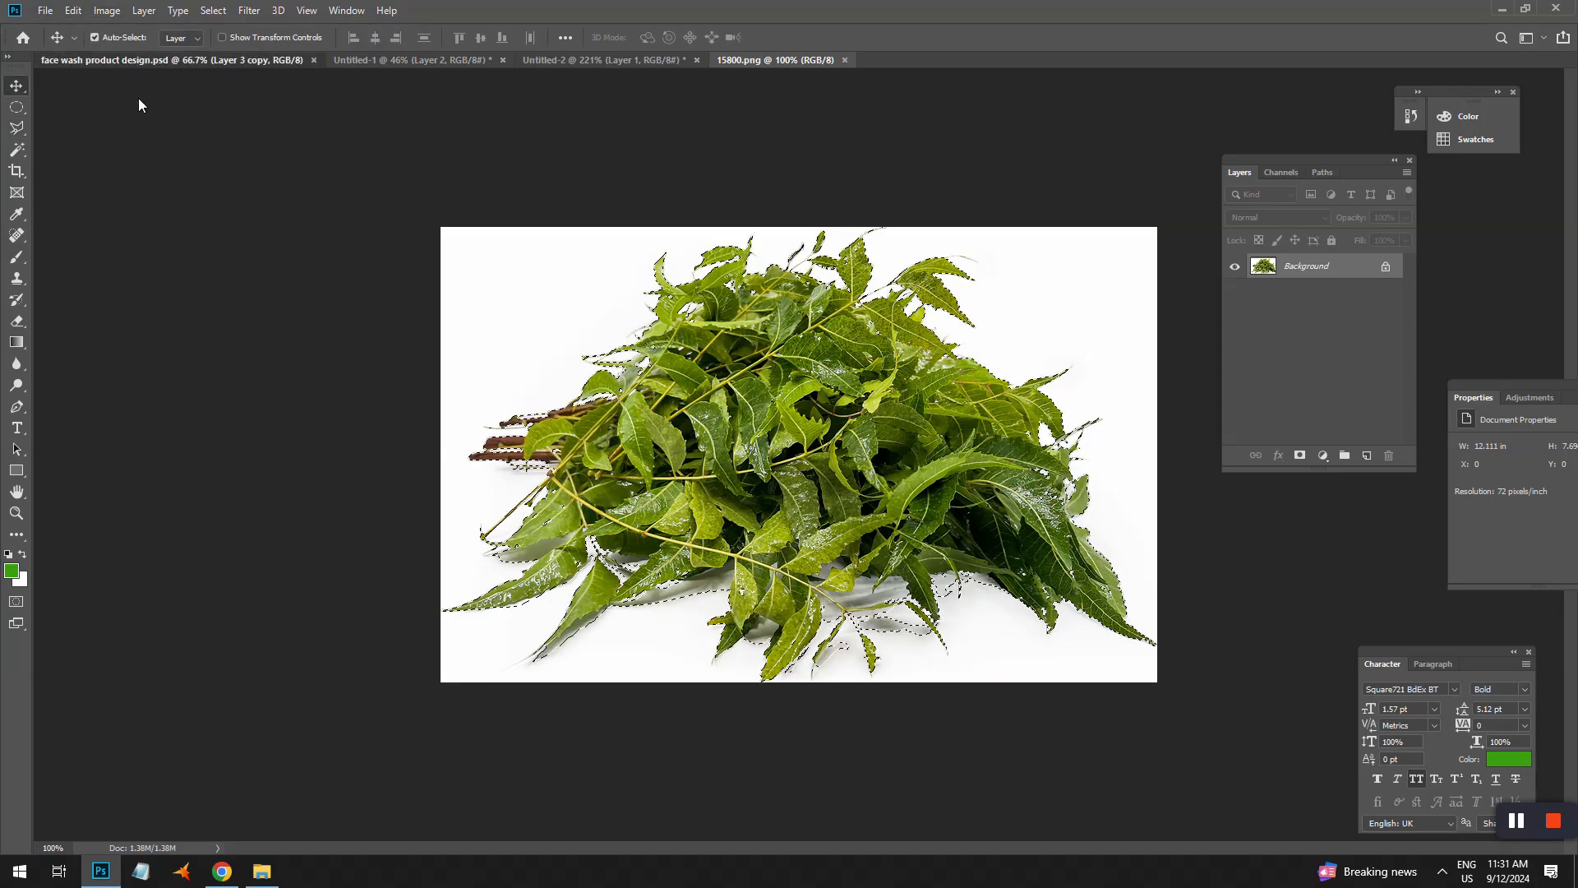
left_click(144, 60)
left_click(830, 485)
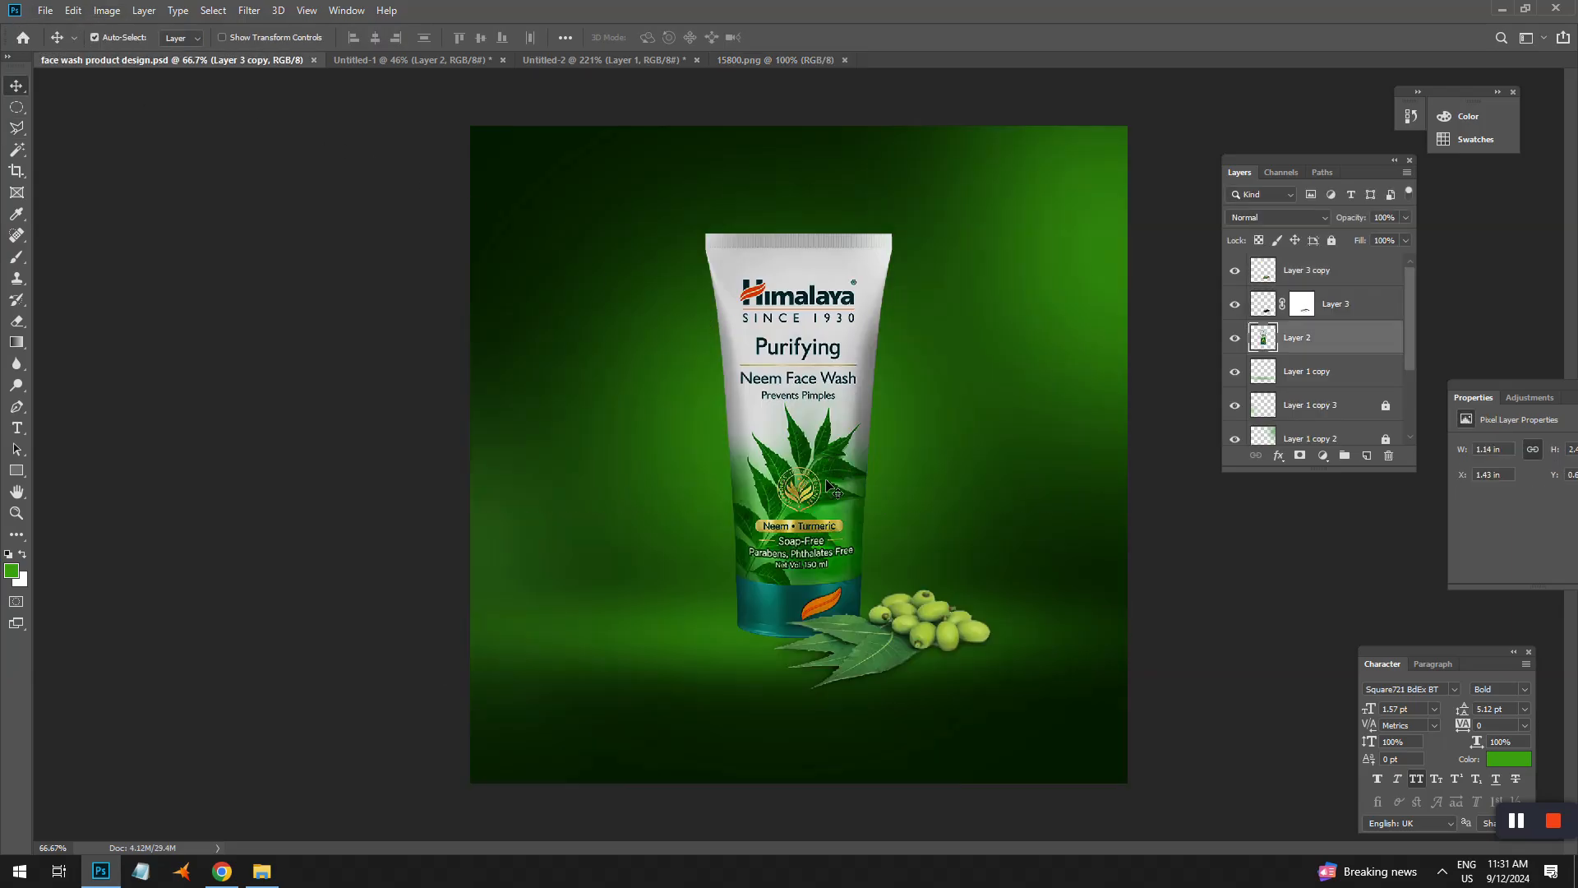
left_click(1316, 375)
left_click(1300, 347)
left_click(1313, 374)
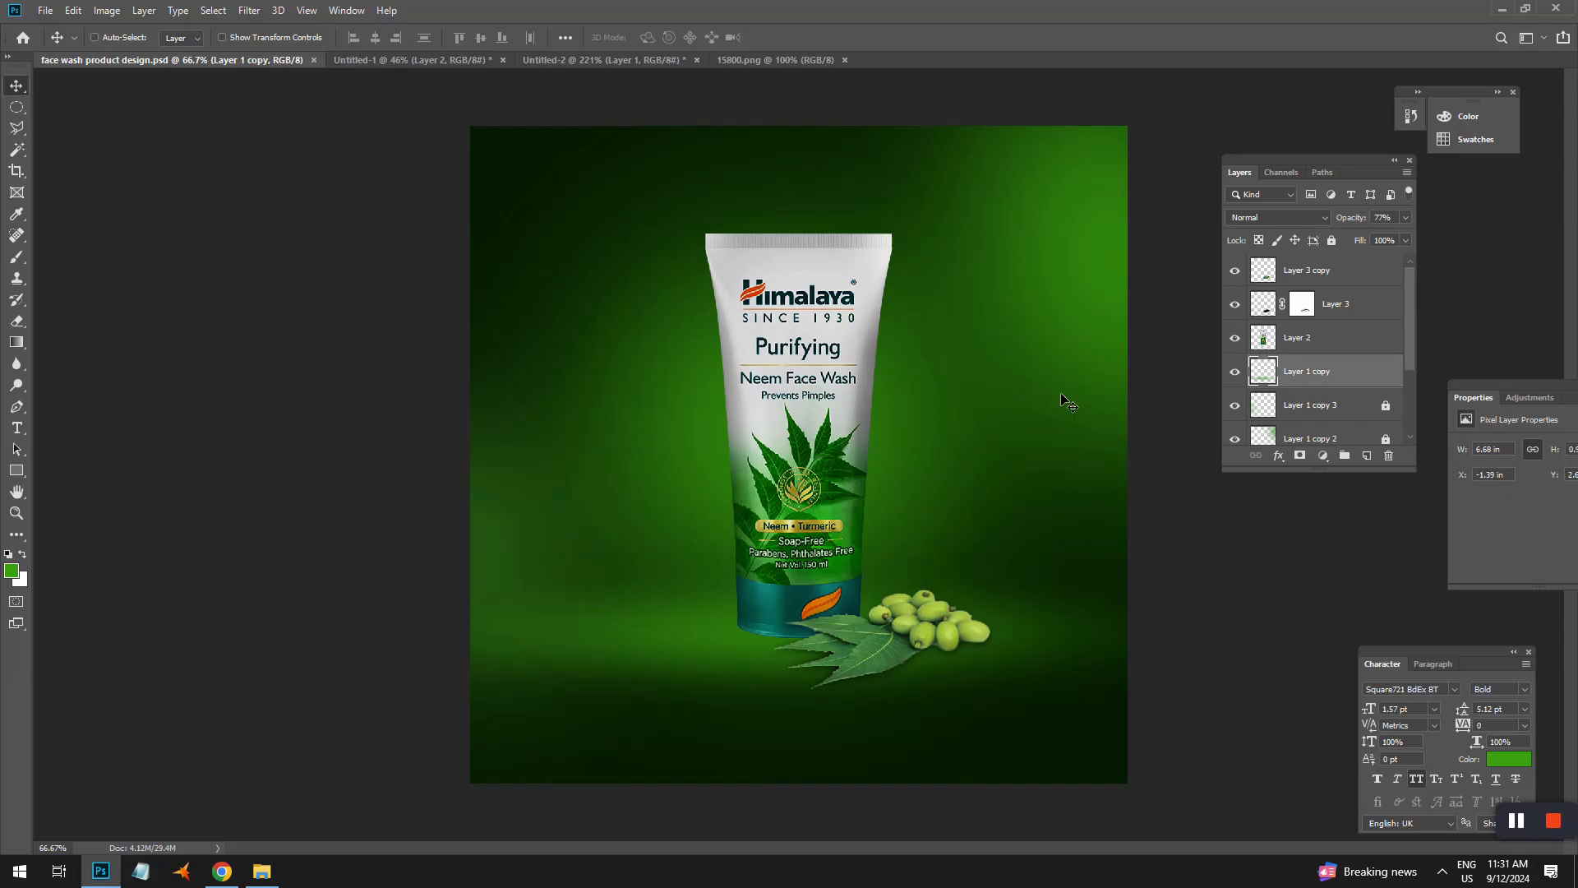
key("ctrl+v")
key("ctrl+t")
left_click_drag(942, 464, 927, 553)
left_click_drag(1022, 394, 657, 482)
left_click_drag(674, 632, 757, 570)
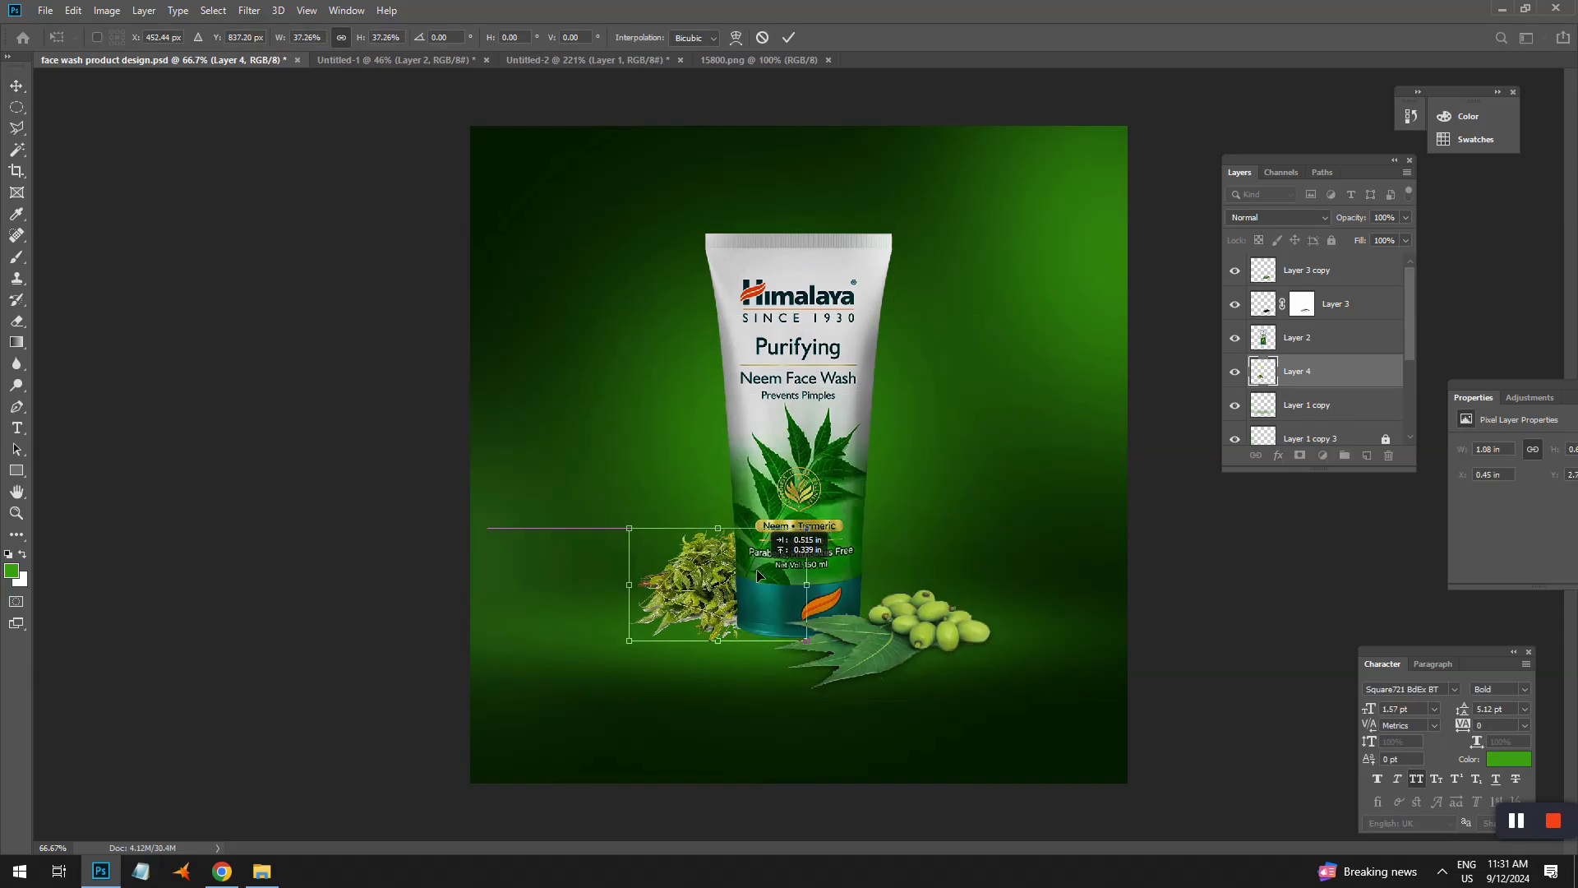
- Try flipping the leaf pile horizontally, undo the flip, and shift the pile slightly up and left
right_click(718, 574)
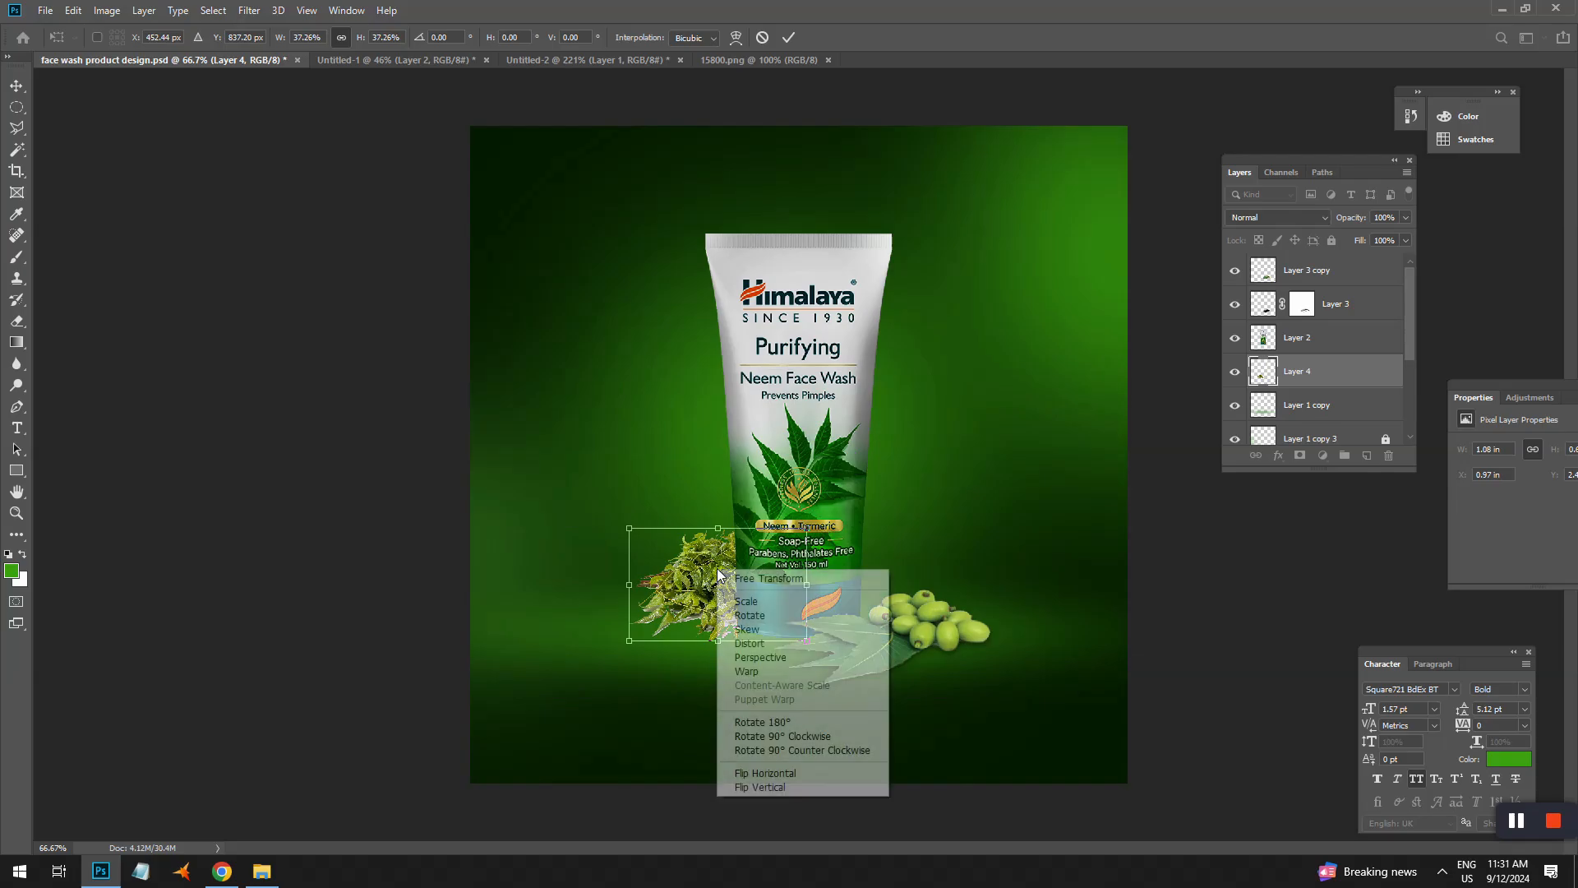
left_click(764, 772)
key("ctrl+z")
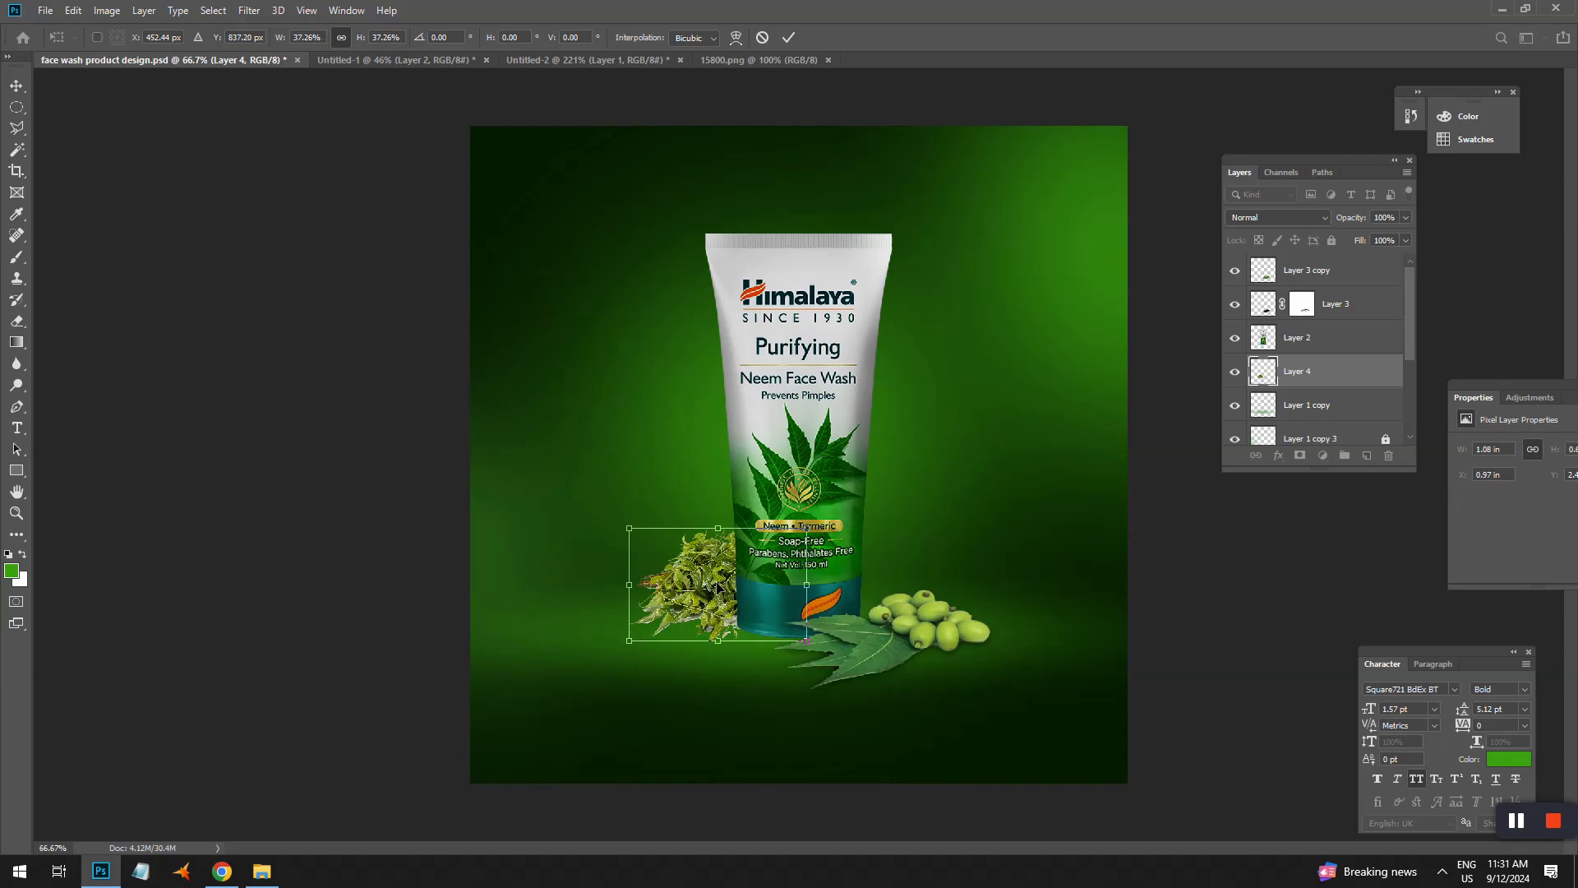
key("Return")
left_click_drag(718, 585, 702, 575)
- Check the leaf pile beside the tube up close and delete it
left_click(750, 593, "ctrl")
left_click(751, 593, "ctrl")
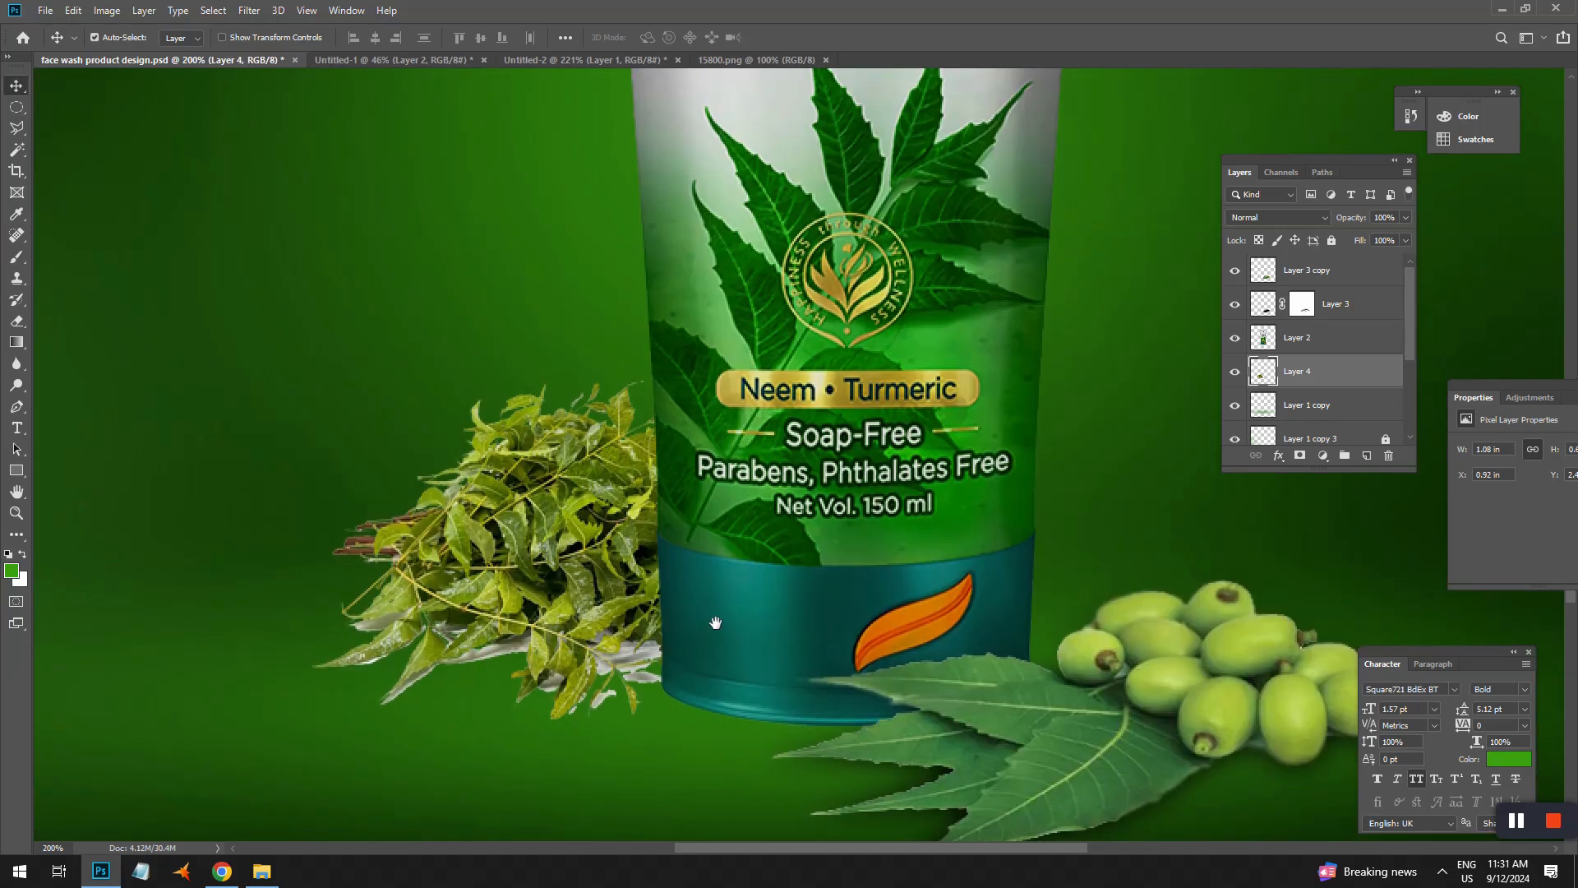
left_click(618, 595, "alt")
left_click(617, 598, "alt")
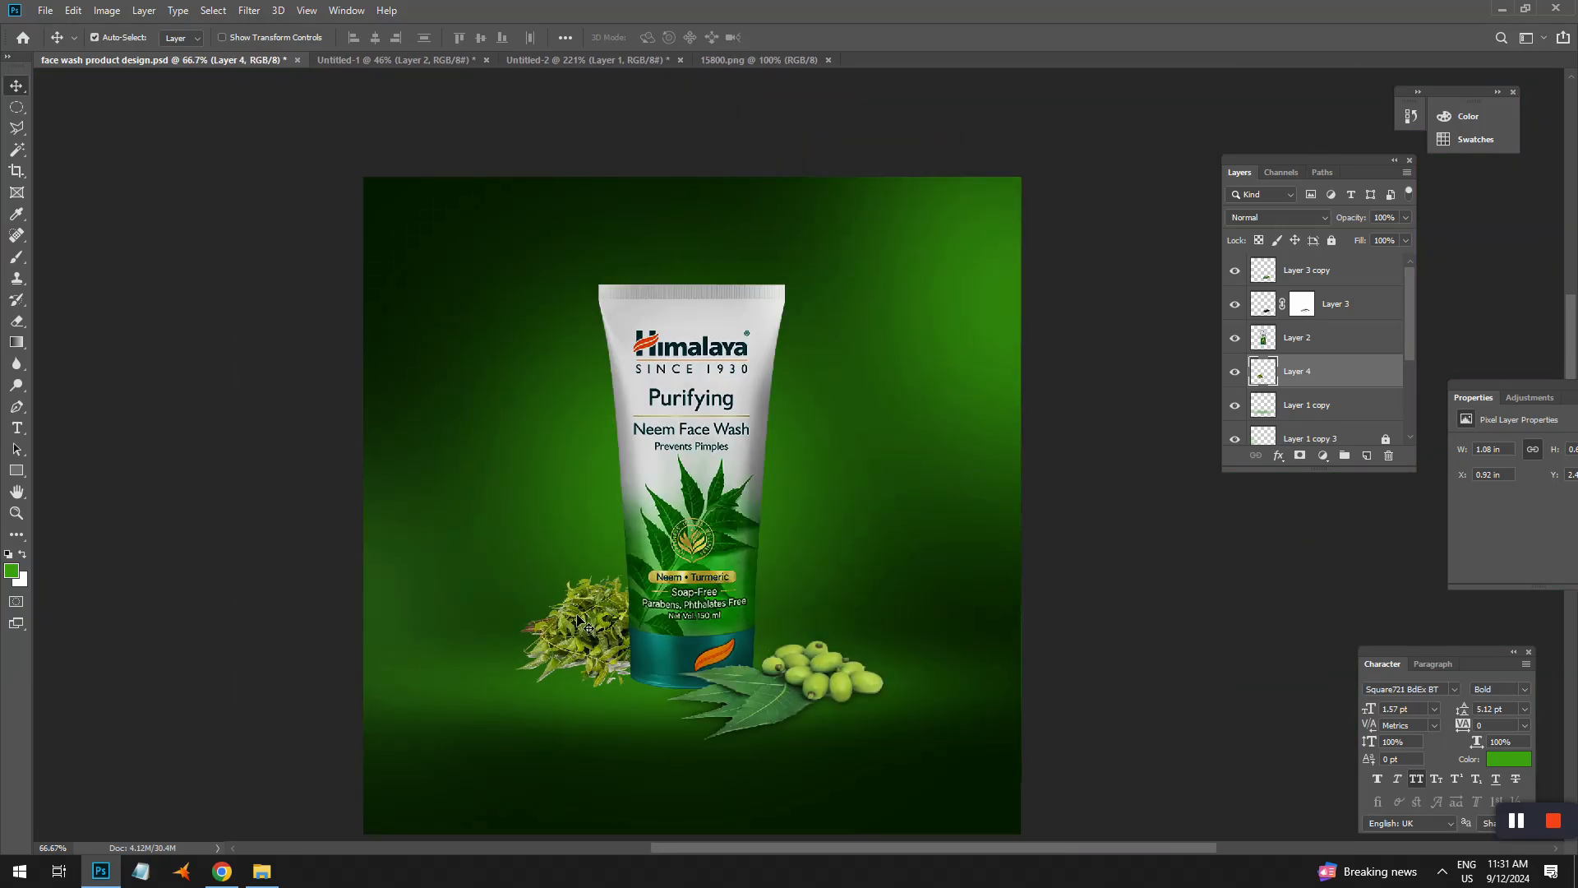
key("Delete")
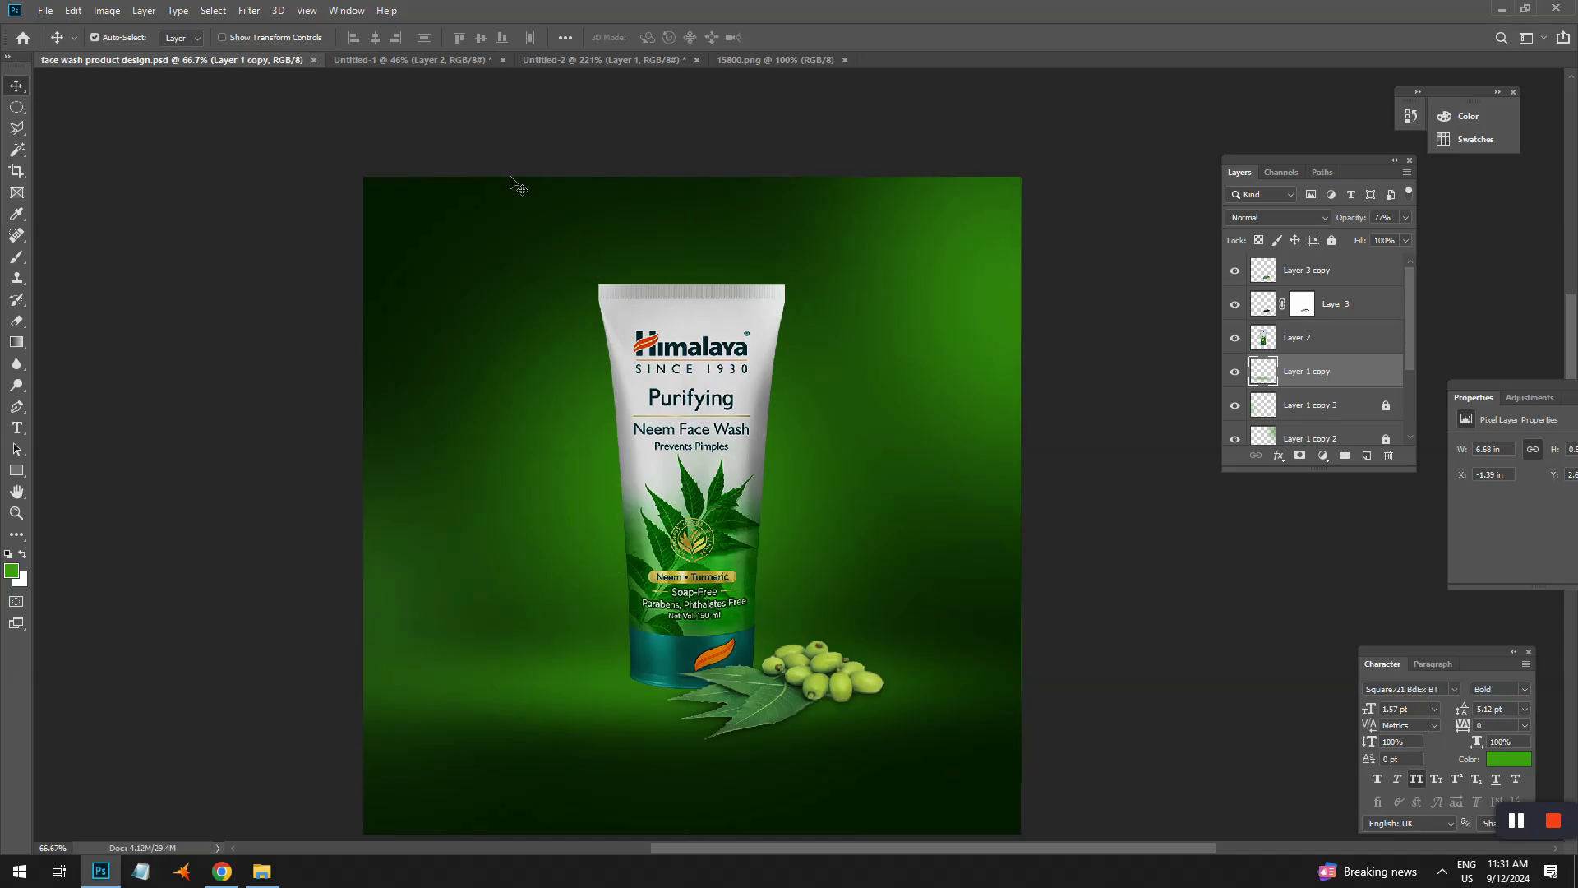
left_click(250, 884)
left_click_drag(535, 345, 881, 44)
key("w")
left_click(729, 426)
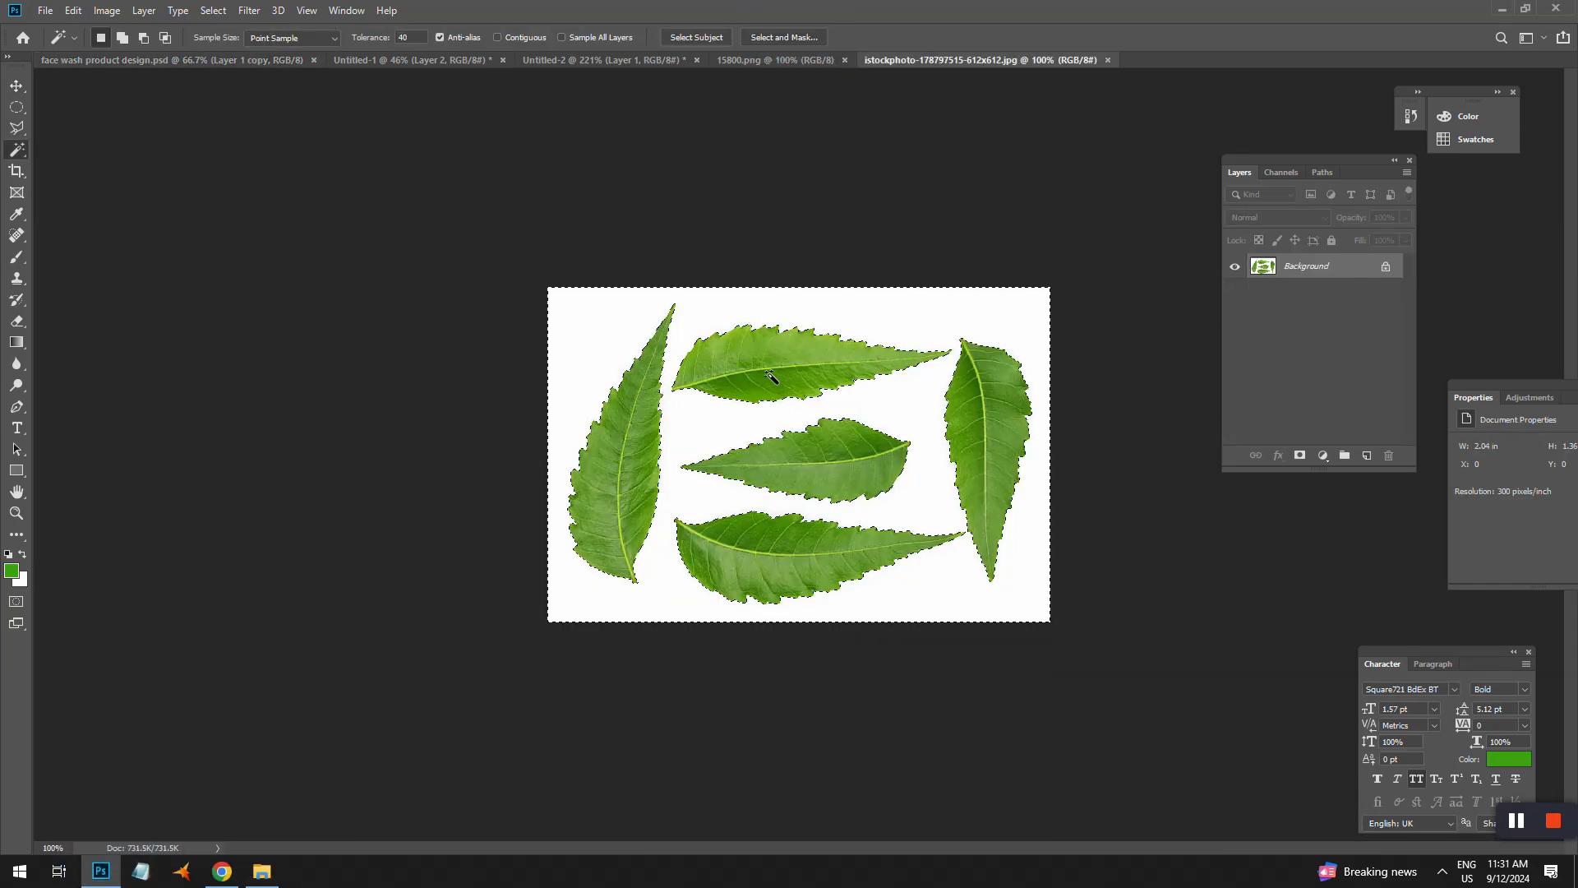
right_click(729, 426)
left_click(777, 640)
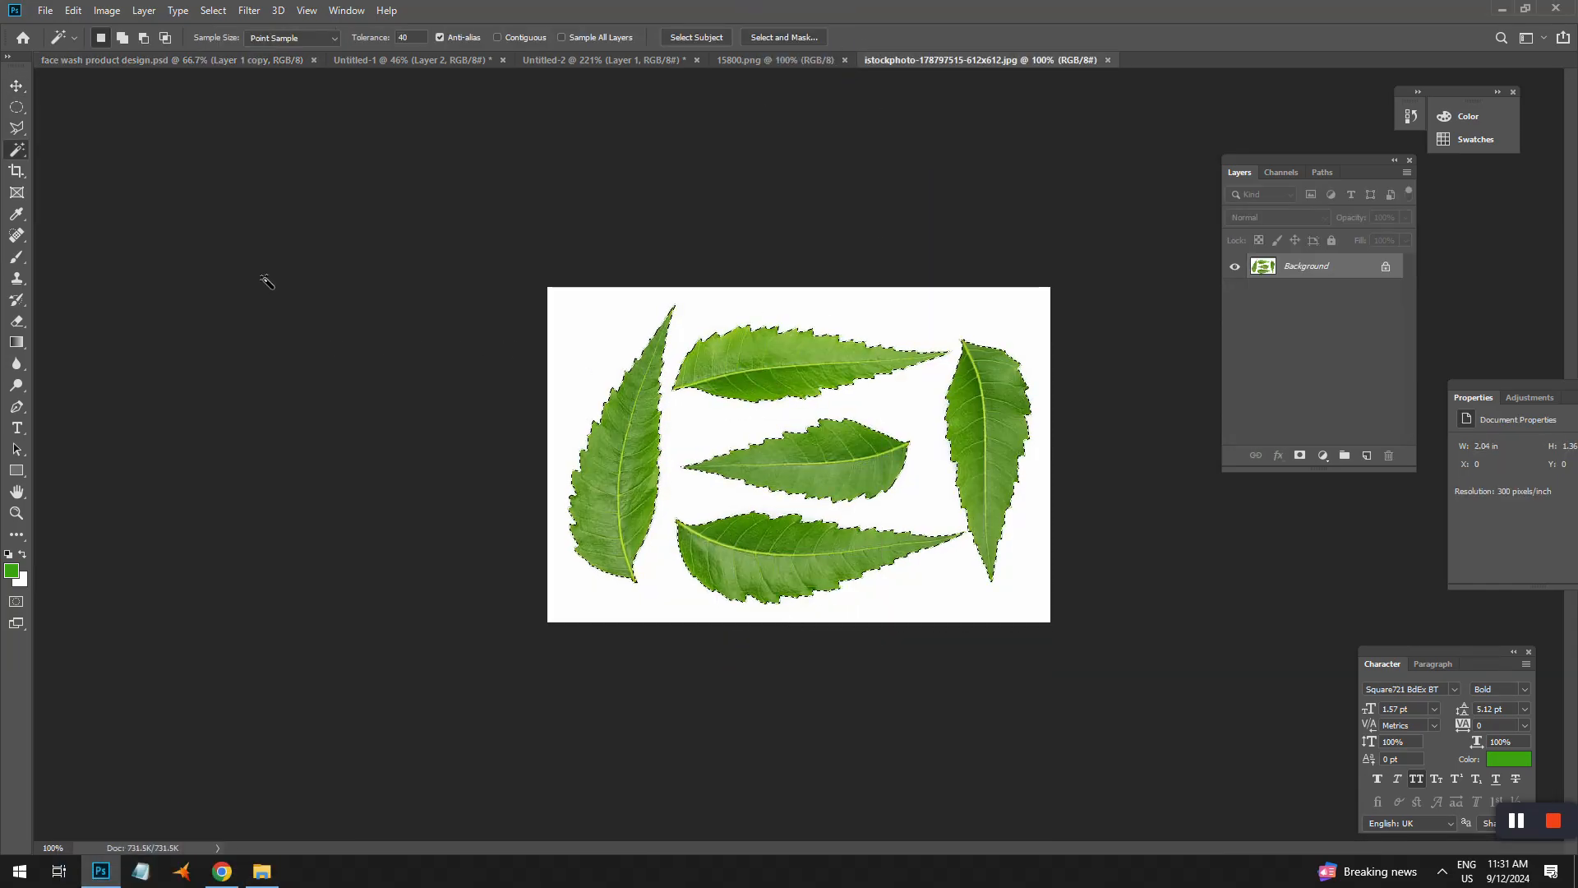
- Reduce the selection to the tall left leaf with the Polygonal Lasso and copy it
left_click(17, 127)
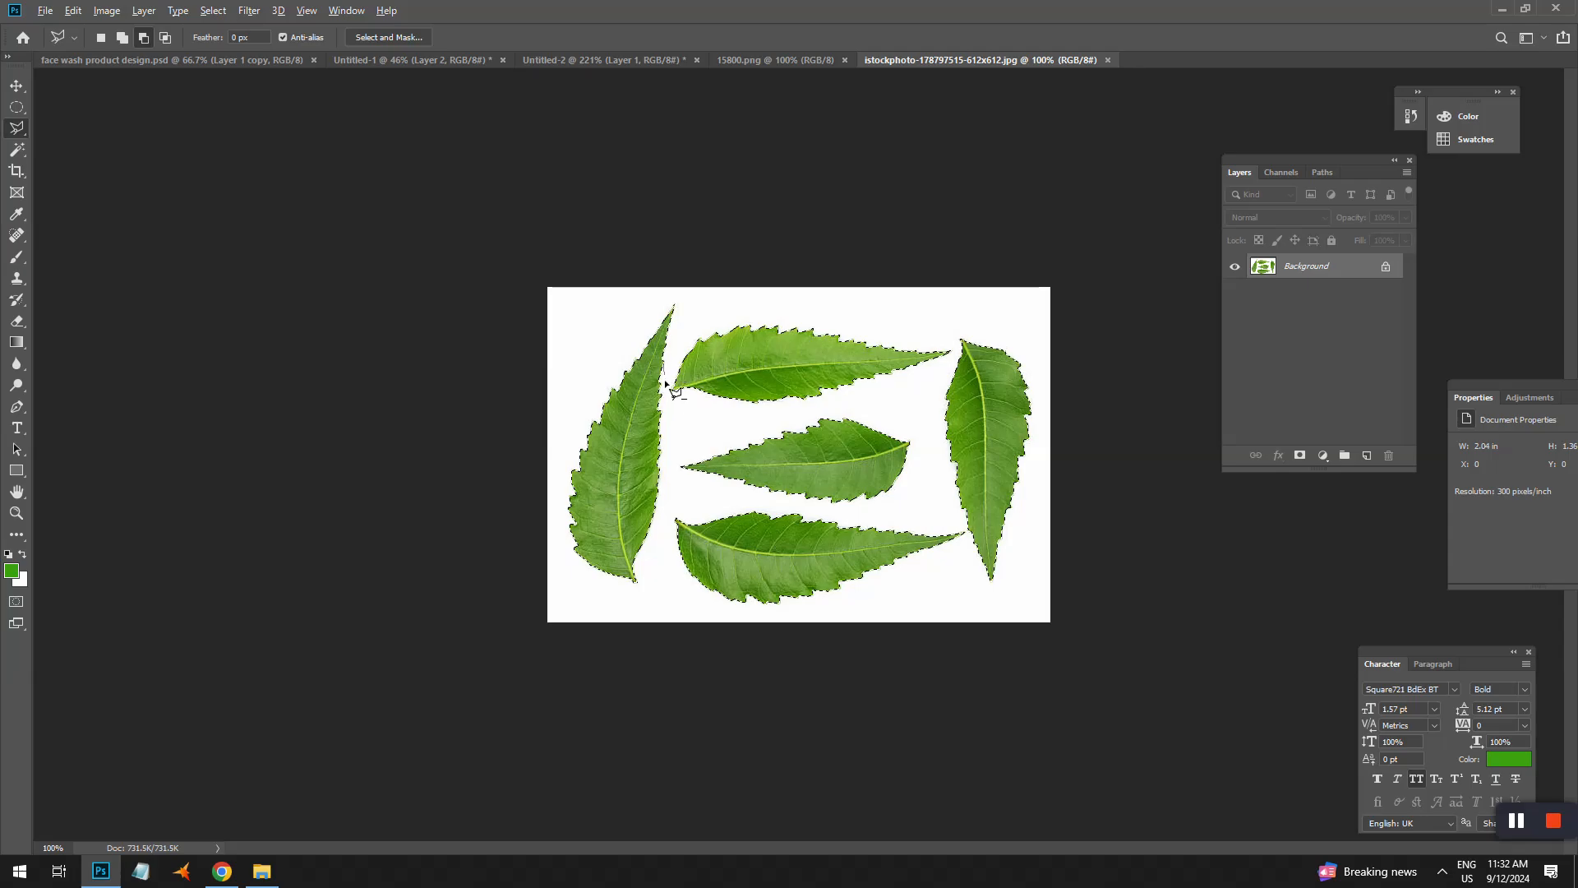
left_click(1102, 310)
left_click(958, 250)
left_click(673, 307)
key("ctrl+c")
- Paste the leaf into the face wash document beside the tube and move its layer directly below Layer 3 copy
left_click(184, 59)
key("ctrl+v")
key("ctrl+t")
left_click_drag(719, 495, 858, 384)
key("Return")
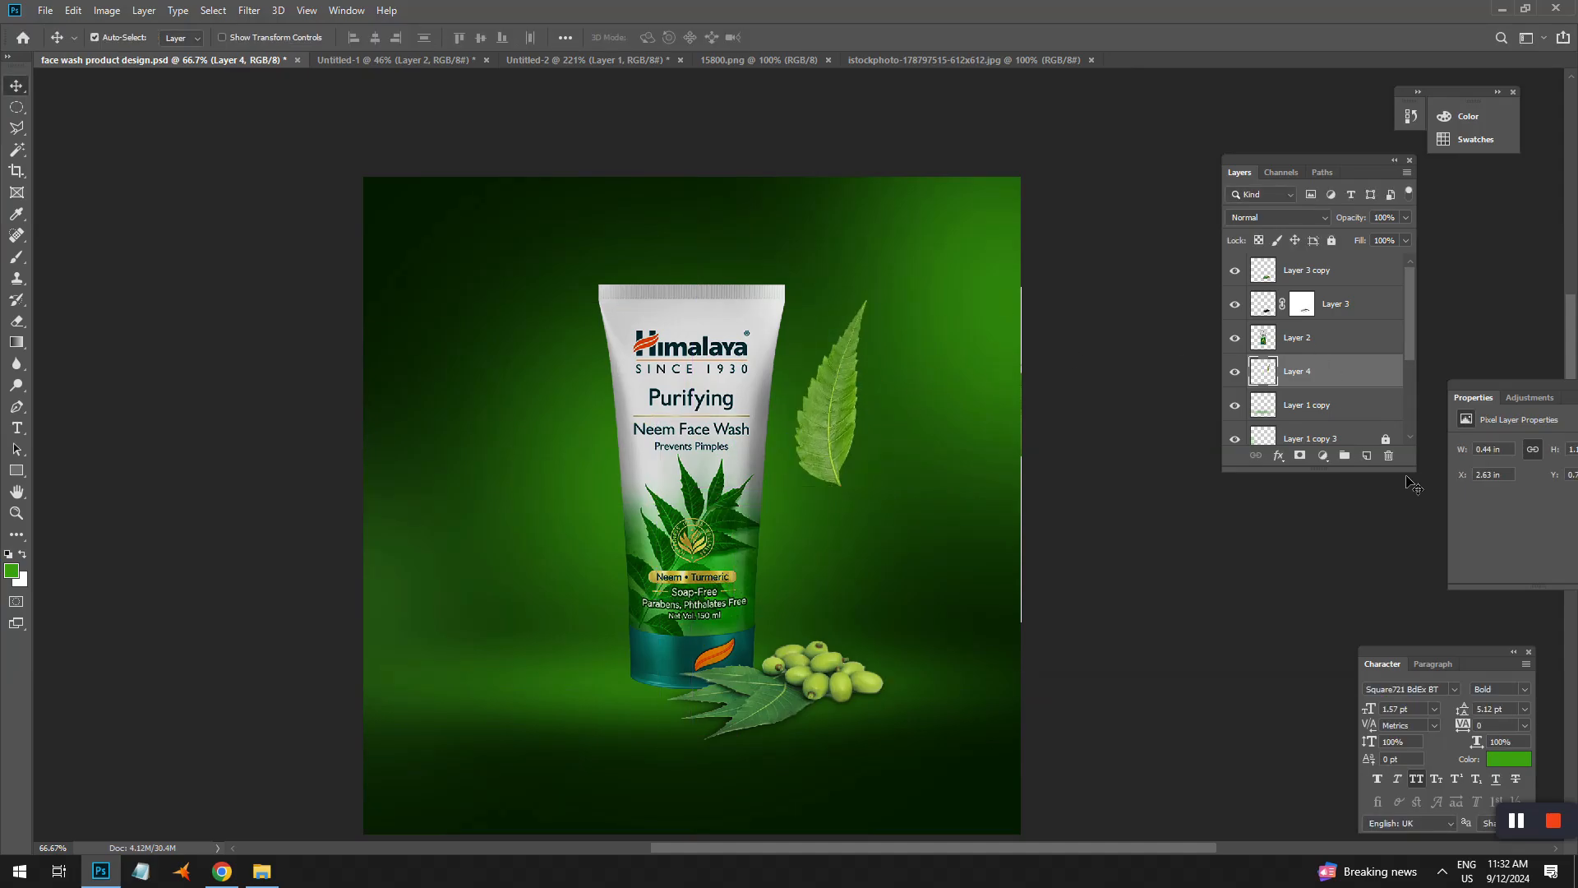
left_click_drag(1410, 465, 1411, 608)
left_click_drag(1305, 363, 1303, 289)
- Place the leaf over the tube's upper right corner, flipped vertically, scaled to 59.79% and rotated -52.5 degrees
left_click_drag(830, 470, 790, 333)
key("ctrl+t")
right_click(846, 410)
left_click(904, 617)
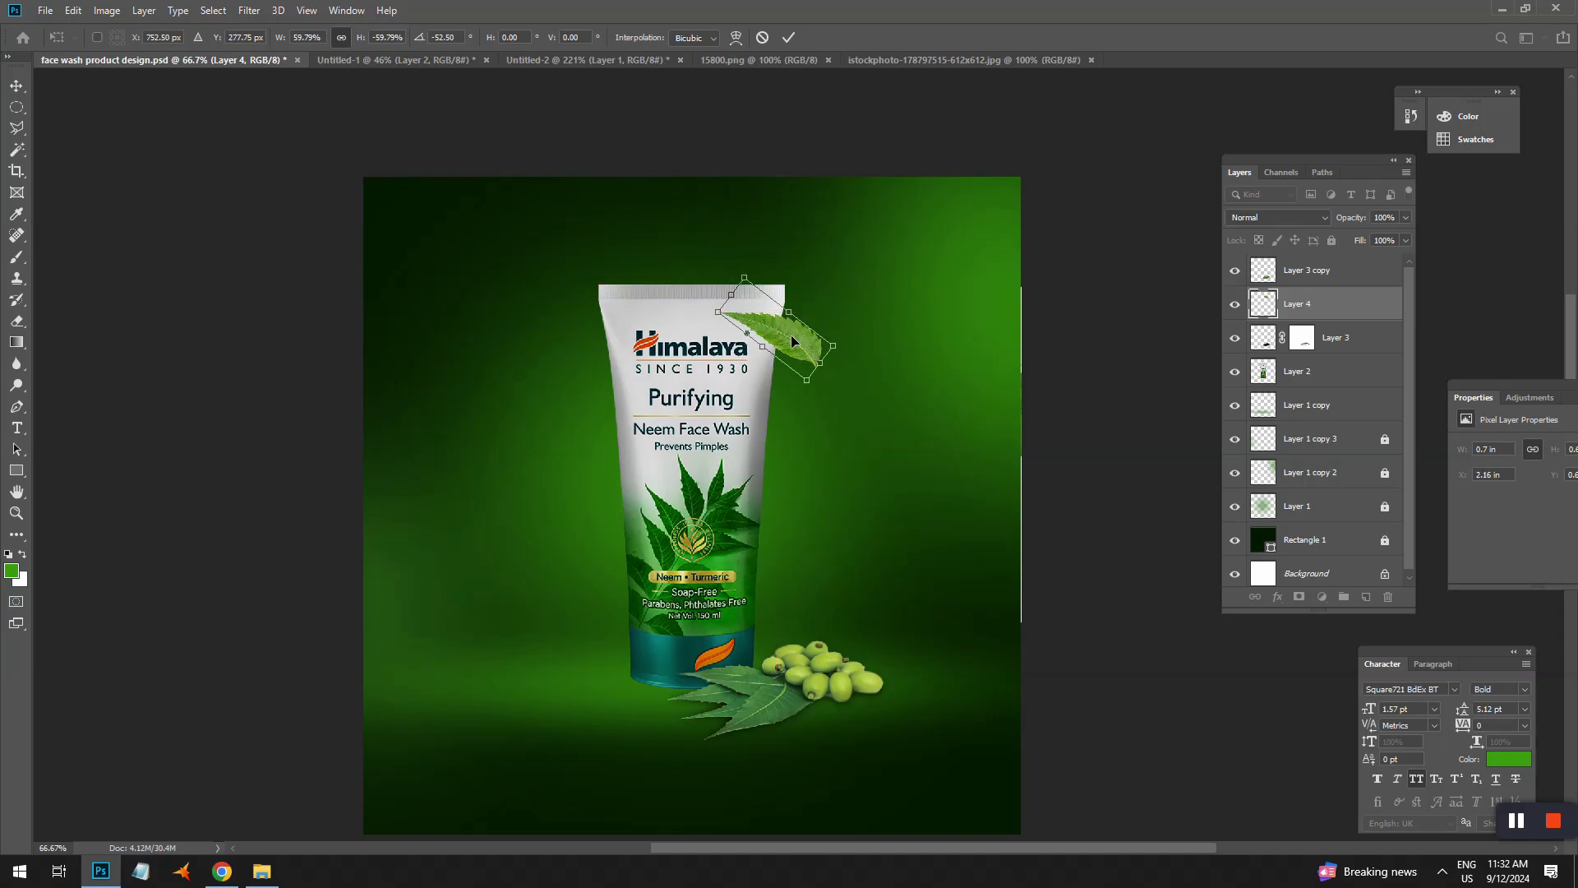
key("Return")
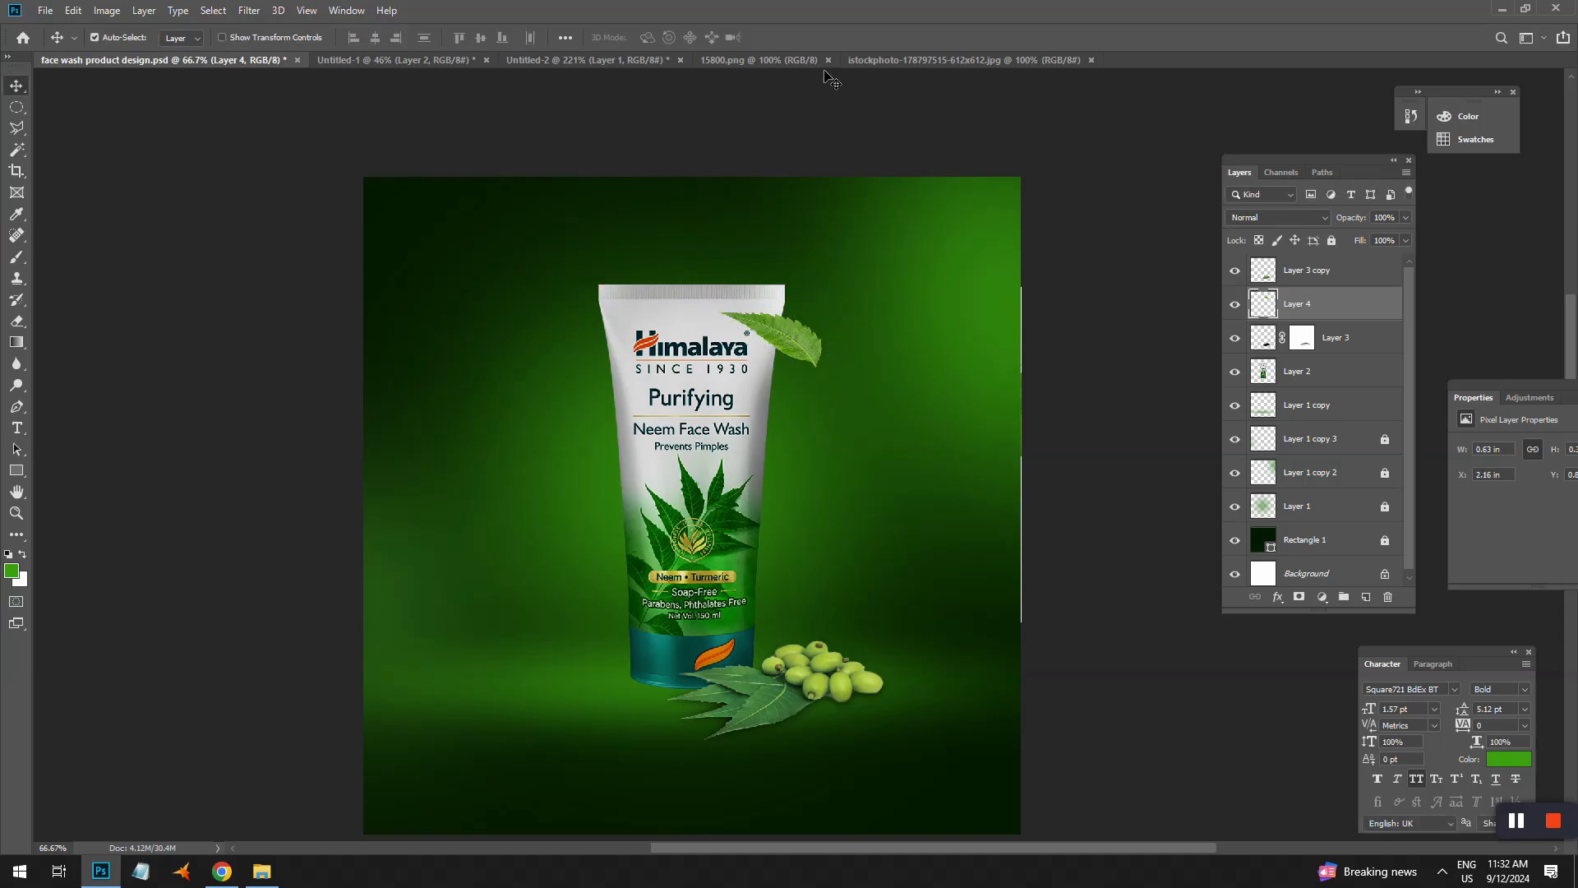
- Tilt the leaf on the tube's upper corner more steeply and place a duplicate left of the tube's lower part
key("ctrl+t")
left_click_drag(824, 374, 503, 612)
key("Return")
- Enlarge the duplicated leaf on Layer 4 copy to 208.19%, flip it horizontally, and tilt it slightly clockwise
key("ctrl+t")
left_click_drag(535, 552, 582, 503)
right_click(523, 518)
left_click(569, 729)
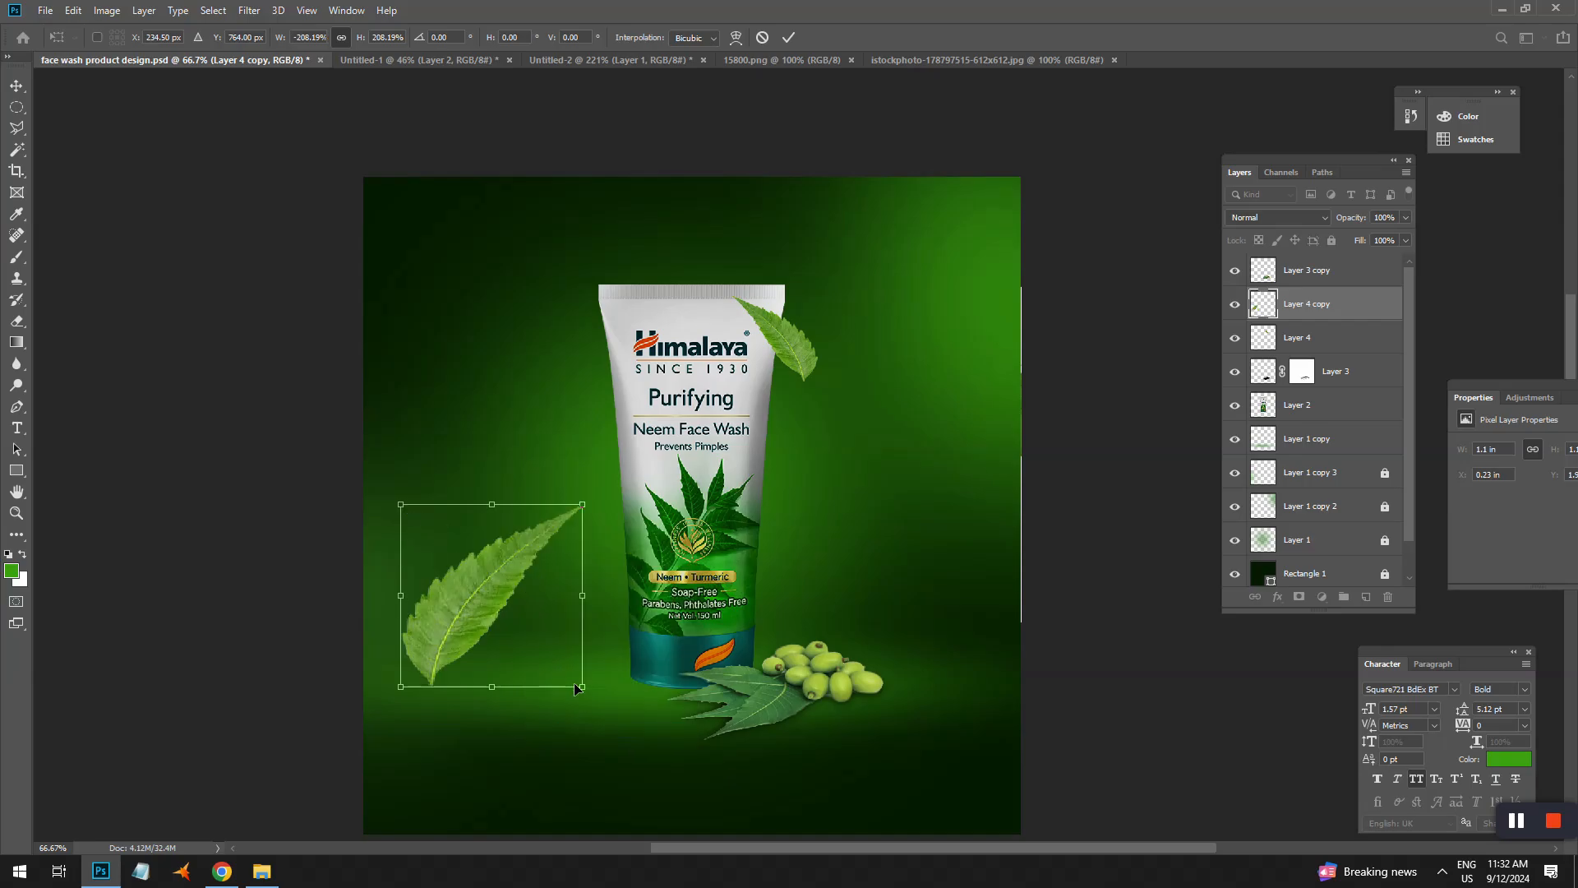
left_click_drag(597, 701, 577, 712)
key("Return")
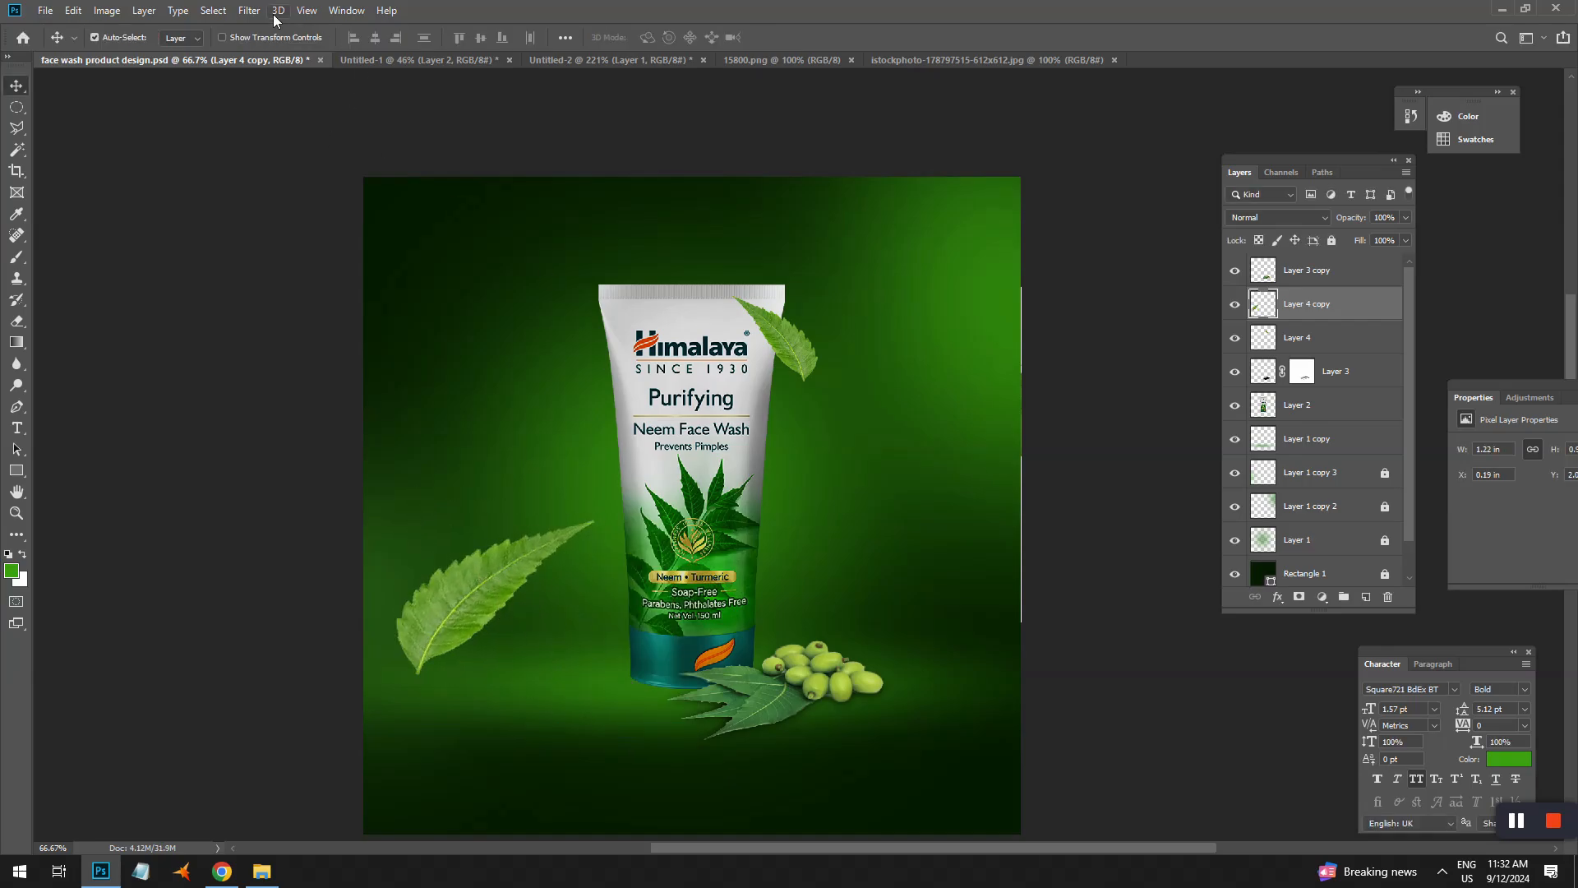
- Apply a Gaussian Blur with a radius of about 5 pixels to the leaf on Layer 4 copy
left_click(249, 10)
mouse_move(336, 196)
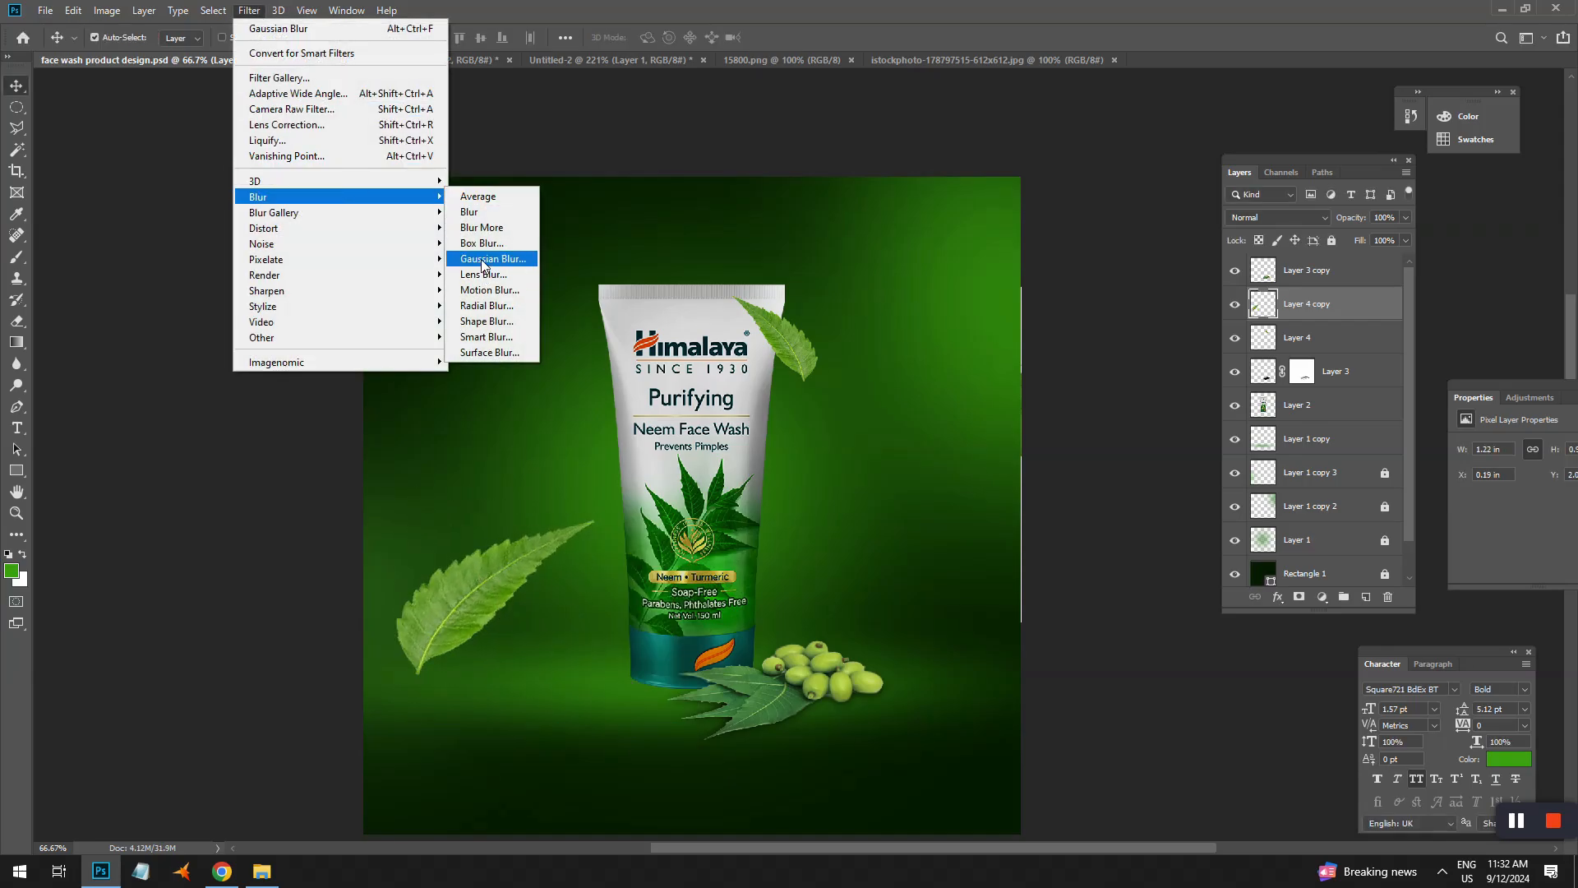
left_click(482, 259)
left_click_drag(1295, 372, 1278, 373)
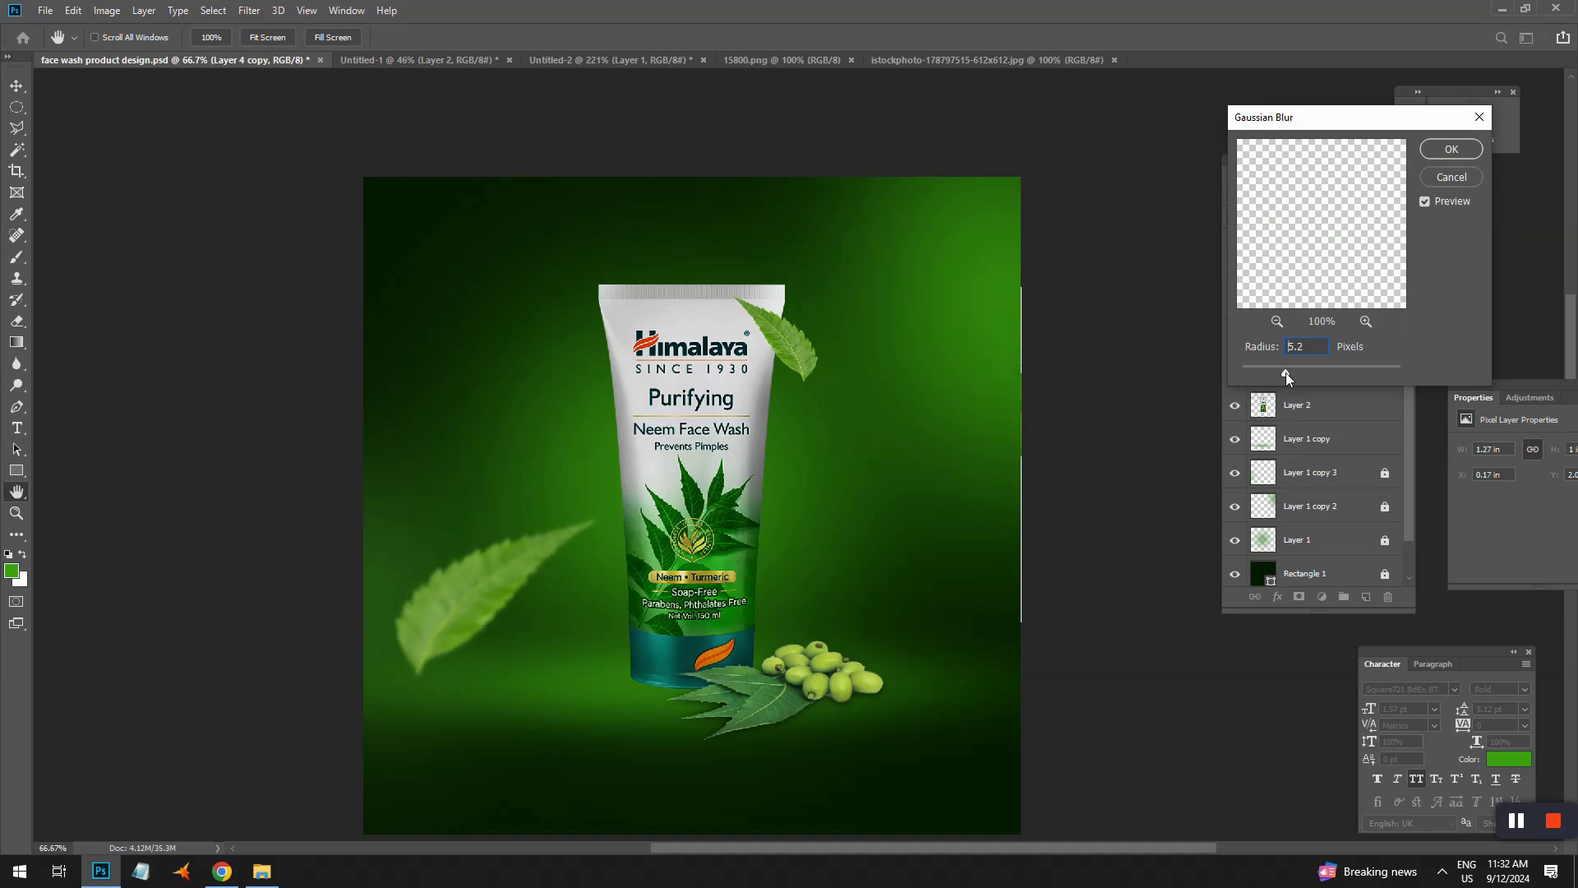
left_click(1451, 149)
- Move the blurred leaf to the canvas's upper right corner, partly past the edges, and enlarge it to about 1.55 in wide
key("ctrl+t")
left_click_drag(549, 539, 968, 204)
right_click(921, 251)
left_click(970, 457)
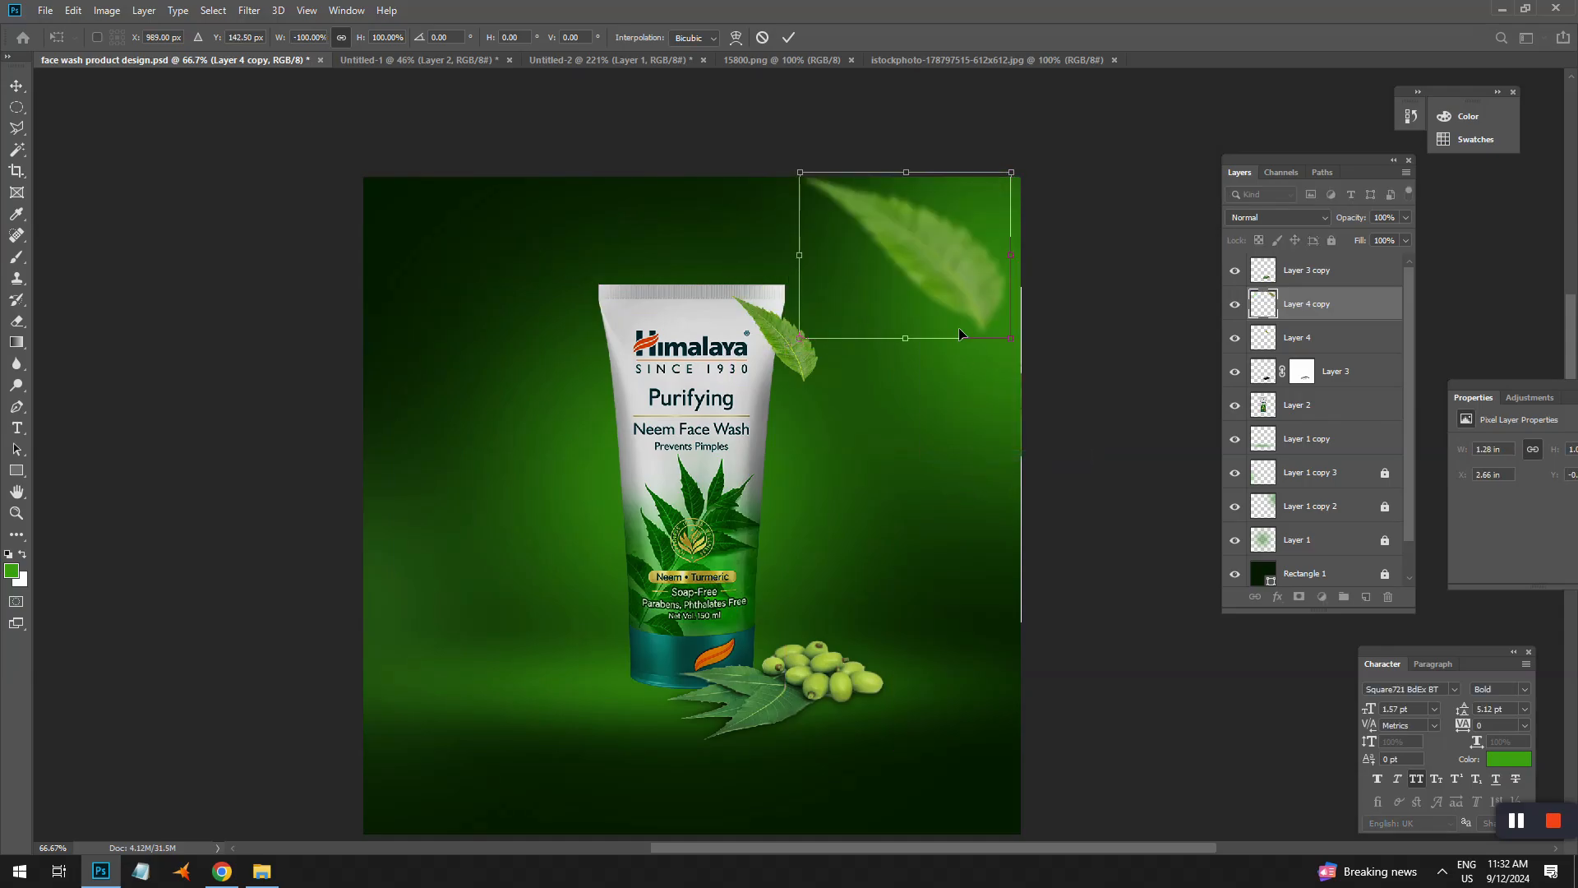
right_click(974, 277)
left_click(1015, 484)
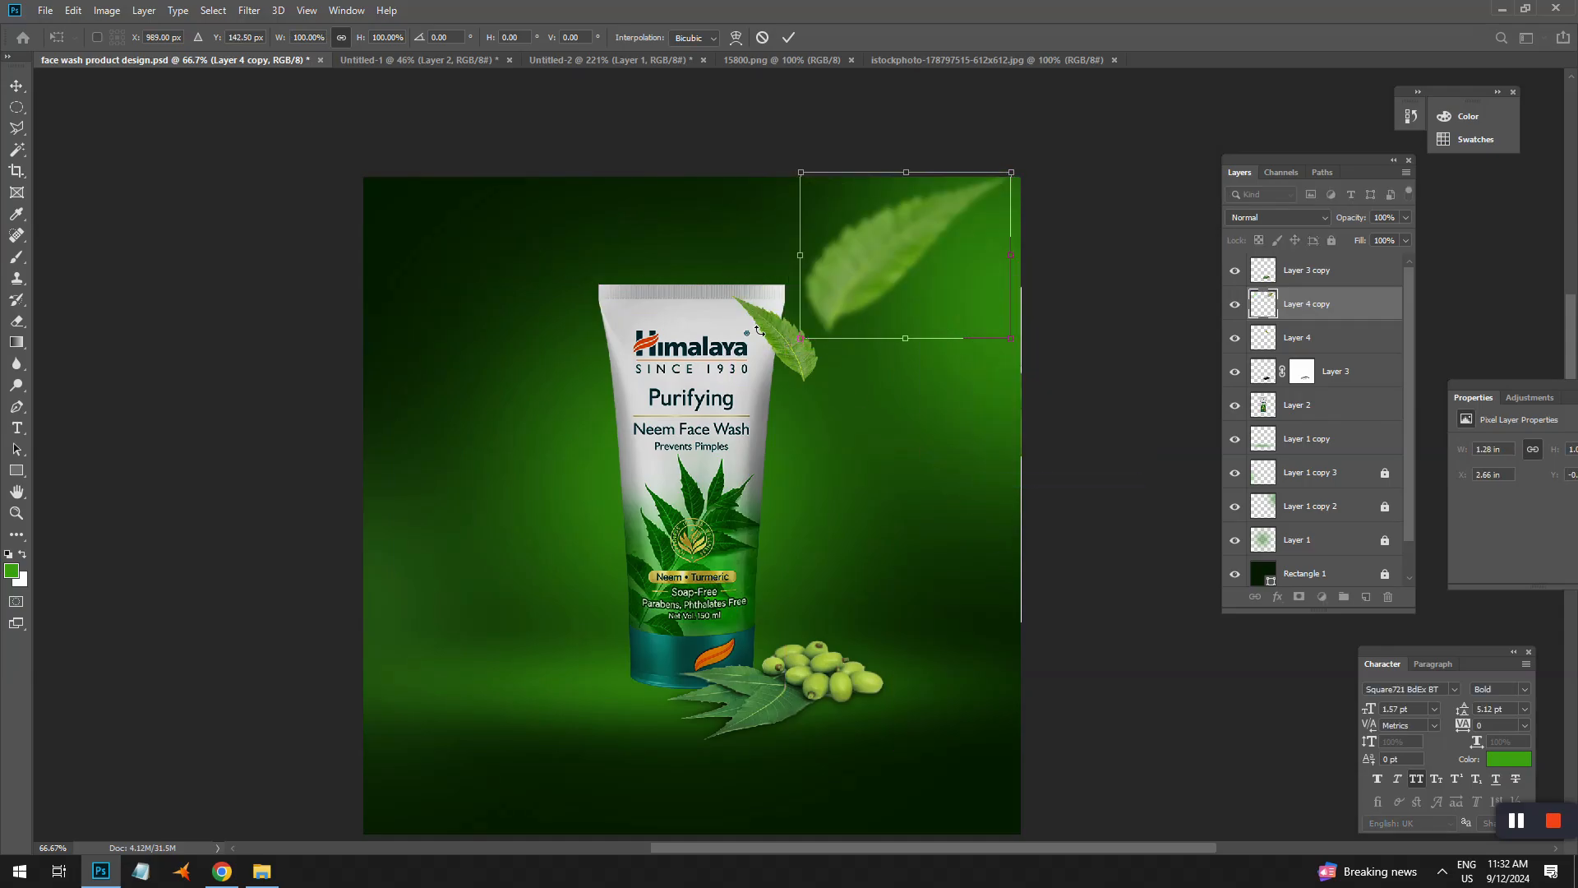
left_click_drag(799, 337, 867, 285)
left_click_drag(956, 253, 1131, 350)
double_click(947, 270)
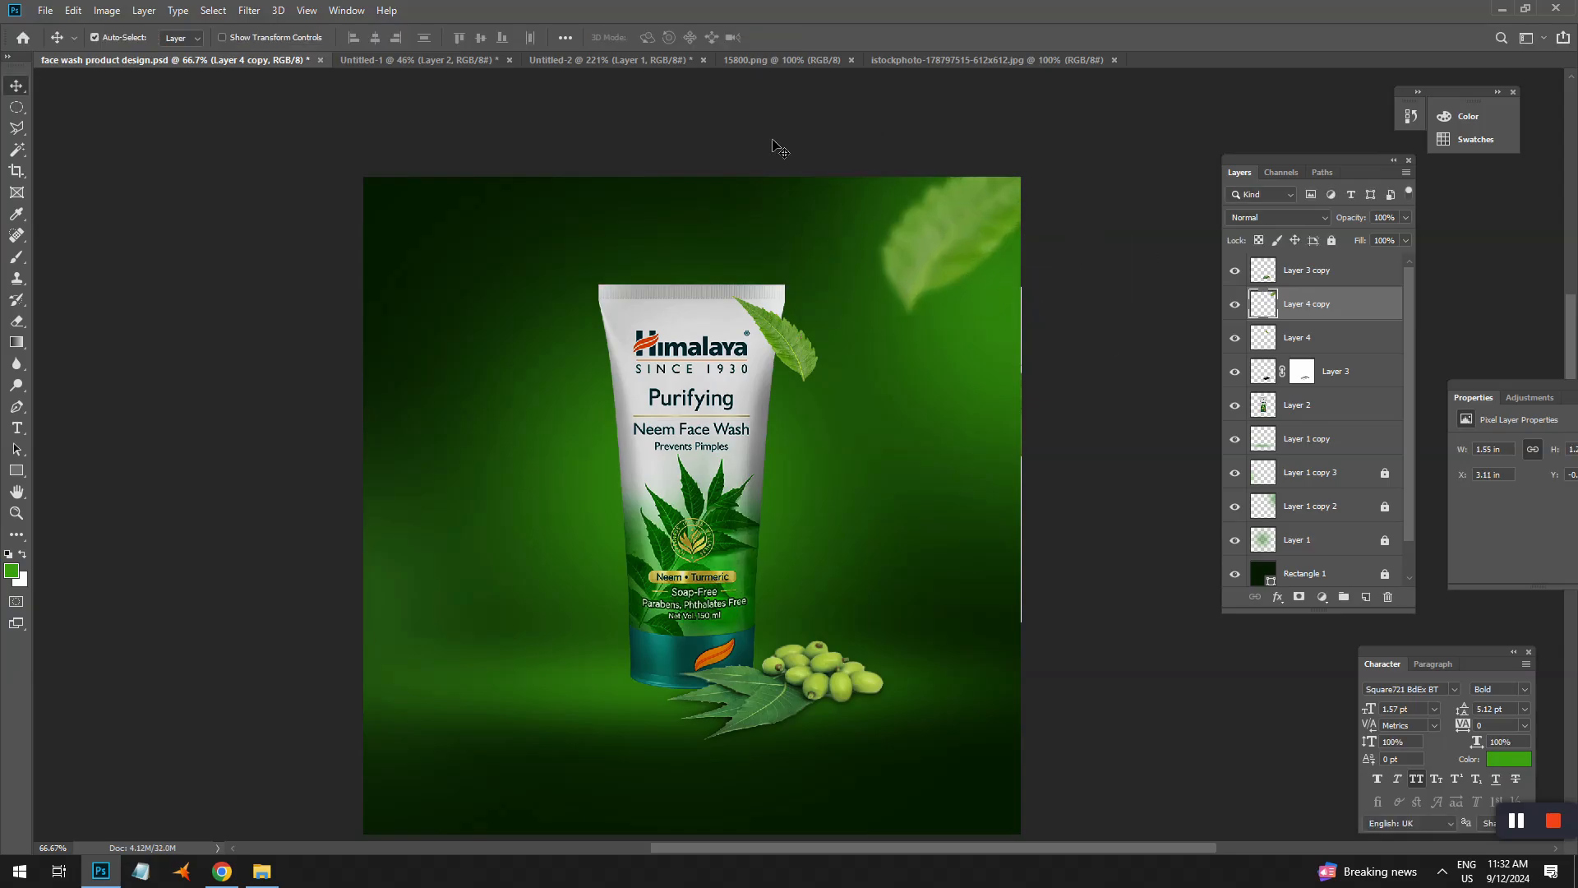
- Select the small middle leaf in the istockphoto leaf image, excluding the white background around it
left_click(891, 60)
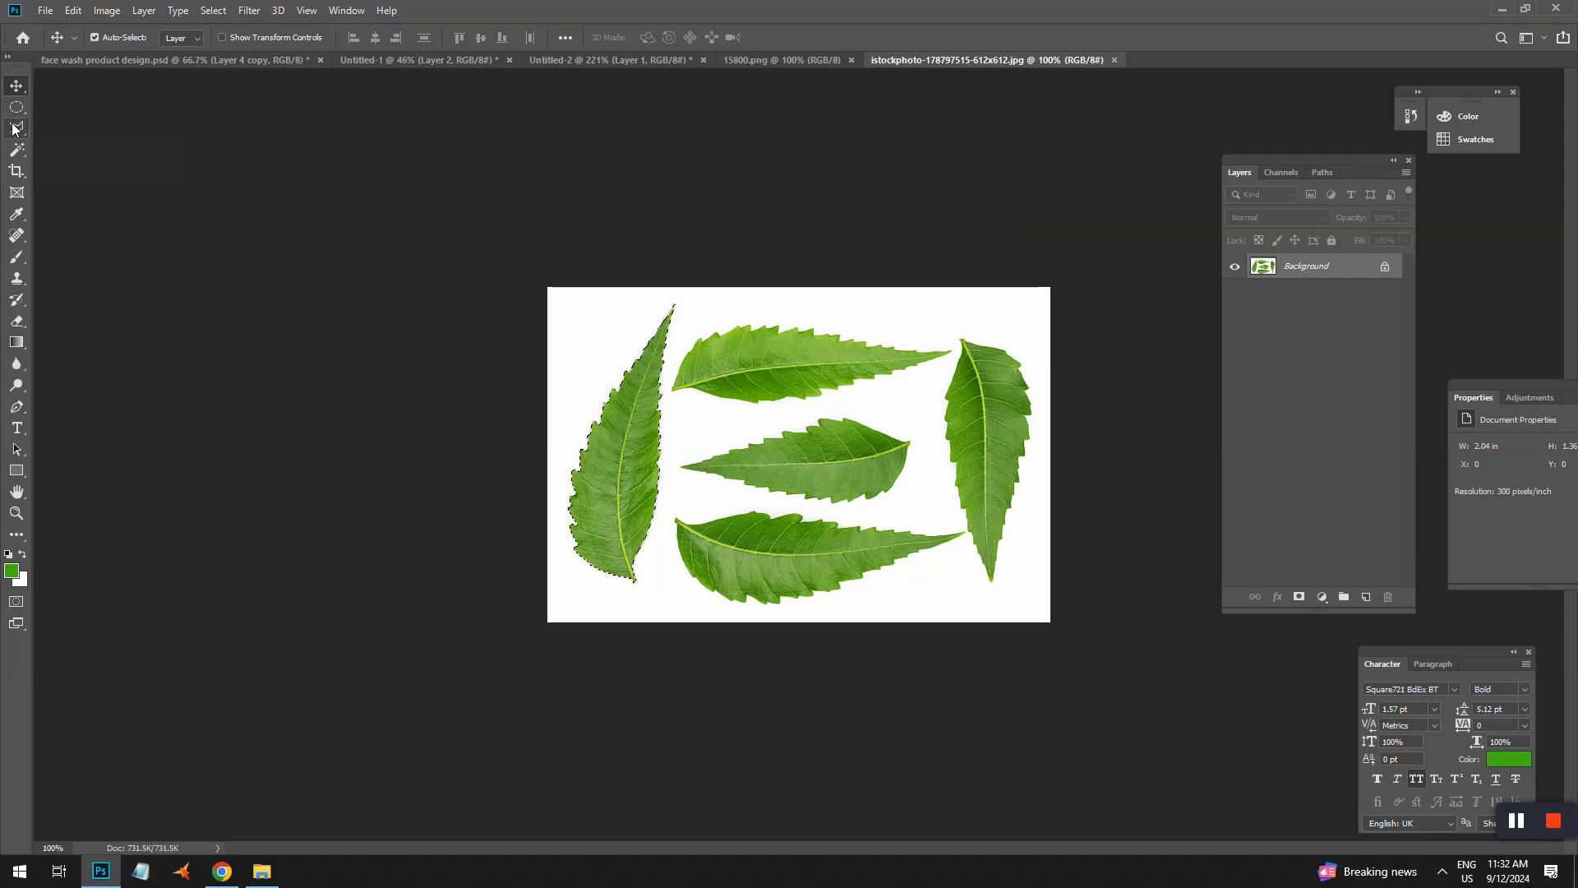
left_click(15, 129)
right_click(718, 302)
left_click(744, 311)
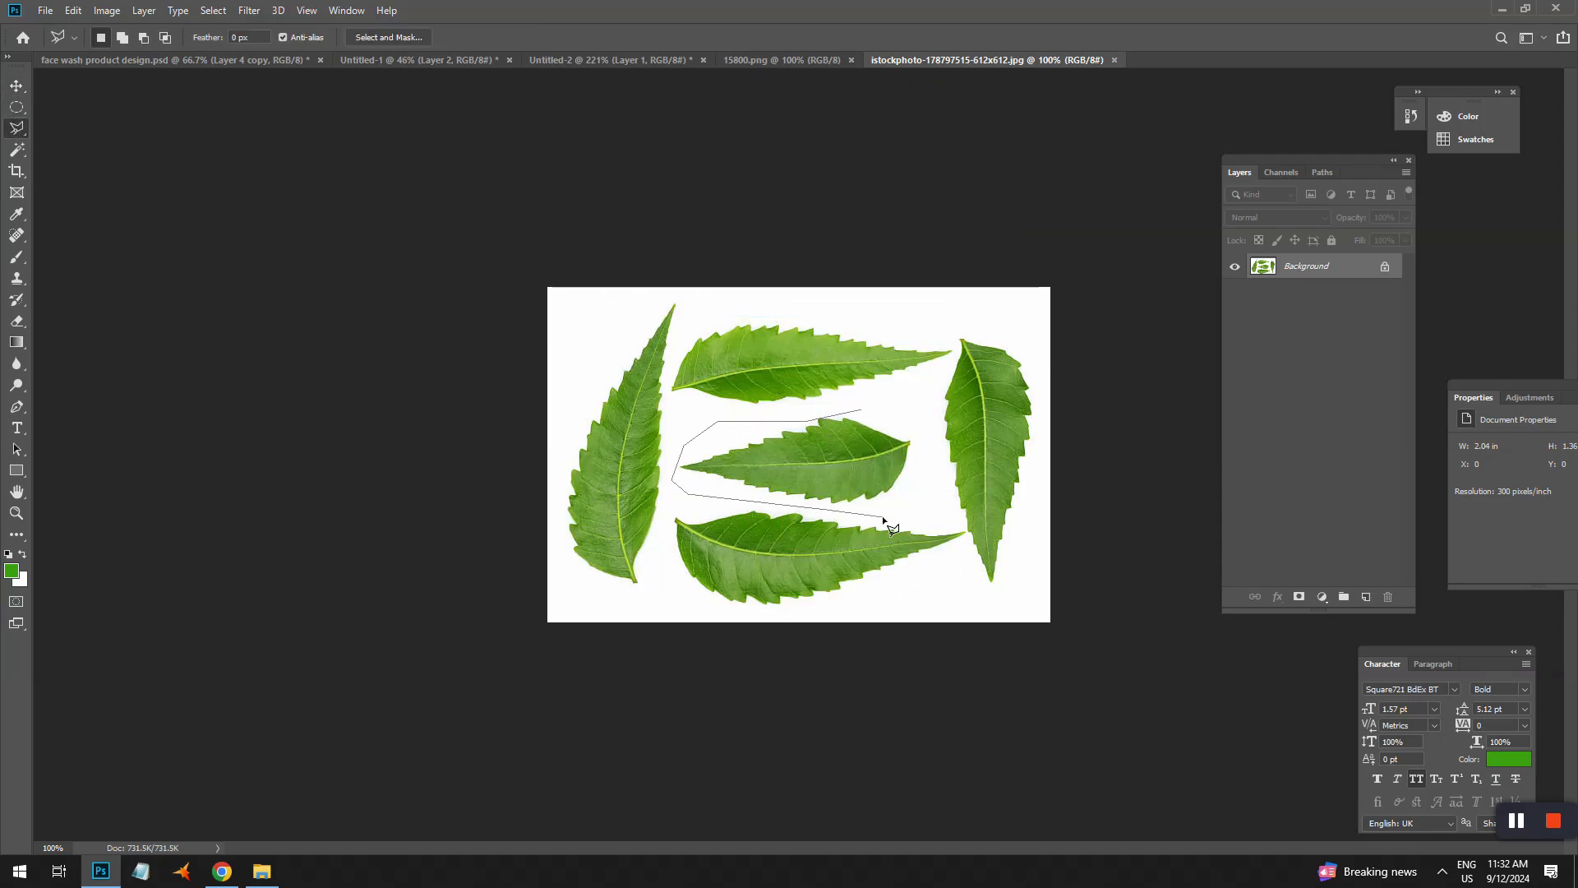
key("Escape")
key("w")
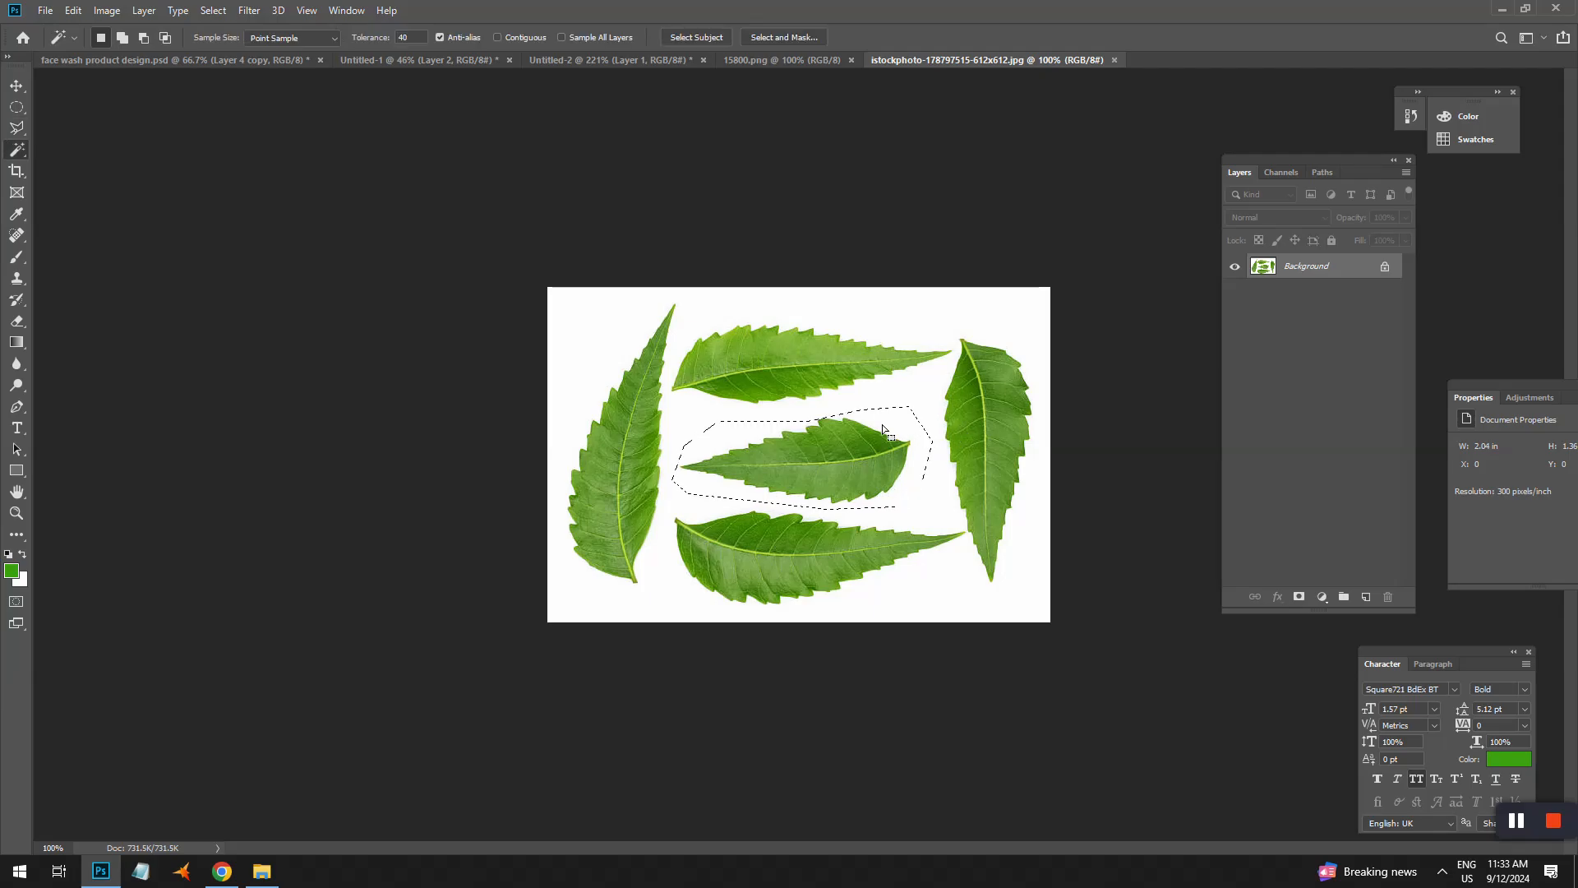
left_click(882, 423, "alt")
- Paste the leaf into the face wash document, shrink it, tilt it clockwise and place it left of the tube's base
left_click(221, 61)
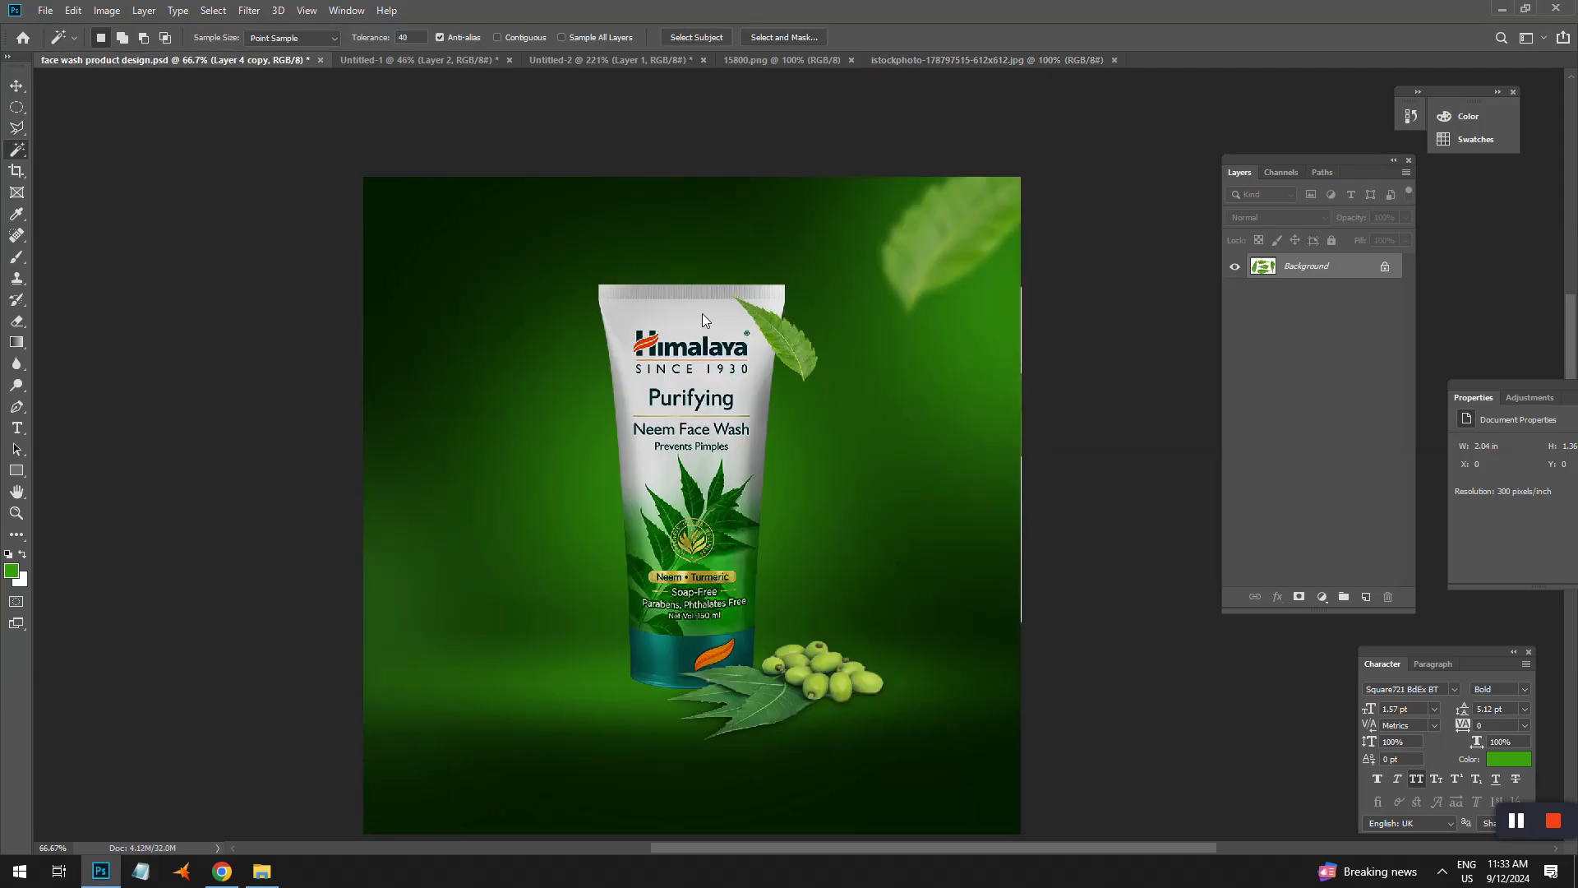
key("ctrl+v")
key("ctrl+t")
left_click_drag(805, 485, 770, 575)
left_click_drag(712, 530, 498, 717)
key("Return")
key("w")
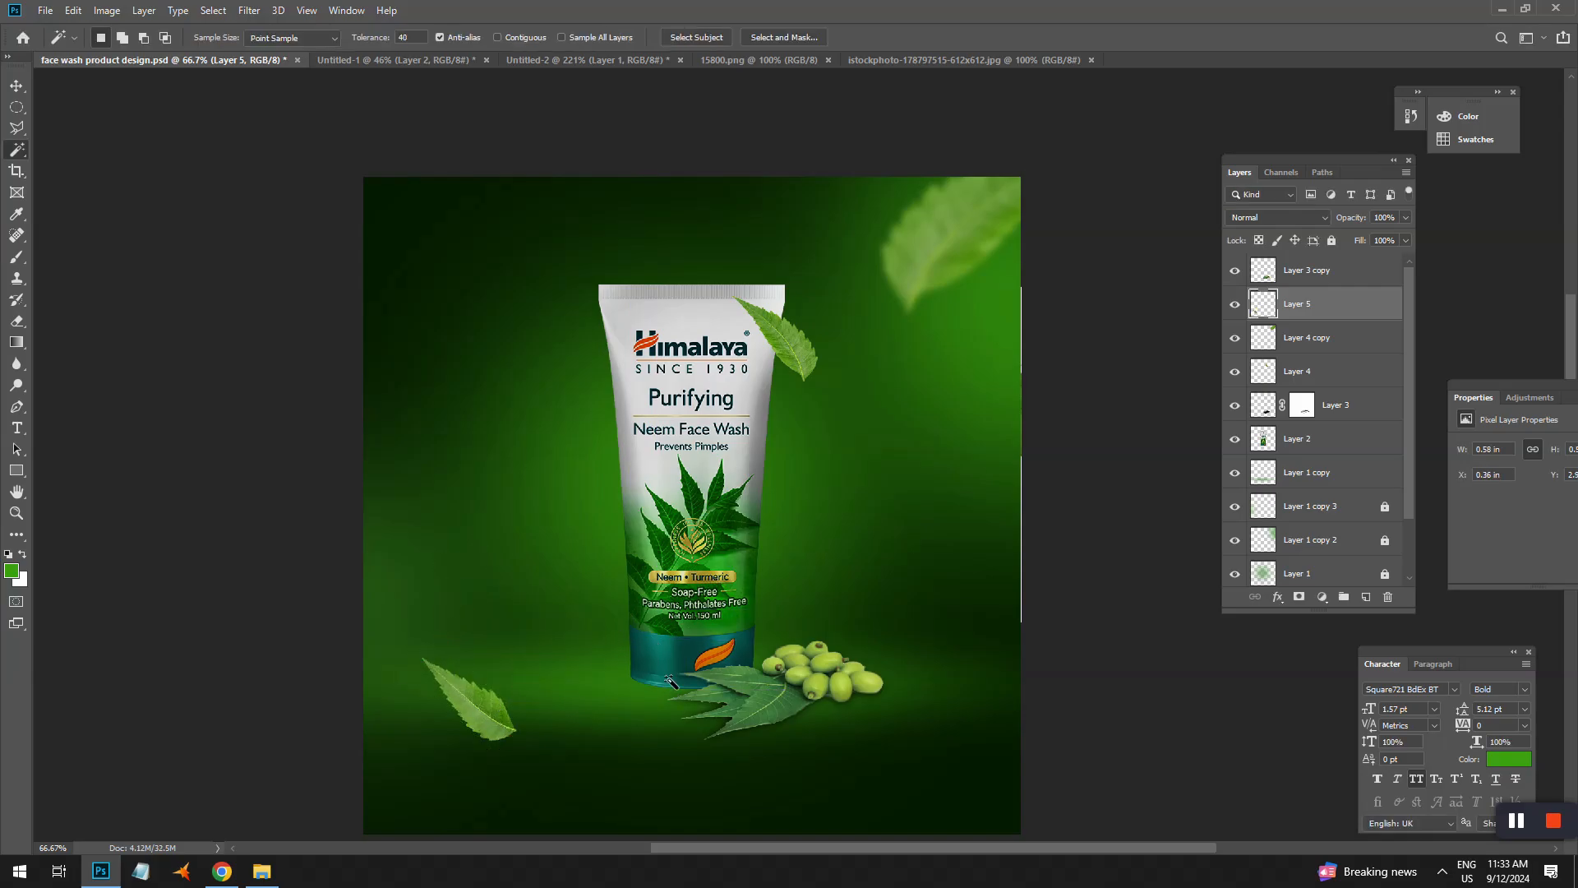
- Apply a Gaussian Blur with a radius of 3.0 pixels to the leaf on Layer 5
left_click(249, 10)
mouse_move(375, 222)
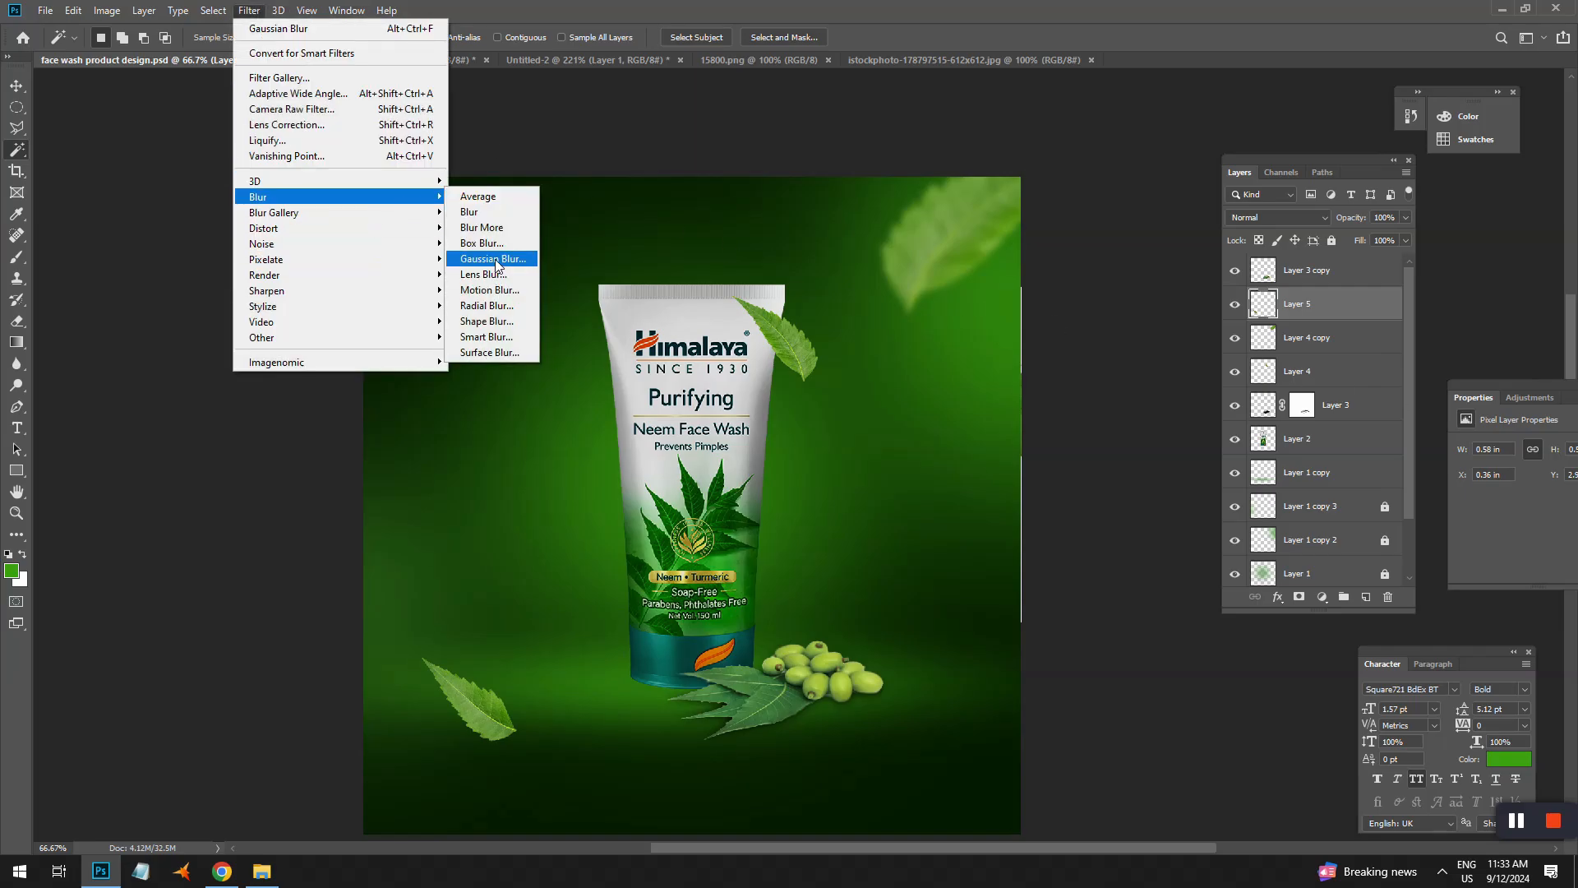
left_click(485, 259)
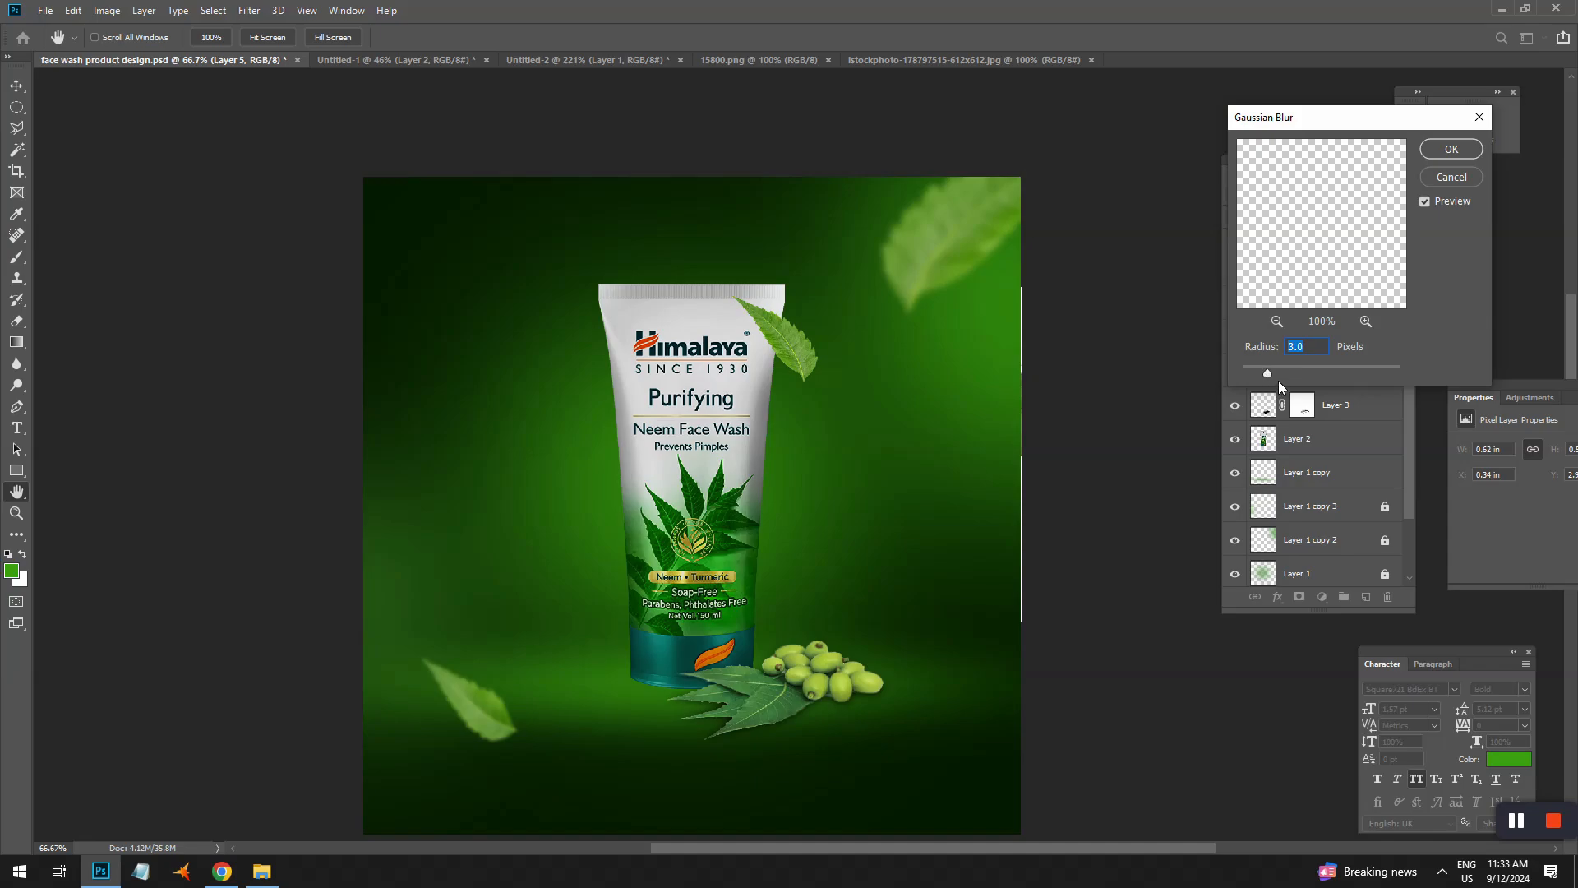
left_click(1447, 149)
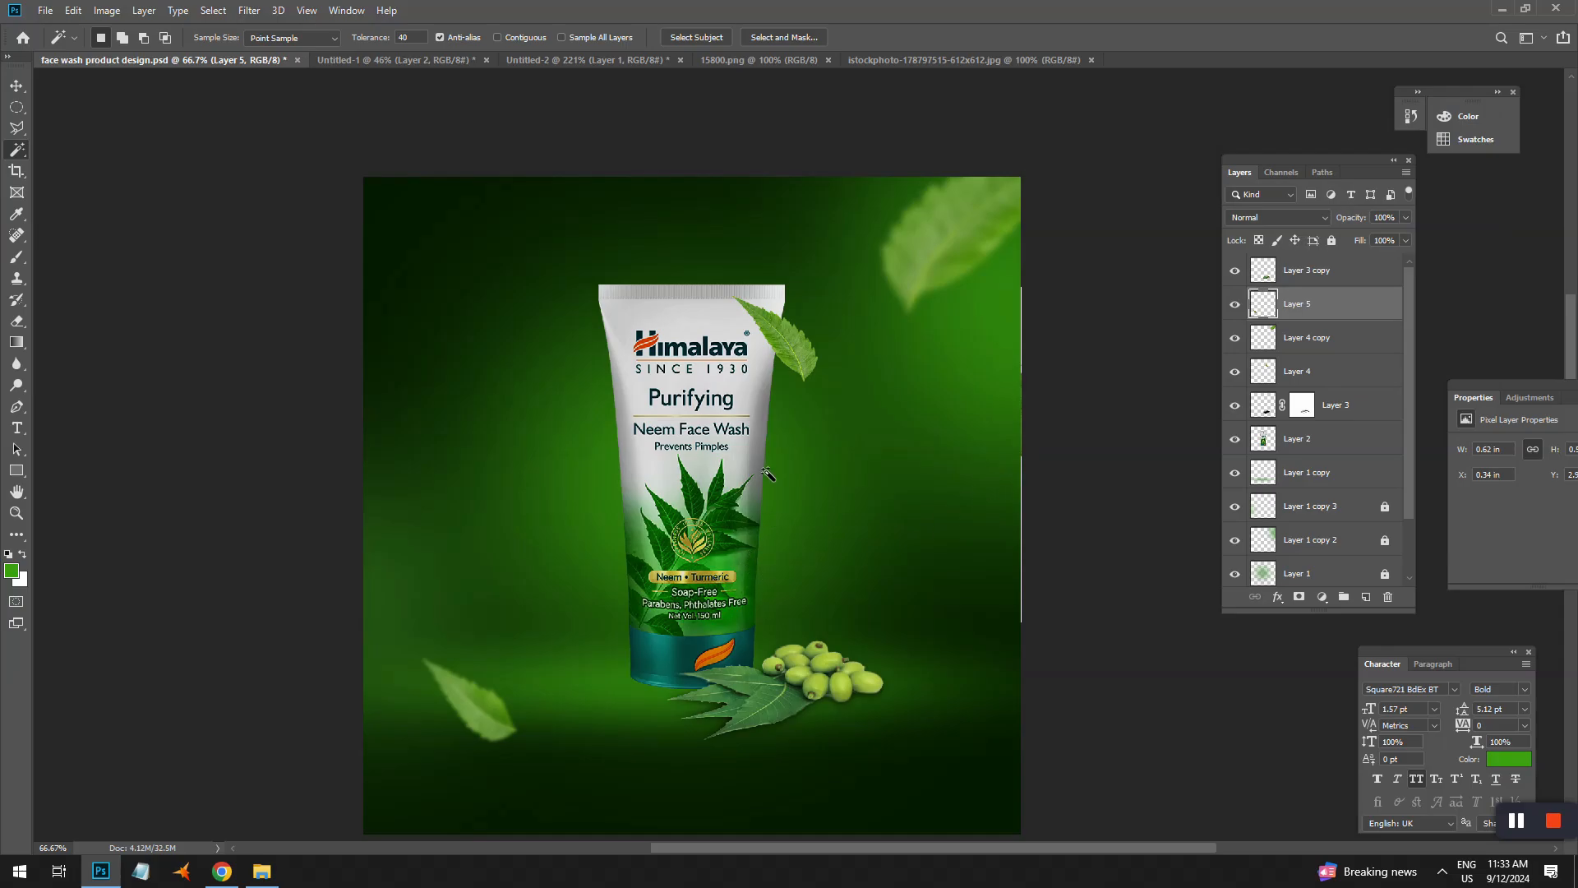
- Add a new layer directly above Layer 3, beneath the leaf on the tube's upper corner
key("v")
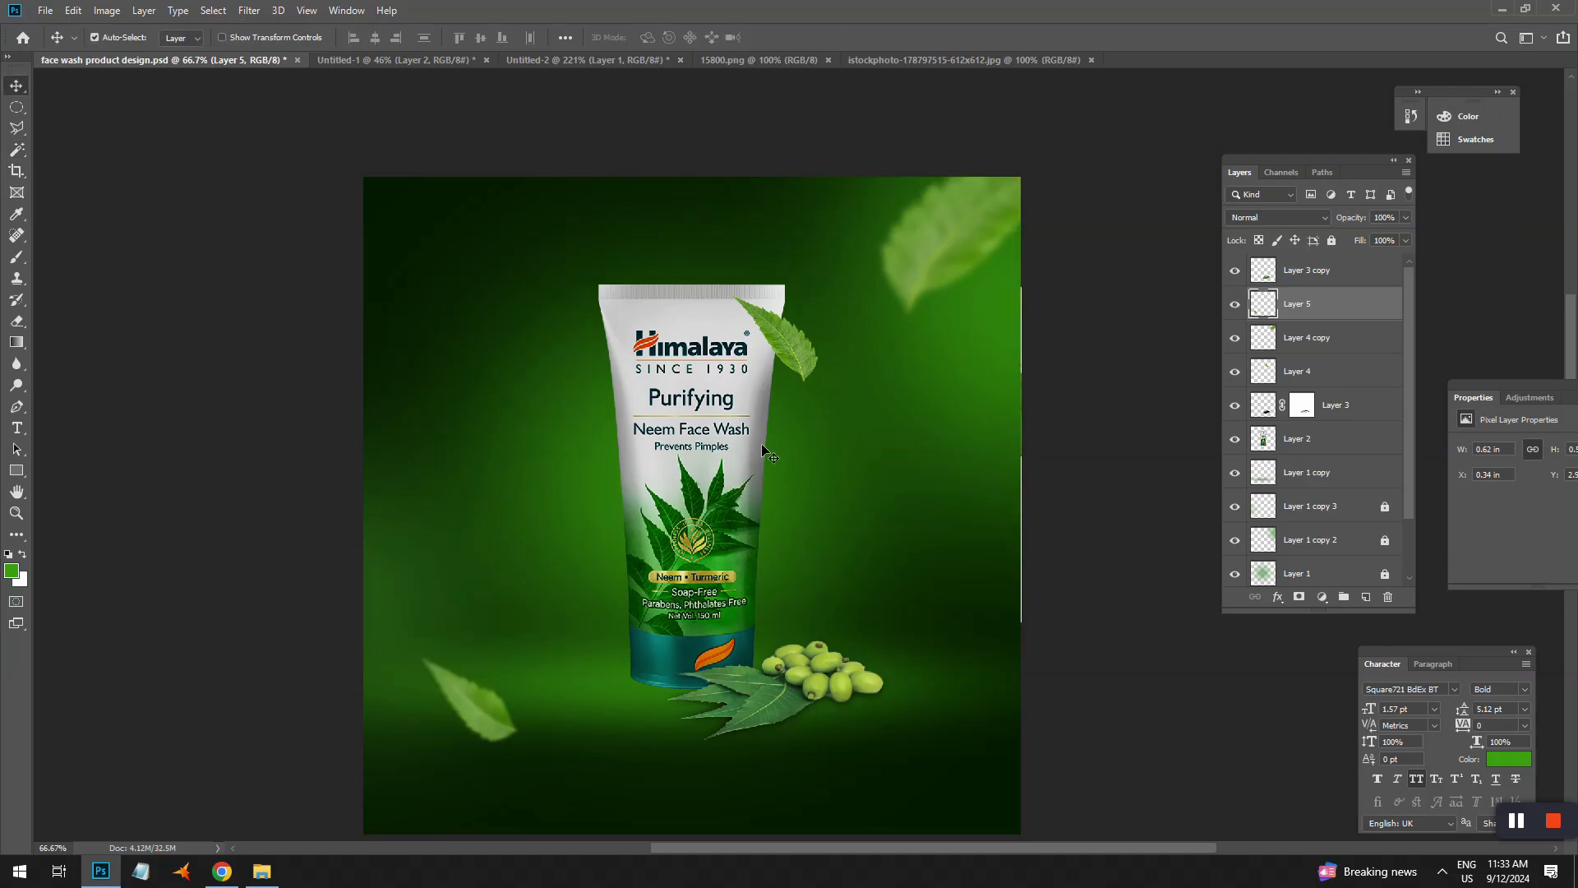
left_click(783, 349, "ctrl")
left_click(783, 350, "ctrl")
left_click(783, 349, "ctrl")
left_click_drag(752, 350, 749, 472)
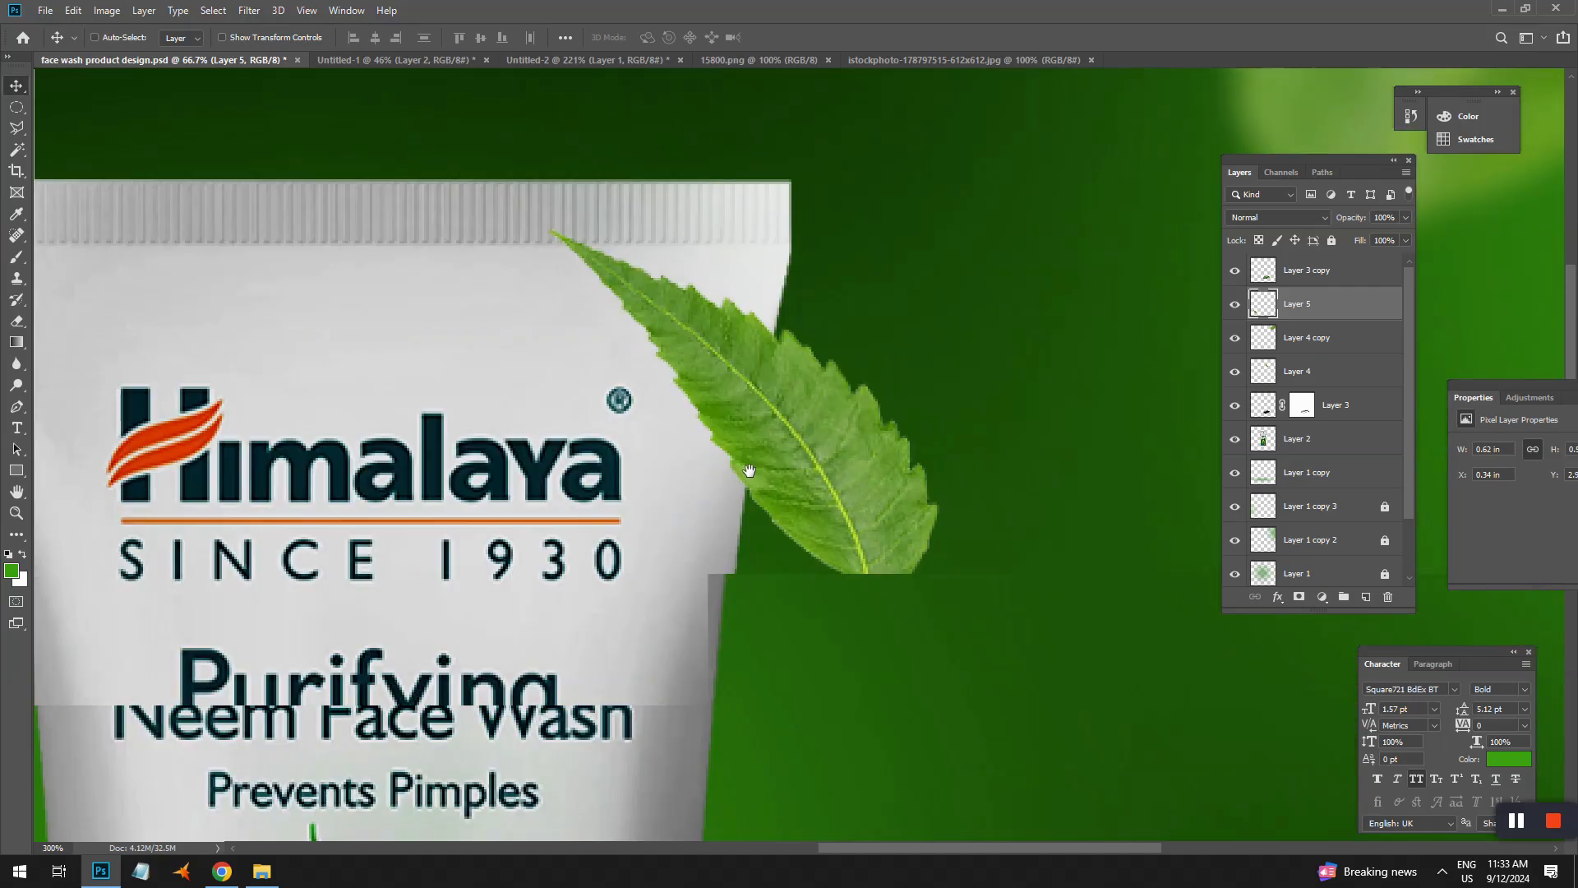
left_click(784, 441)
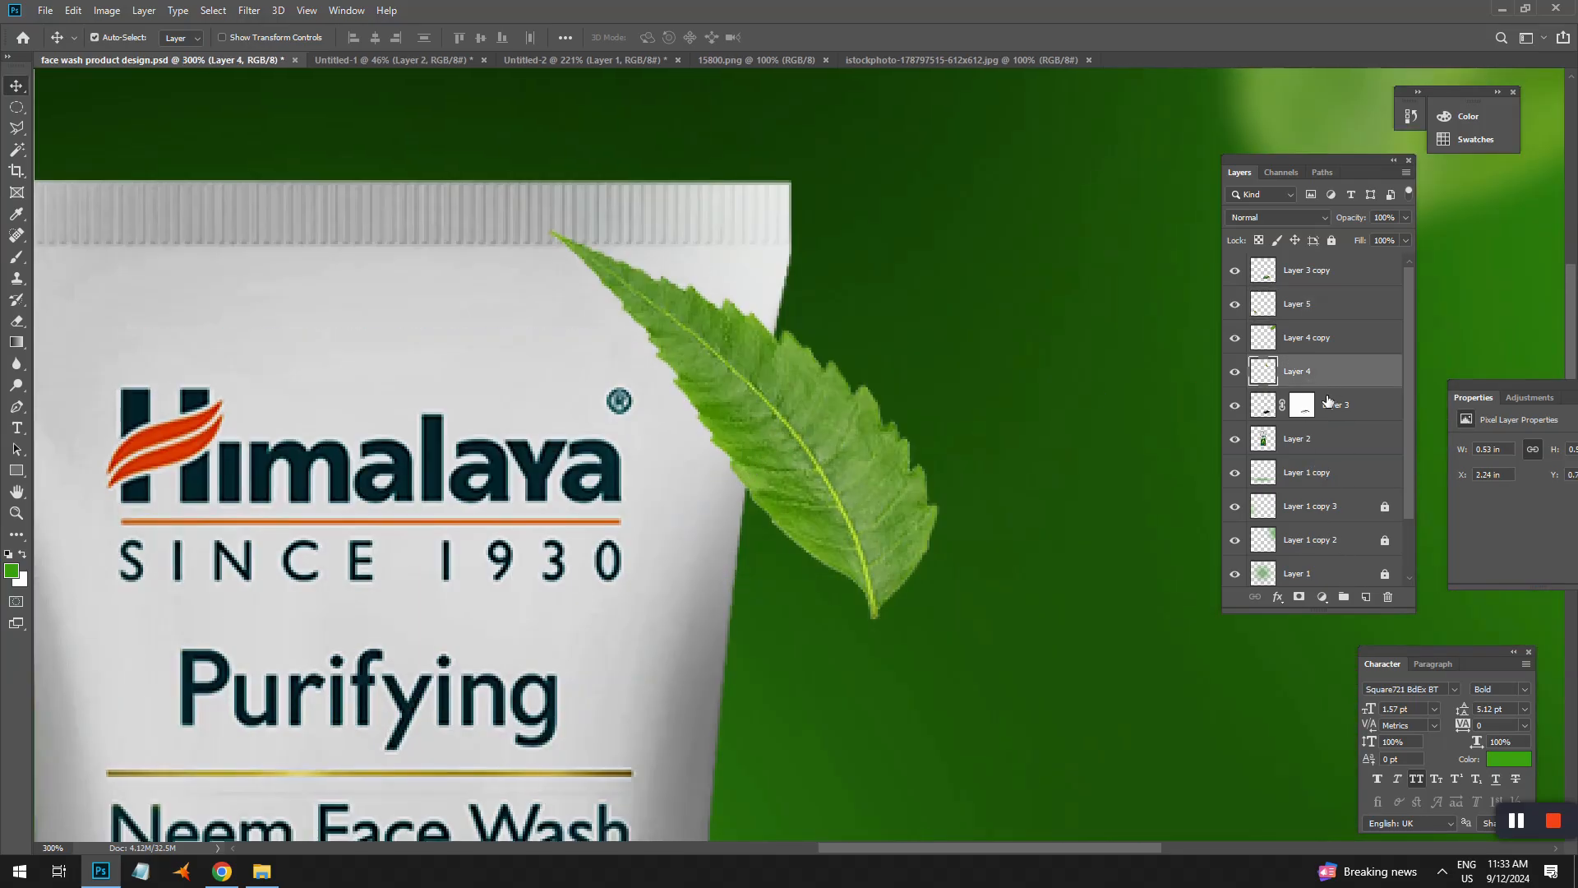
left_click(1339, 407)
left_click(1367, 599)
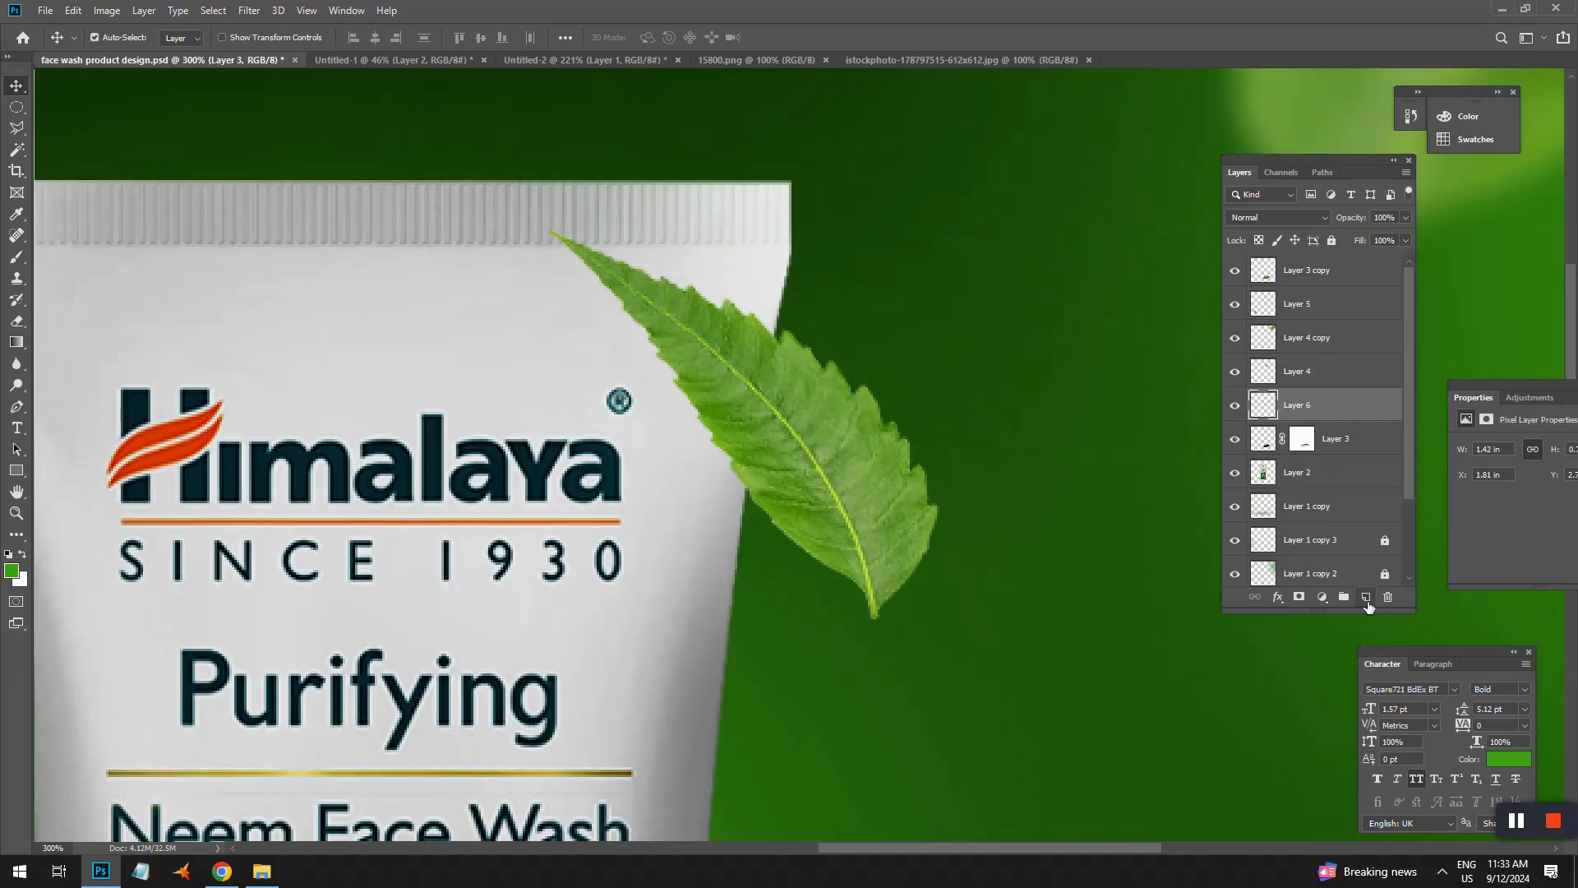
- Set up a small soft brush with 0% hardness and the dark green foreground colour 193610
key("b")
right_click(688, 425)
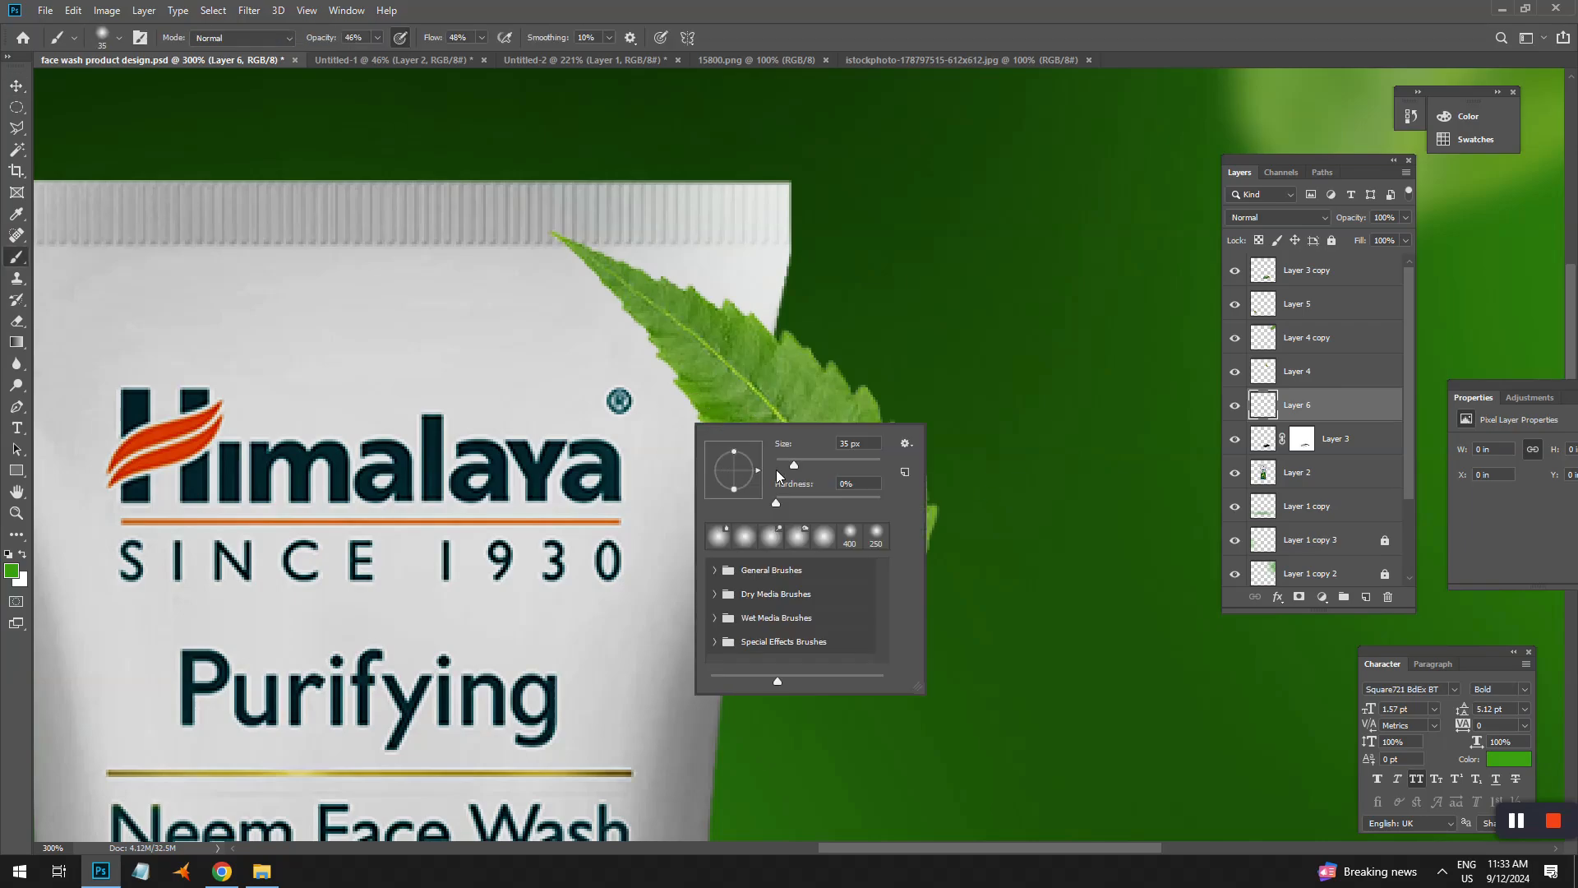
key("Return")
left_click(12, 570)
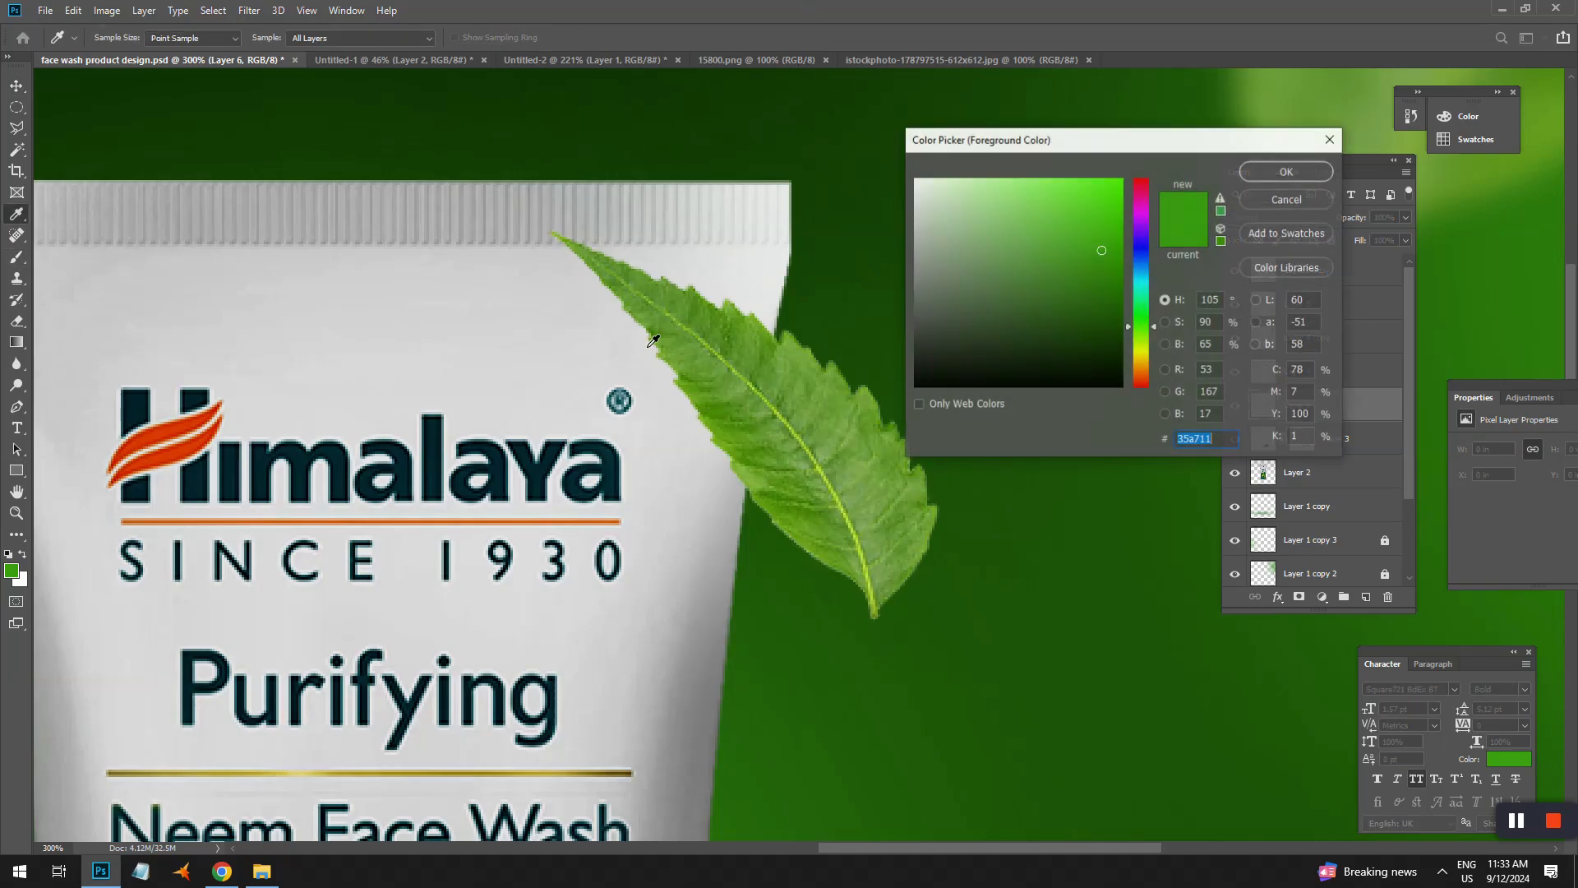
left_click(1063, 344)
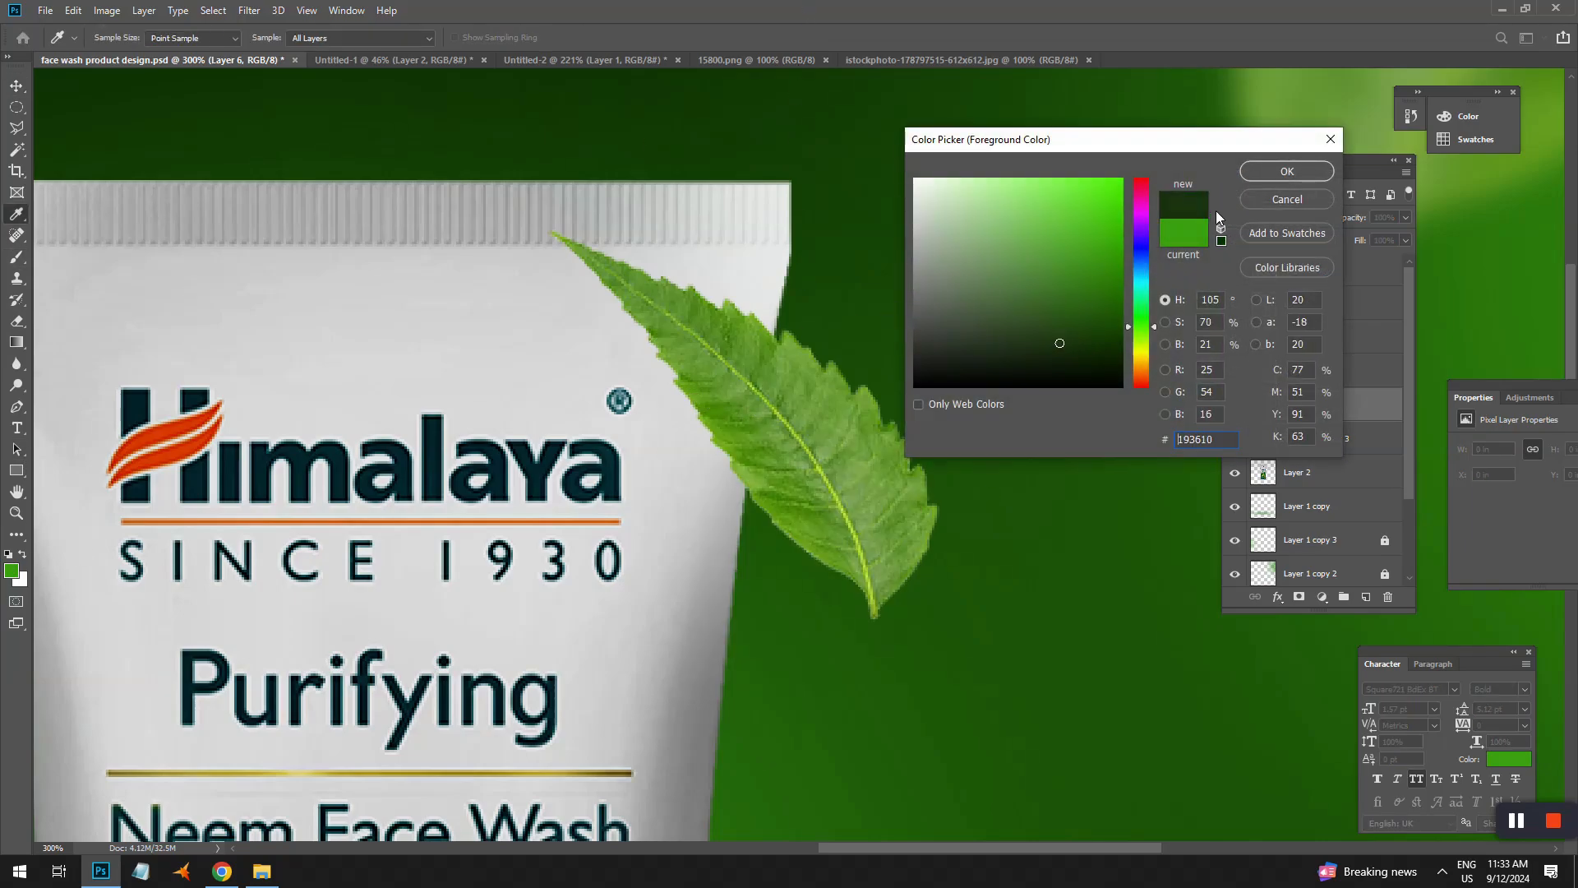
left_click(1287, 171)
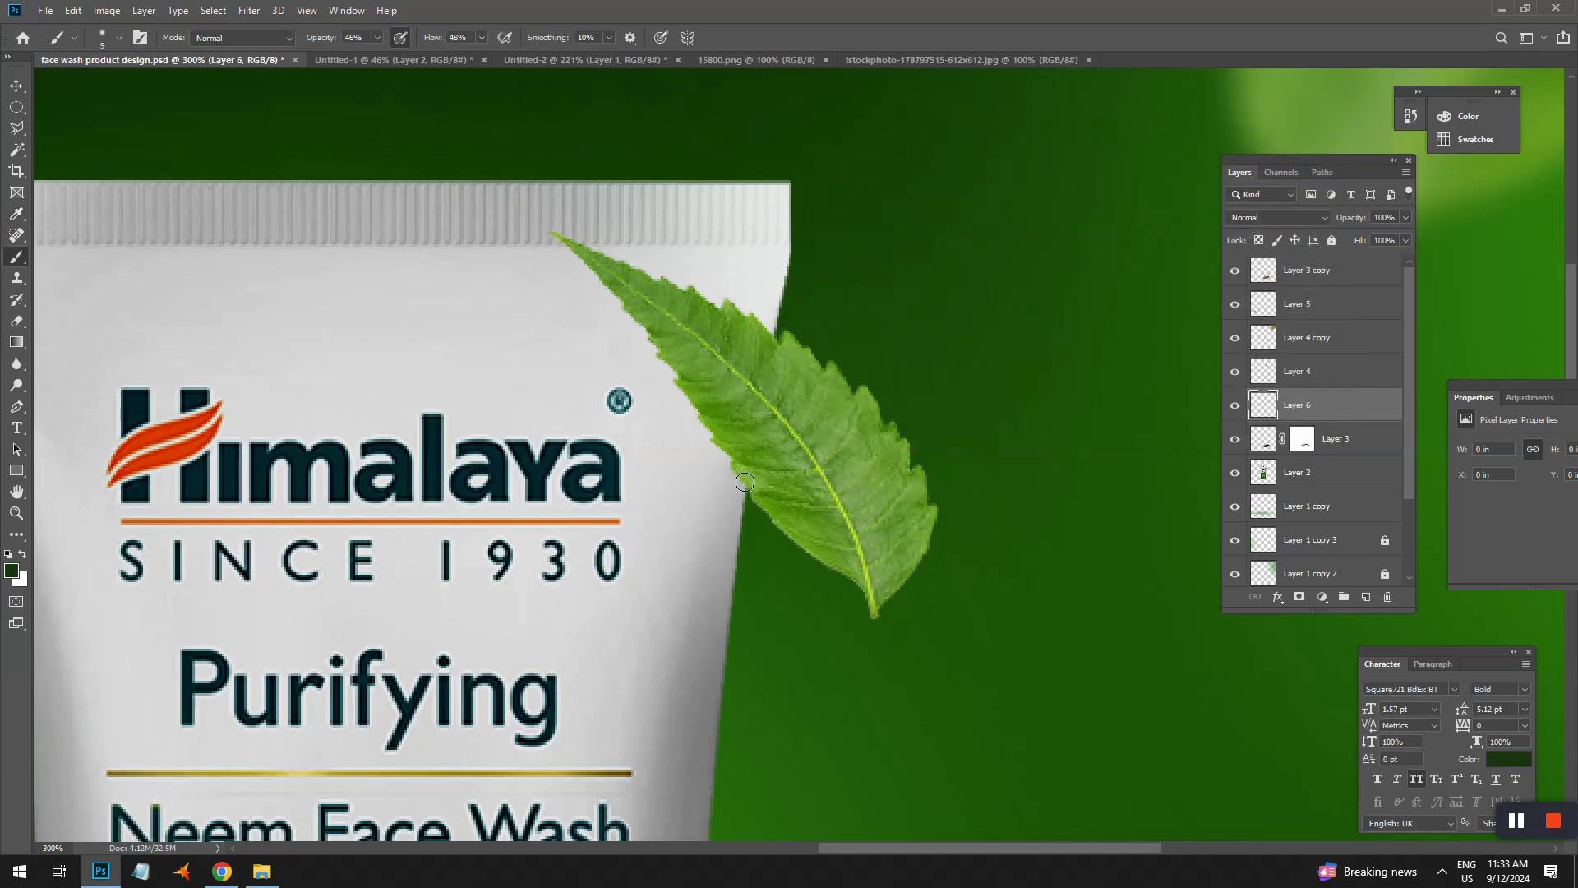
- Paint a soft dark green shadow on the tube along the lower edge of the upper corner leaf, enlarging the brush to 100 px
left_click_drag(754, 496, 716, 396)
key("bracketleft")
left_click_drag(642, 310, 746, 496)
key("bracketright")
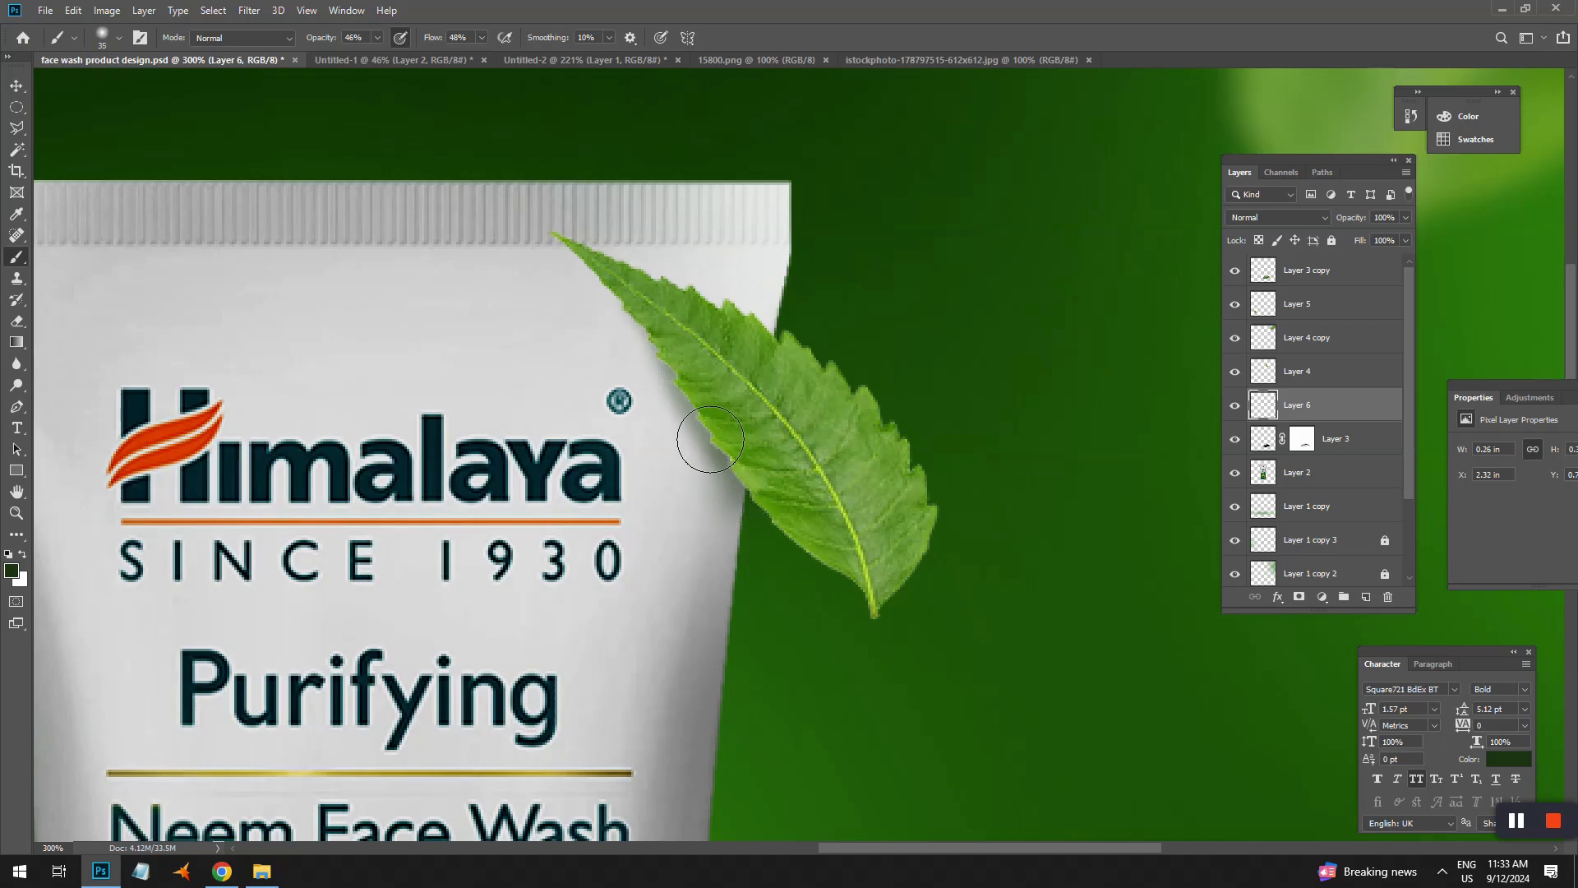
key("bracketright")
key("bracketright")
key("bracketright")
key("bracketright")
key("bracketright")
key("bracketright")
key("bracketright")
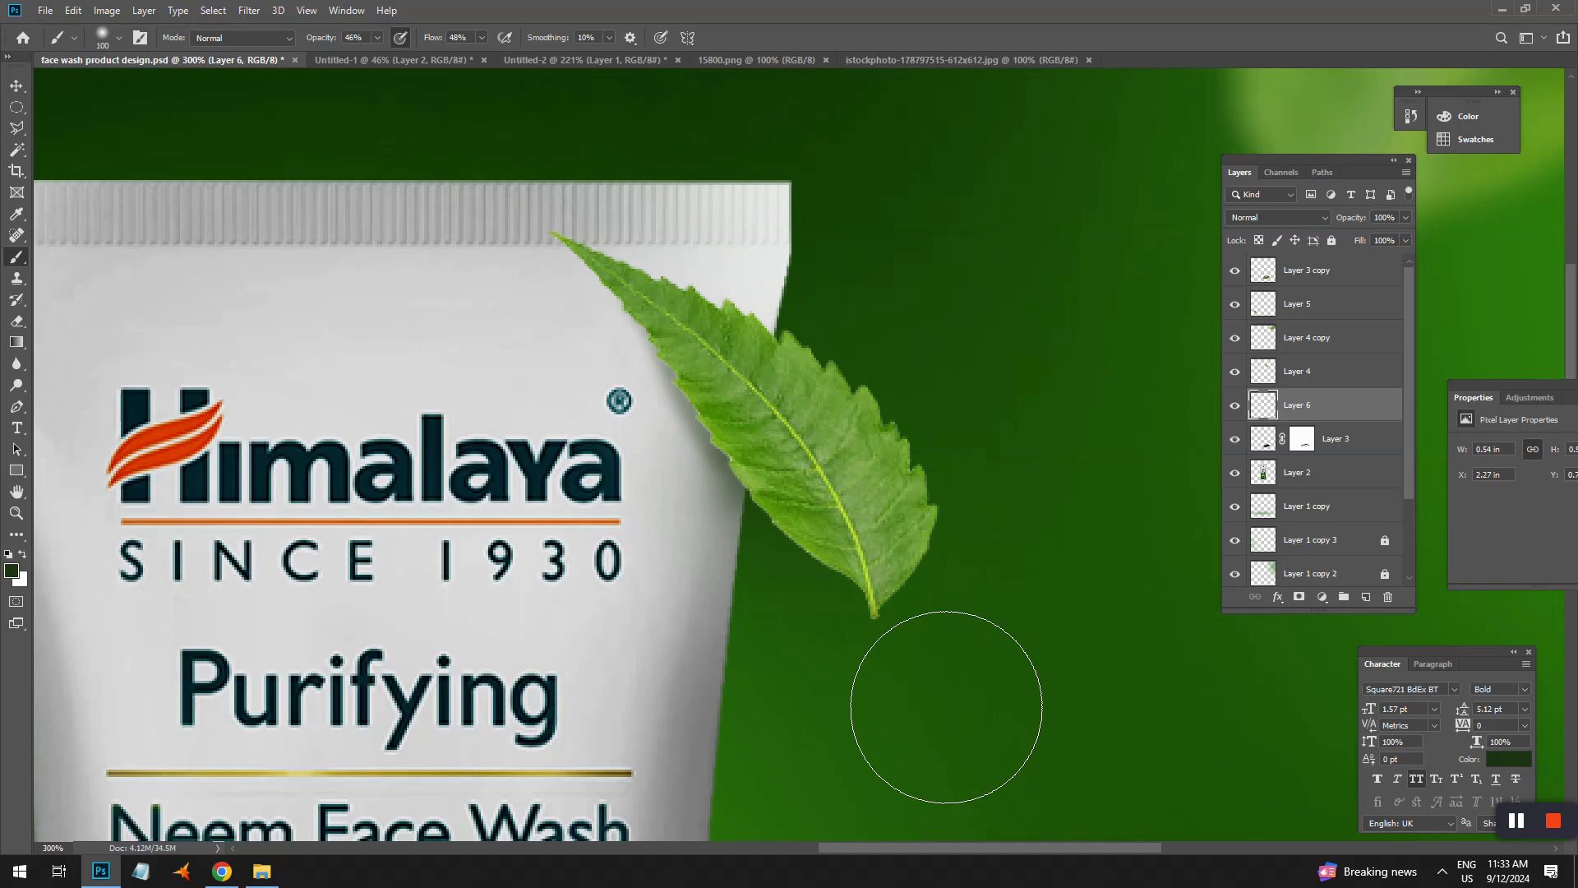
- Save the face wash document with the whole design fitted in view
key("ctrl+0")
key("v")
key("ctrl+s")
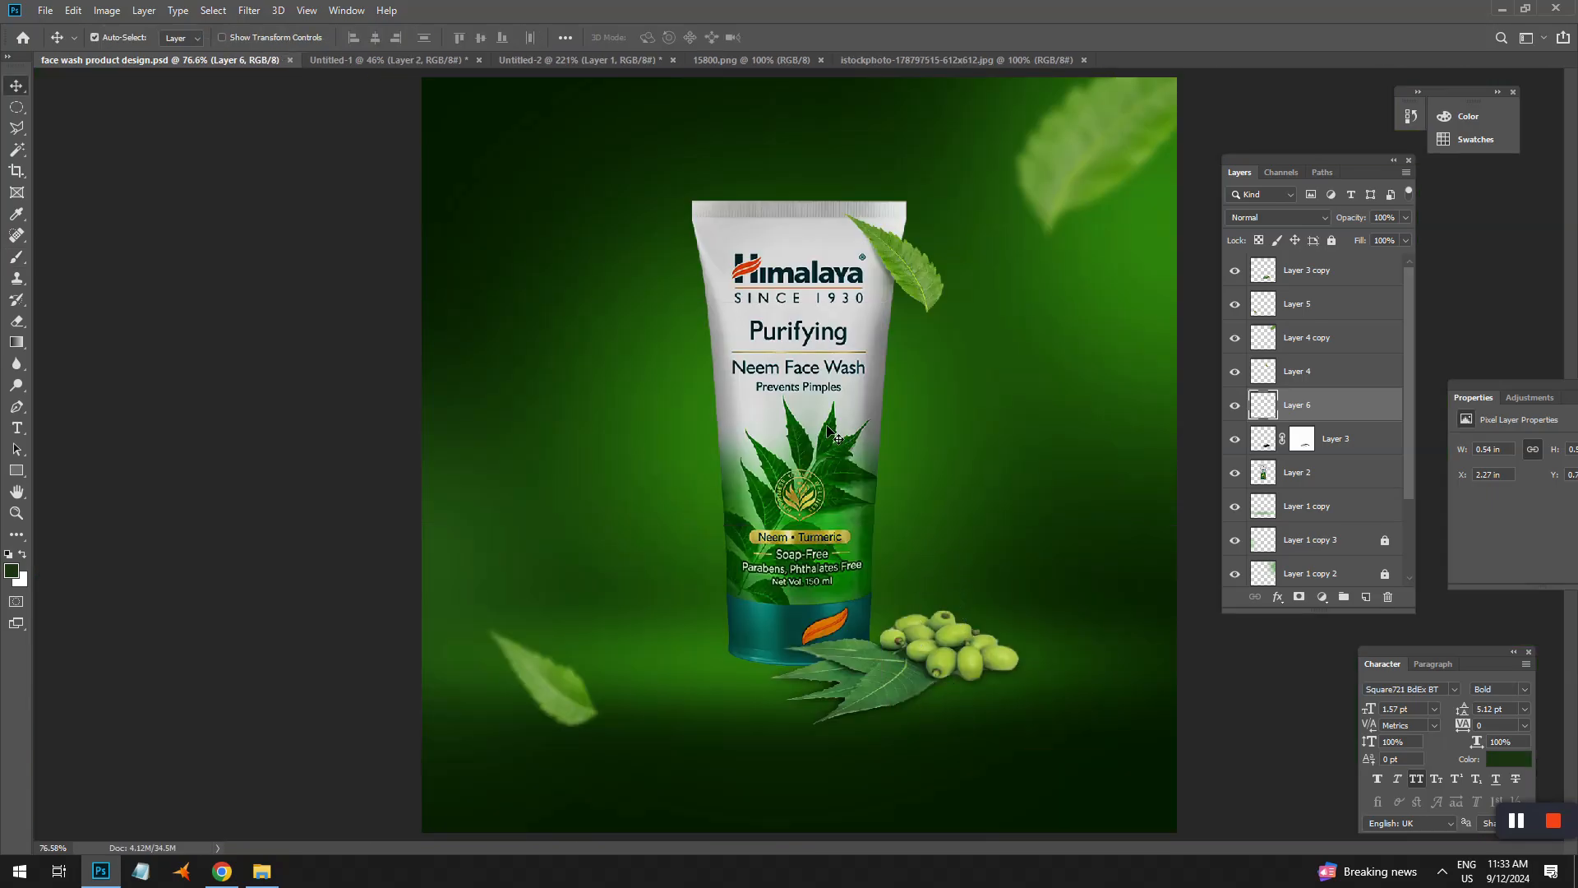
- Drop the existing selection in the istockphoto leaf image and select only the bottom leaf, without its white background
left_click(872, 59)
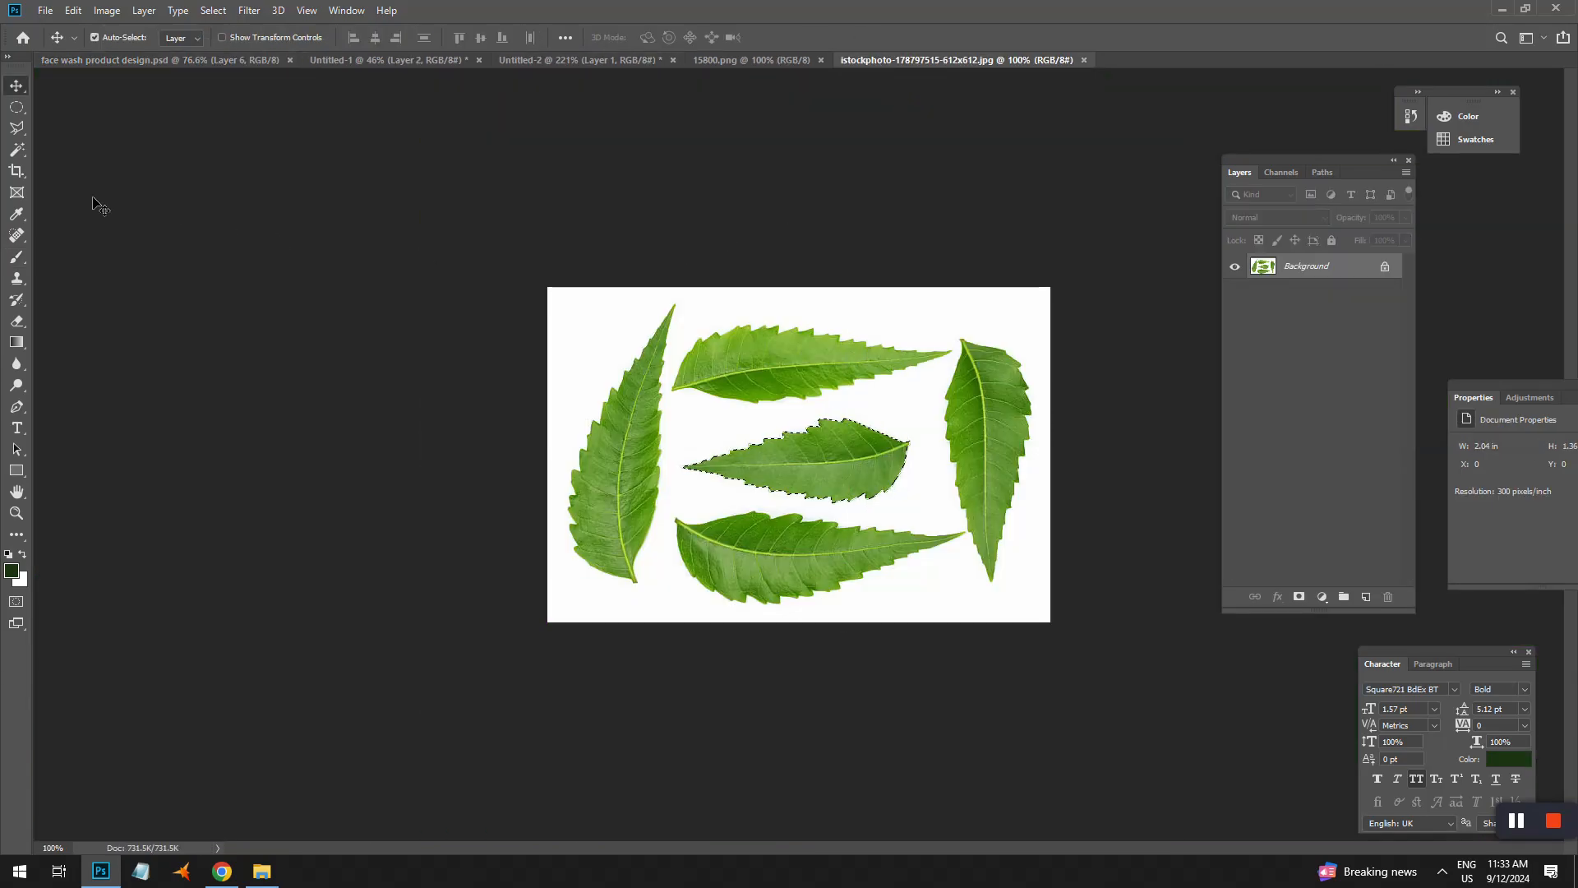
left_click(23, 111)
right_click(25, 117)
left_click(73, 112)
left_click(859, 532)
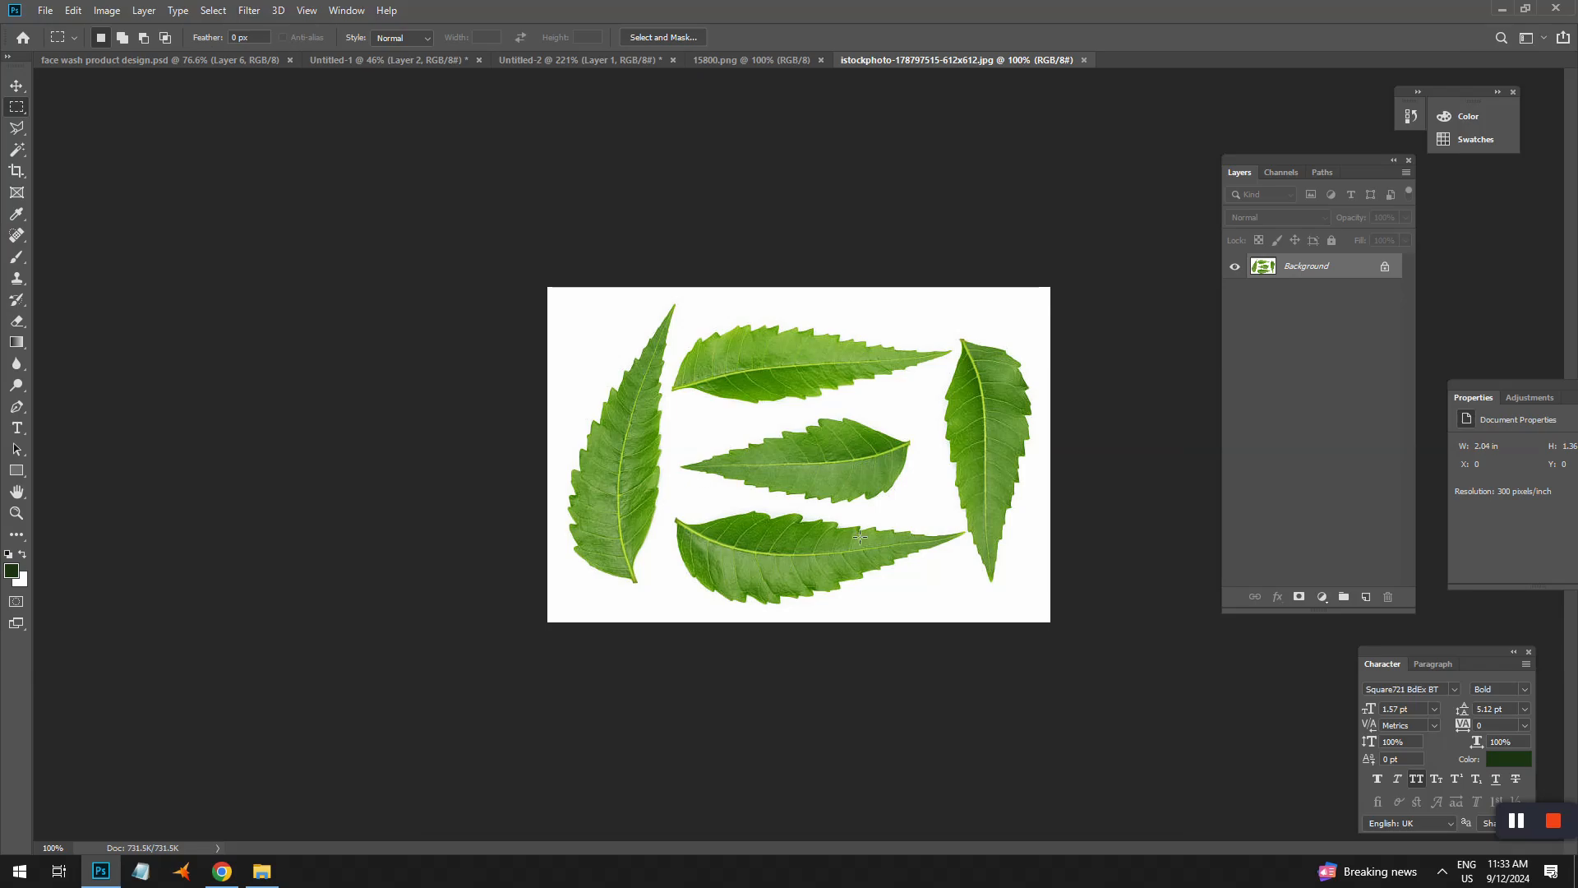
left_click_drag(664, 511, 968, 591)
left_click_drag(693, 578, 857, 619)
key("w")
left_click(875, 604, "alt")
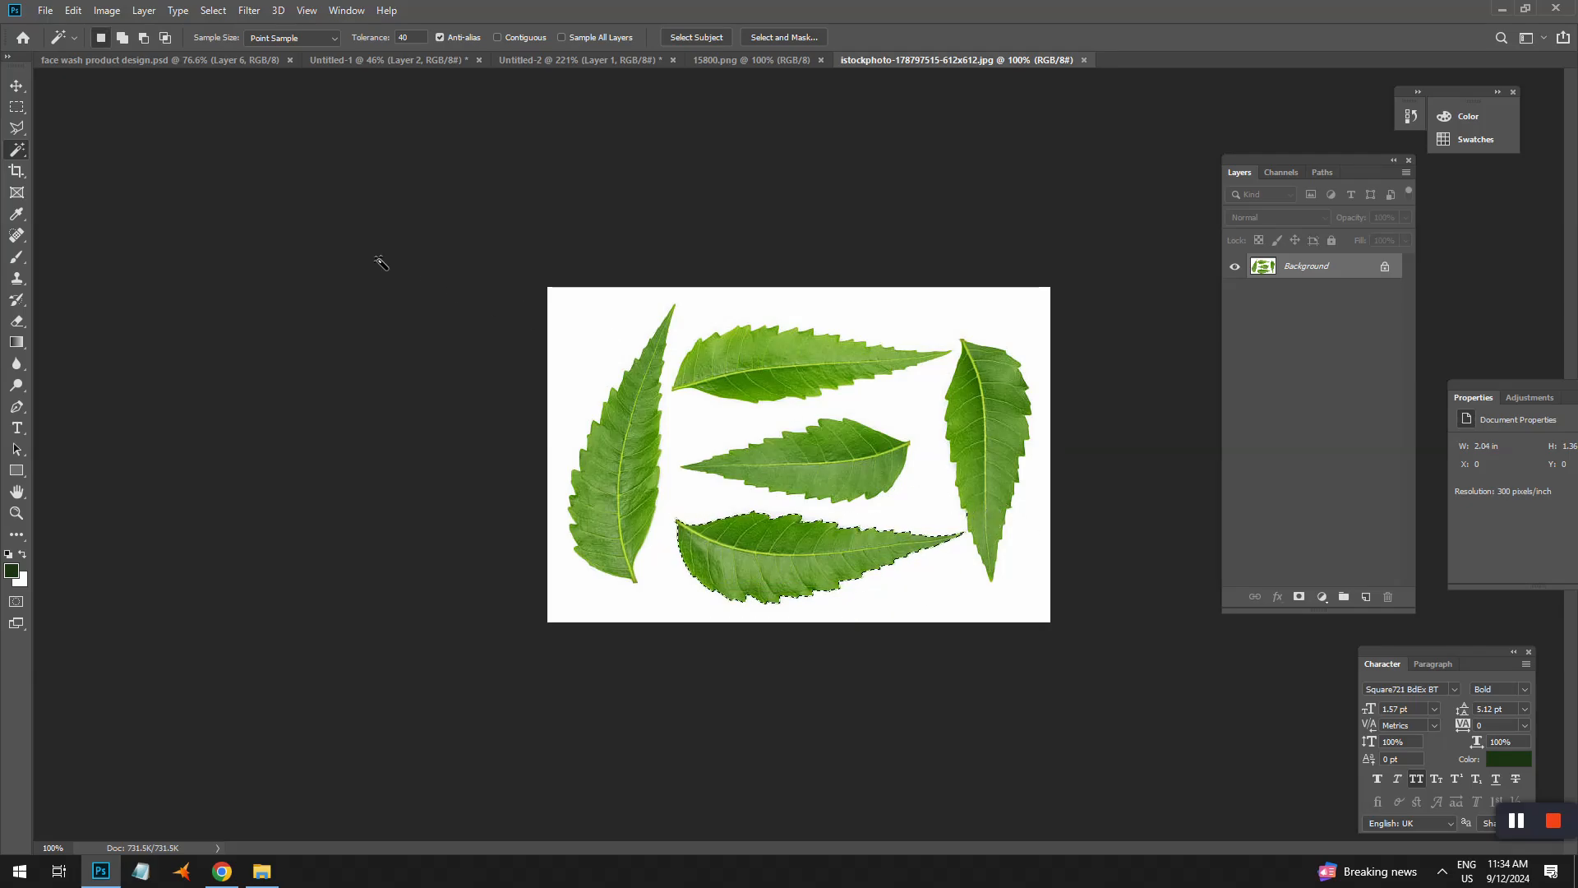
- Paste the bottom leaf into the face wash document, scale it to 63.51% and place it across the left side of the tube's base
left_click(156, 60)
key("ctrl+v")
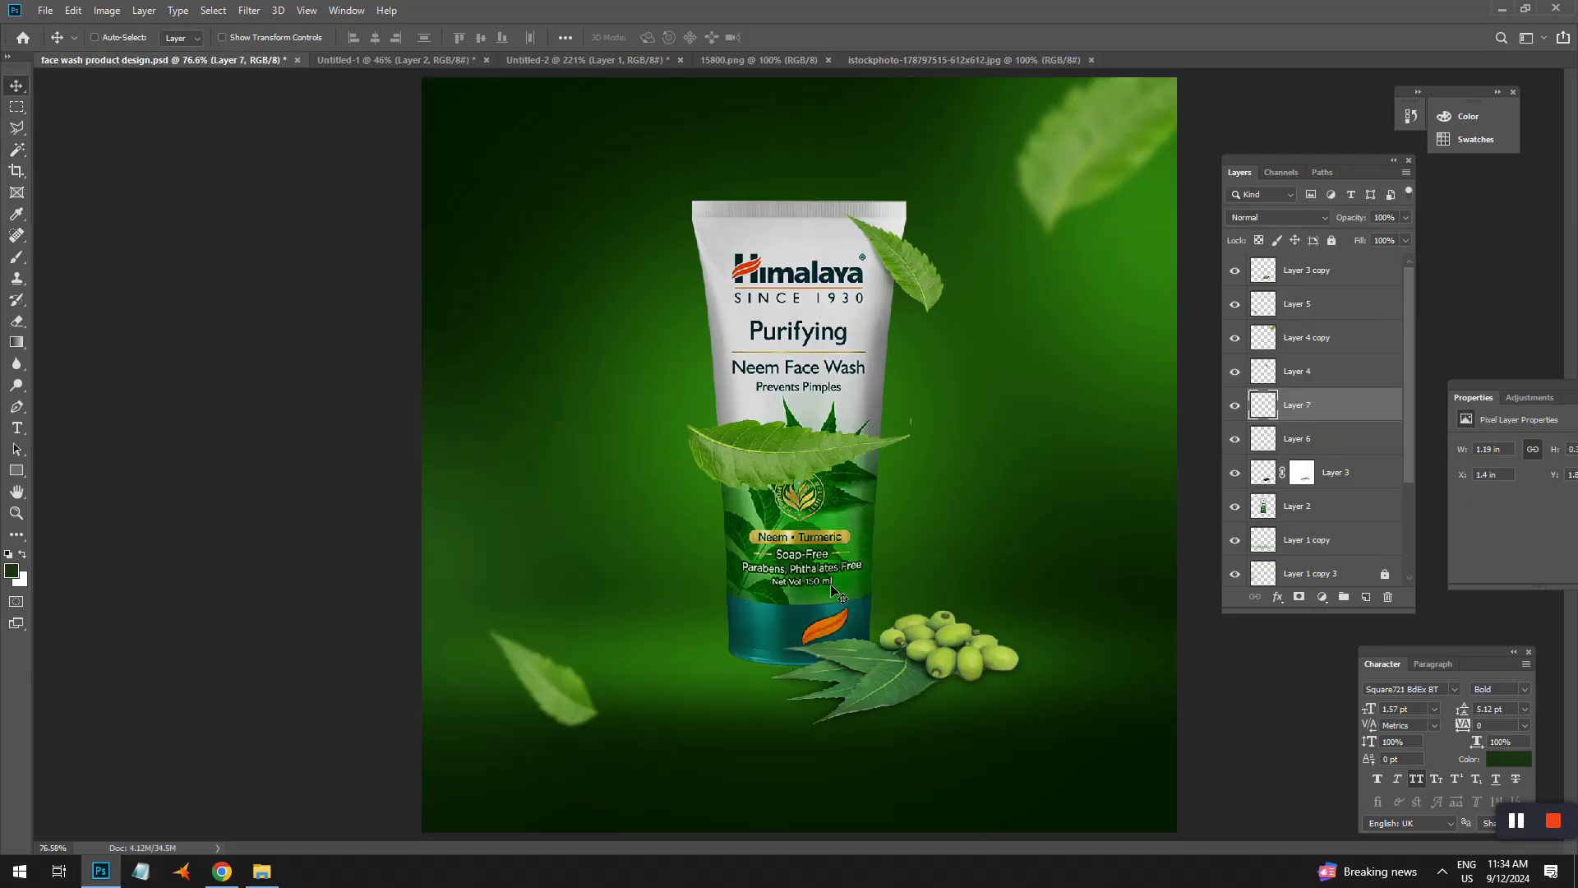
key("ctrl+t")
left_click_drag(727, 466, 698, 602)
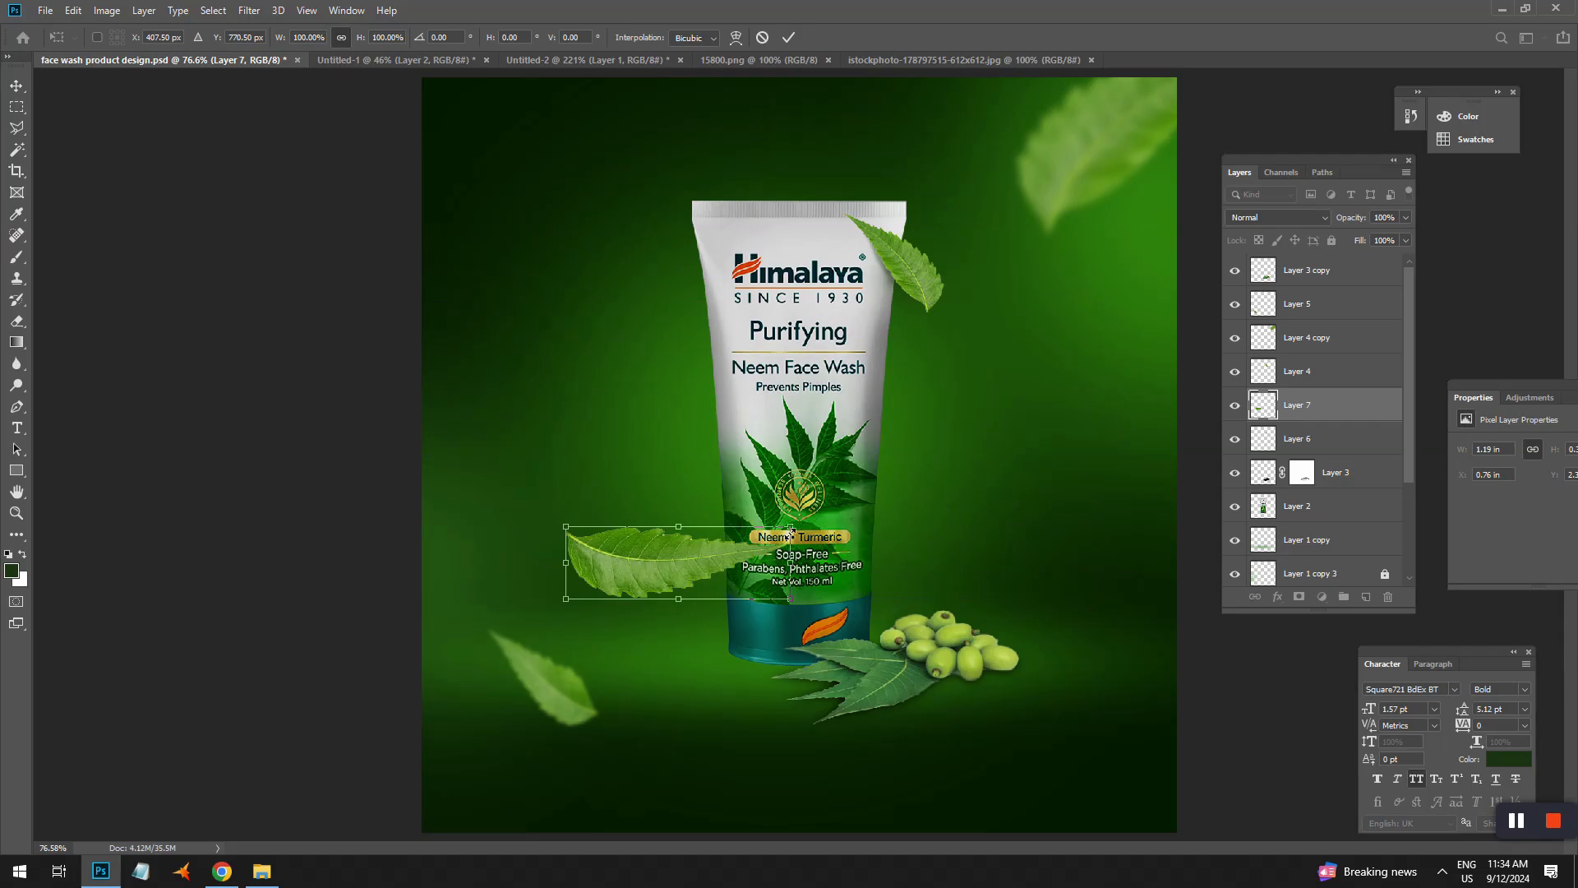
left_click_drag(790, 527, 778, 604)
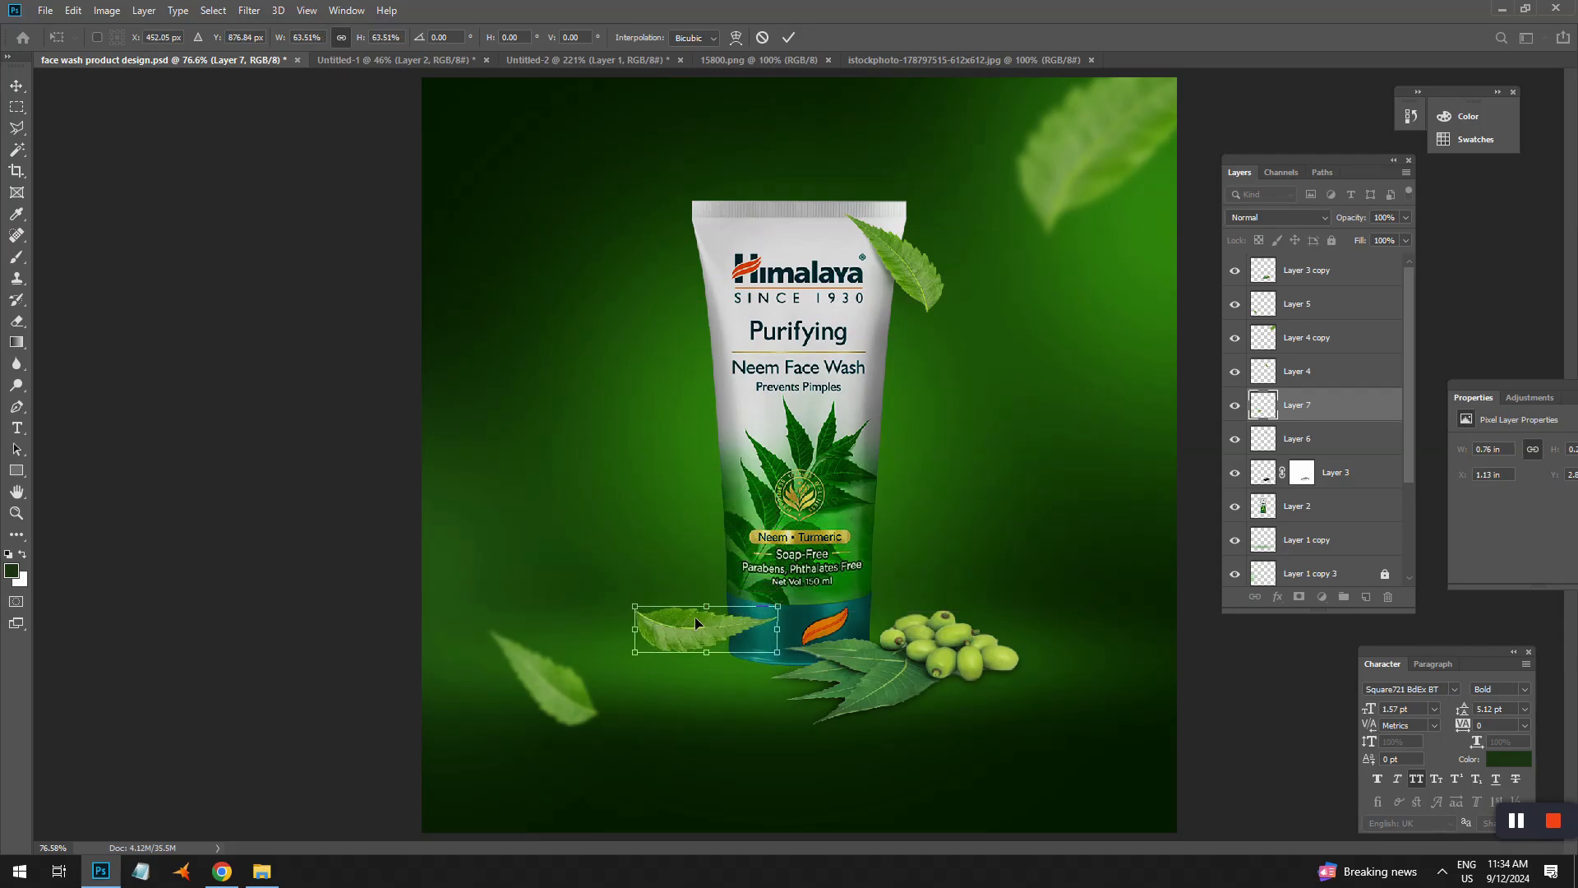
key("Return")
- Darken the leaf at the tube's base with a legacy Brightness/Contrast adjustment, setting brightness to -16
left_click(106, 10)
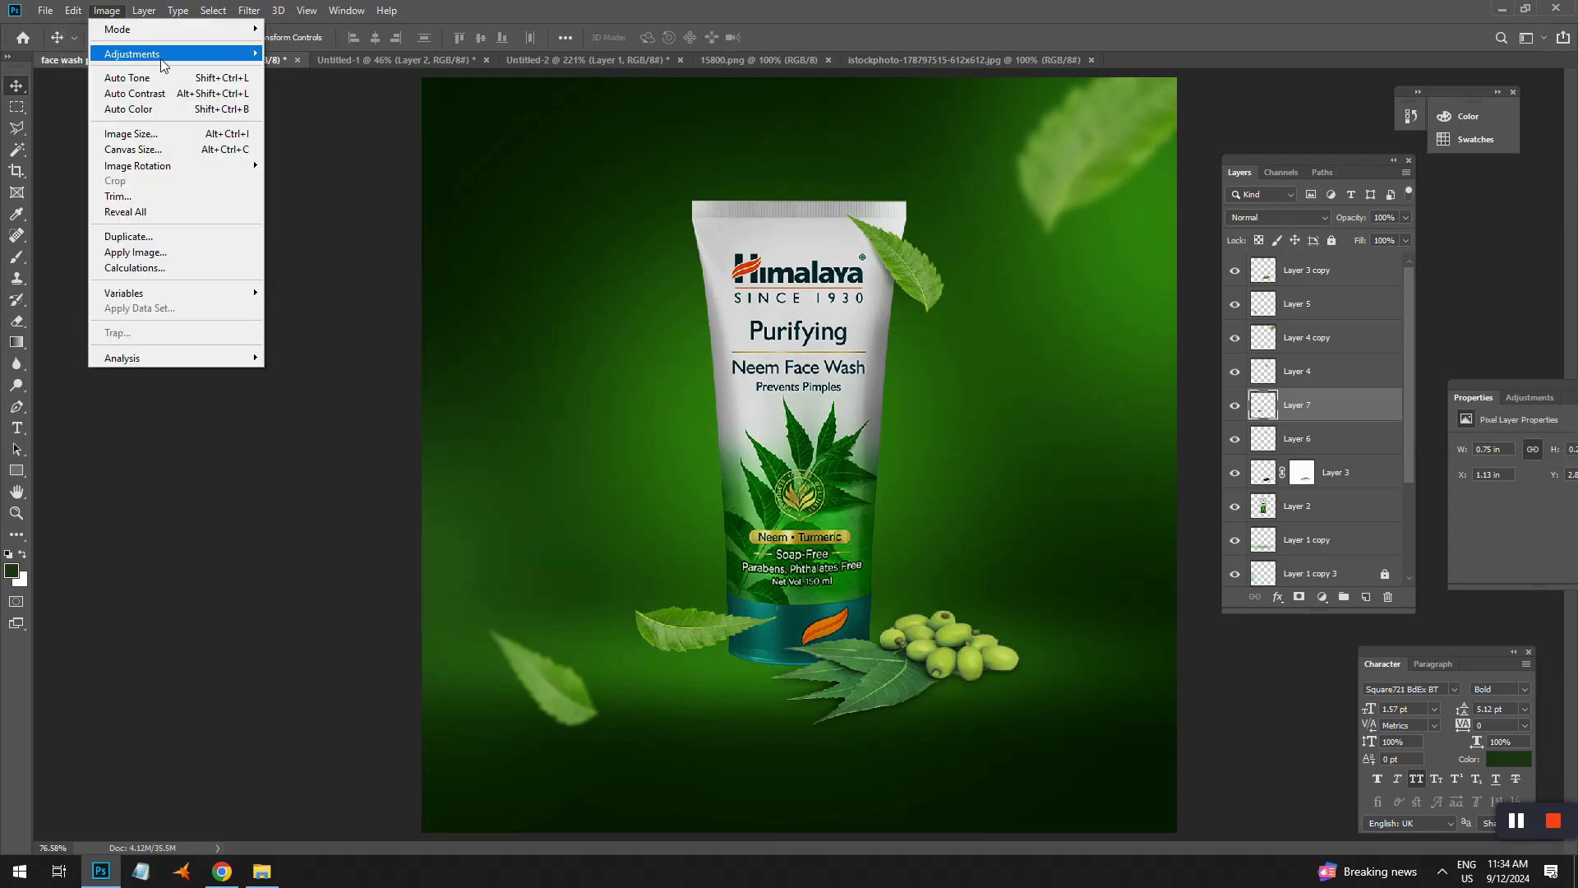
mouse_move(164, 54)
left_click(321, 54)
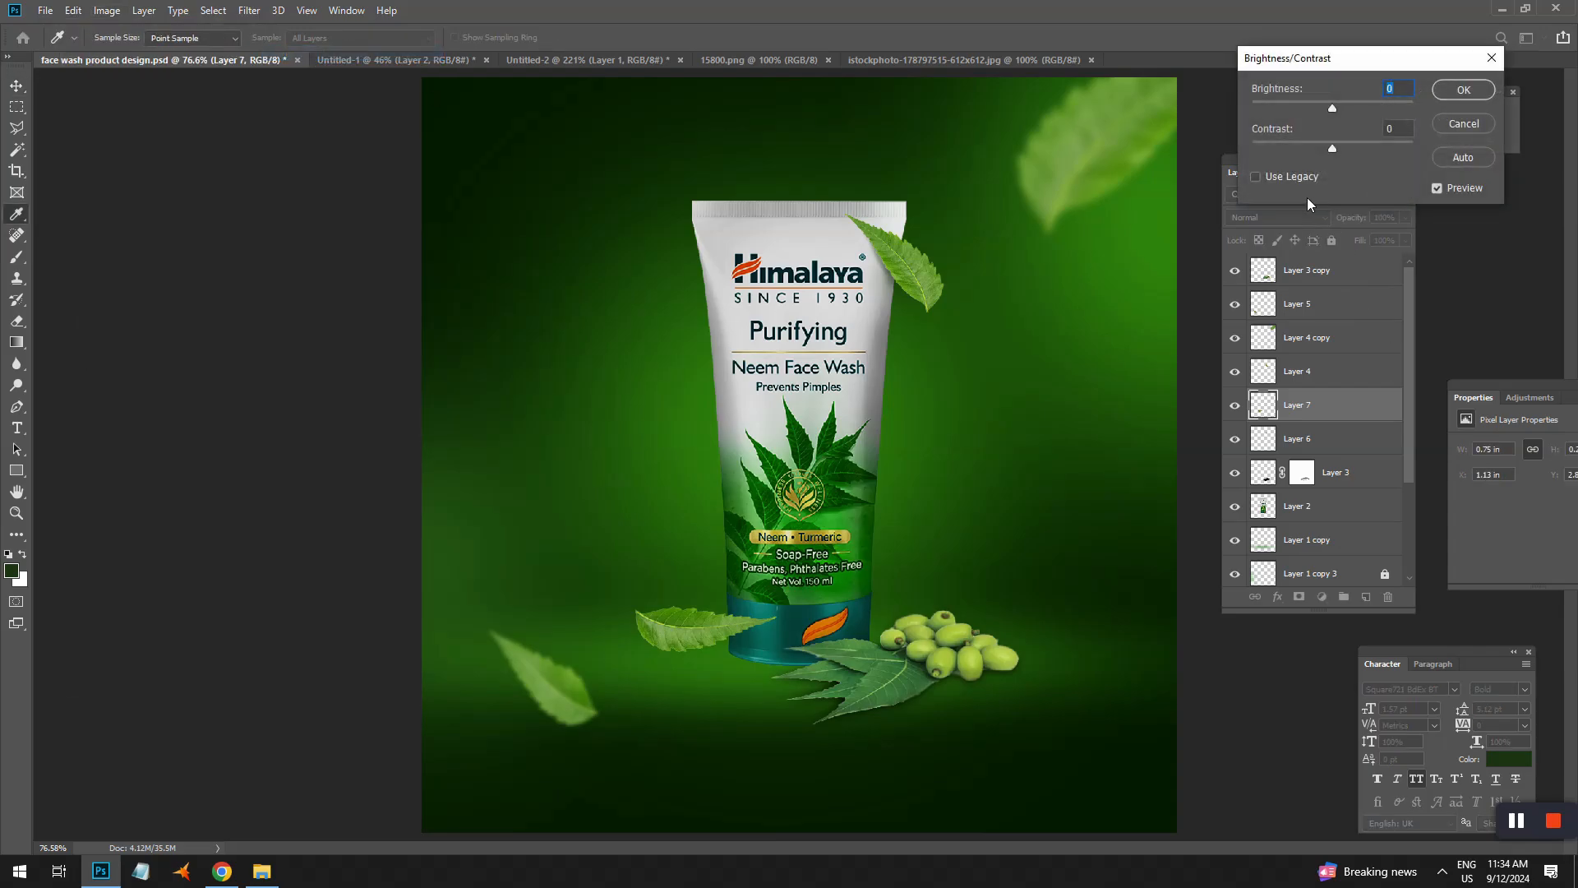
left_click_drag(1333, 108, 1320, 107)
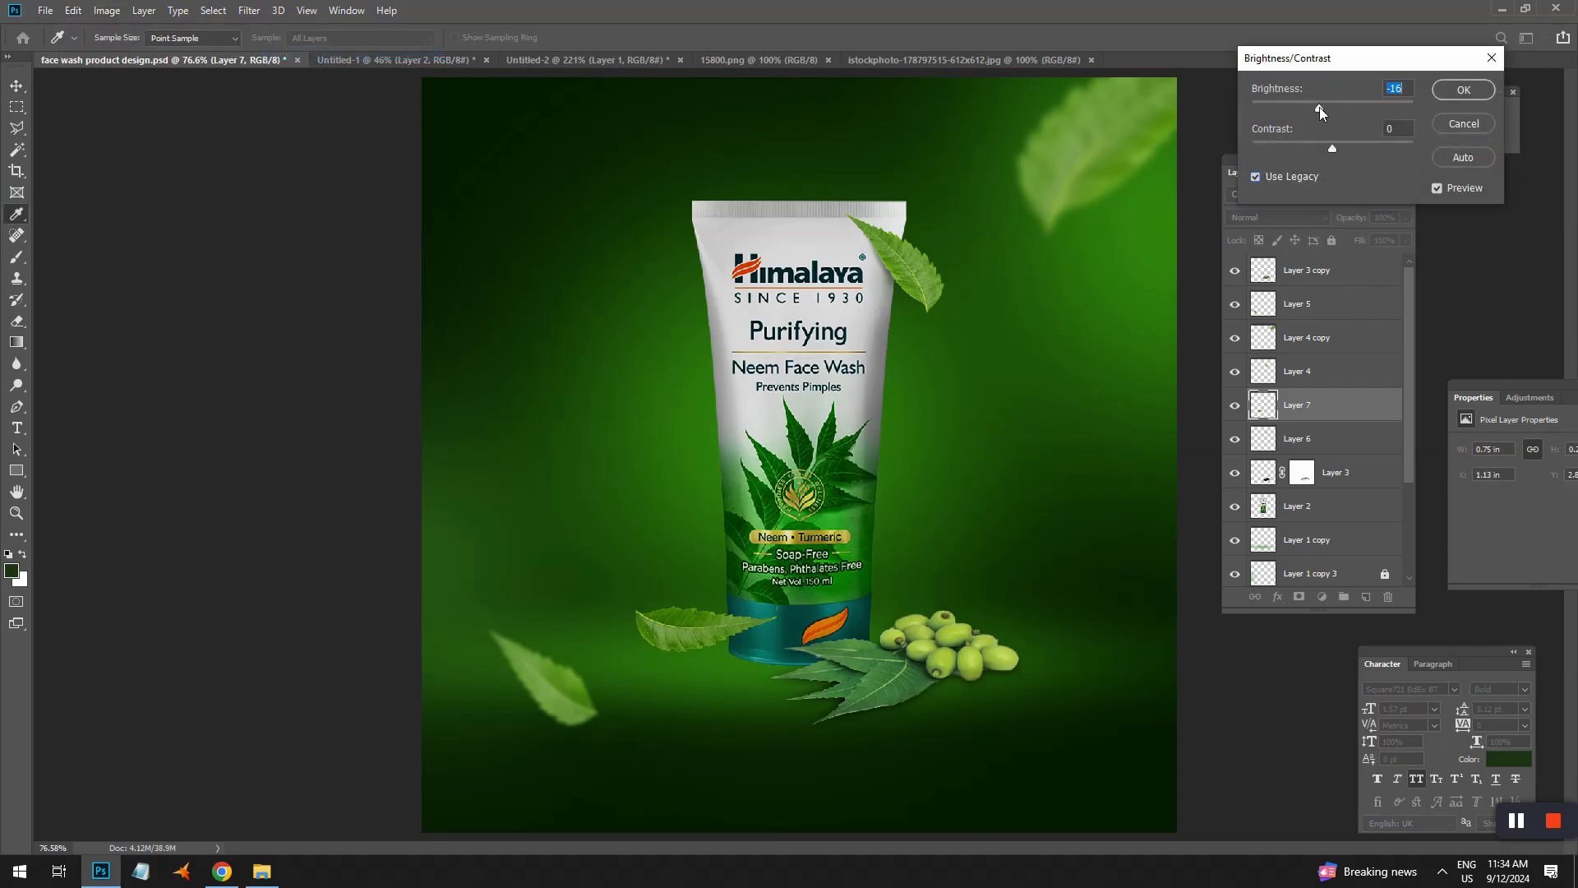
left_click(1464, 89)
scroll(792, 565, "up", 1)
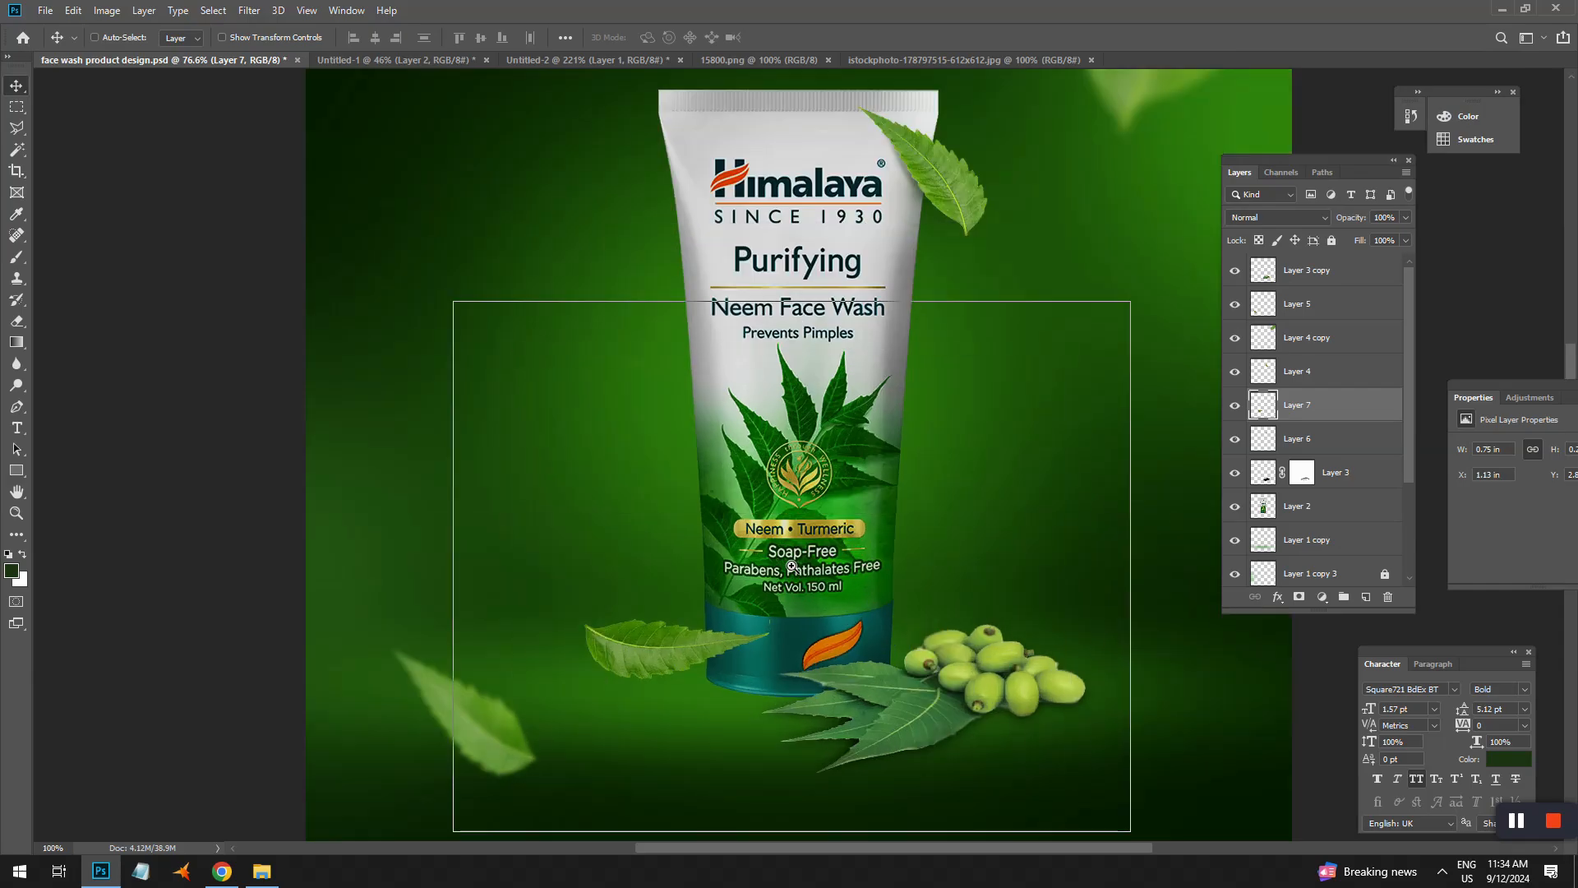
scroll(792, 566, "up", 2)
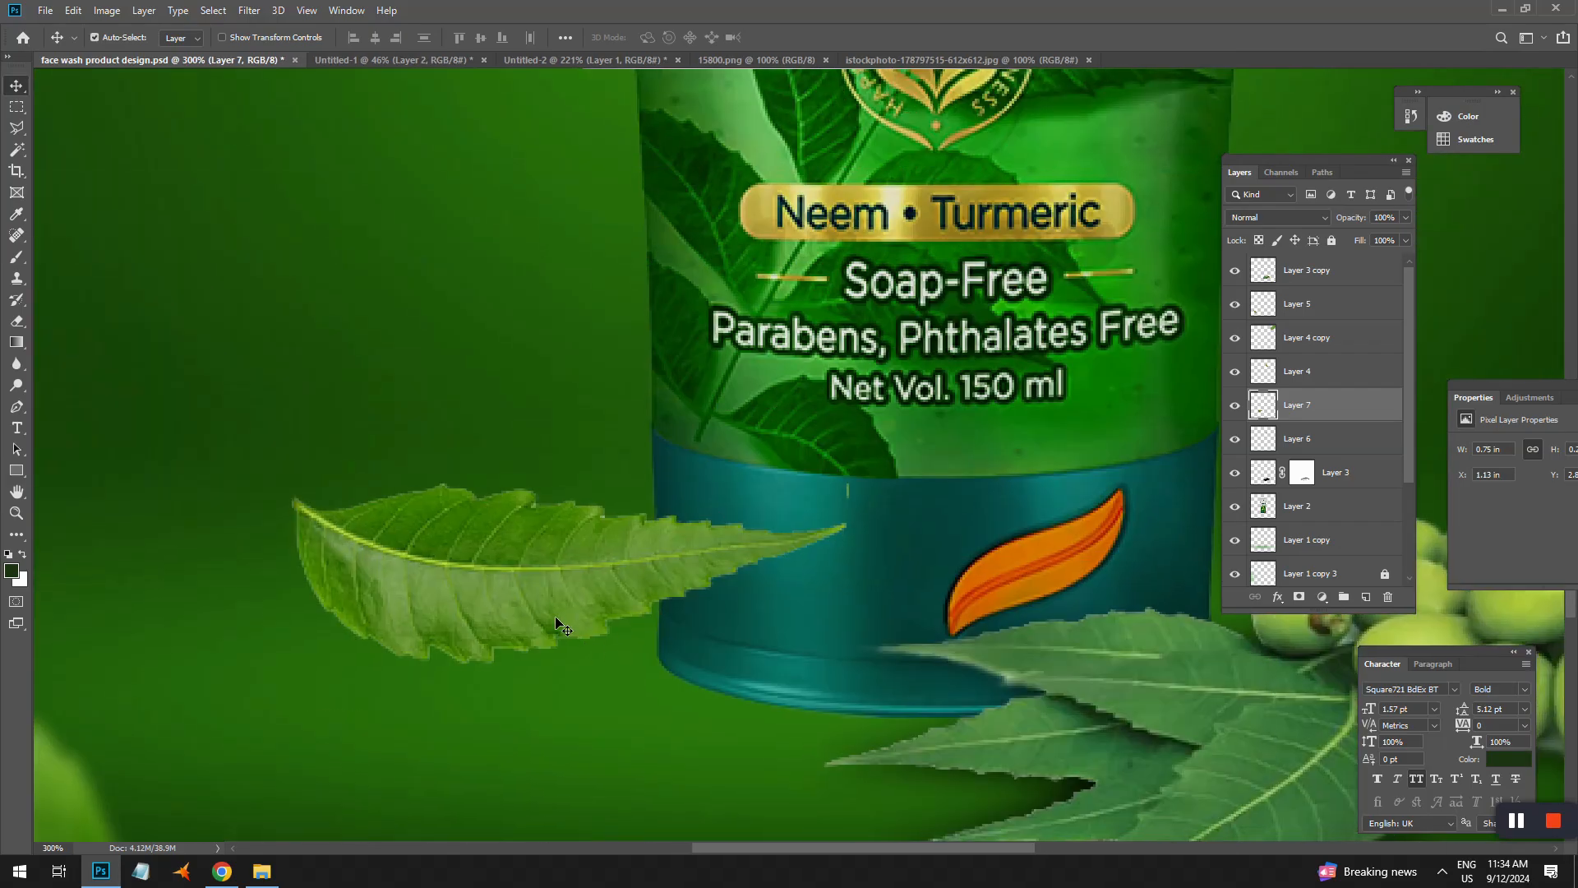
- Duplicate the leaf at the tube's base, flip the copy vertically into a flattened reflection and place it just below the leaf
left_click_drag(555, 617, 557, 690)
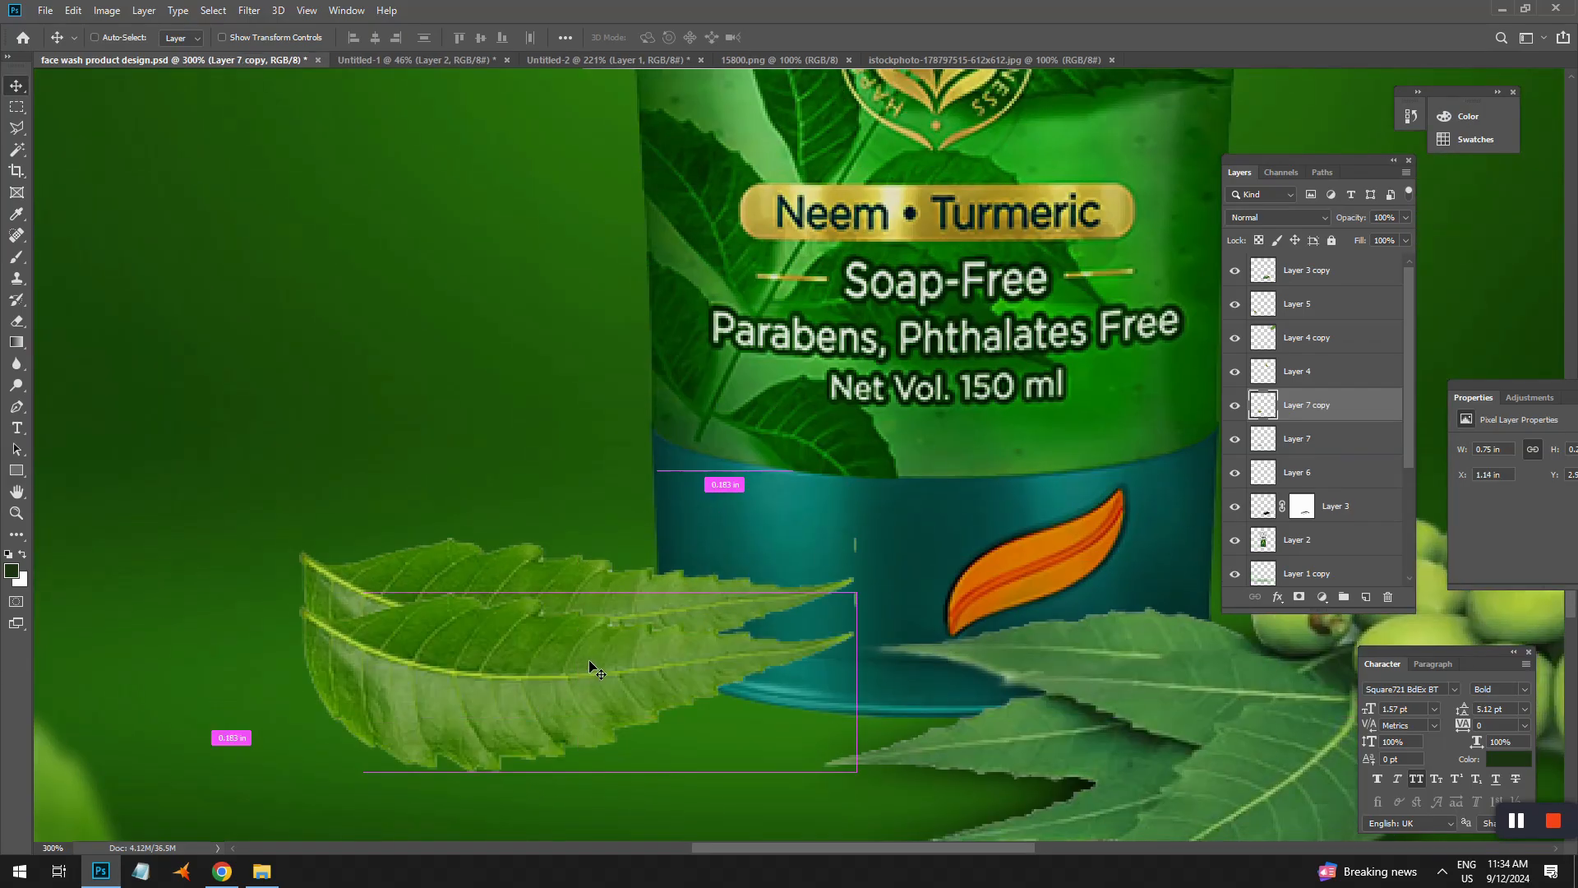
key("ctrl+t")
left_click_drag(582, 585, 581, 752)
key("Return")
left_click(663, 710, "alt")
left_click_drag(708, 648, 730, 642)
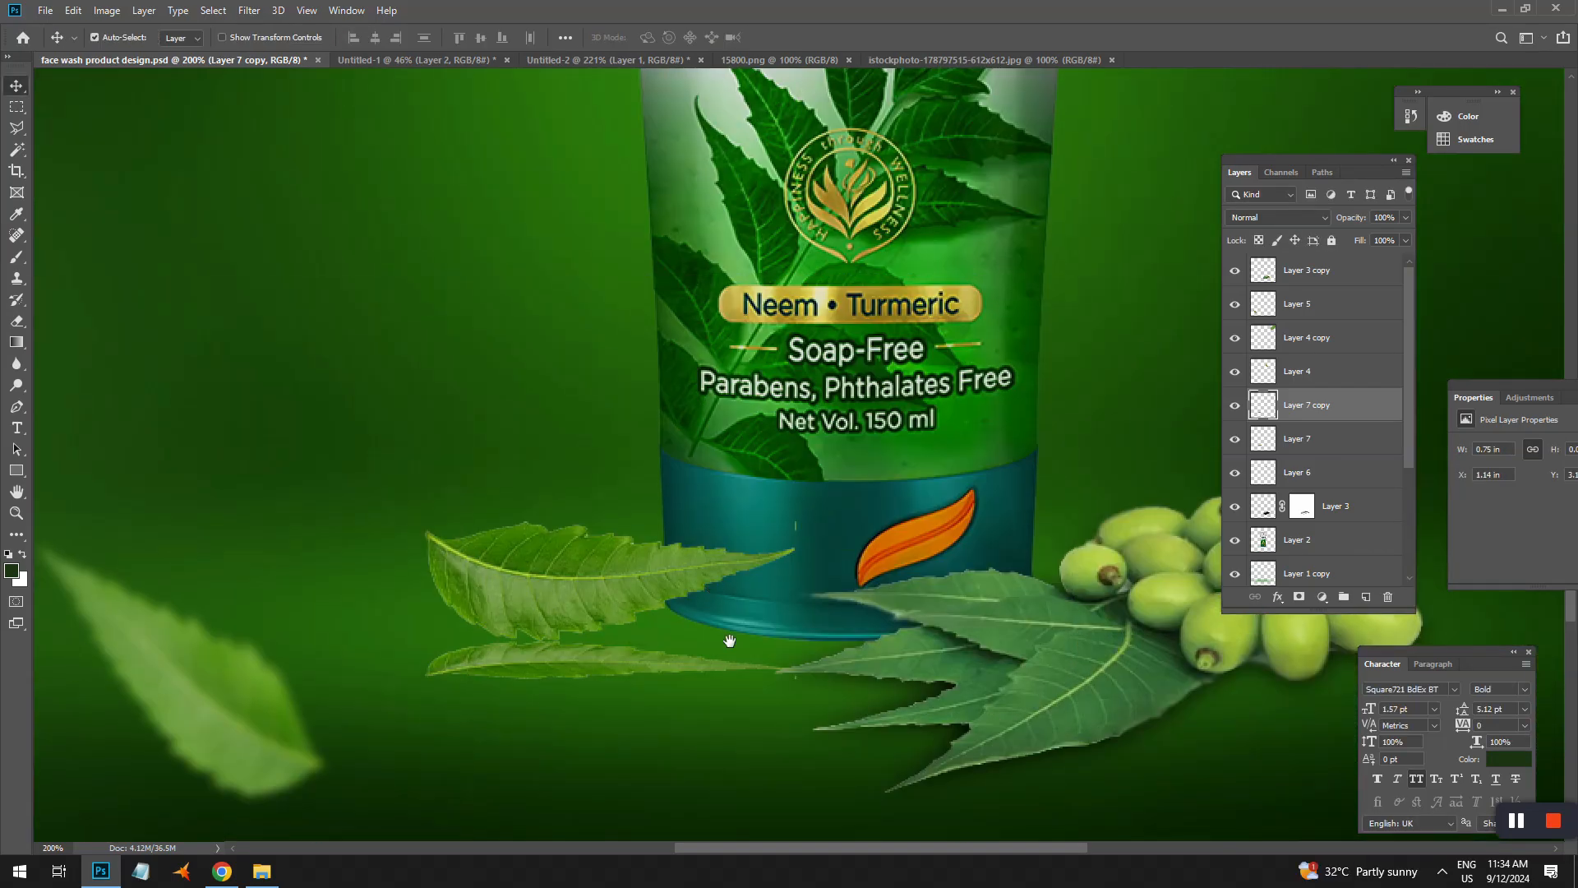
- Darken the leaf's reflection with a legacy Brightness/Contrast adjustment, setting brightness to -57
left_click(107, 10)
mouse_move(156, 53)
left_click(312, 53)
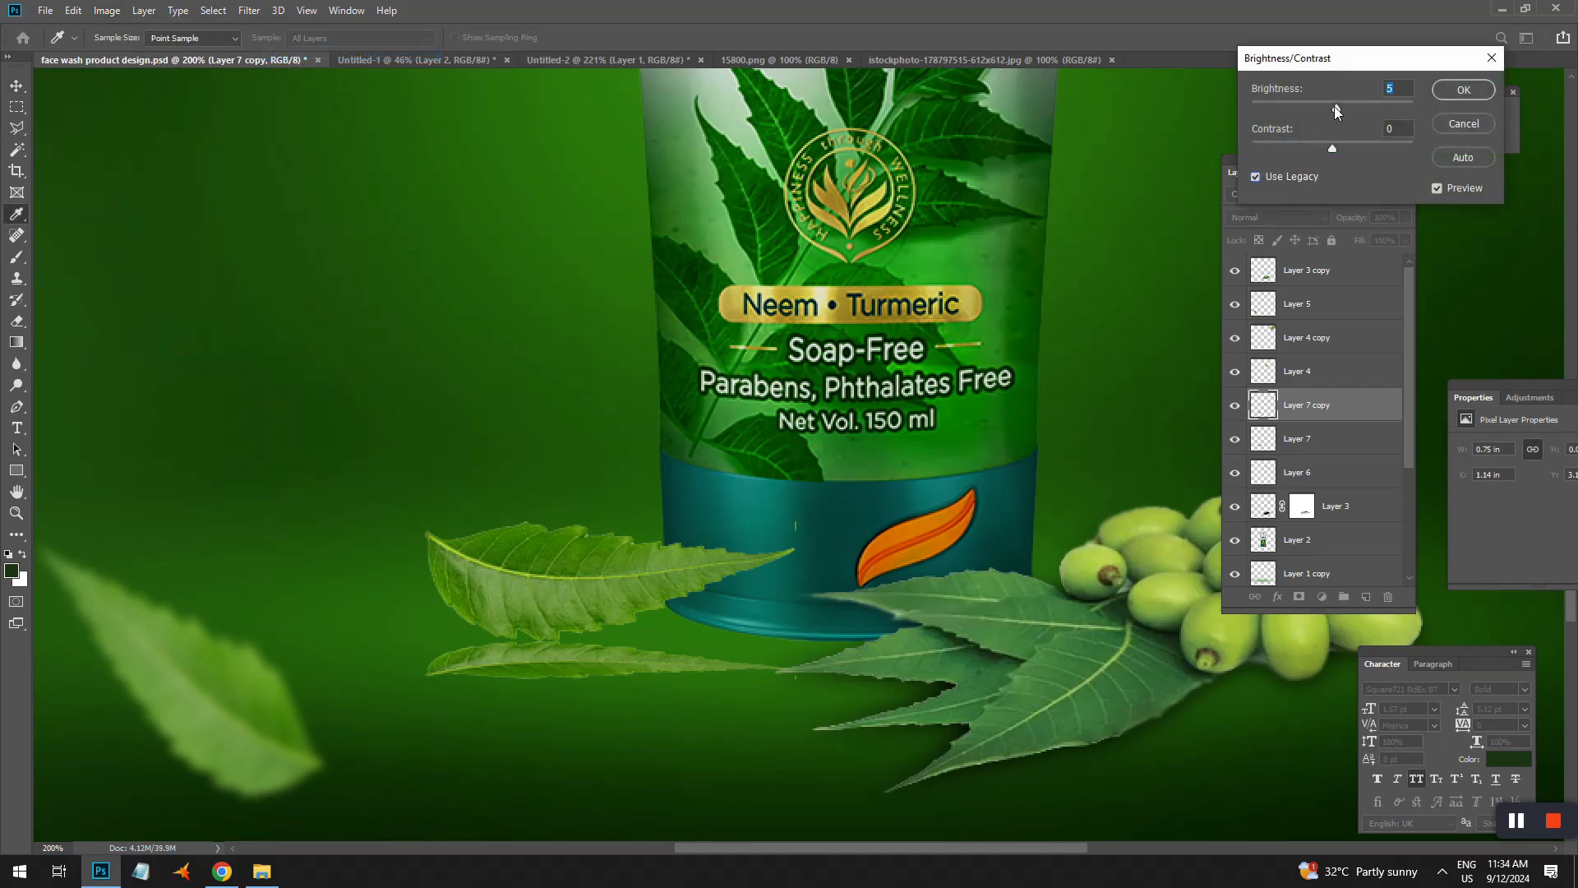
left_click_drag(1332, 107, 1285, 107)
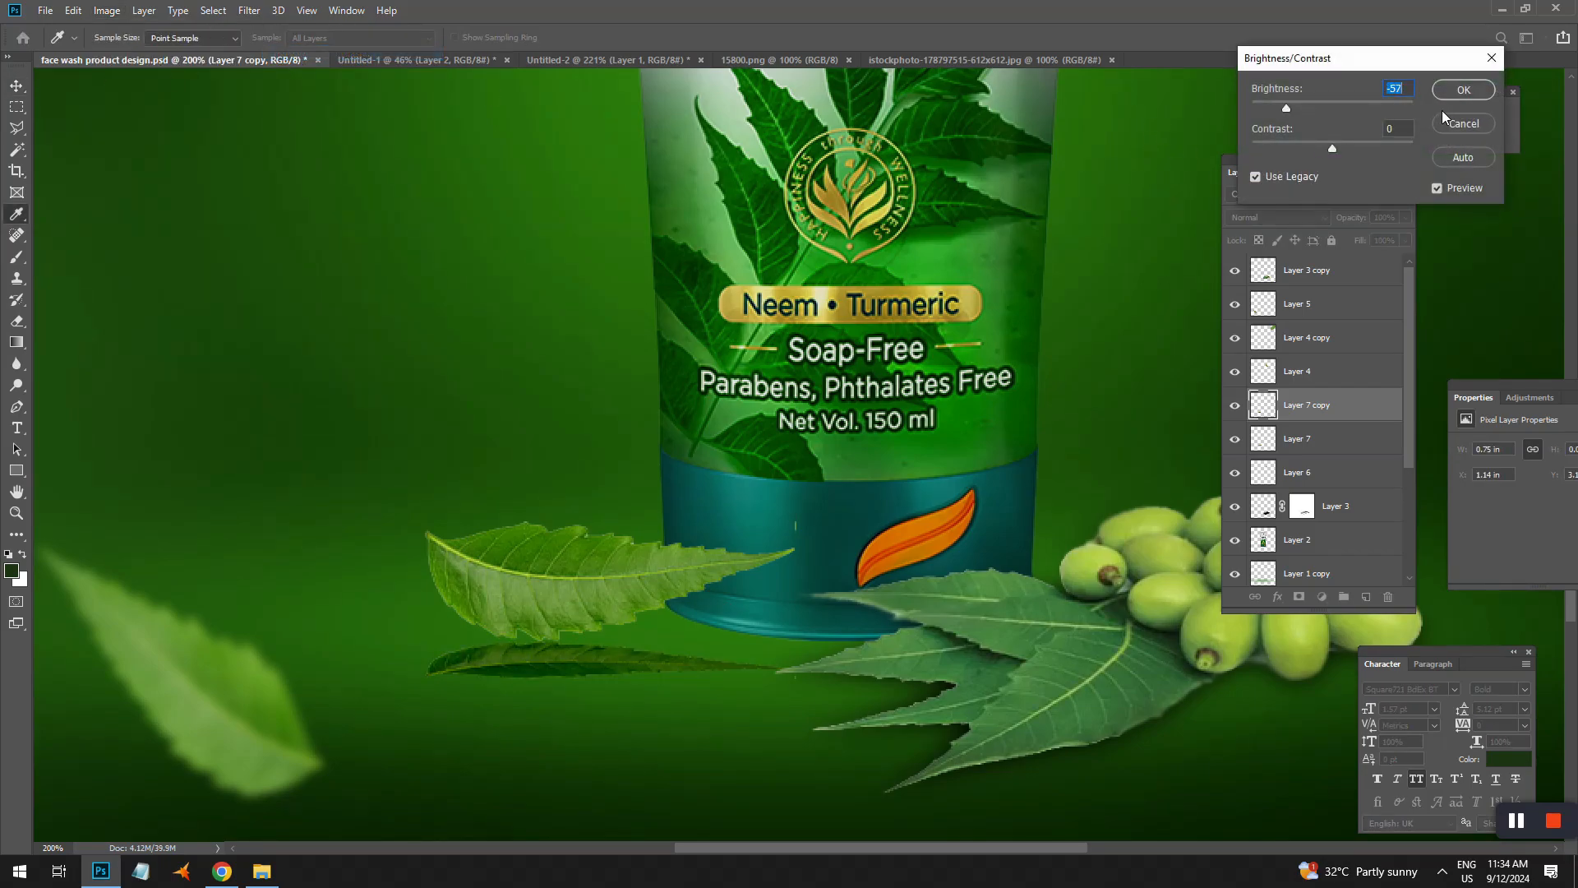
left_click(1463, 88)
key("v")
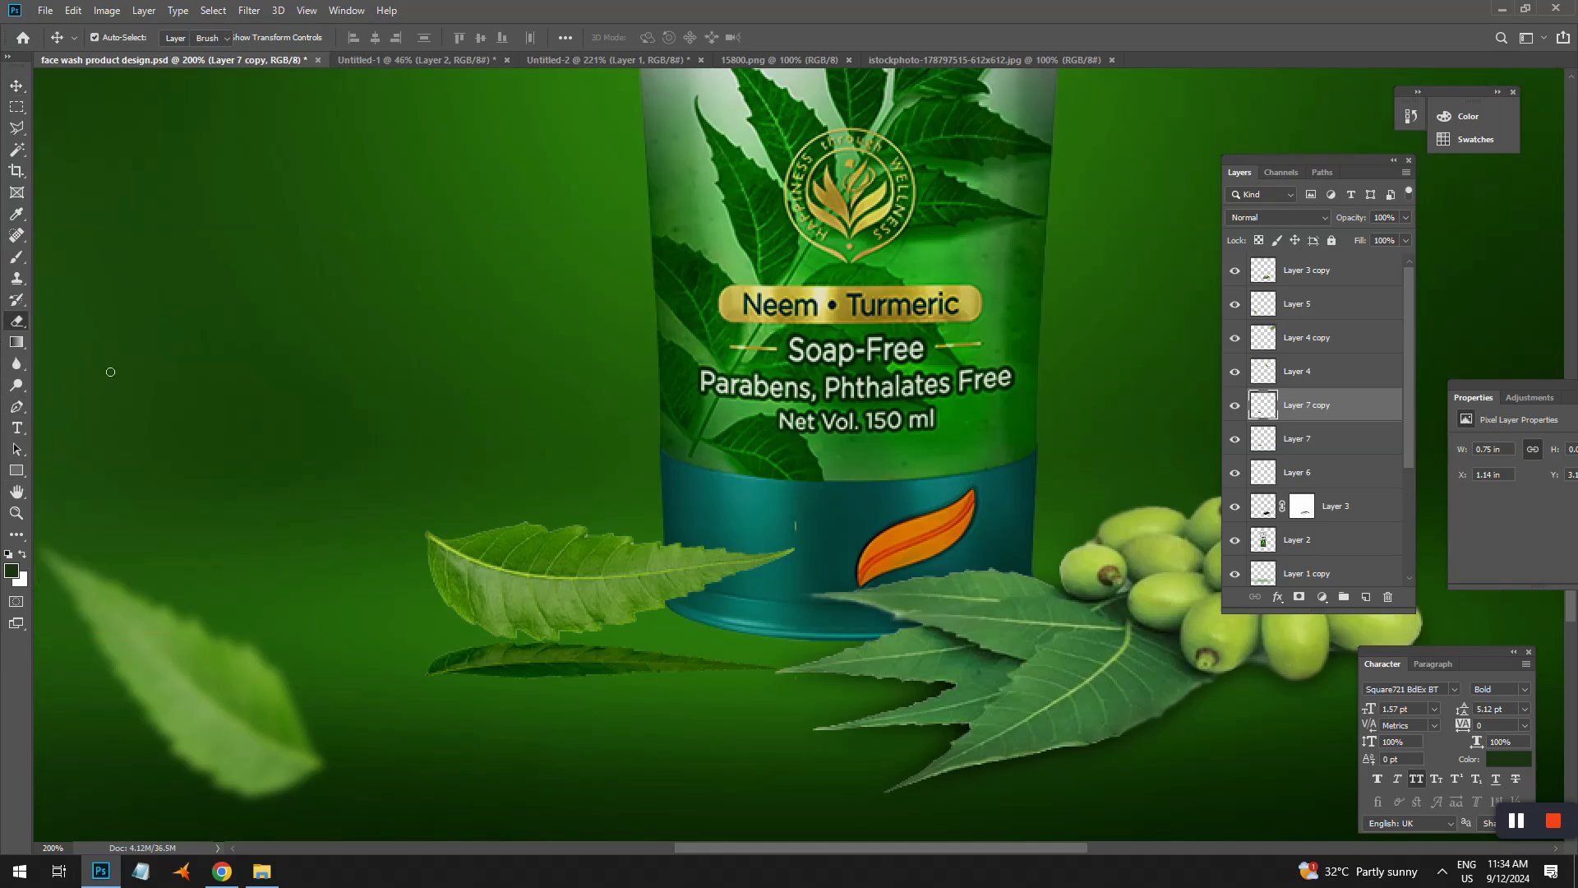
- Fade the lower part of the leaf's reflection with a soft 62 px eraser and save the document
key("e")
right_click(916, 564)
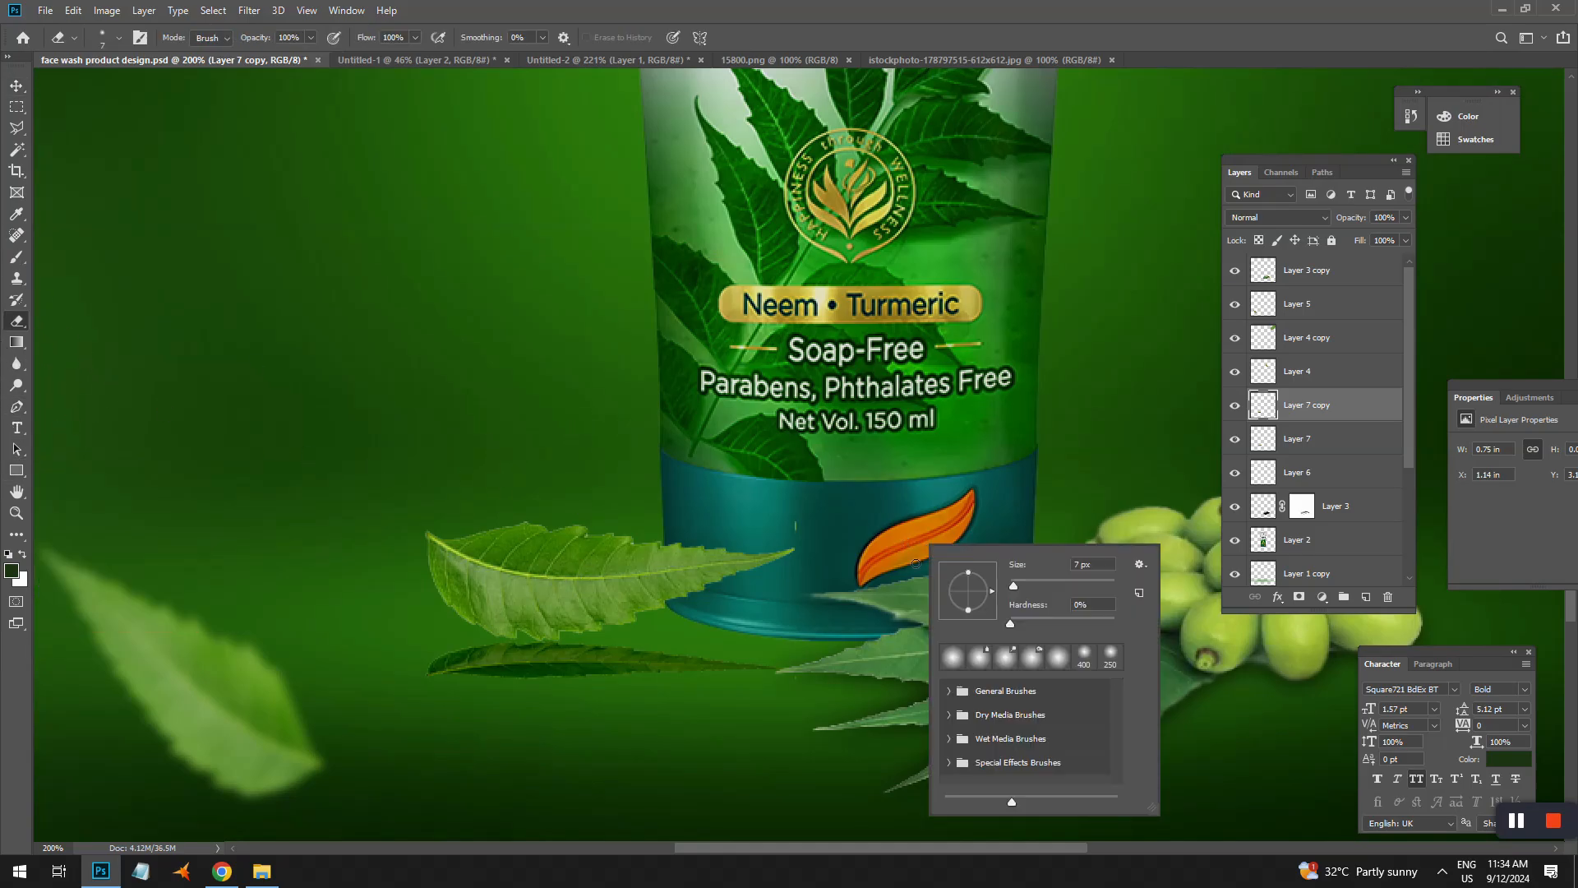
left_click(967, 10)
mouse_move(445, 704)
left_mouse_down()
mouse_move(626, 724)
mouse_move(775, 708)
mouse_move(419, 704)
mouse_move(781, 703)
mouse_move(351, 694)
mouse_move(446, 705)
left_mouse_up()
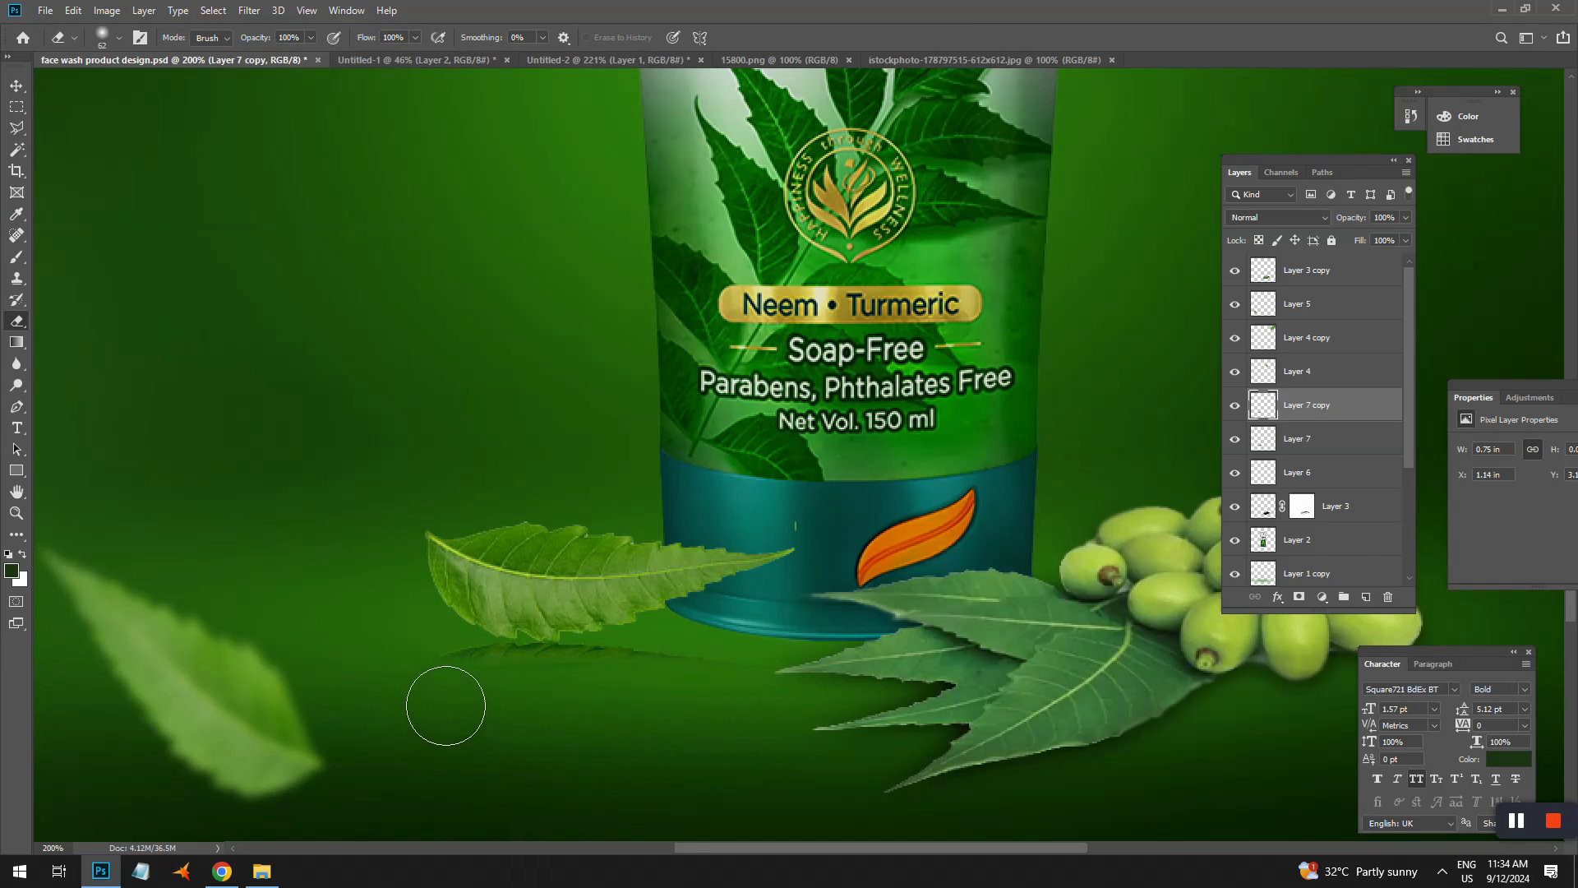
key("ctrl+minus")
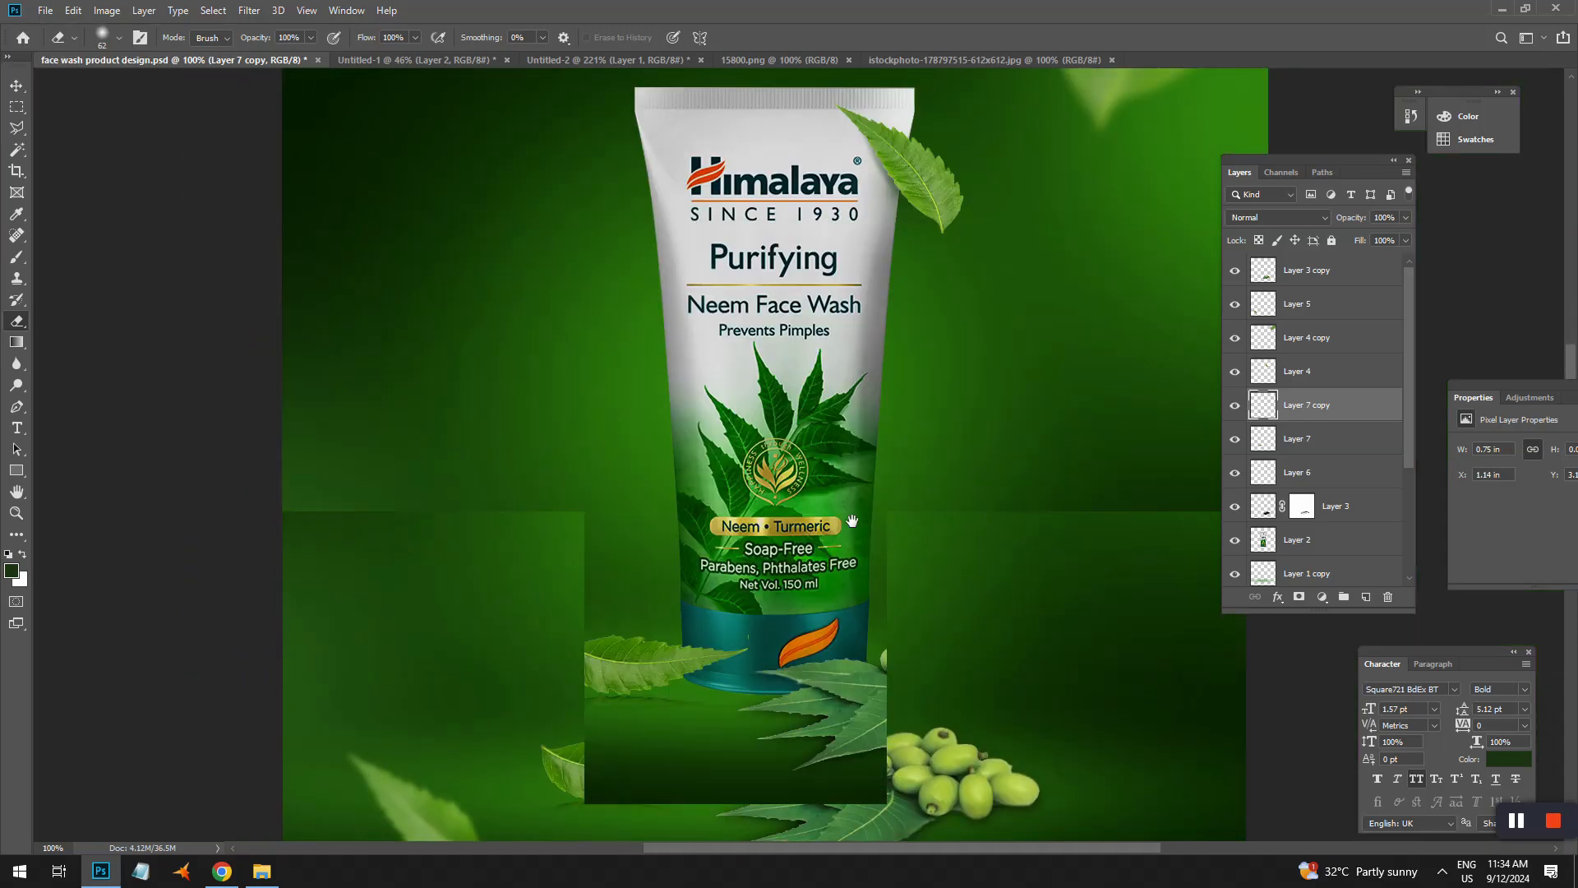
left_click_drag(852, 521, 826, 485)
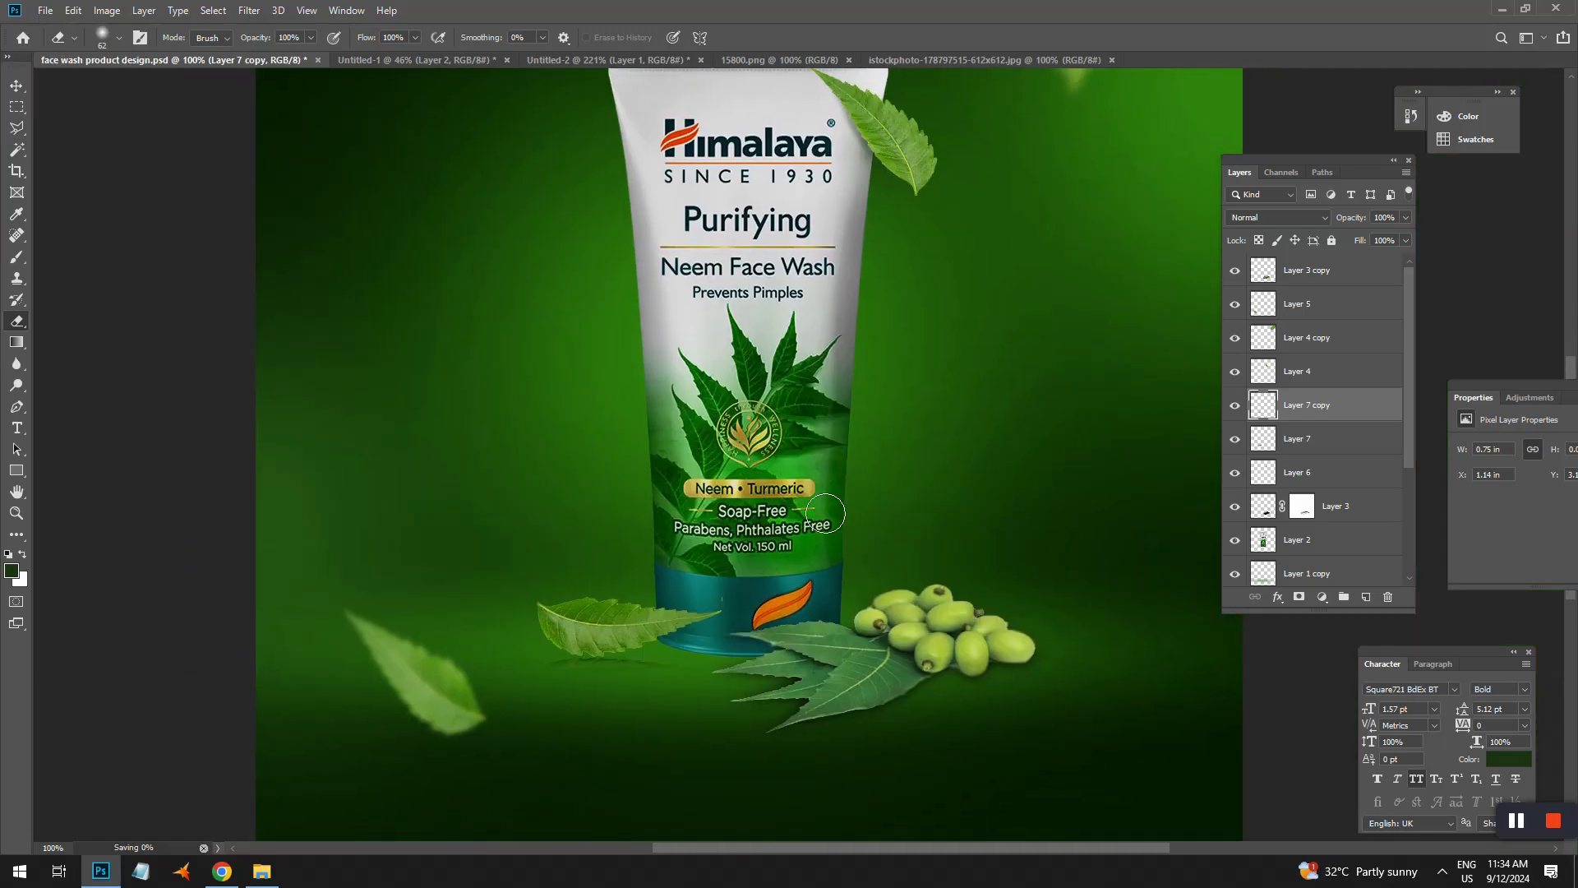
- Select the teal base of the tube with a rectangular marquee and copy it to a new layer directly beneath the tube layer
key("v")
left_click(830, 518)
left_click(17, 110)
left_click_drag(640, 559, 946, 658)
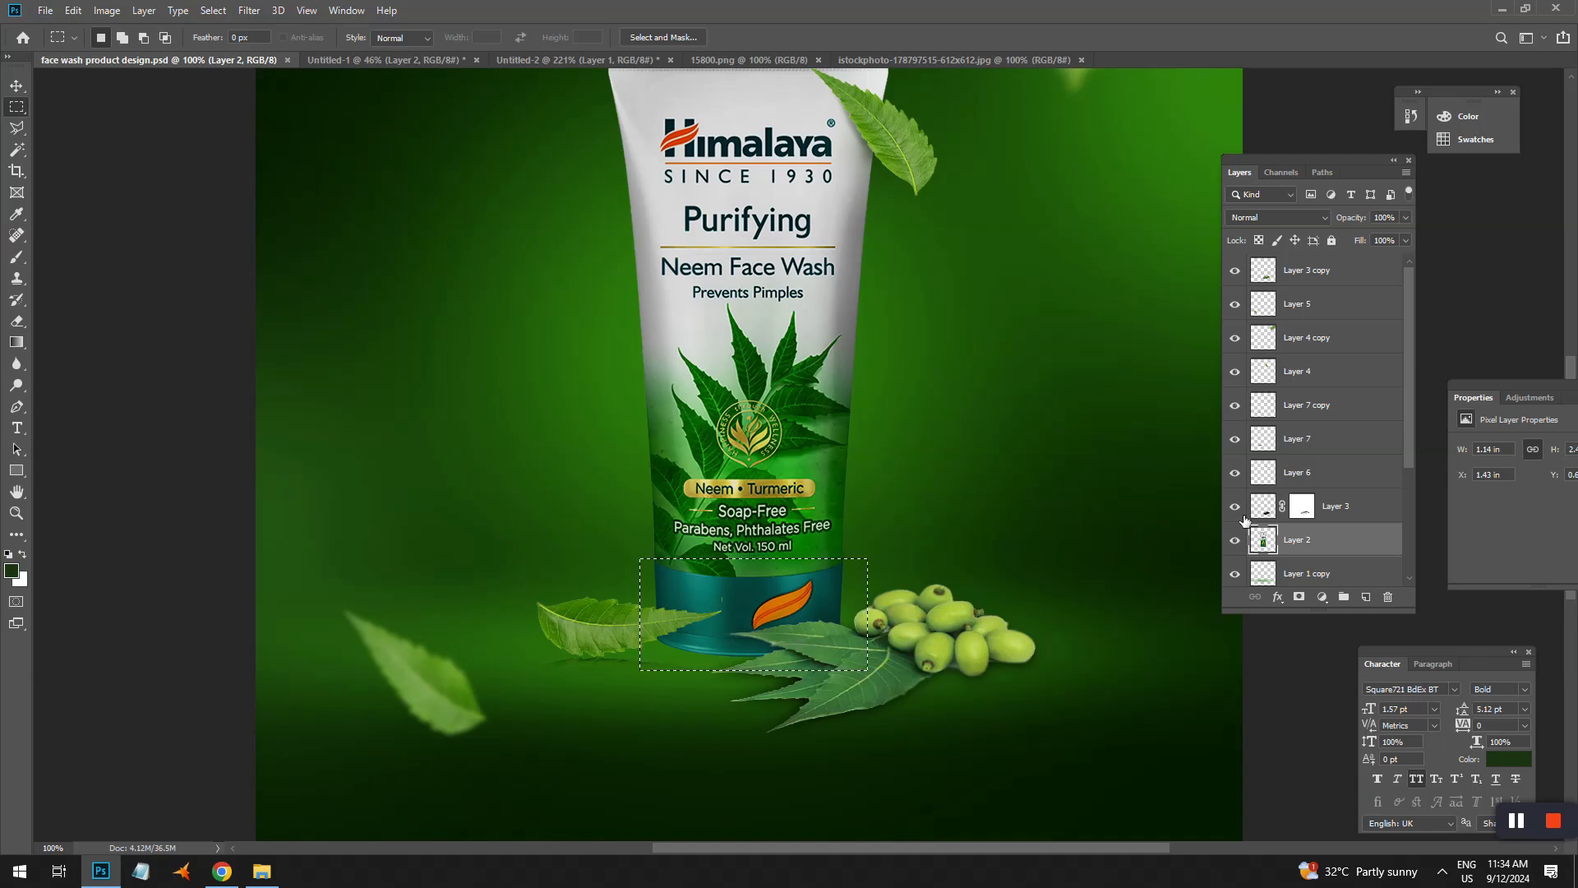
left_click(1331, 573)
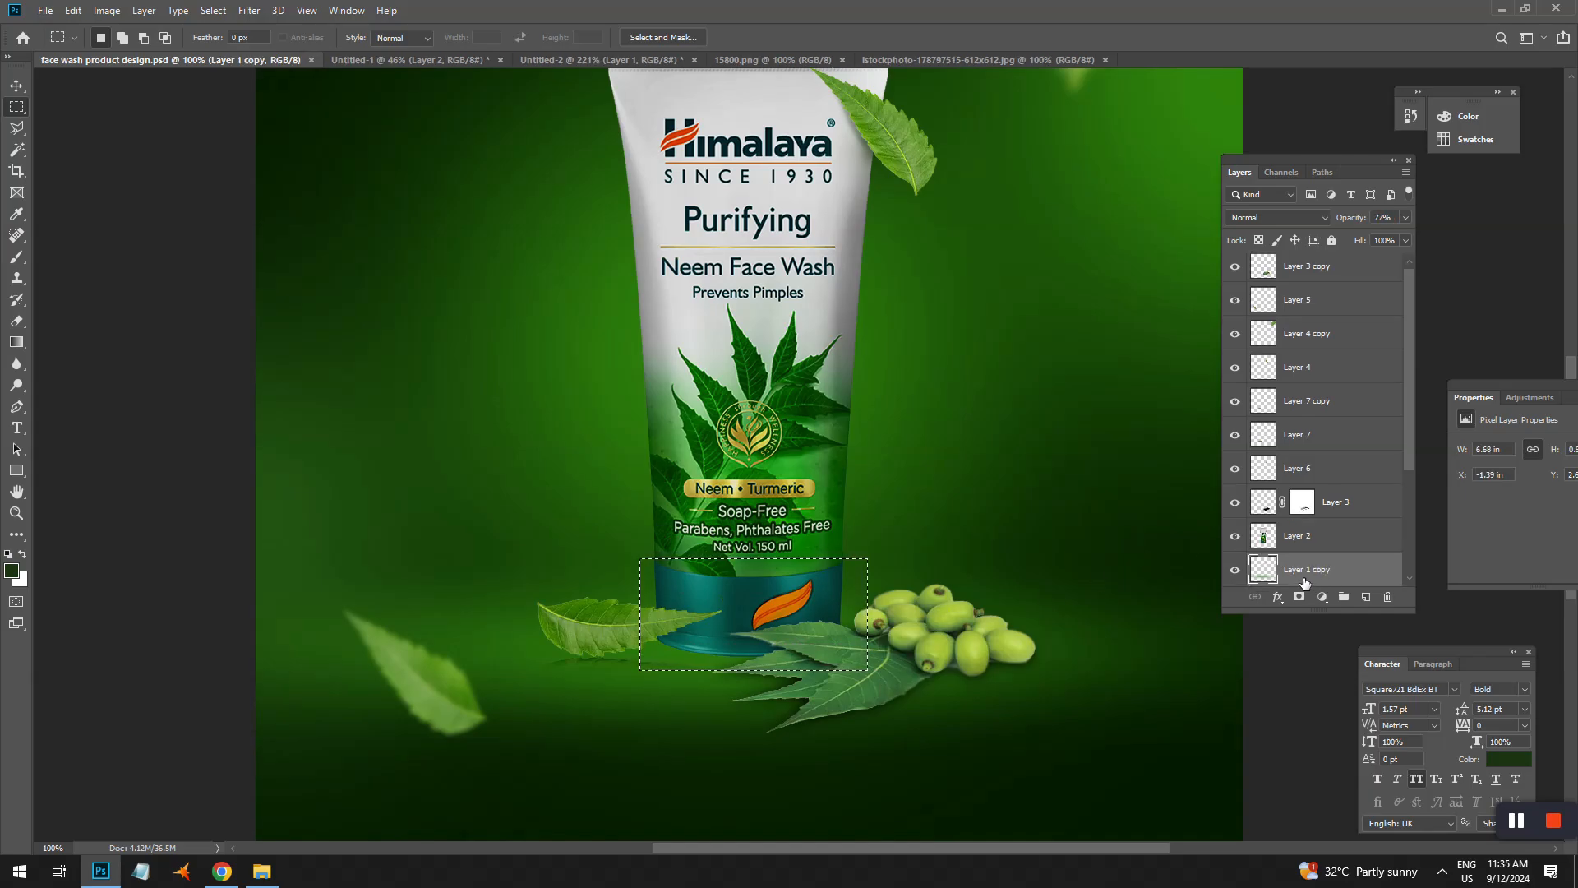
key("ctrl+j")
- Flip the copied tube base vertically to a height of -89.17% and place it directly under the tube as a reflection
key("ctrl+t")
left_click_drag(759, 552, 766, 712)
left_click_drag(749, 622, 752, 655)
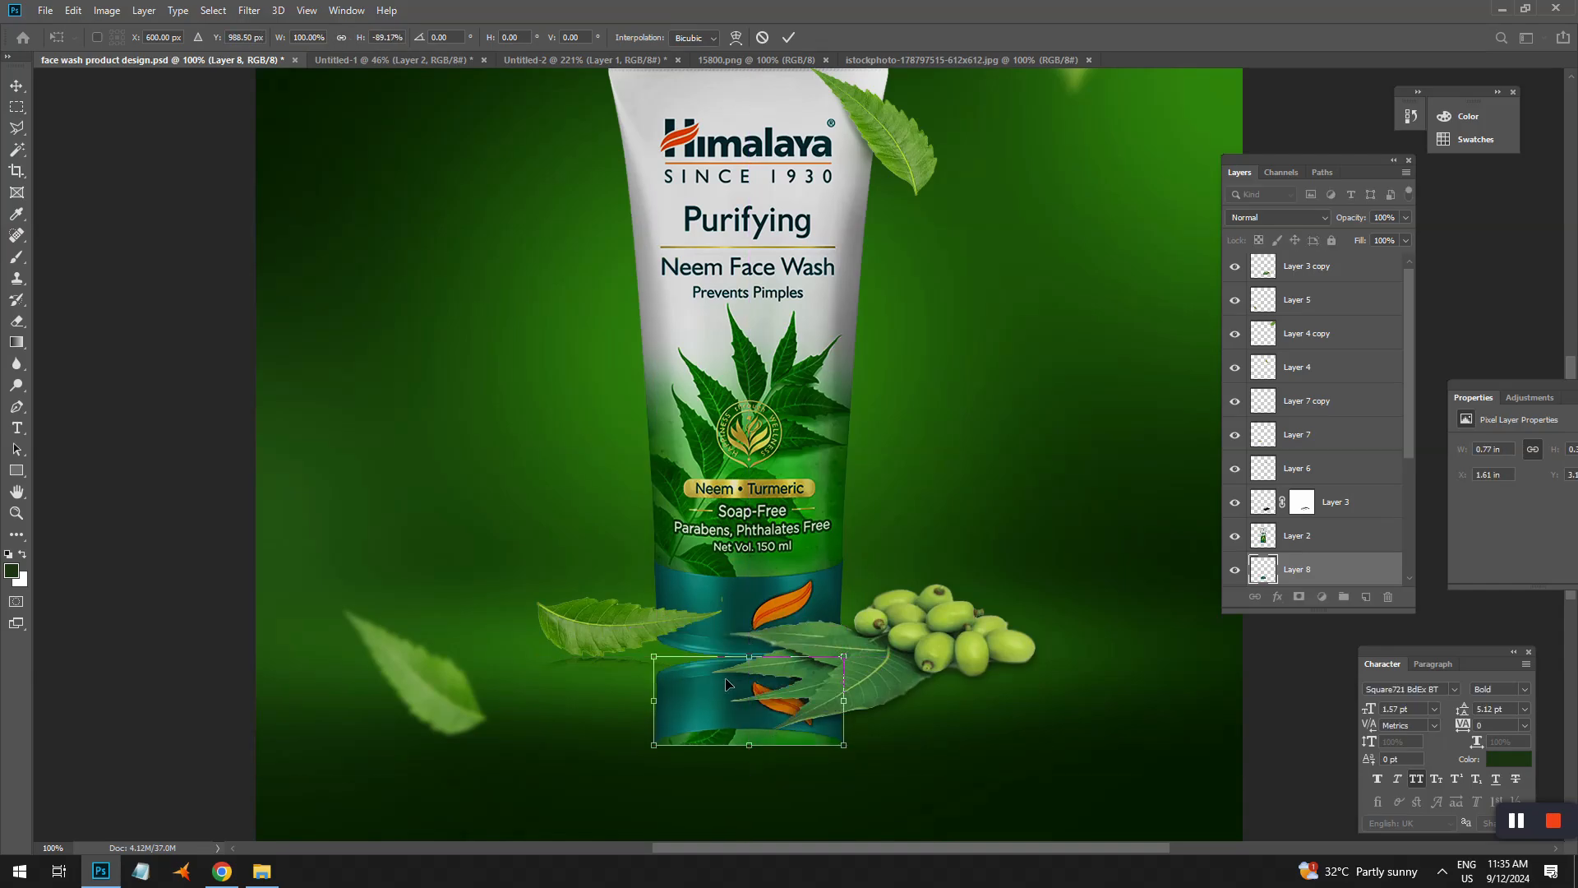
key("Return")
key("m")
scroll(498, 225, "up", 1)
left_click(249, 10)
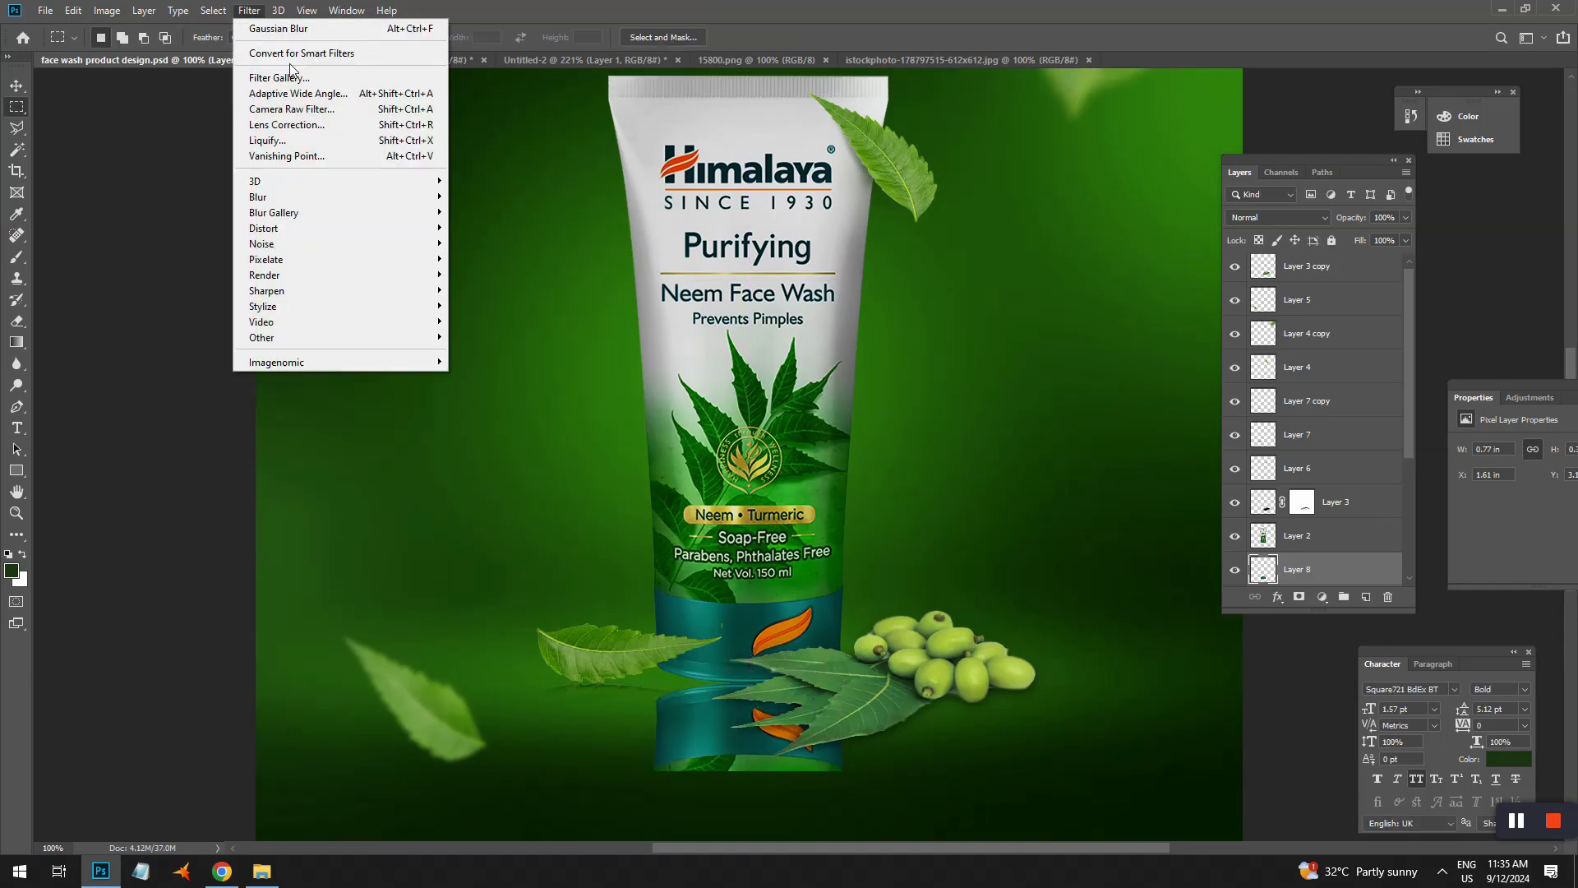
mouse_move(319, 198)
left_click(516, 260)
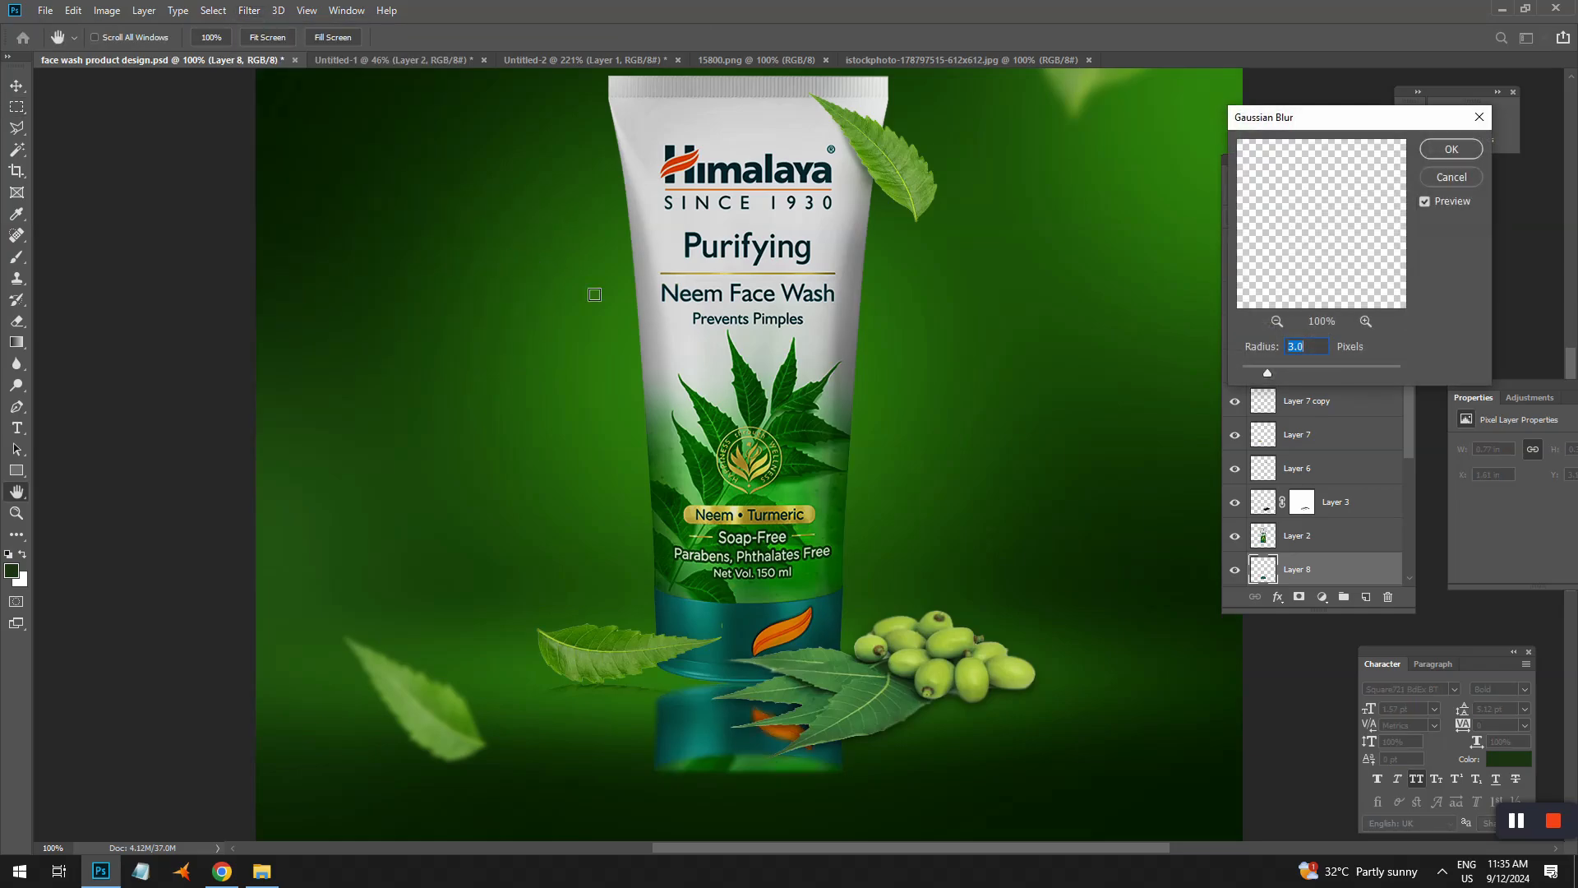
left_click(1445, 172)
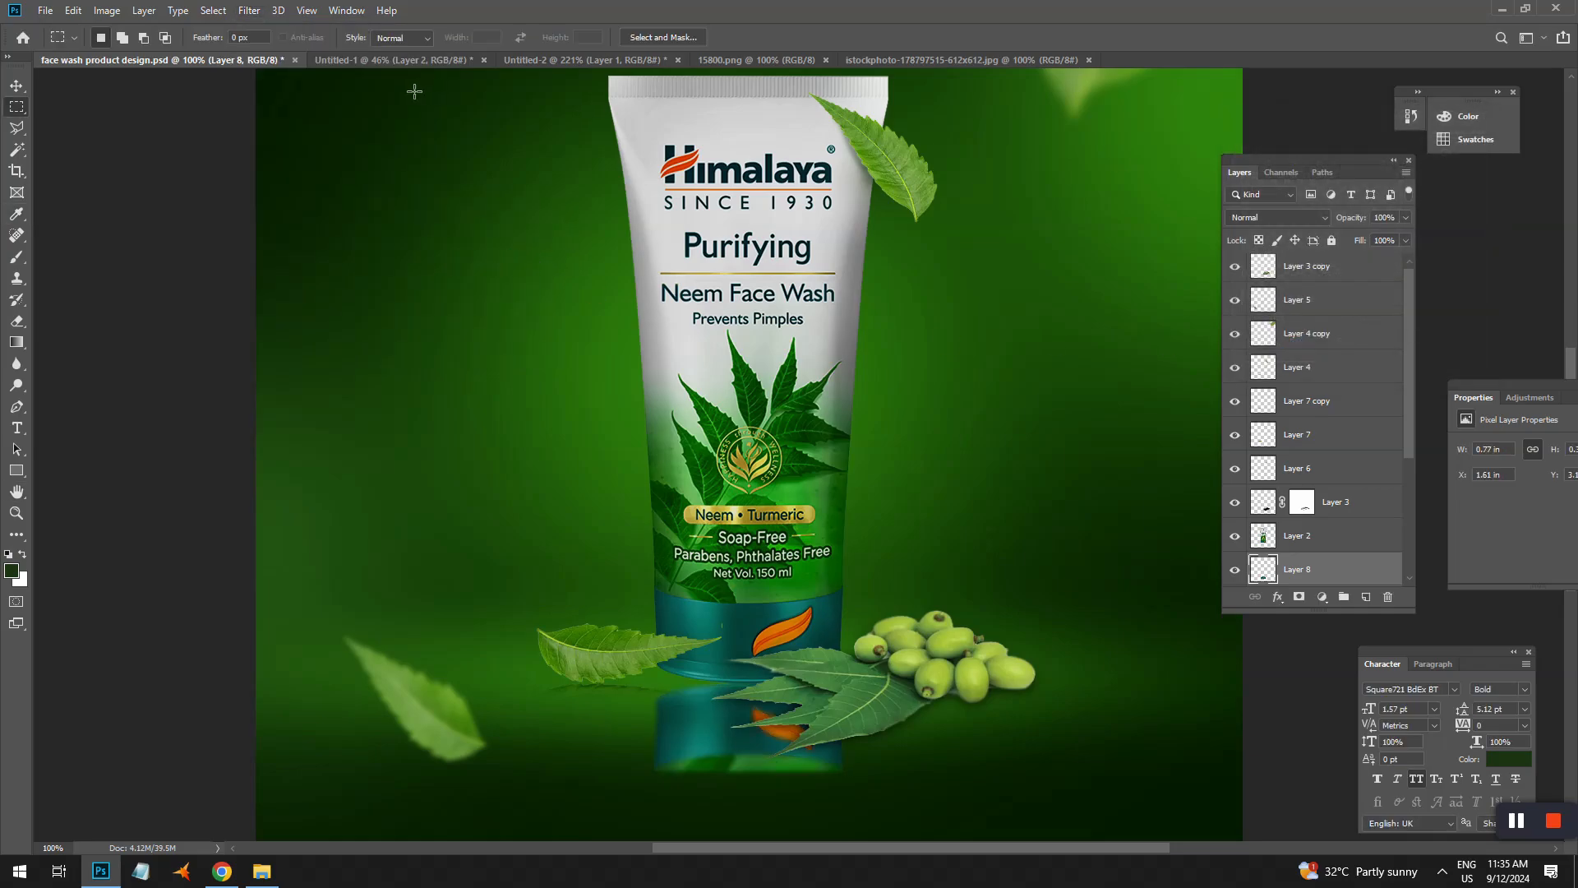
- Apply a Motion Blur with angle -89° and distance 39 pixels to the tube's reflection and move it up against the tube's base
left_click(249, 10)
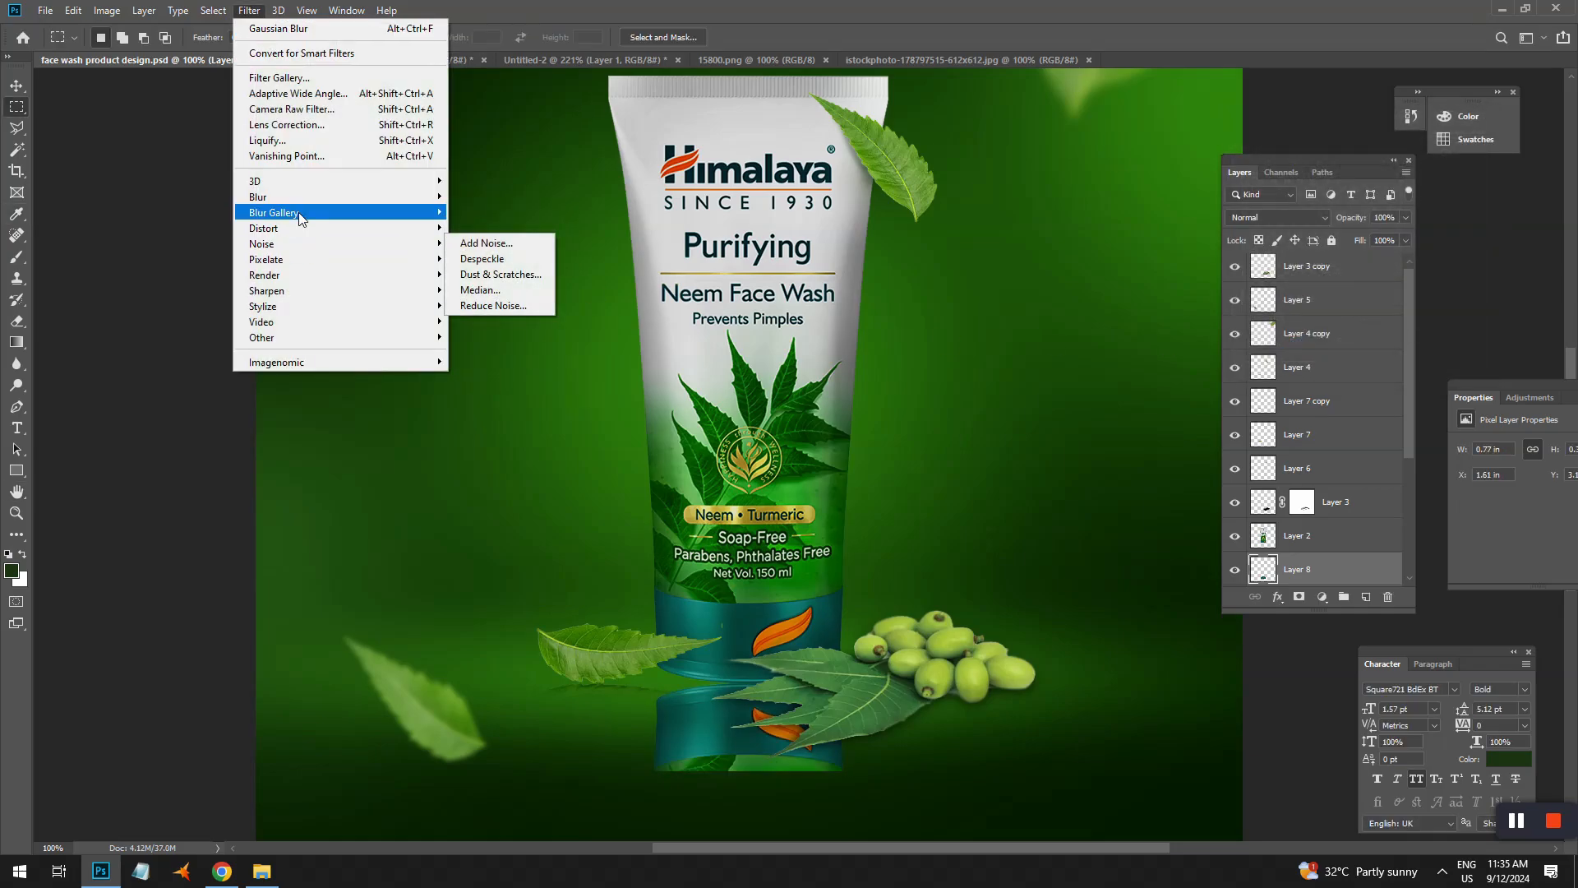
mouse_move(313, 199)
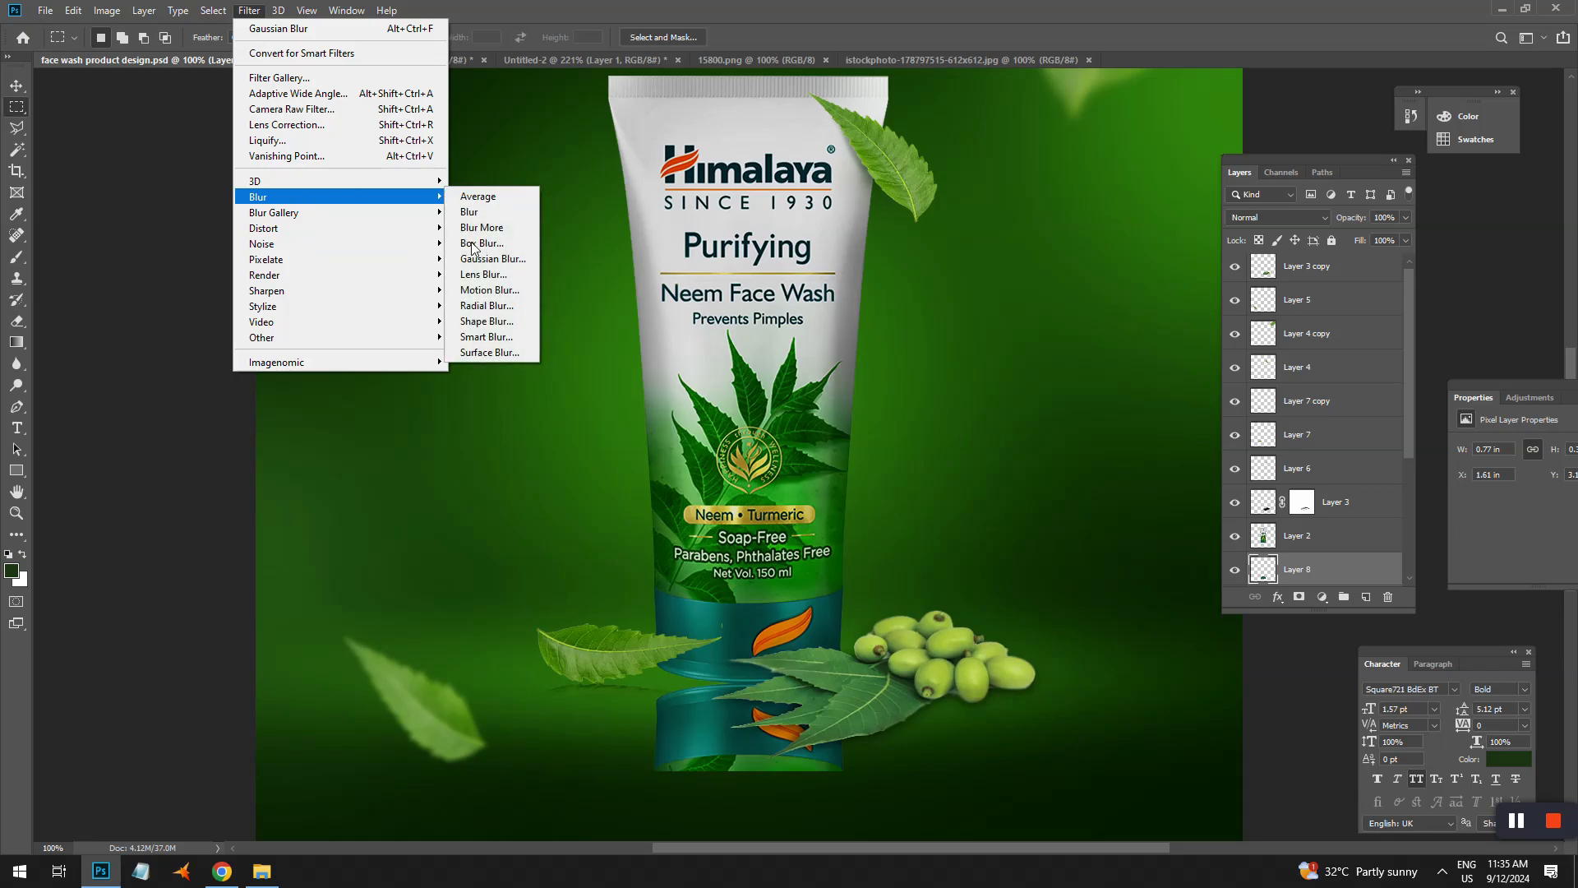
left_click(485, 292)
mouse_move(1226, 378)
left_mouse_down()
mouse_move(1241, 375)
mouse_move(1219, 375)
left_mouse_up()
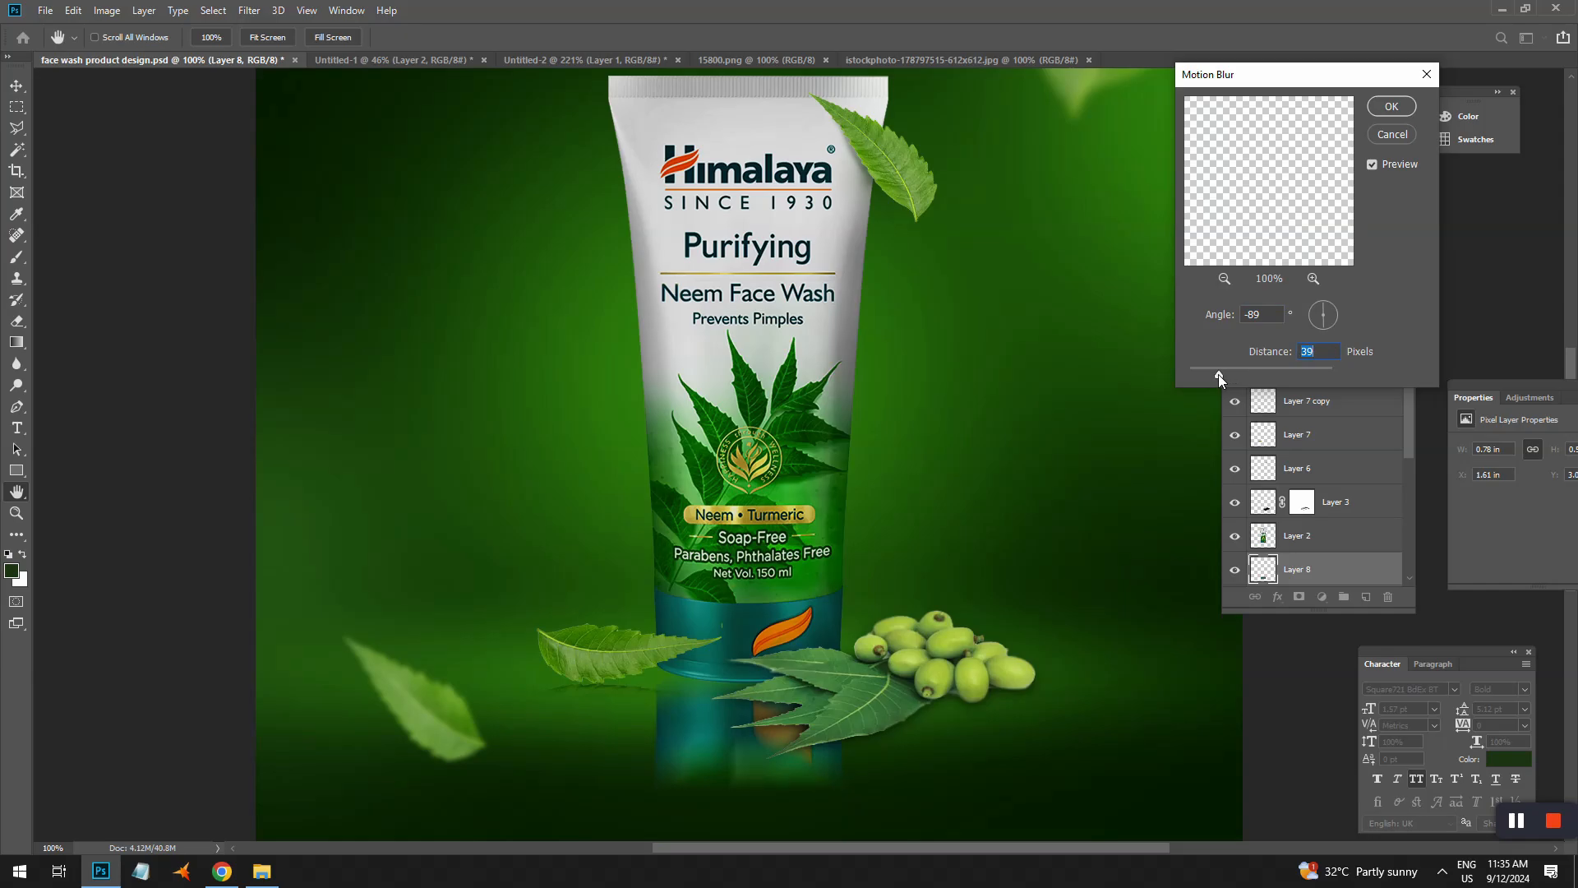
left_click(1390, 106)
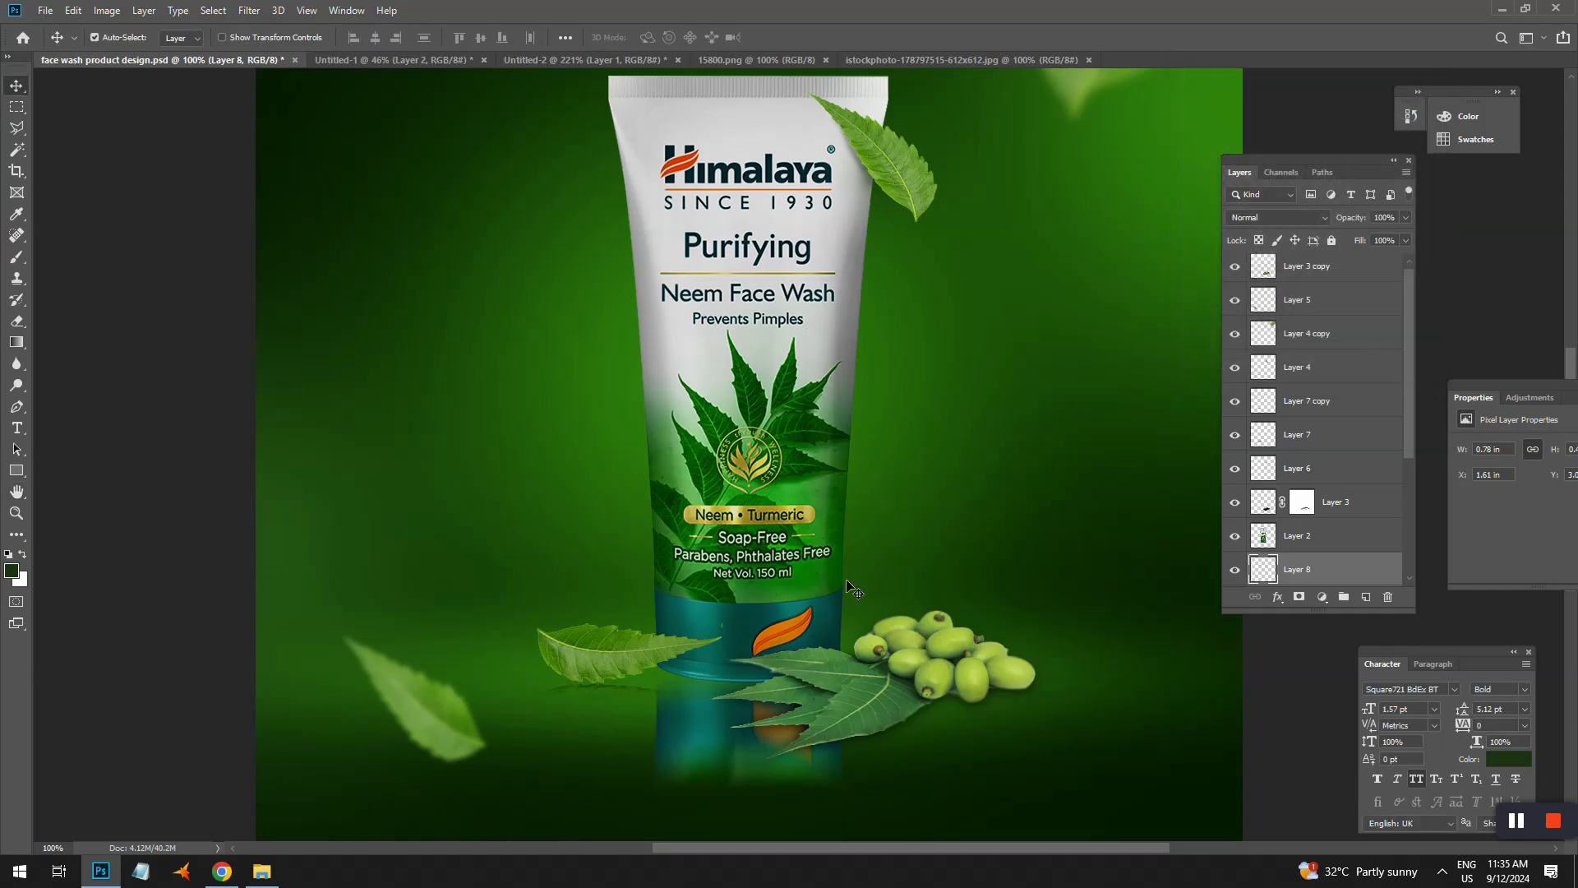
left_click_drag(713, 701, 720, 672)
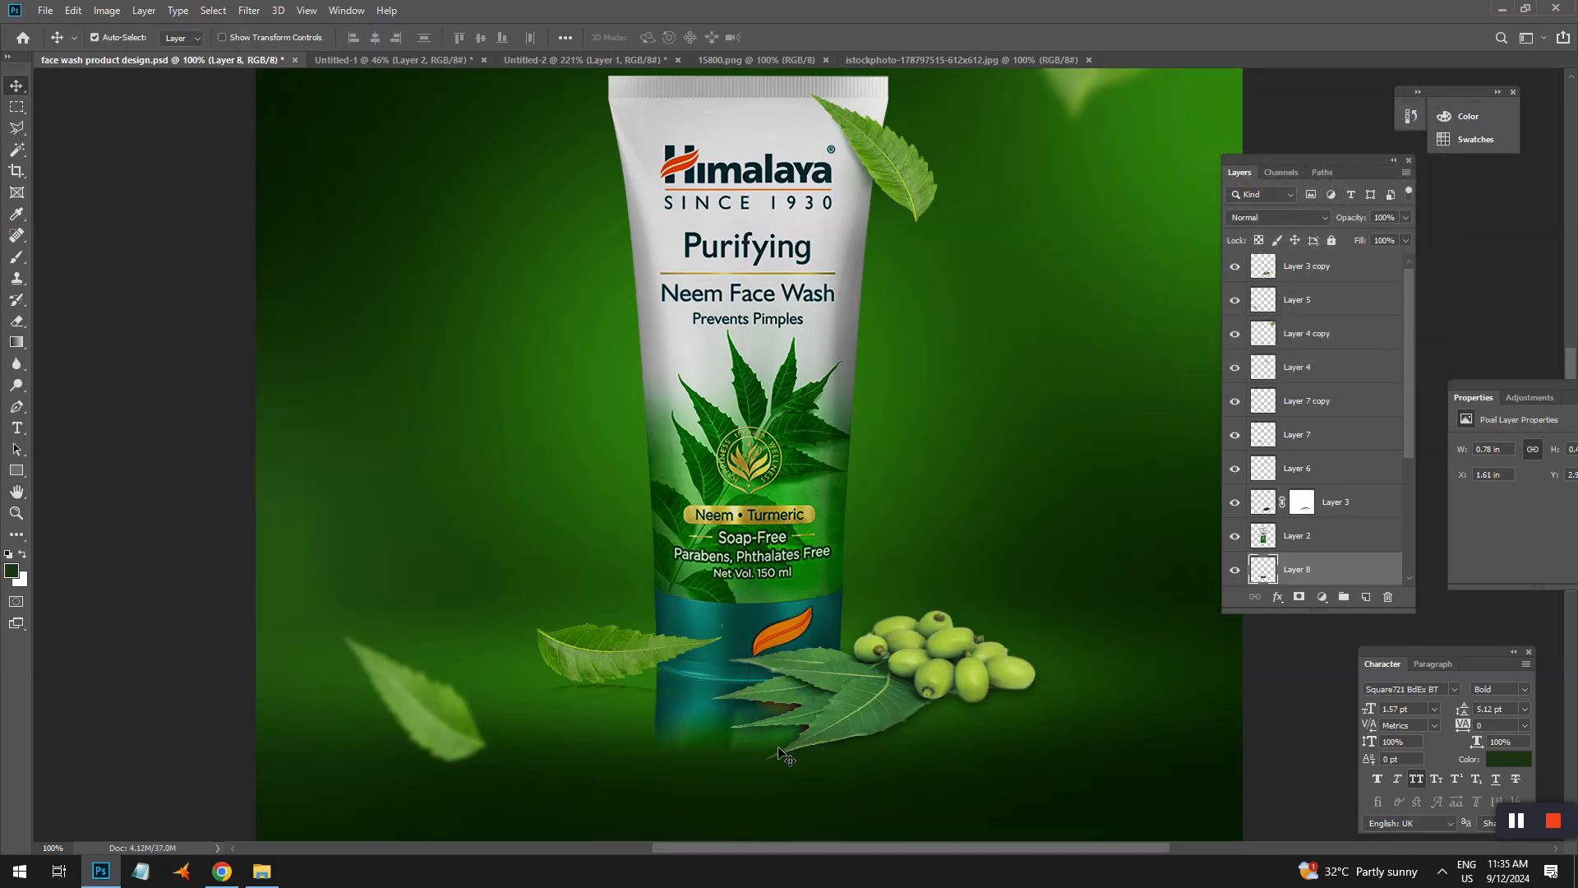
- Darken the tube's reflection with a legacy Brightness/Contrast adjustment, setting brightness to -12
left_click(107, 11)
mouse_move(131, 46)
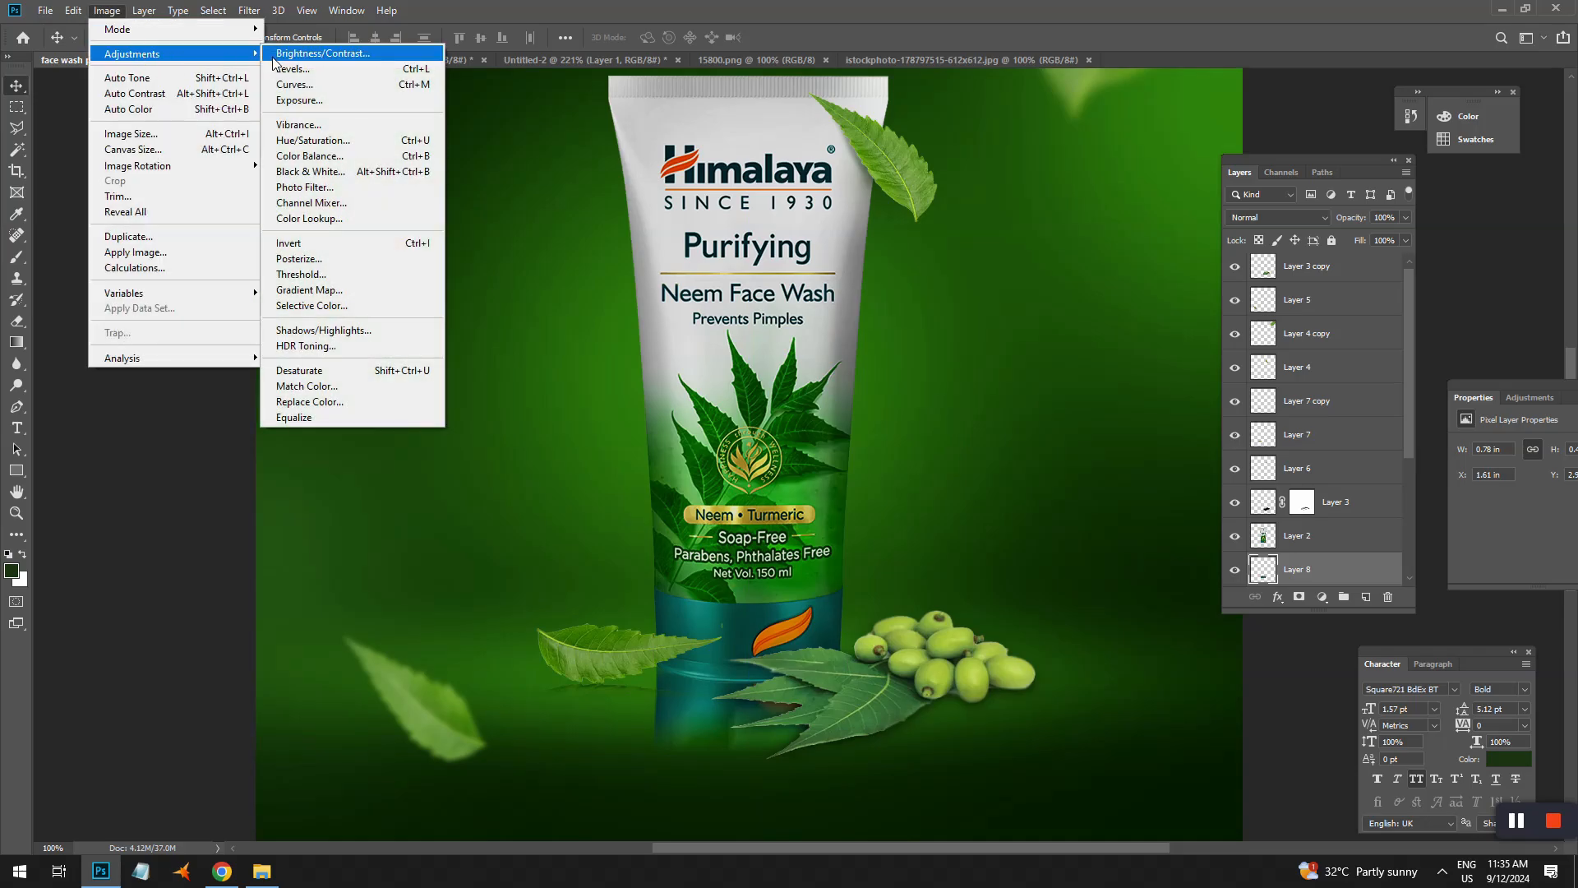
left_click(329, 46)
left_click_drag(1329, 114, 1323, 110)
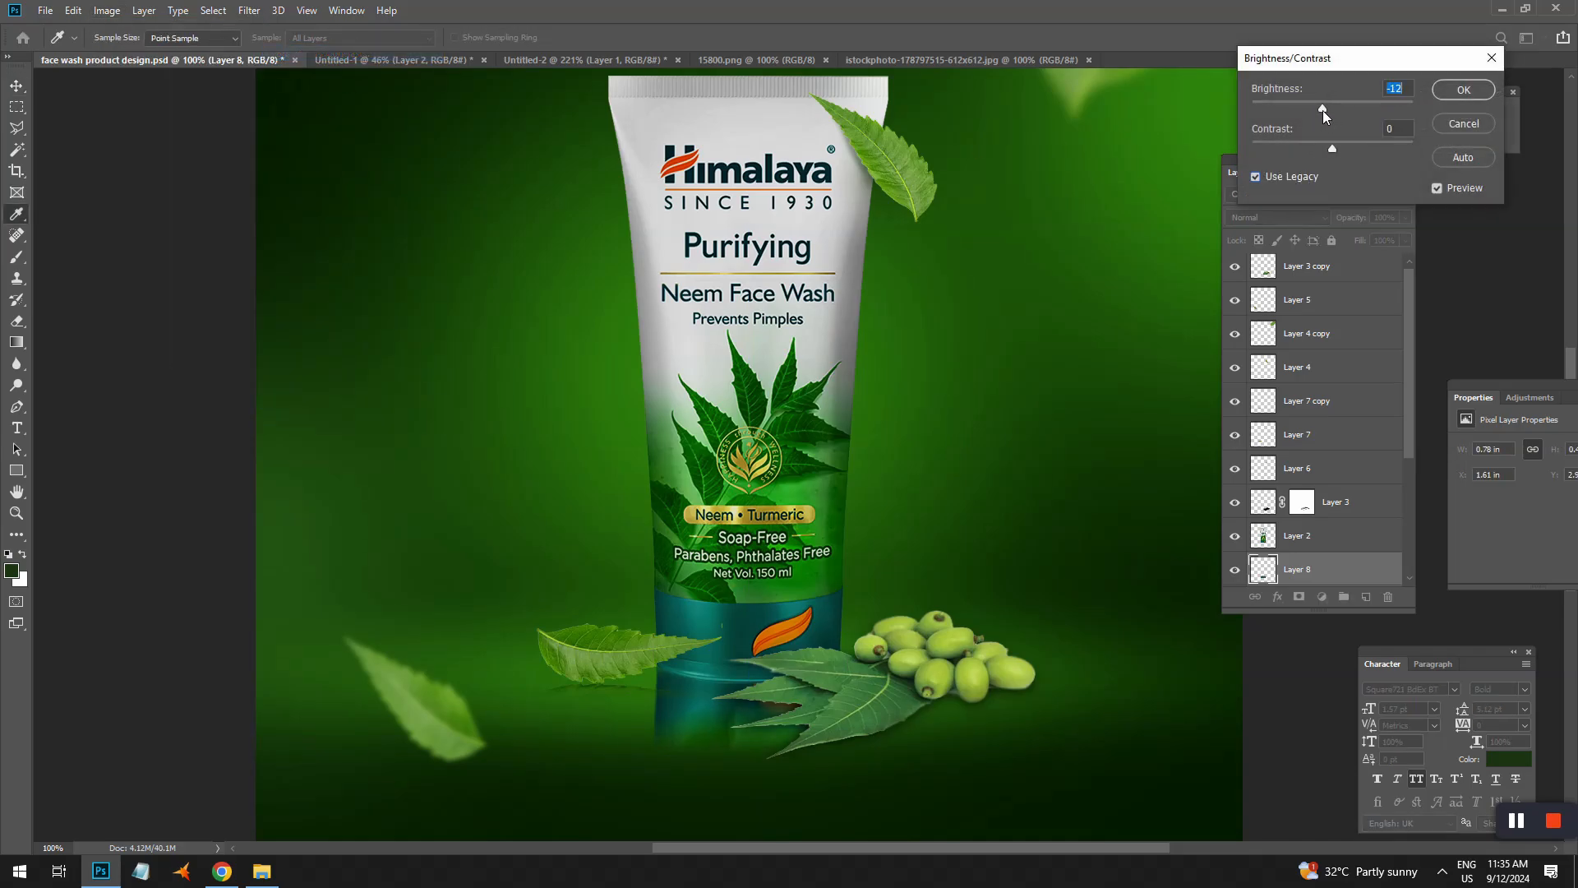
left_click(1464, 90)
- Fade out the lower part of the tube's reflection with a soft 175 px eraser at 64% opacity and 73% flow, and save the document
left_click(17, 321)
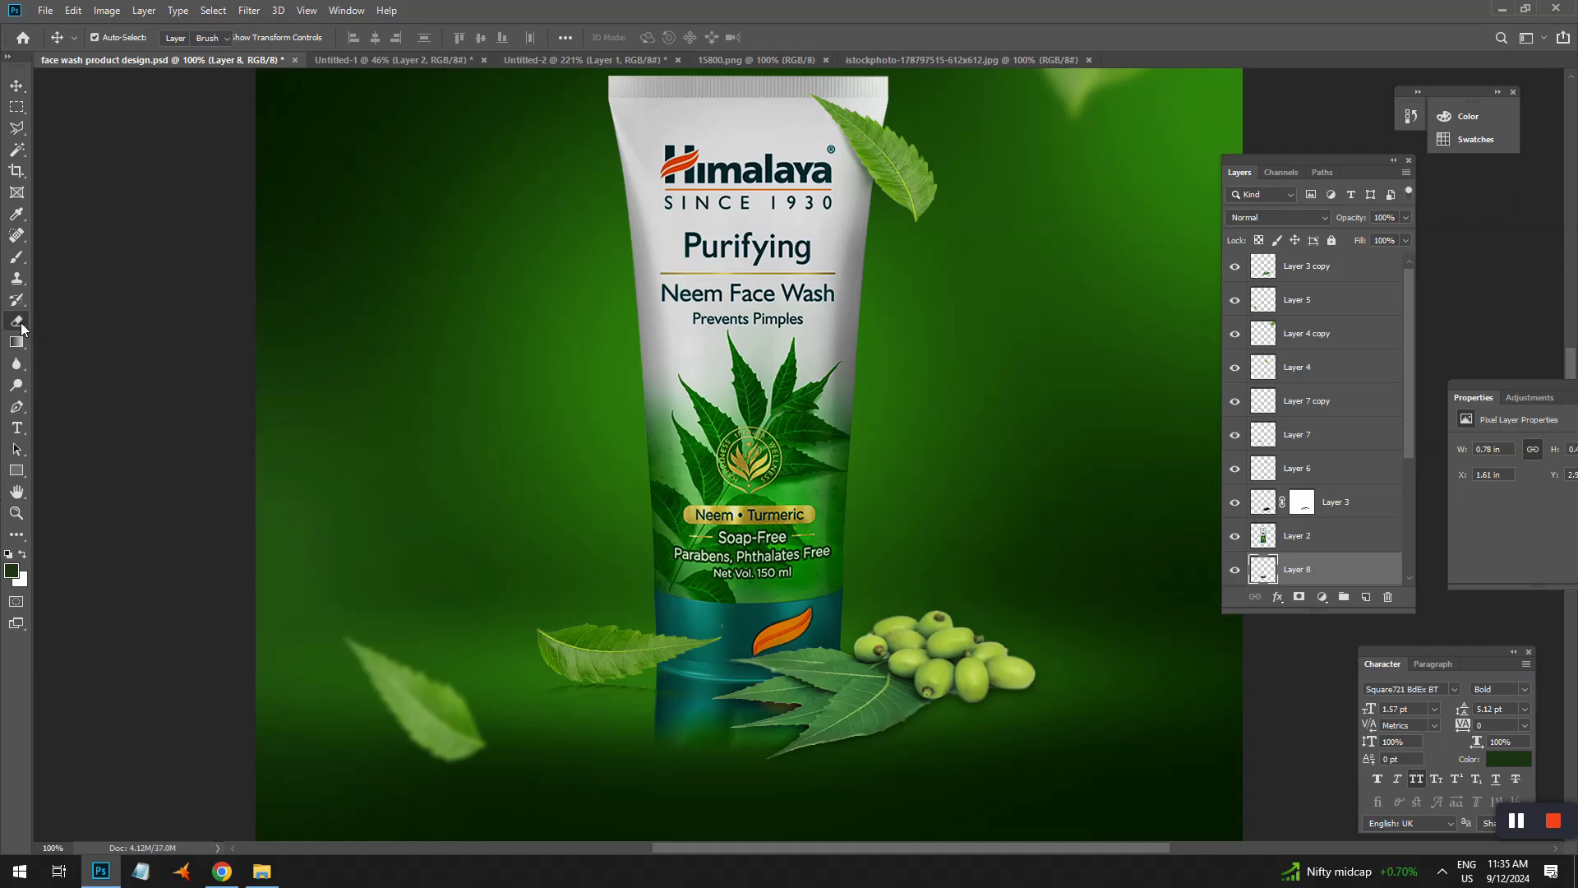
key("bracketright")
key("bracketright")
key("bracketright")
key("bracketright")
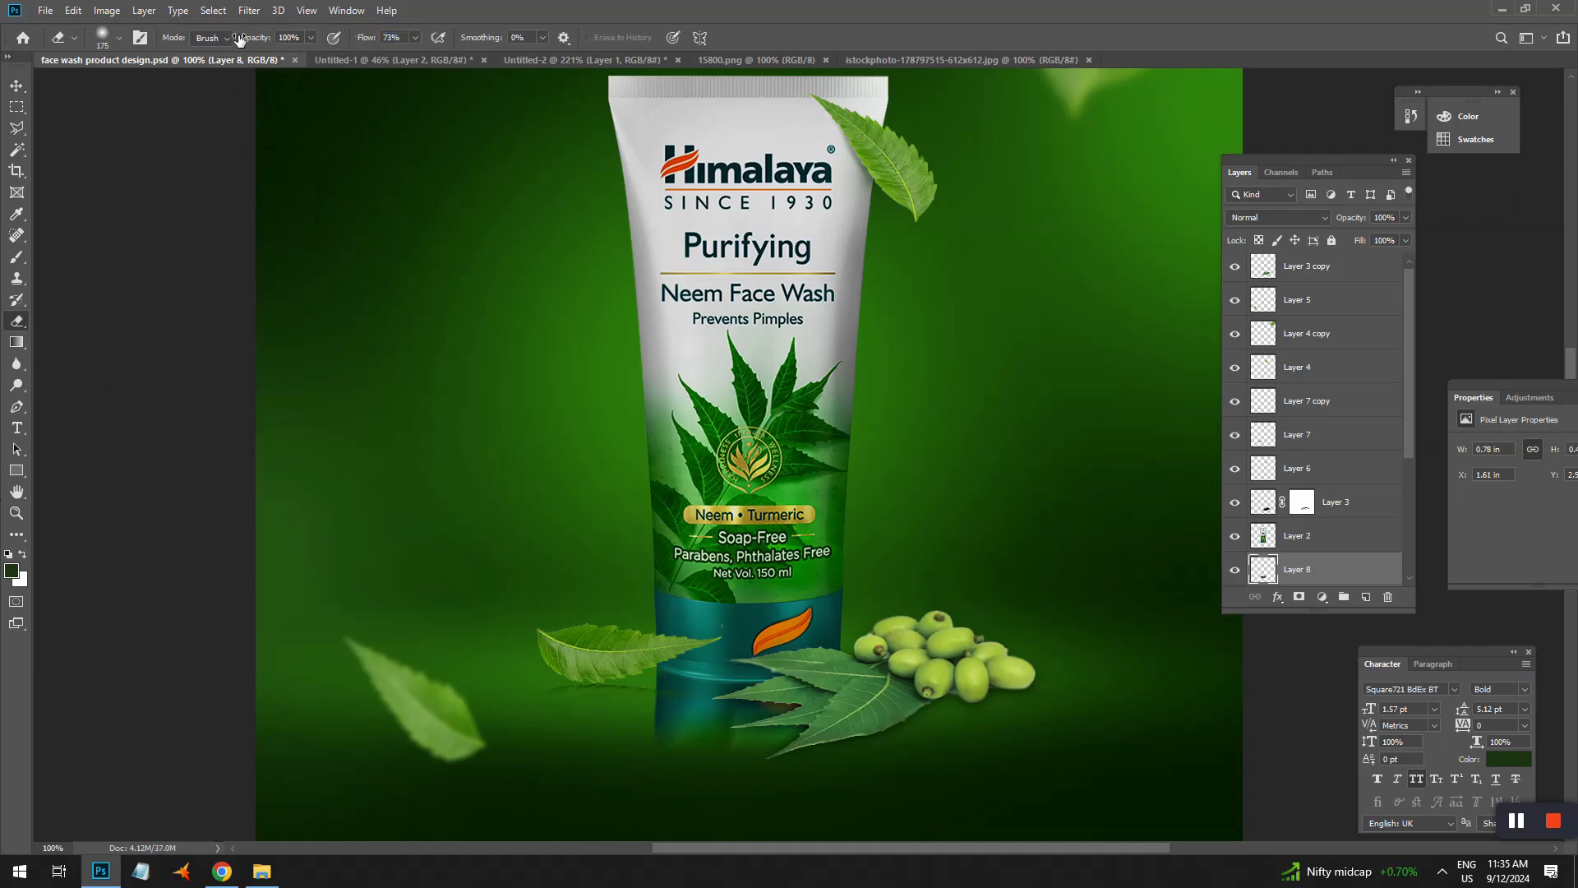
mouse_move(629, 751)
left_mouse_down()
mouse_move(995, 773)
mouse_move(977, 755)
mouse_move(609, 742)
mouse_move(970, 753)
mouse_move(560, 753)
mouse_move(904, 761)
mouse_move(575, 776)
left_mouse_up()
left_click(828, 627, "alt")
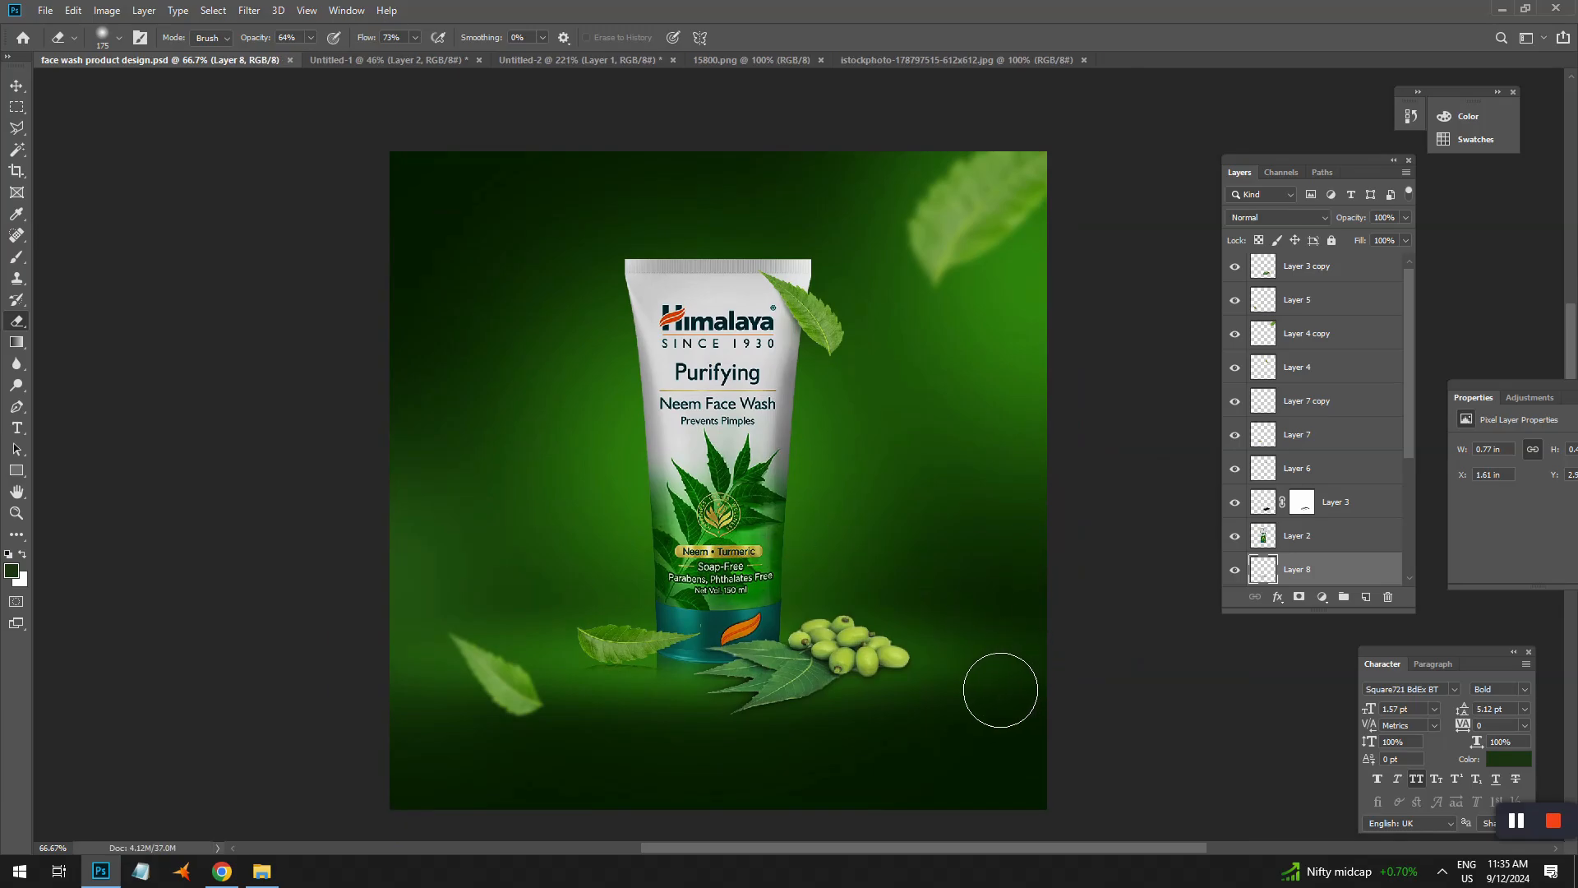
- Collapse the Layers panel and show the whole advertisement in full screen mode without the interface
key("v")
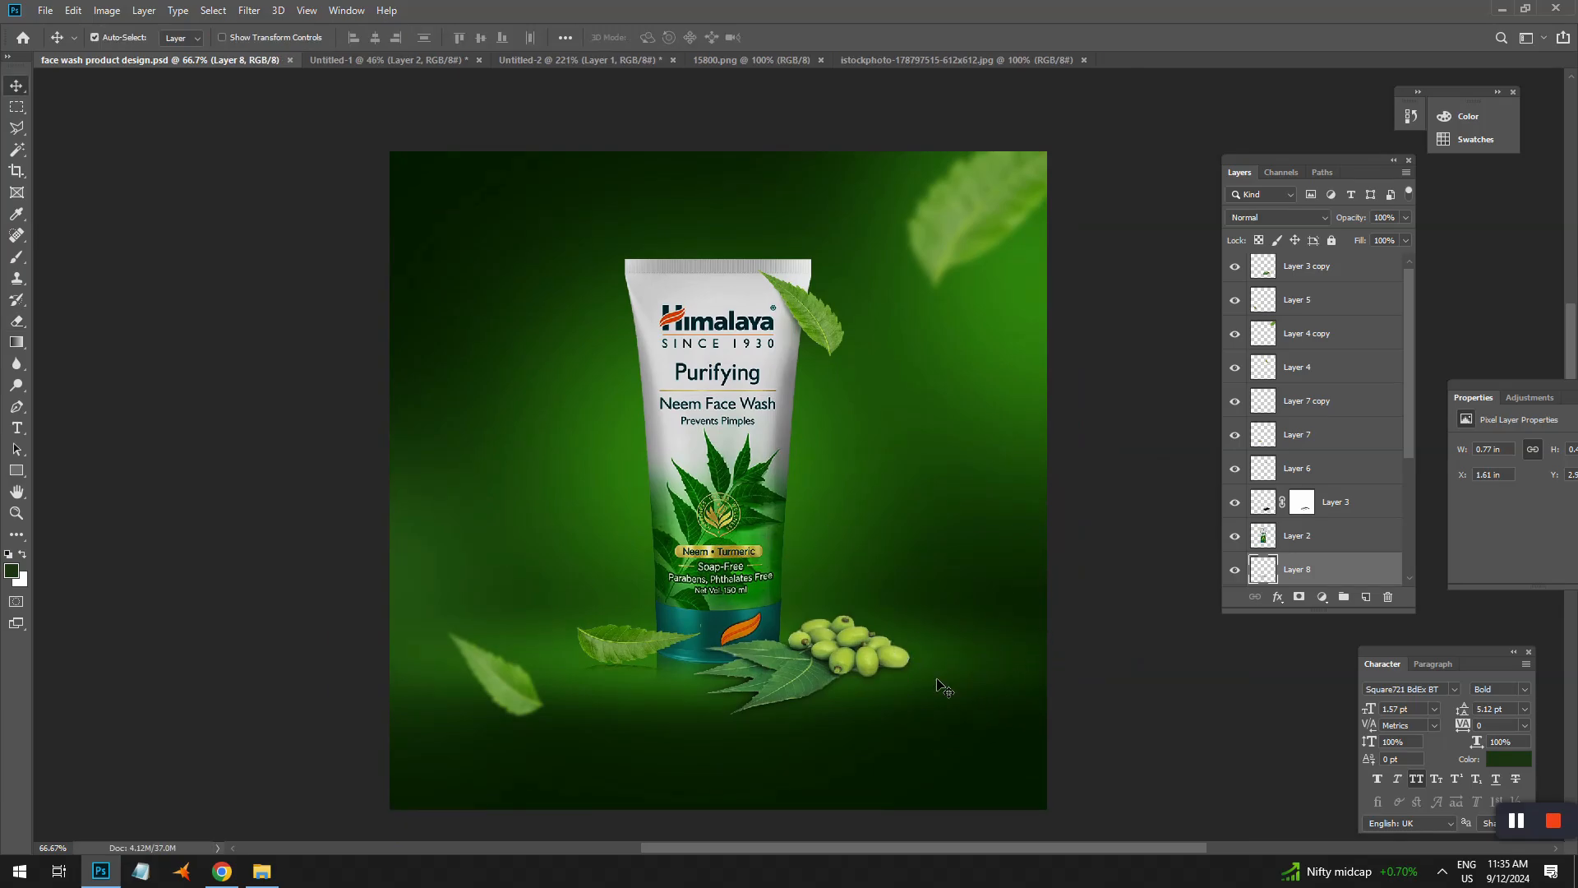
key("ctrl+h")
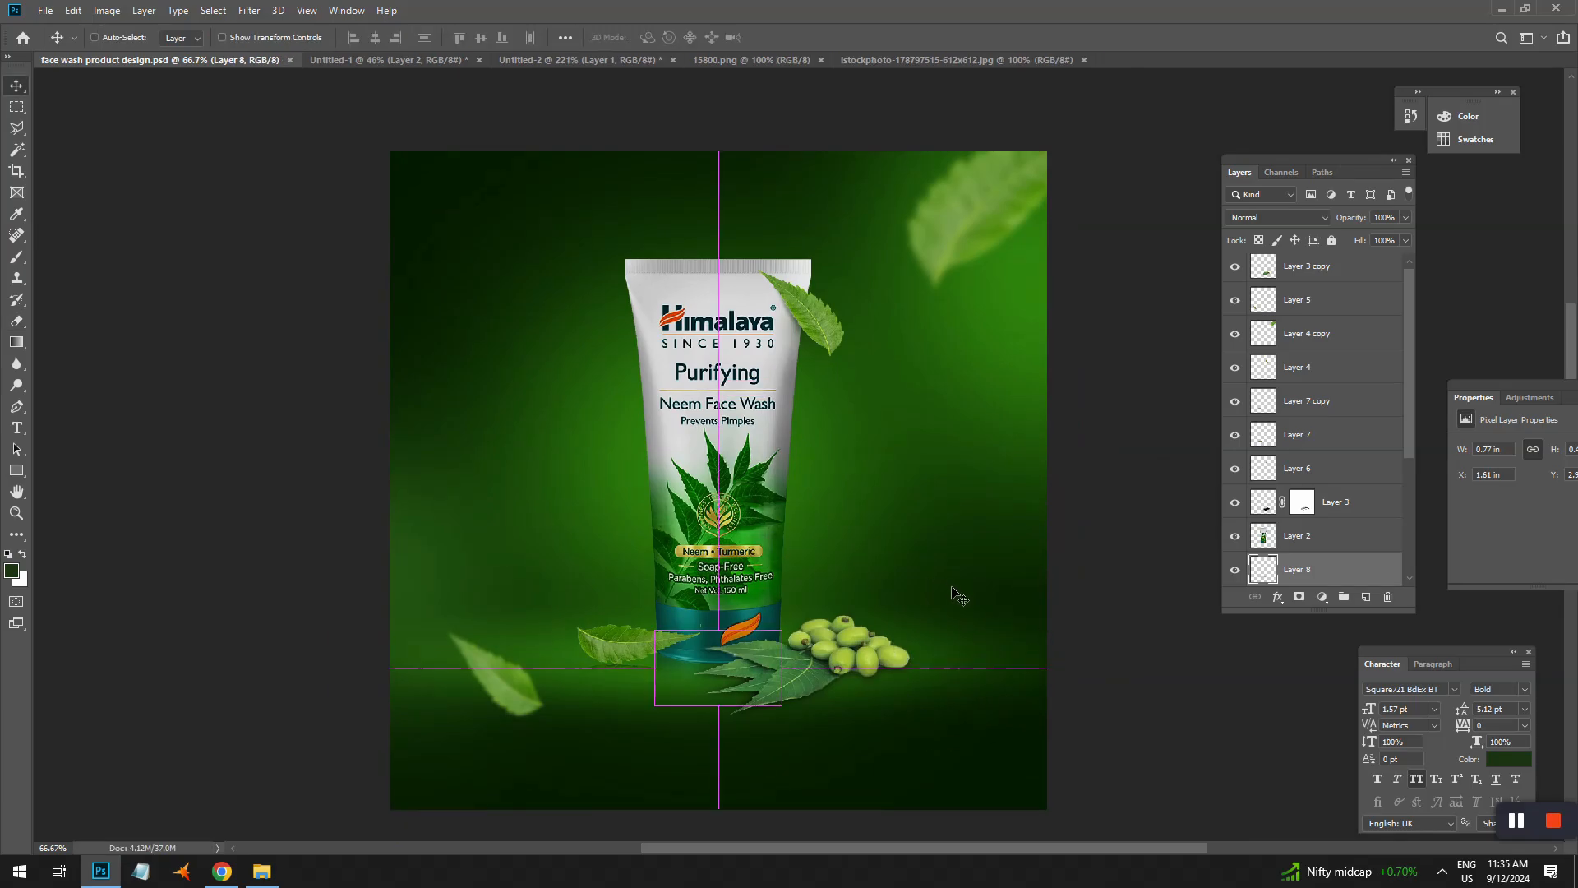
key("ctrl+h")
left_click(1394, 162)
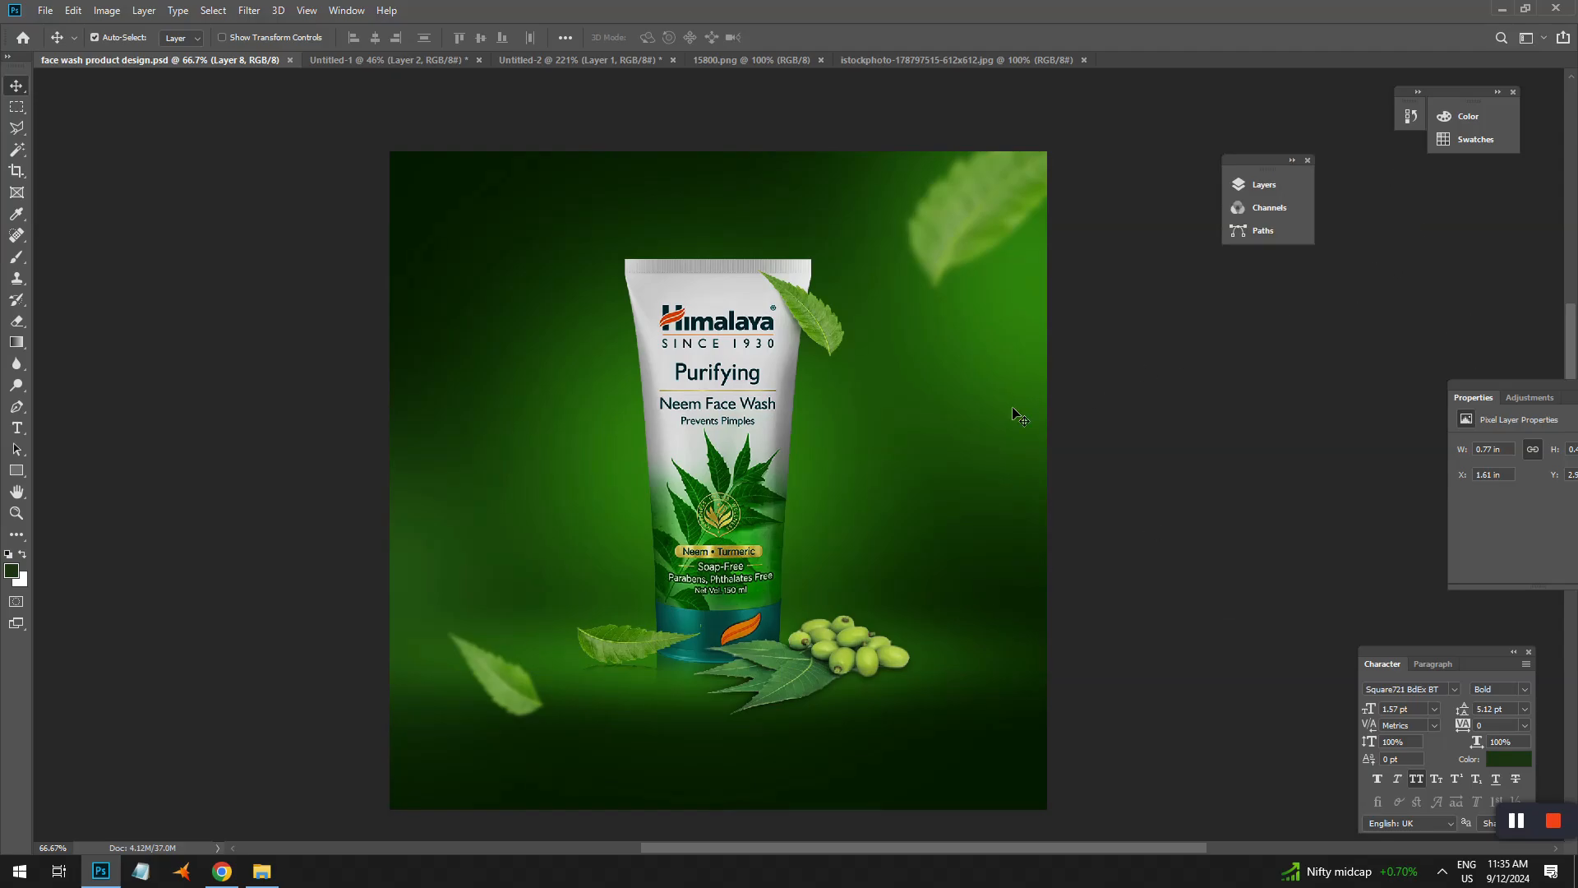
left_click_drag(850, 417, 888, 396)
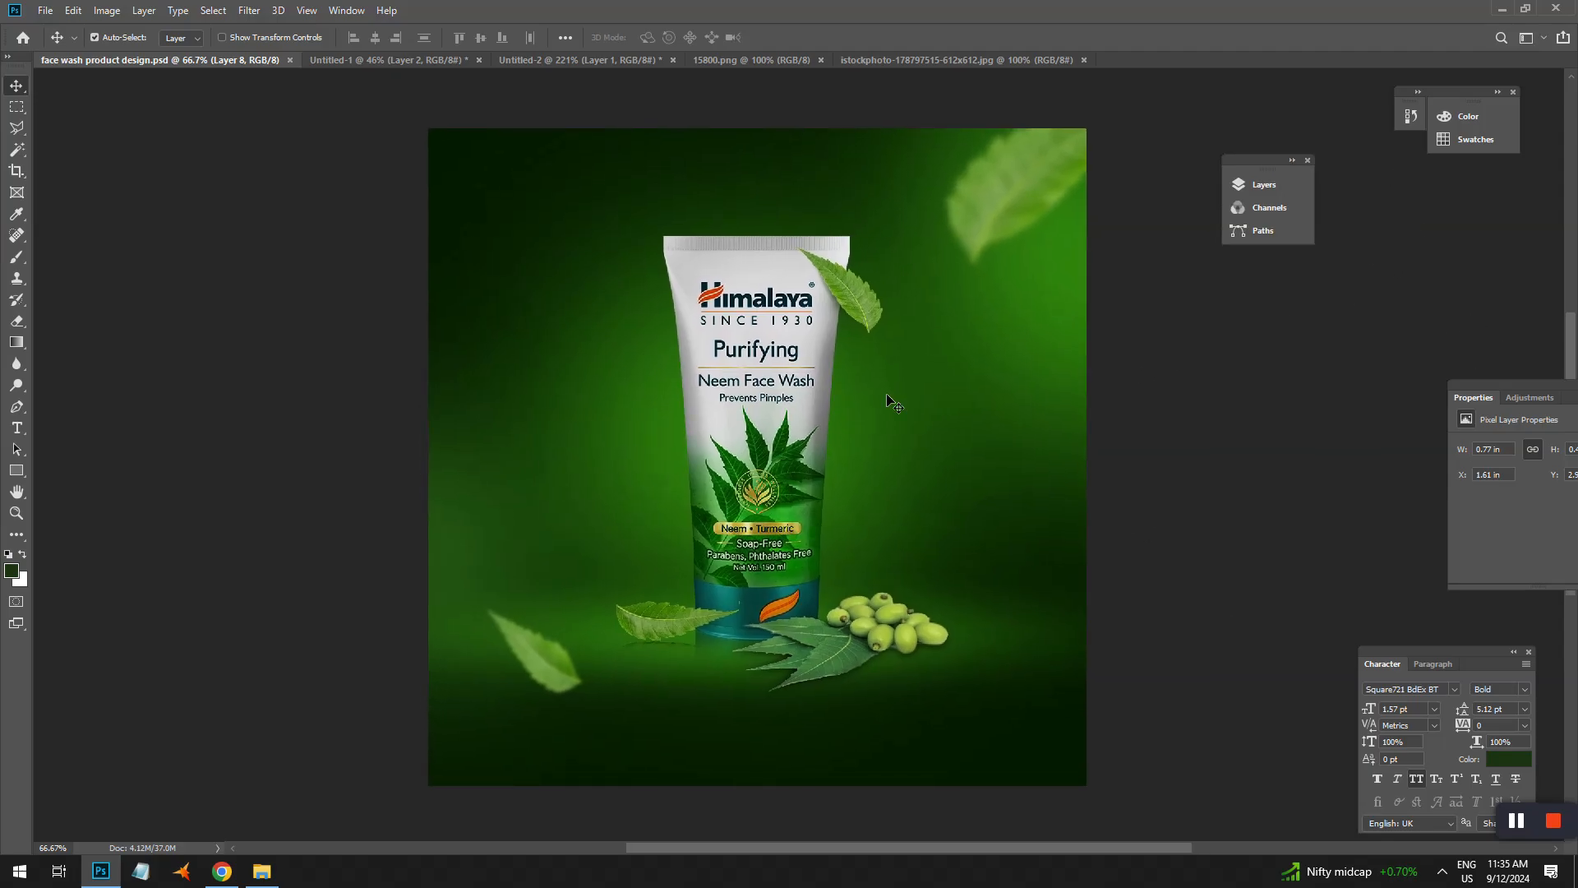
key("f")
key("f")
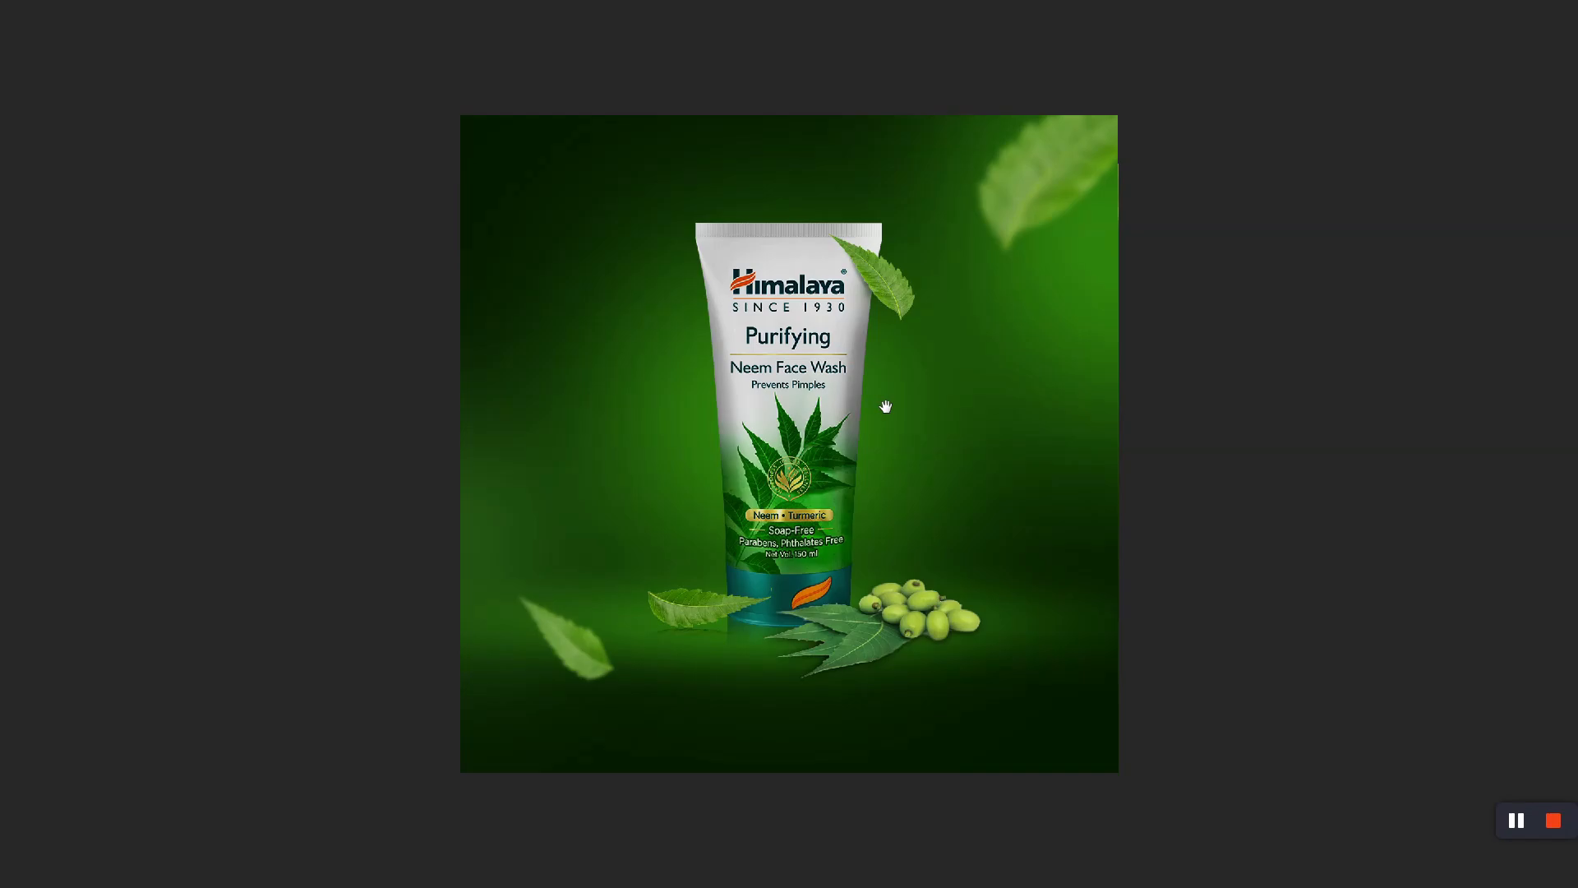
- Examine the finished face wash advertisement in full screen, close up around the tube and as a whole
key("ctrl+space")
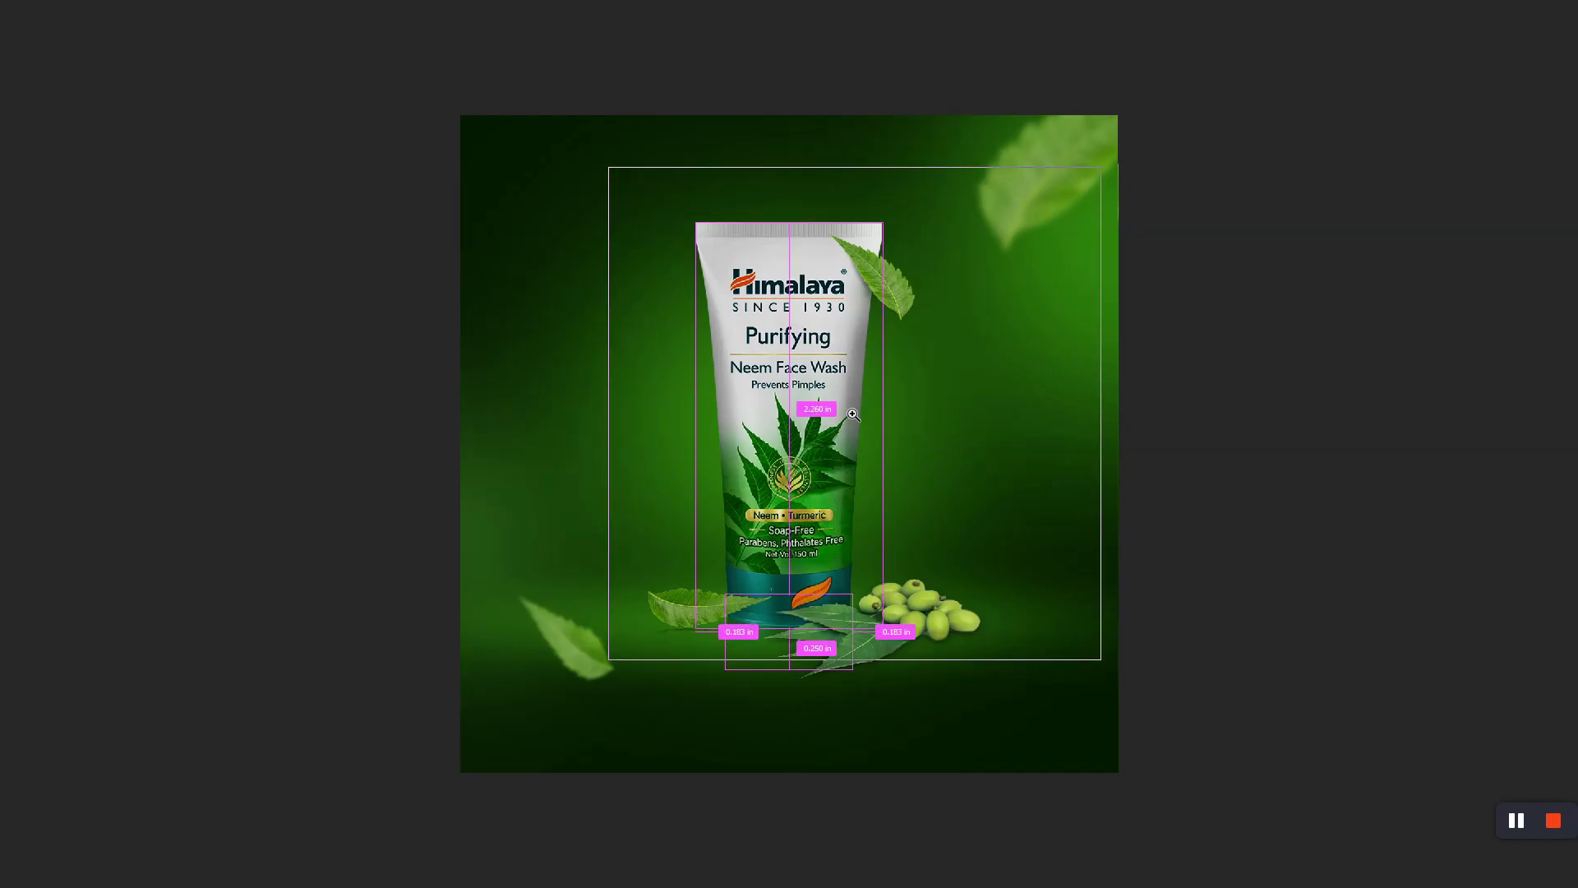
left_click(855, 414)
mouse_move(844, 425)
left_mouse_down()
mouse_move(850, 401)
mouse_move(819, 409)
left_mouse_up()
left_click(849, 410, "alt")
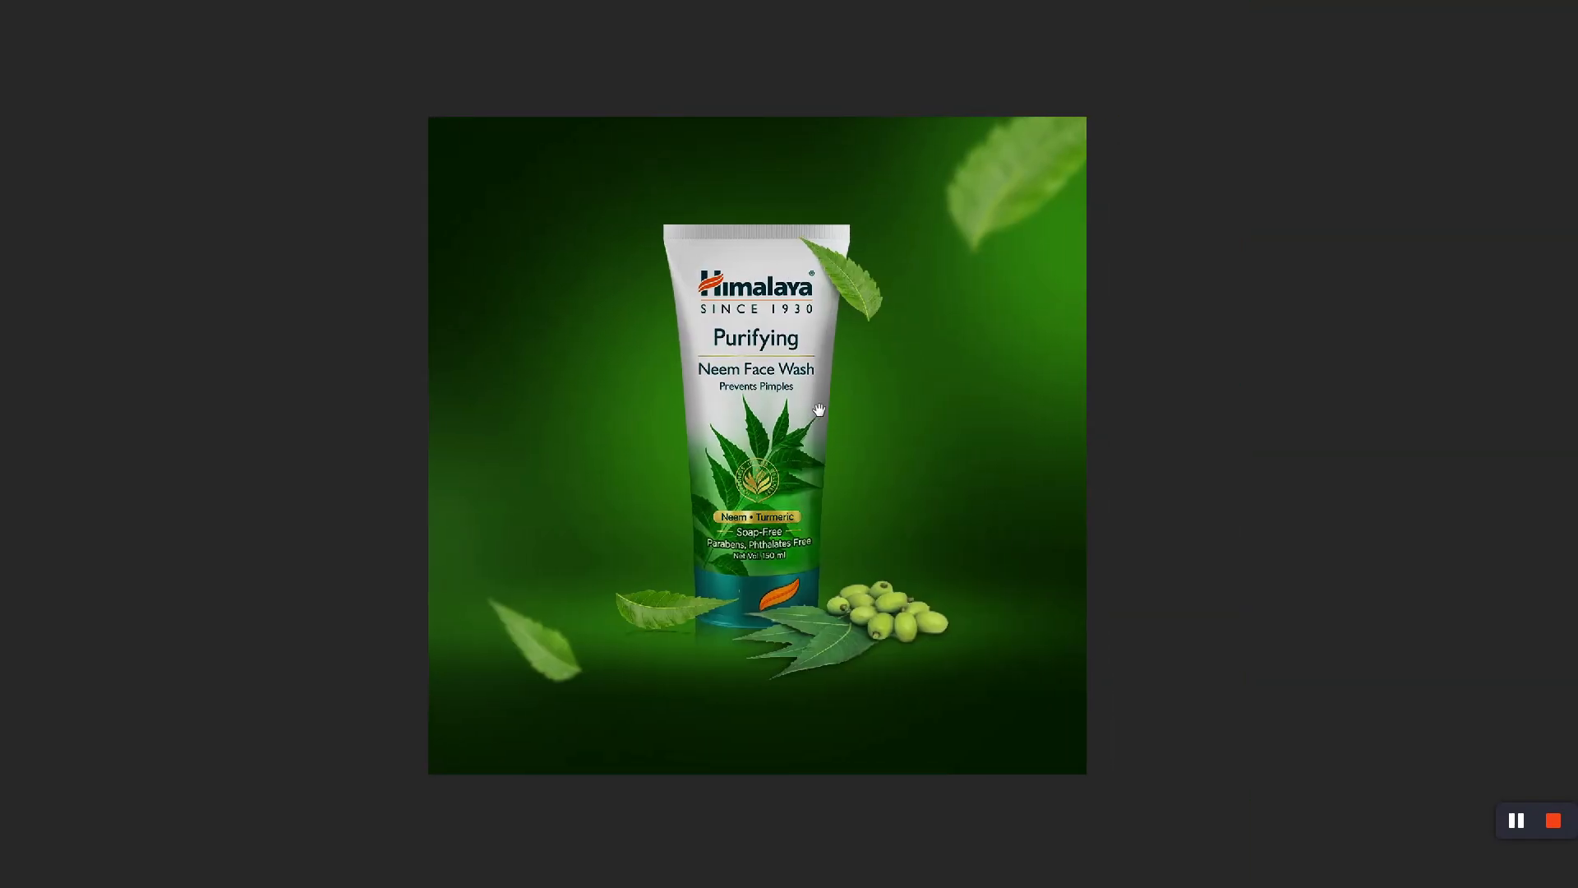
key("ctrl+space")
left_click(895, 471)
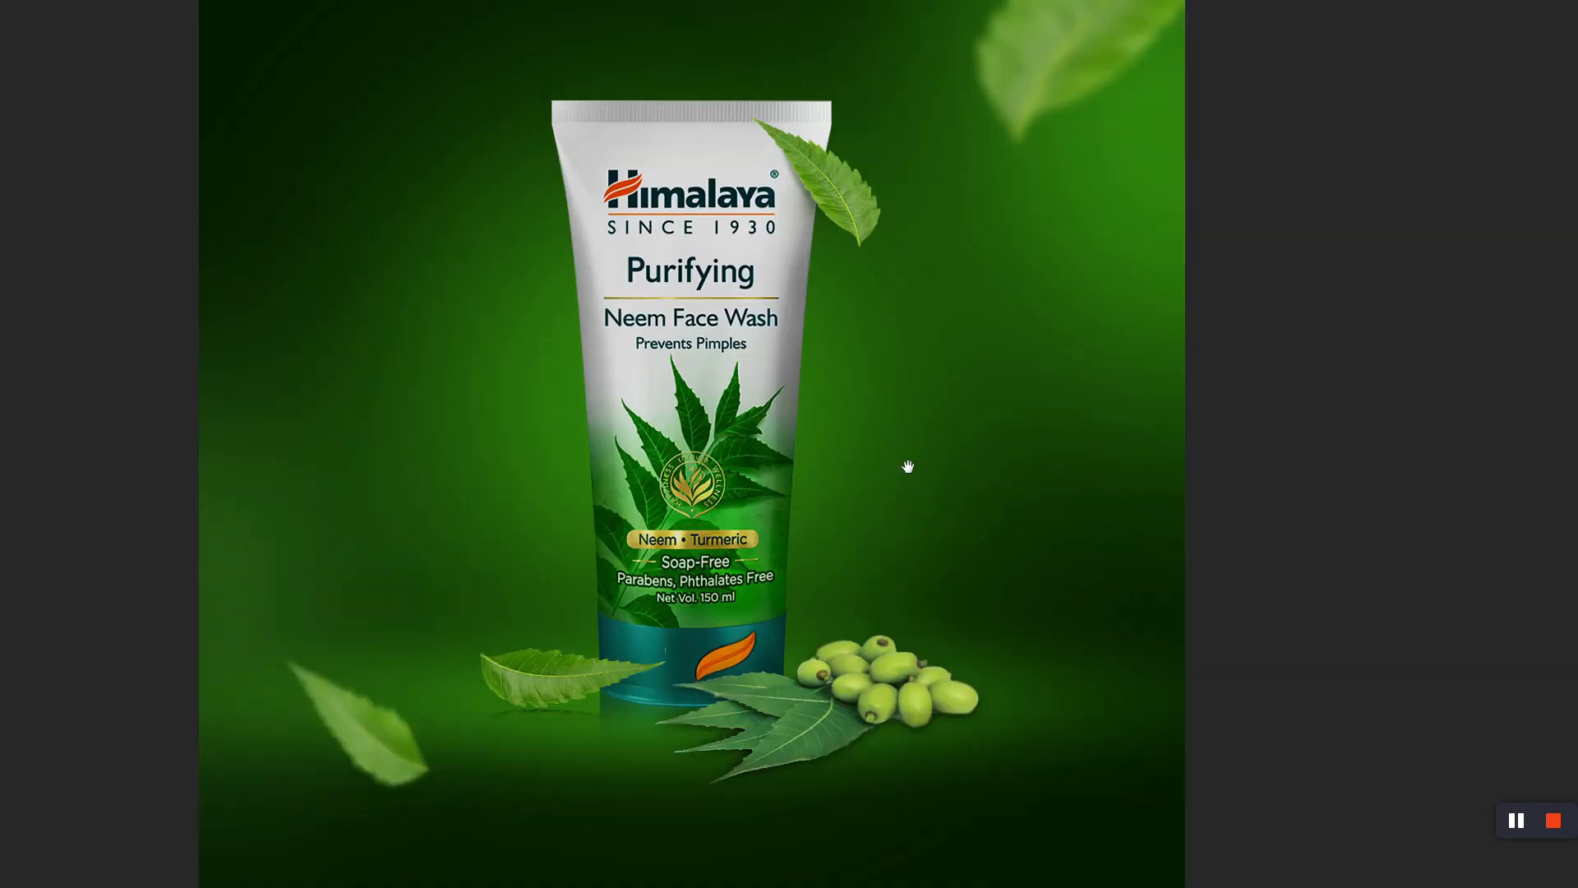
left_click(908, 465, "alt")
left_click_drag(905, 458, 884, 458)
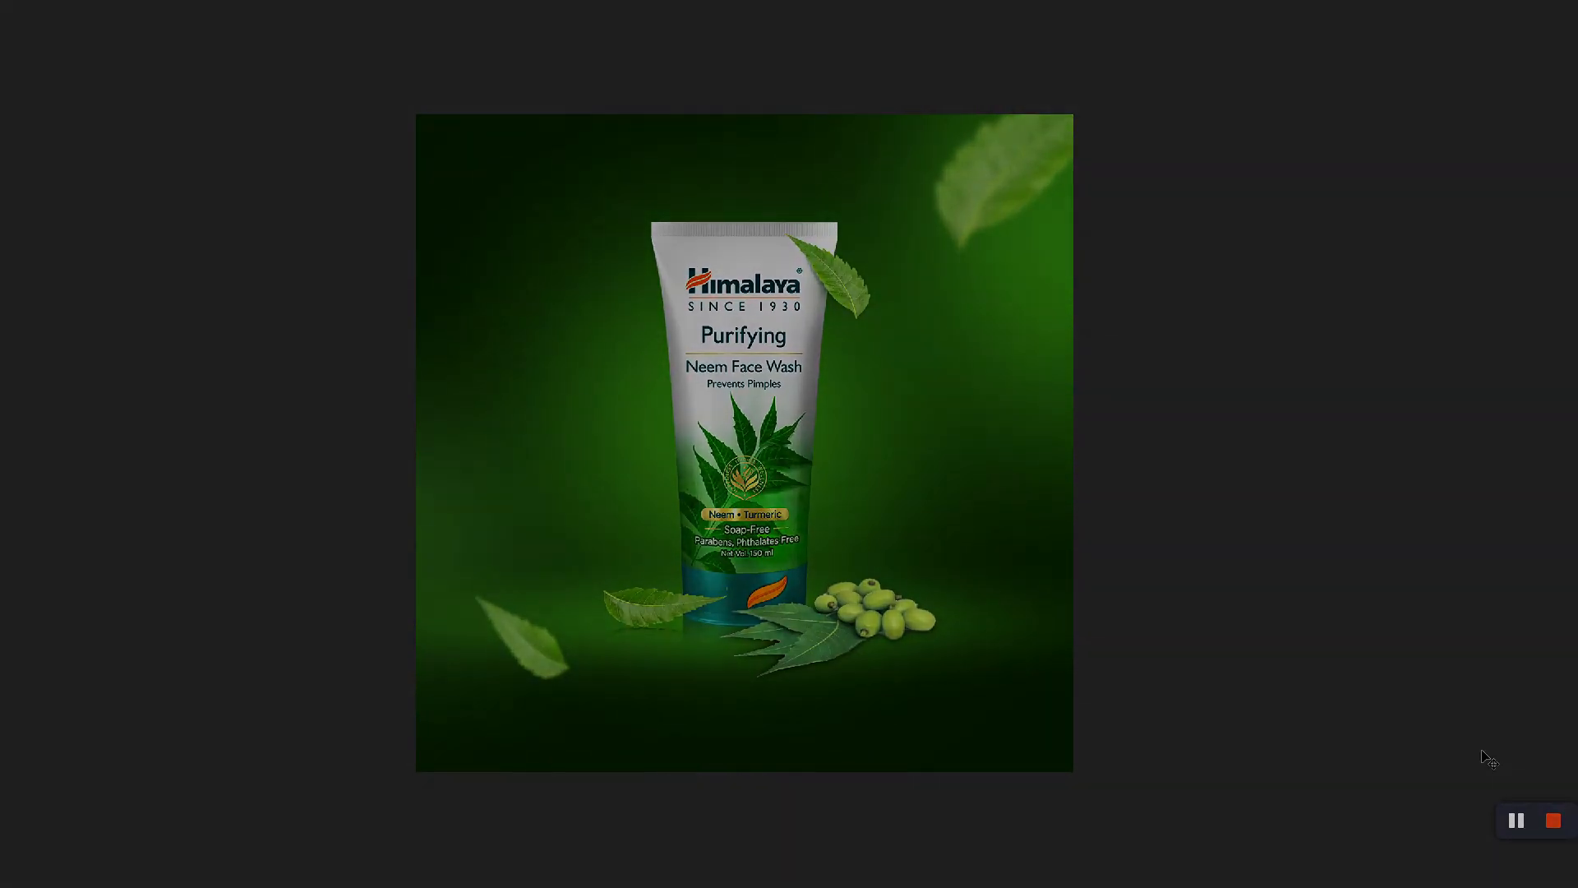